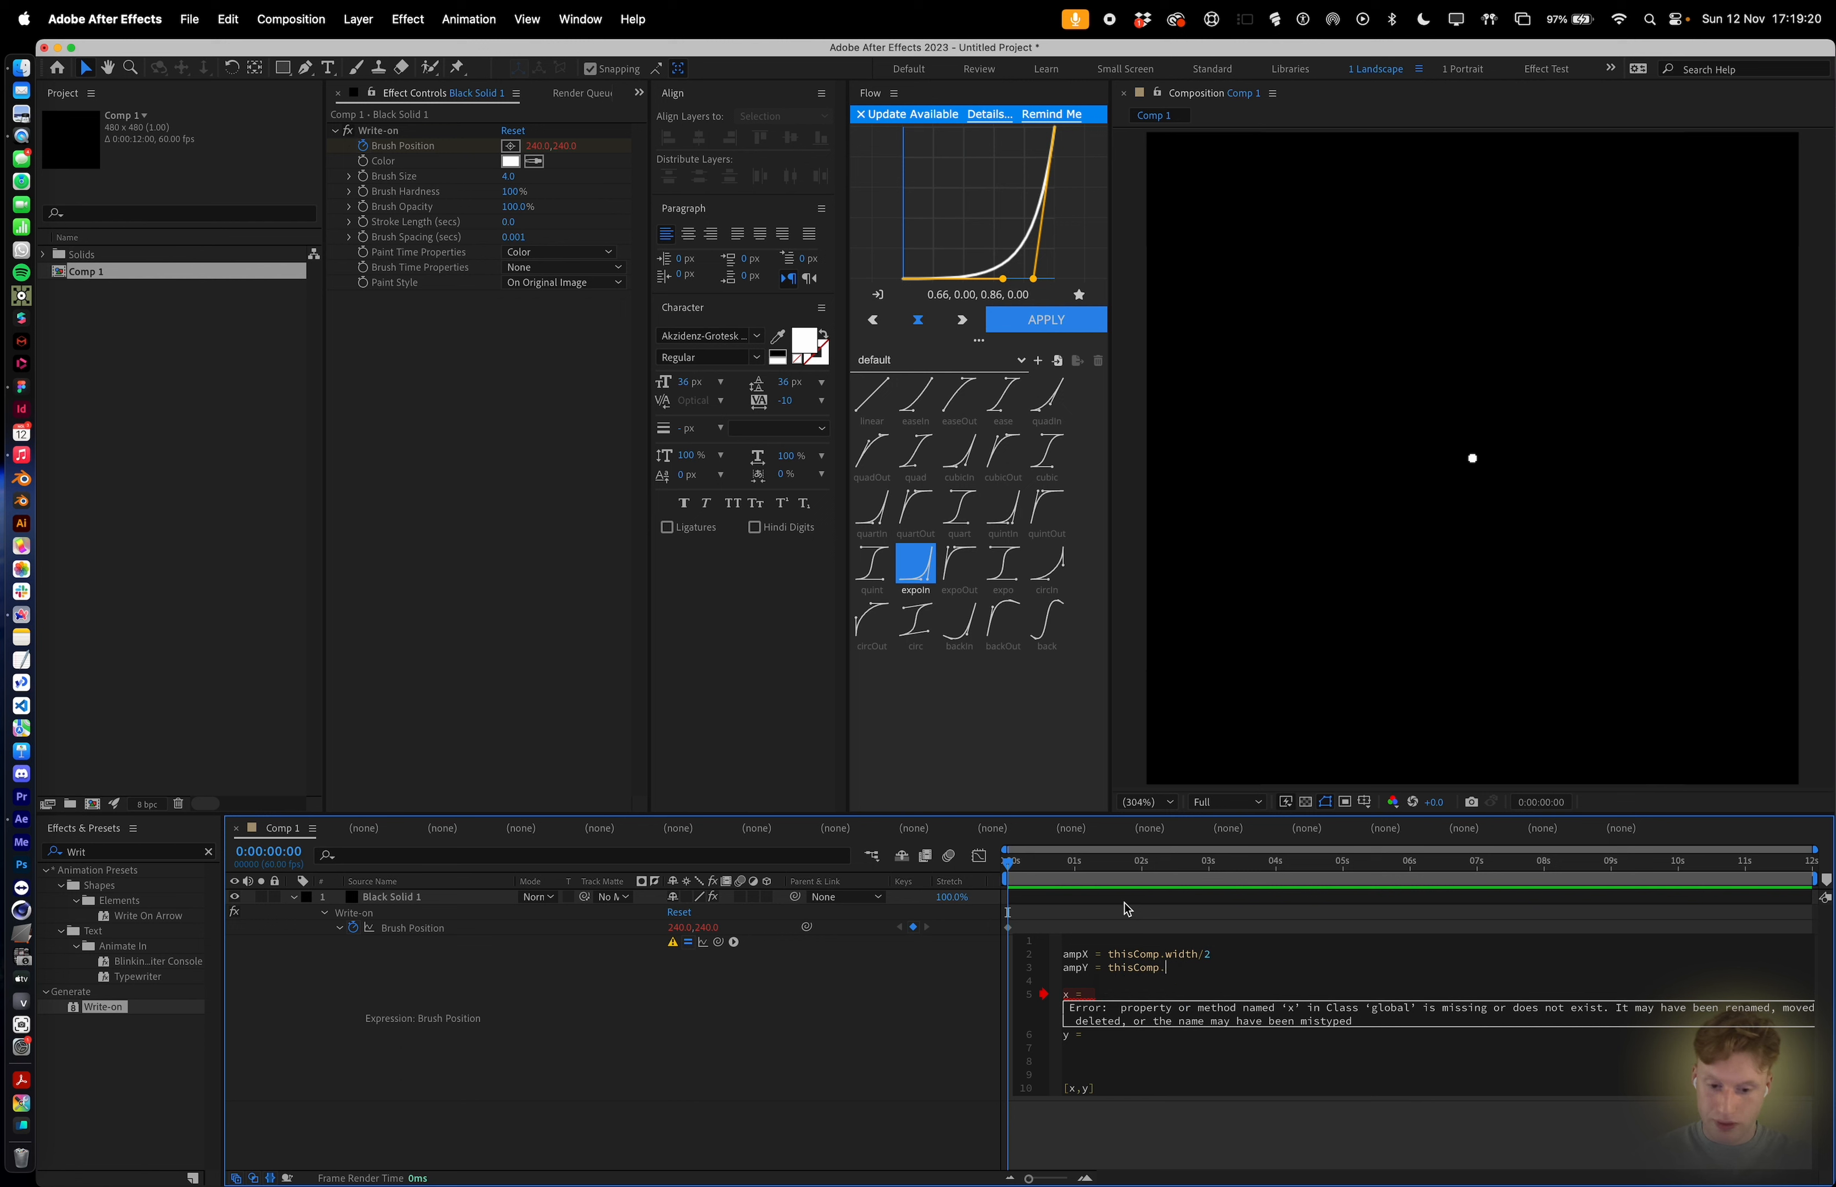
Complete ampY as half the comp height, then set x to ampX and y to ampY in the Brush Position expression.
text(ht/2)
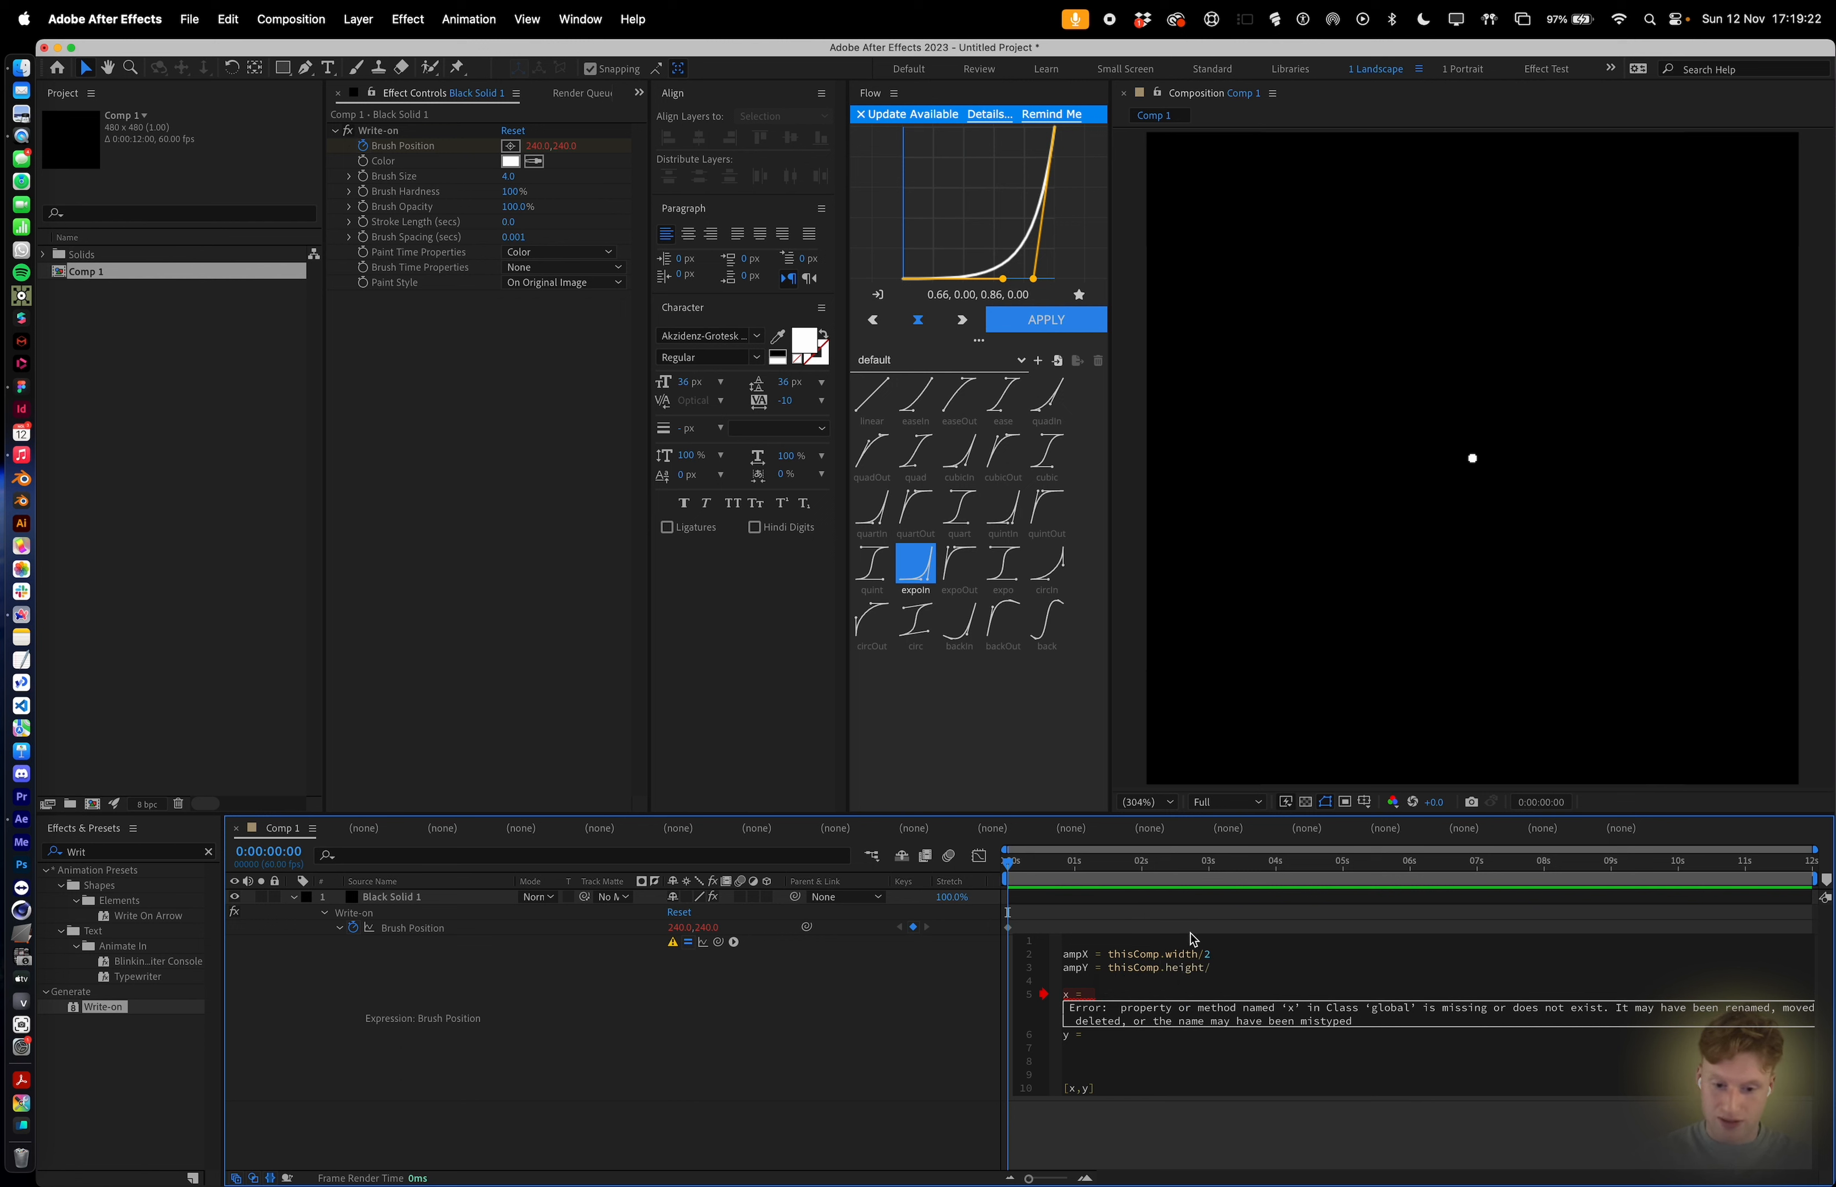
click(1245, 992)
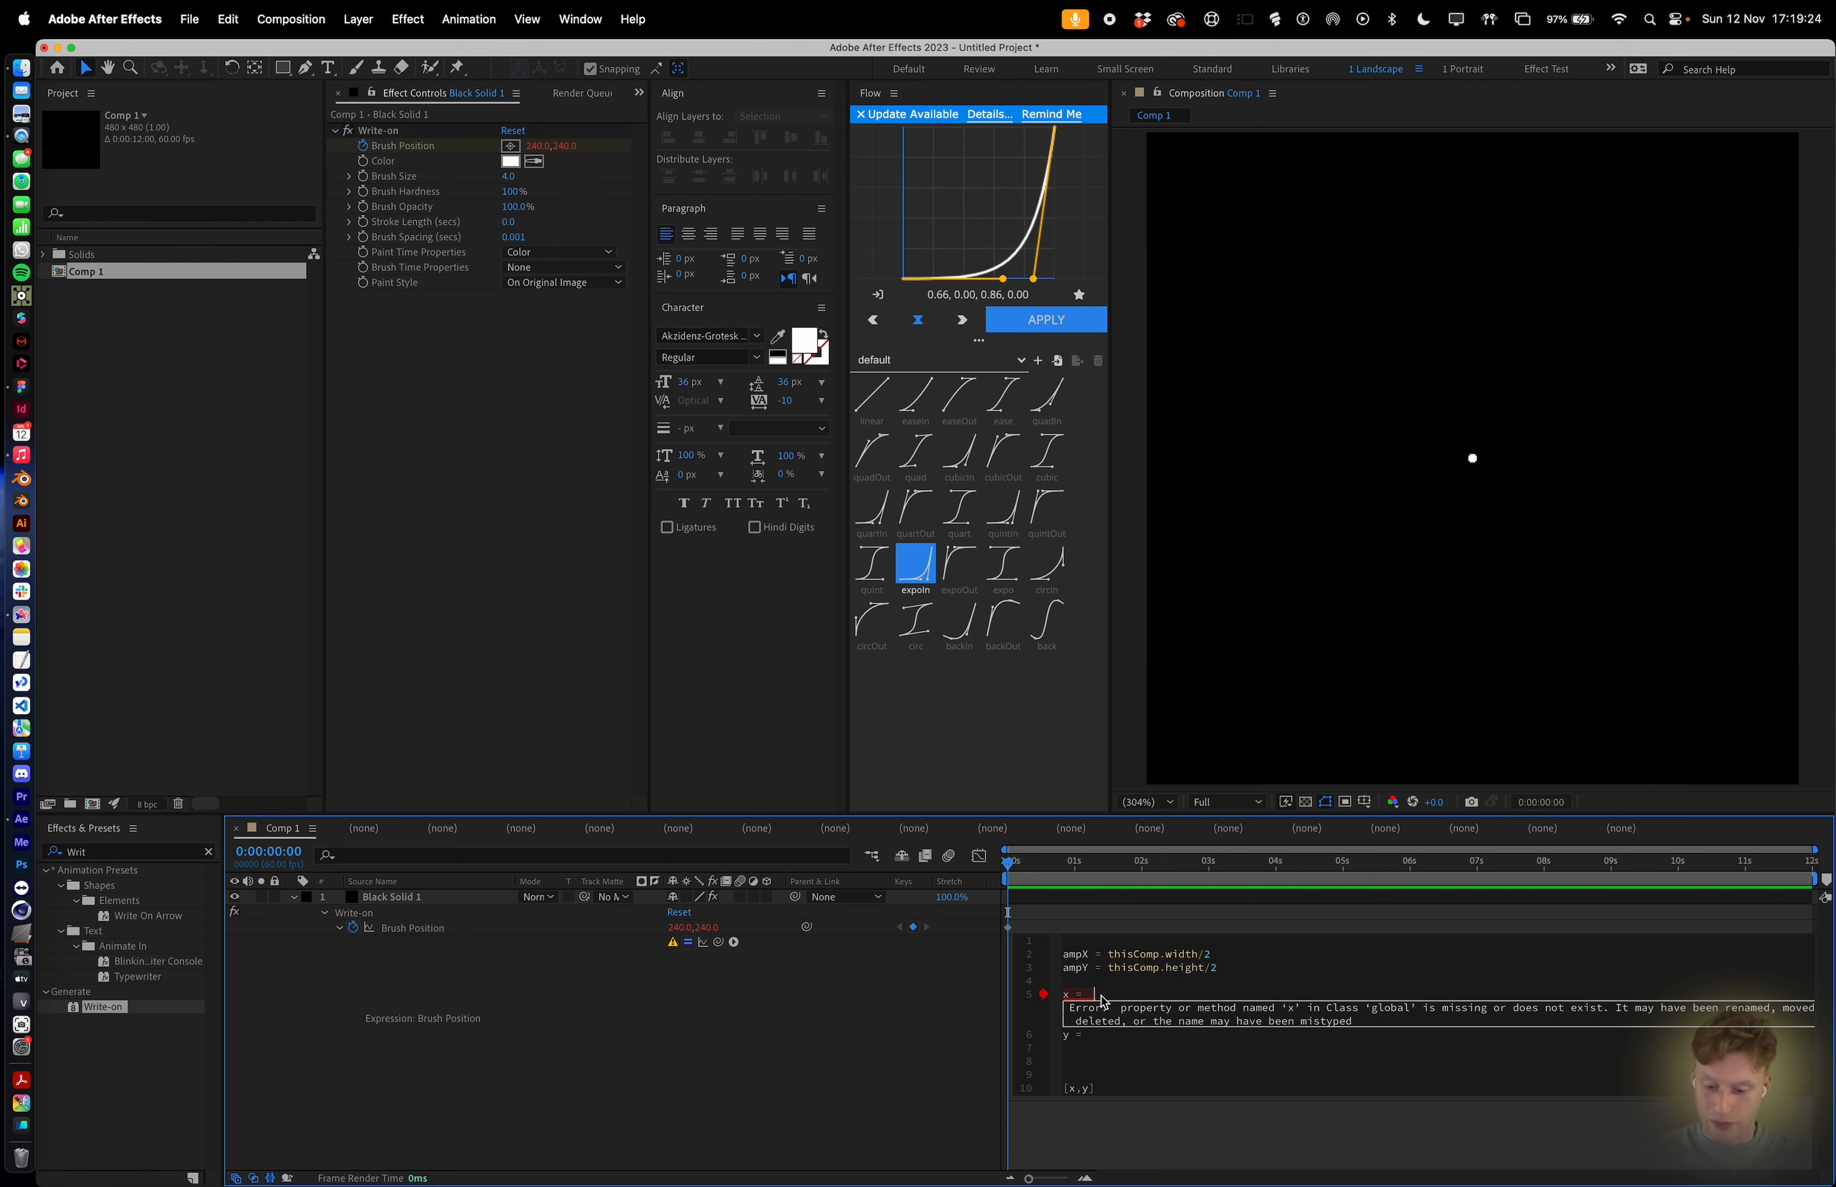
text(ampX)
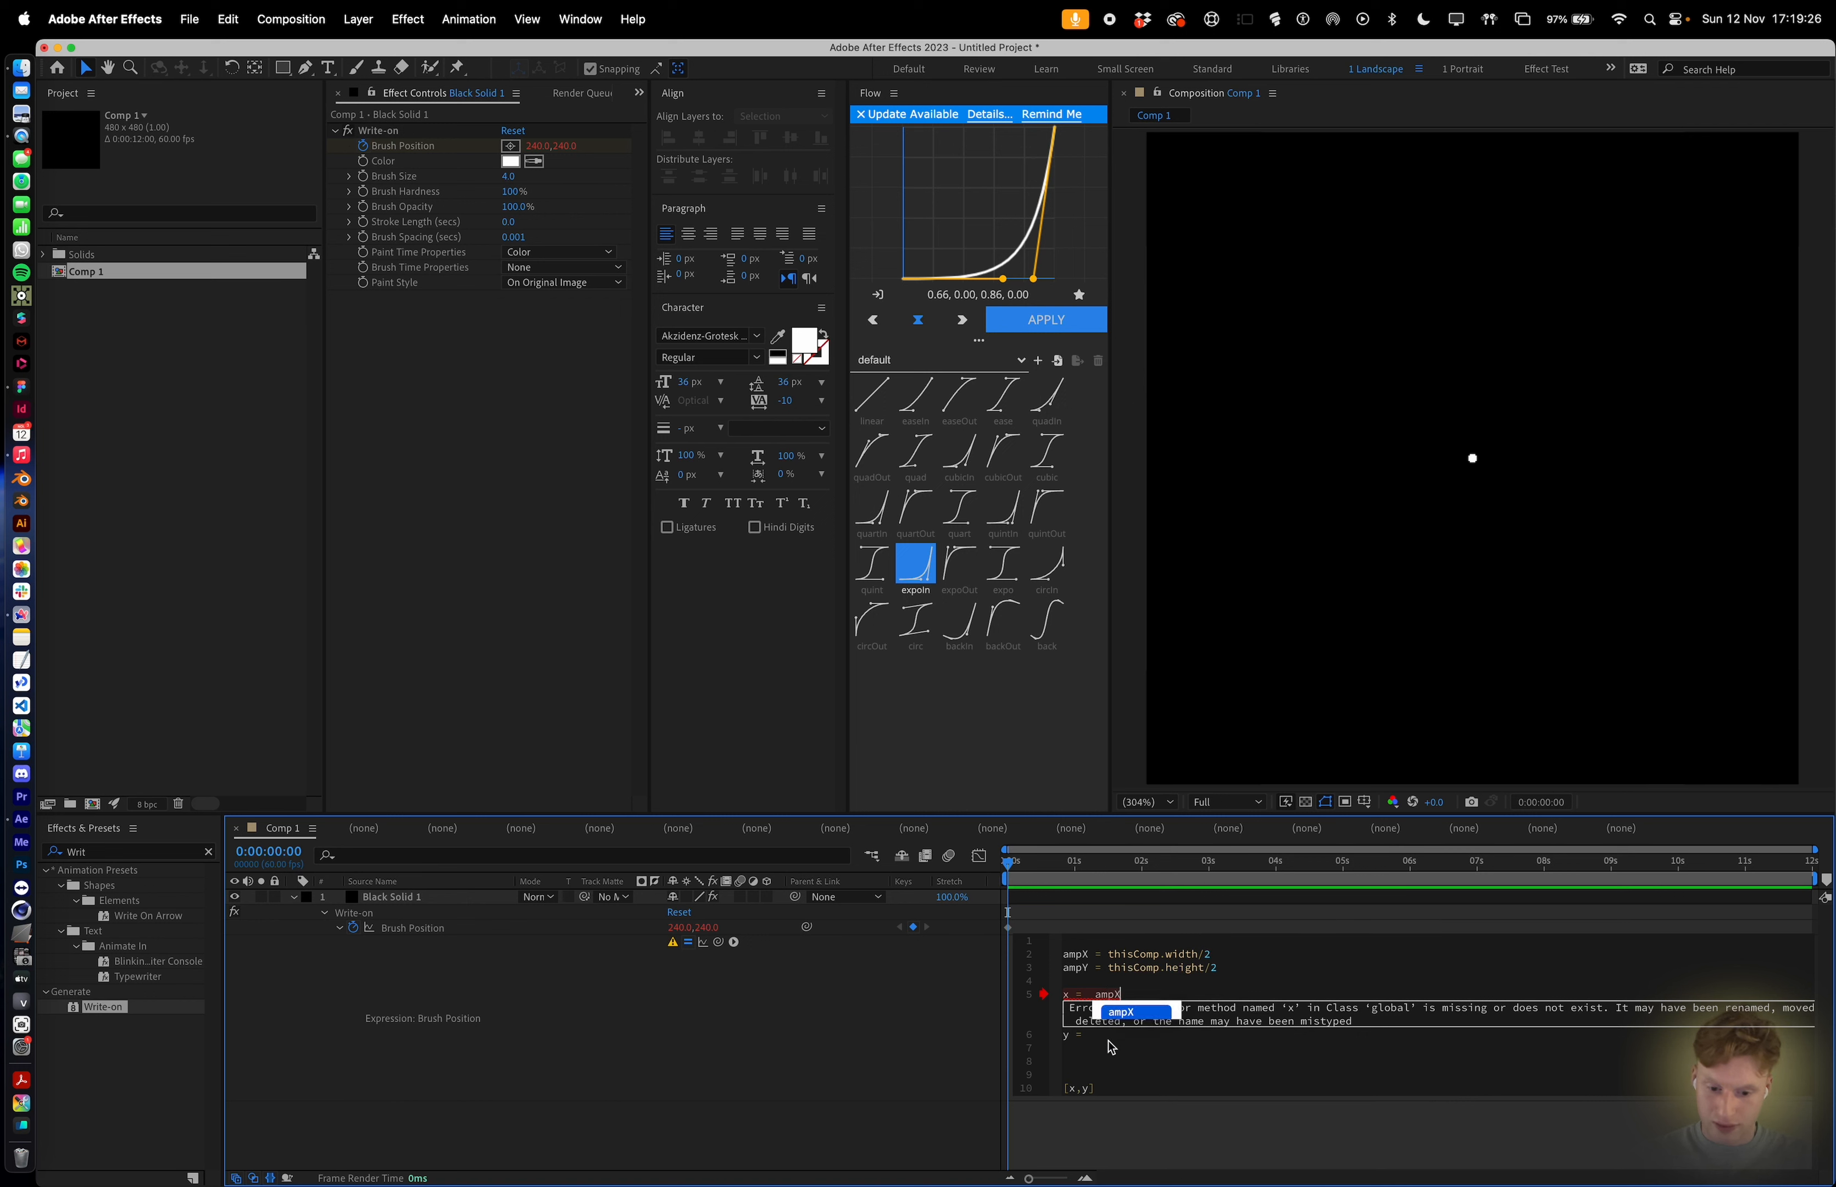
click(1105, 1042)
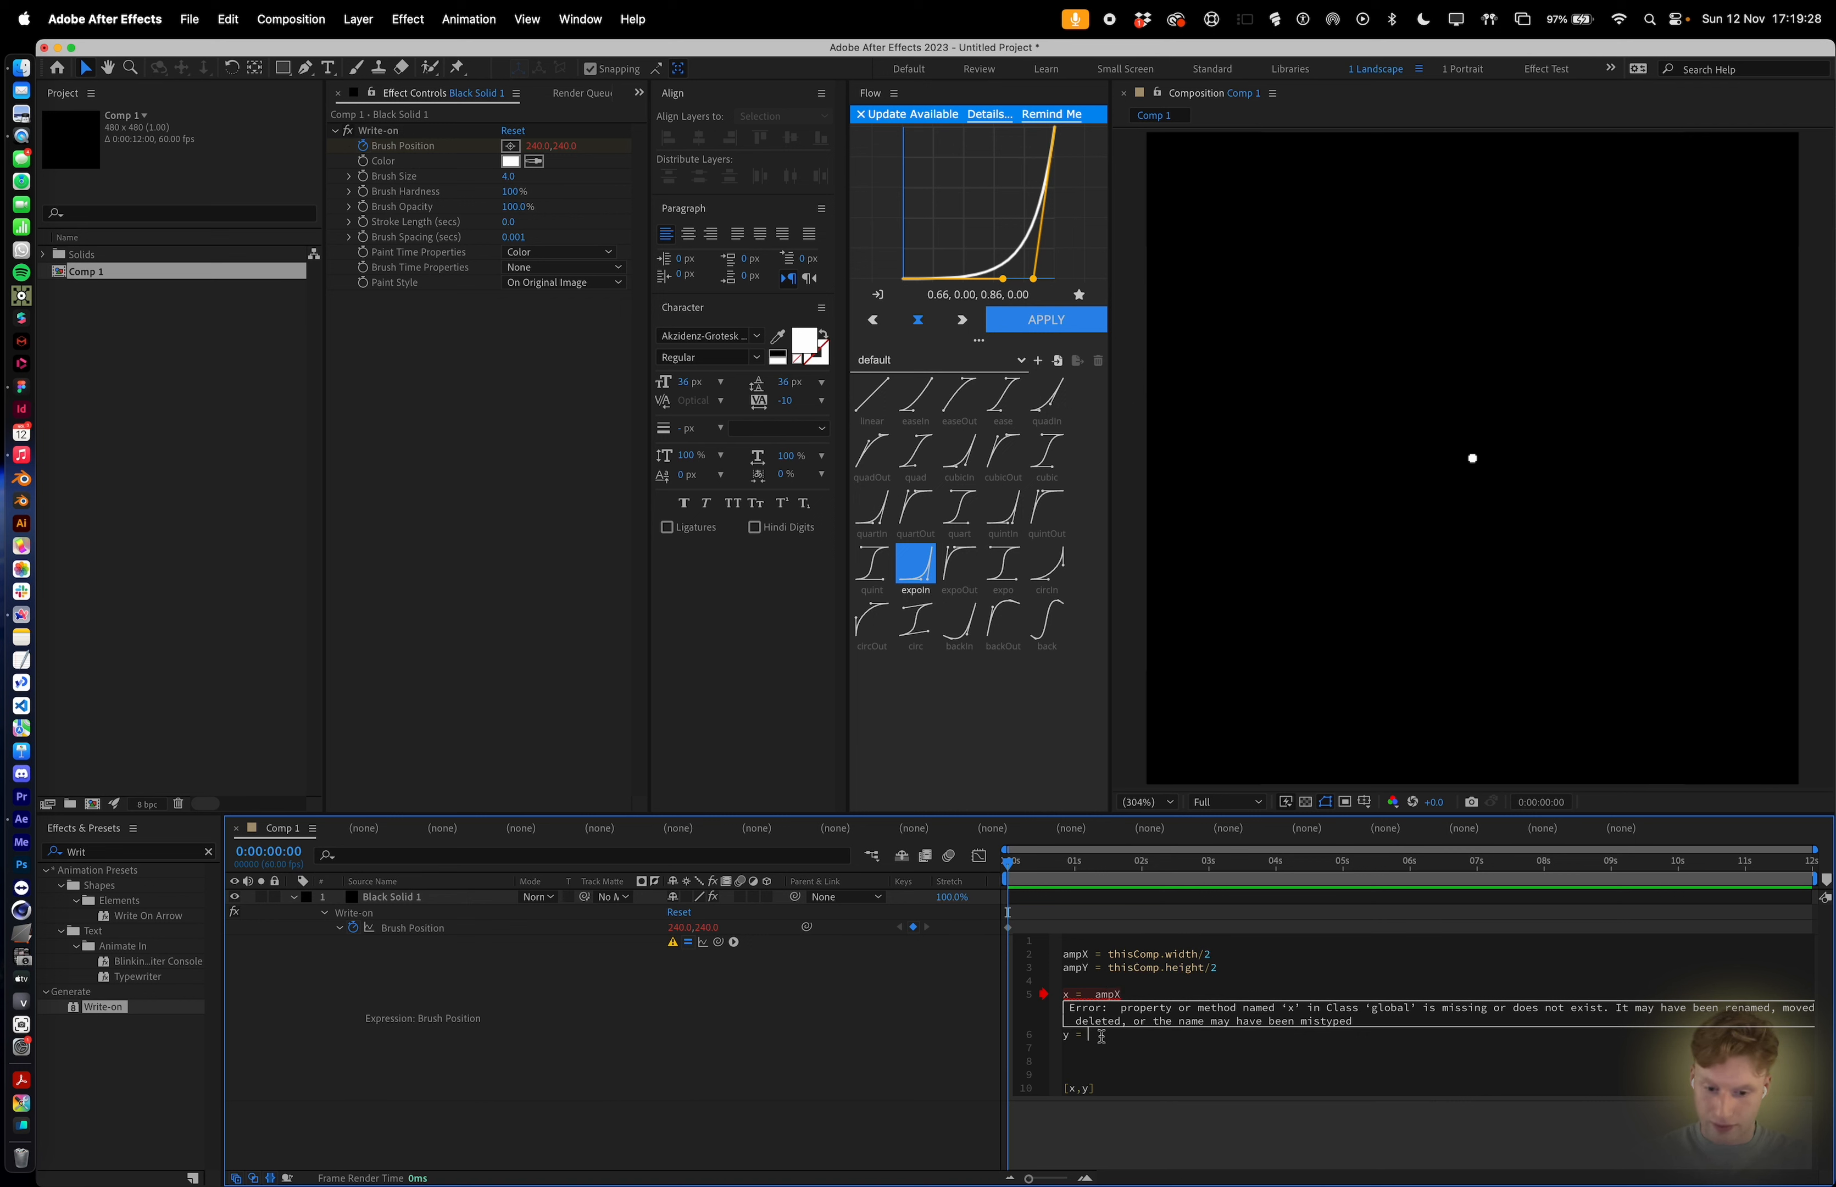
text(am)
text(pY)
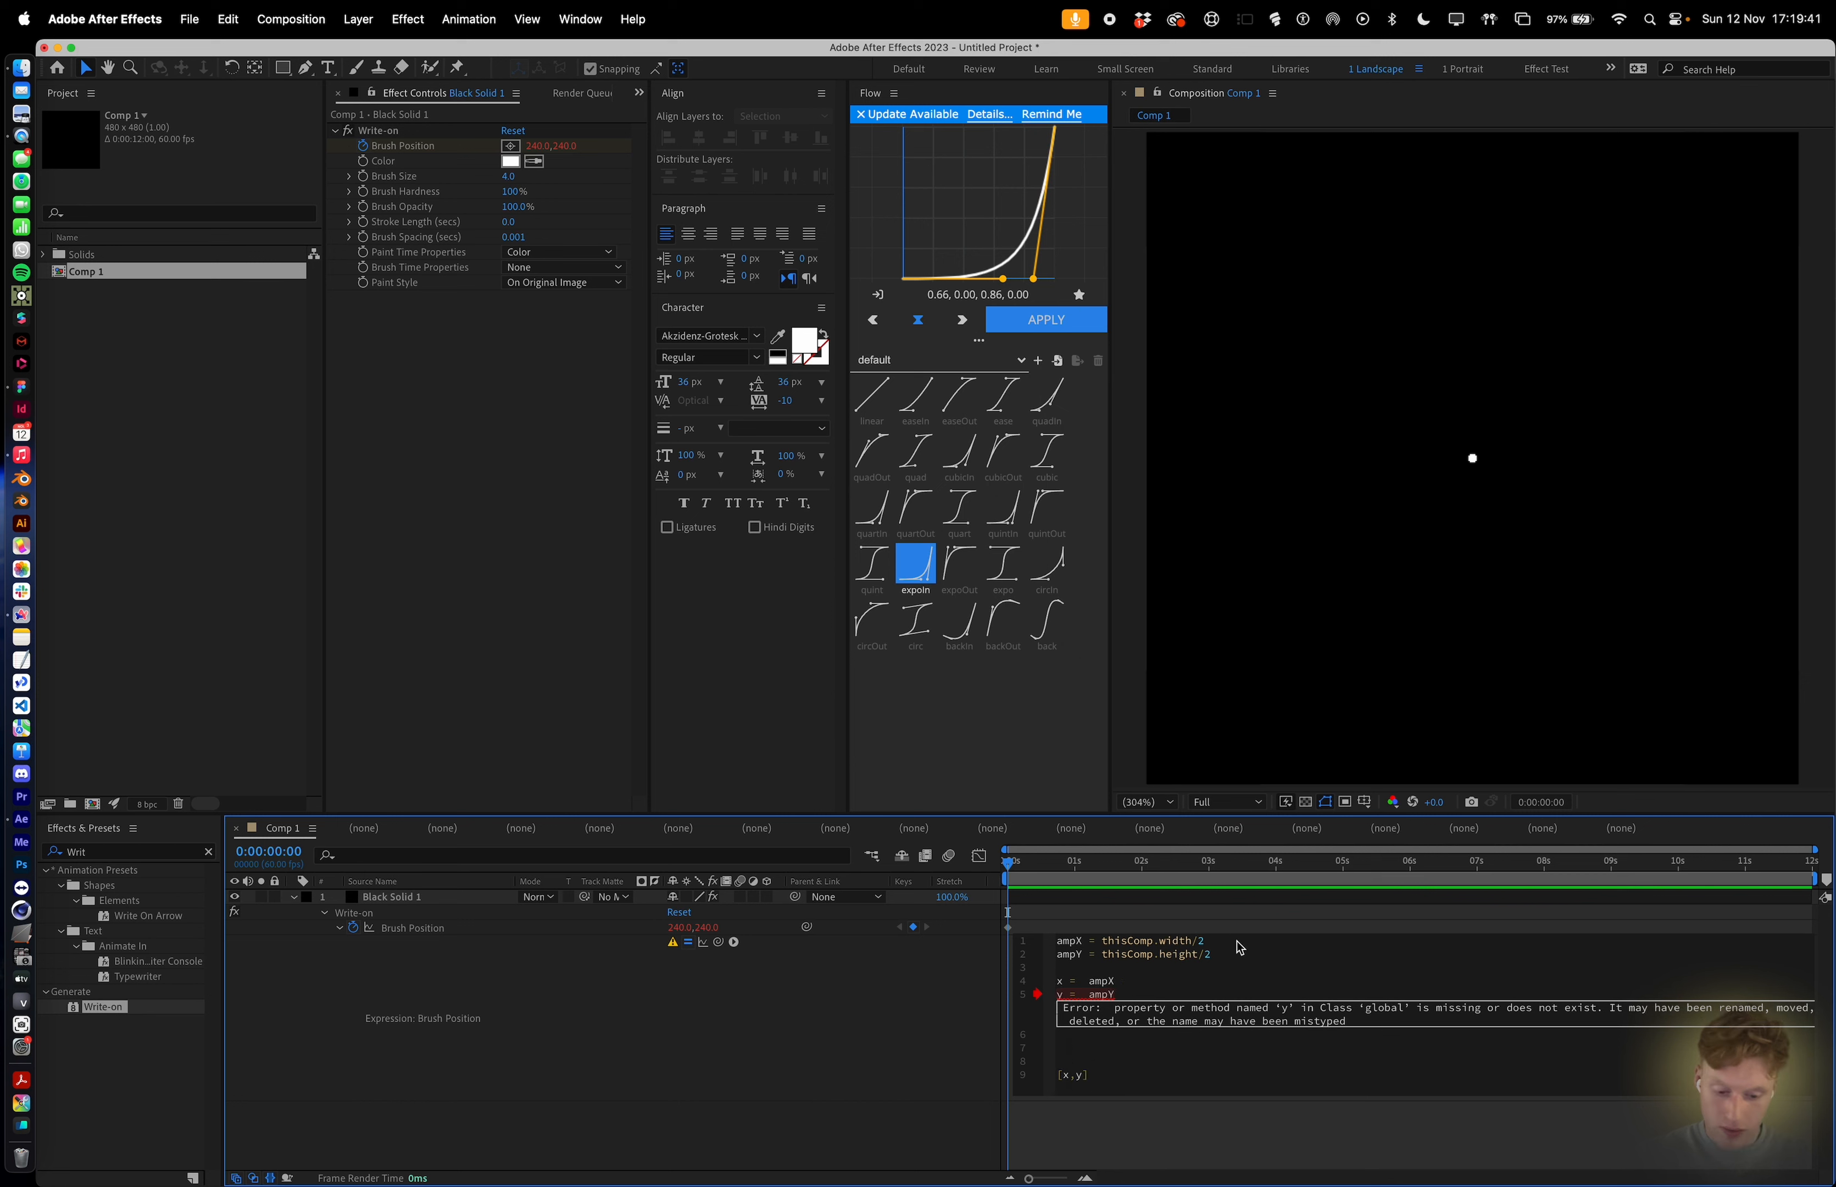
End the amplitude and x/y lines with semicolons, remove the extra blank lines, and apply the expression.
click(1248, 965)
text(;)
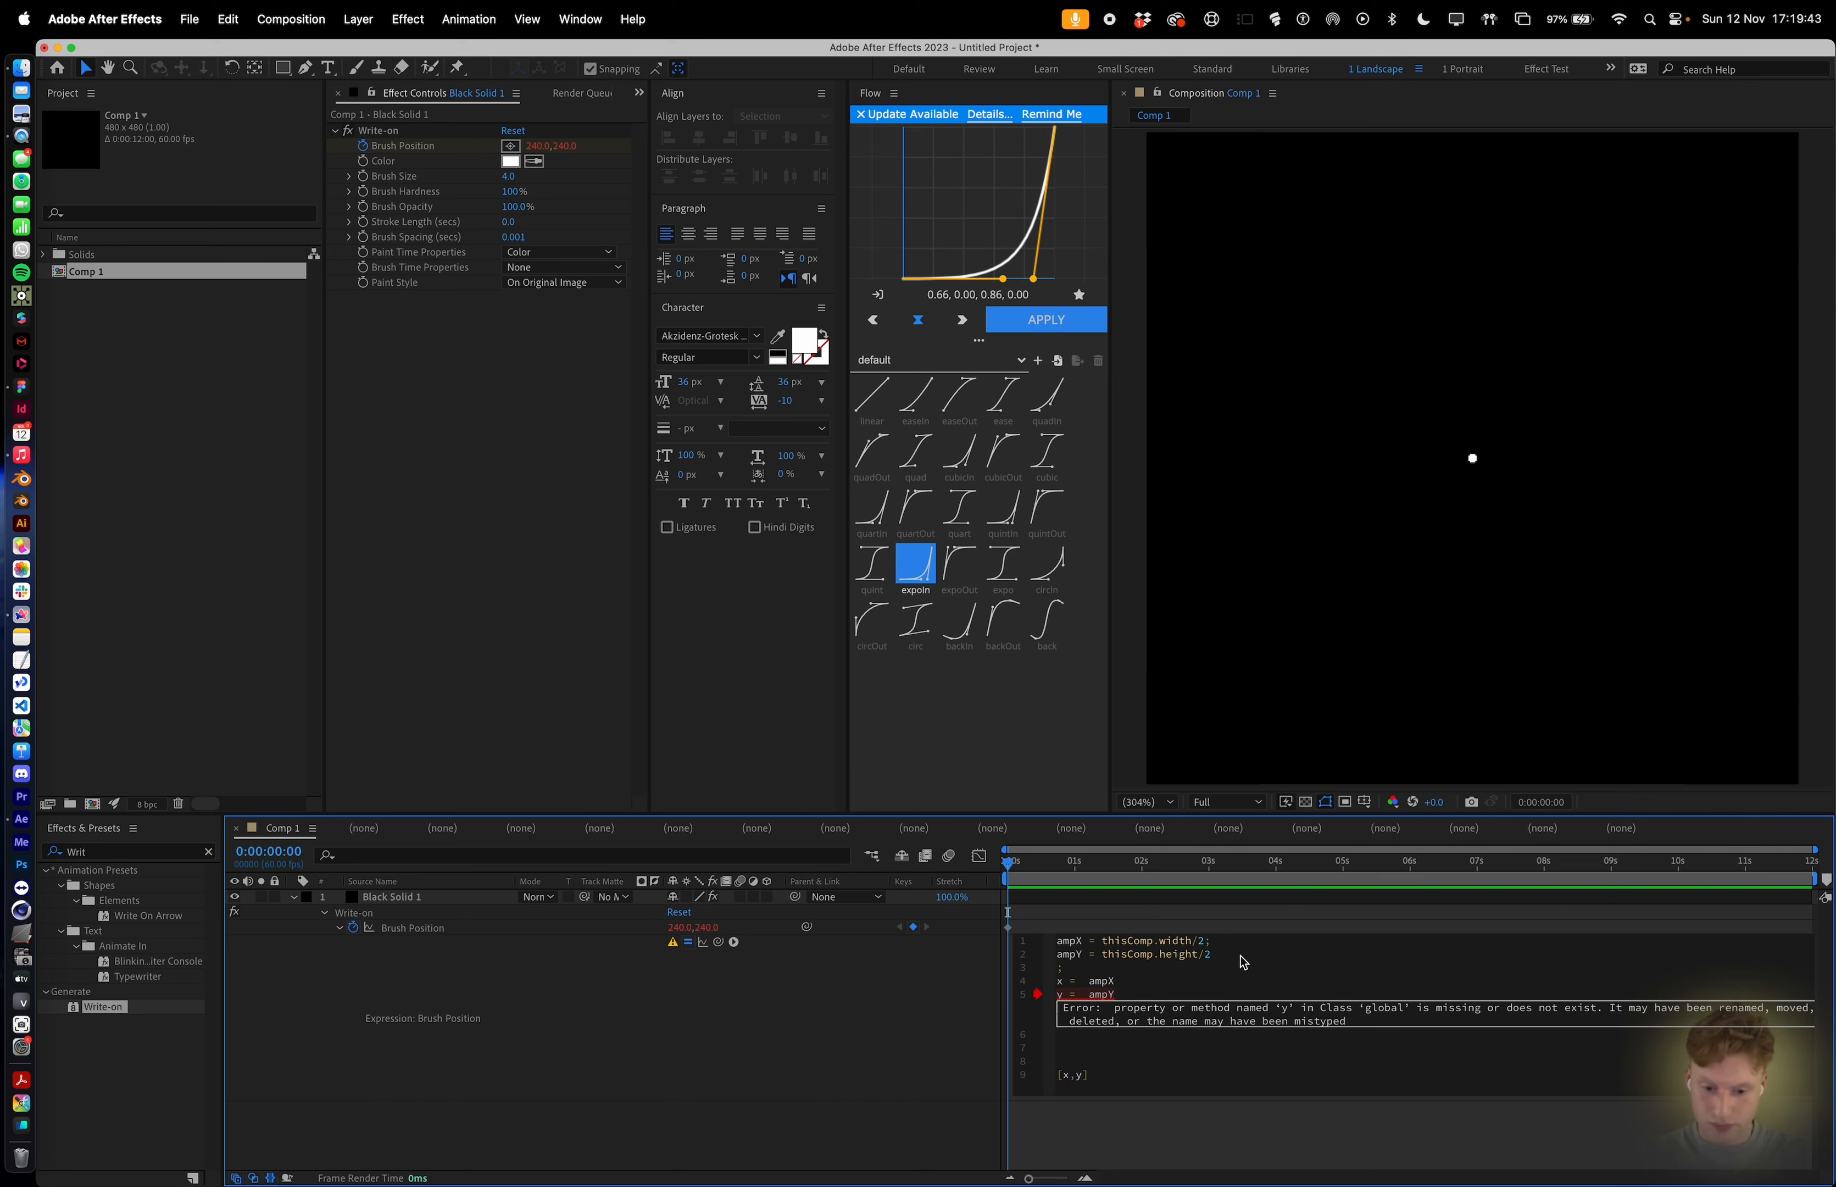
key(BackSpace)
key(BackSpace)
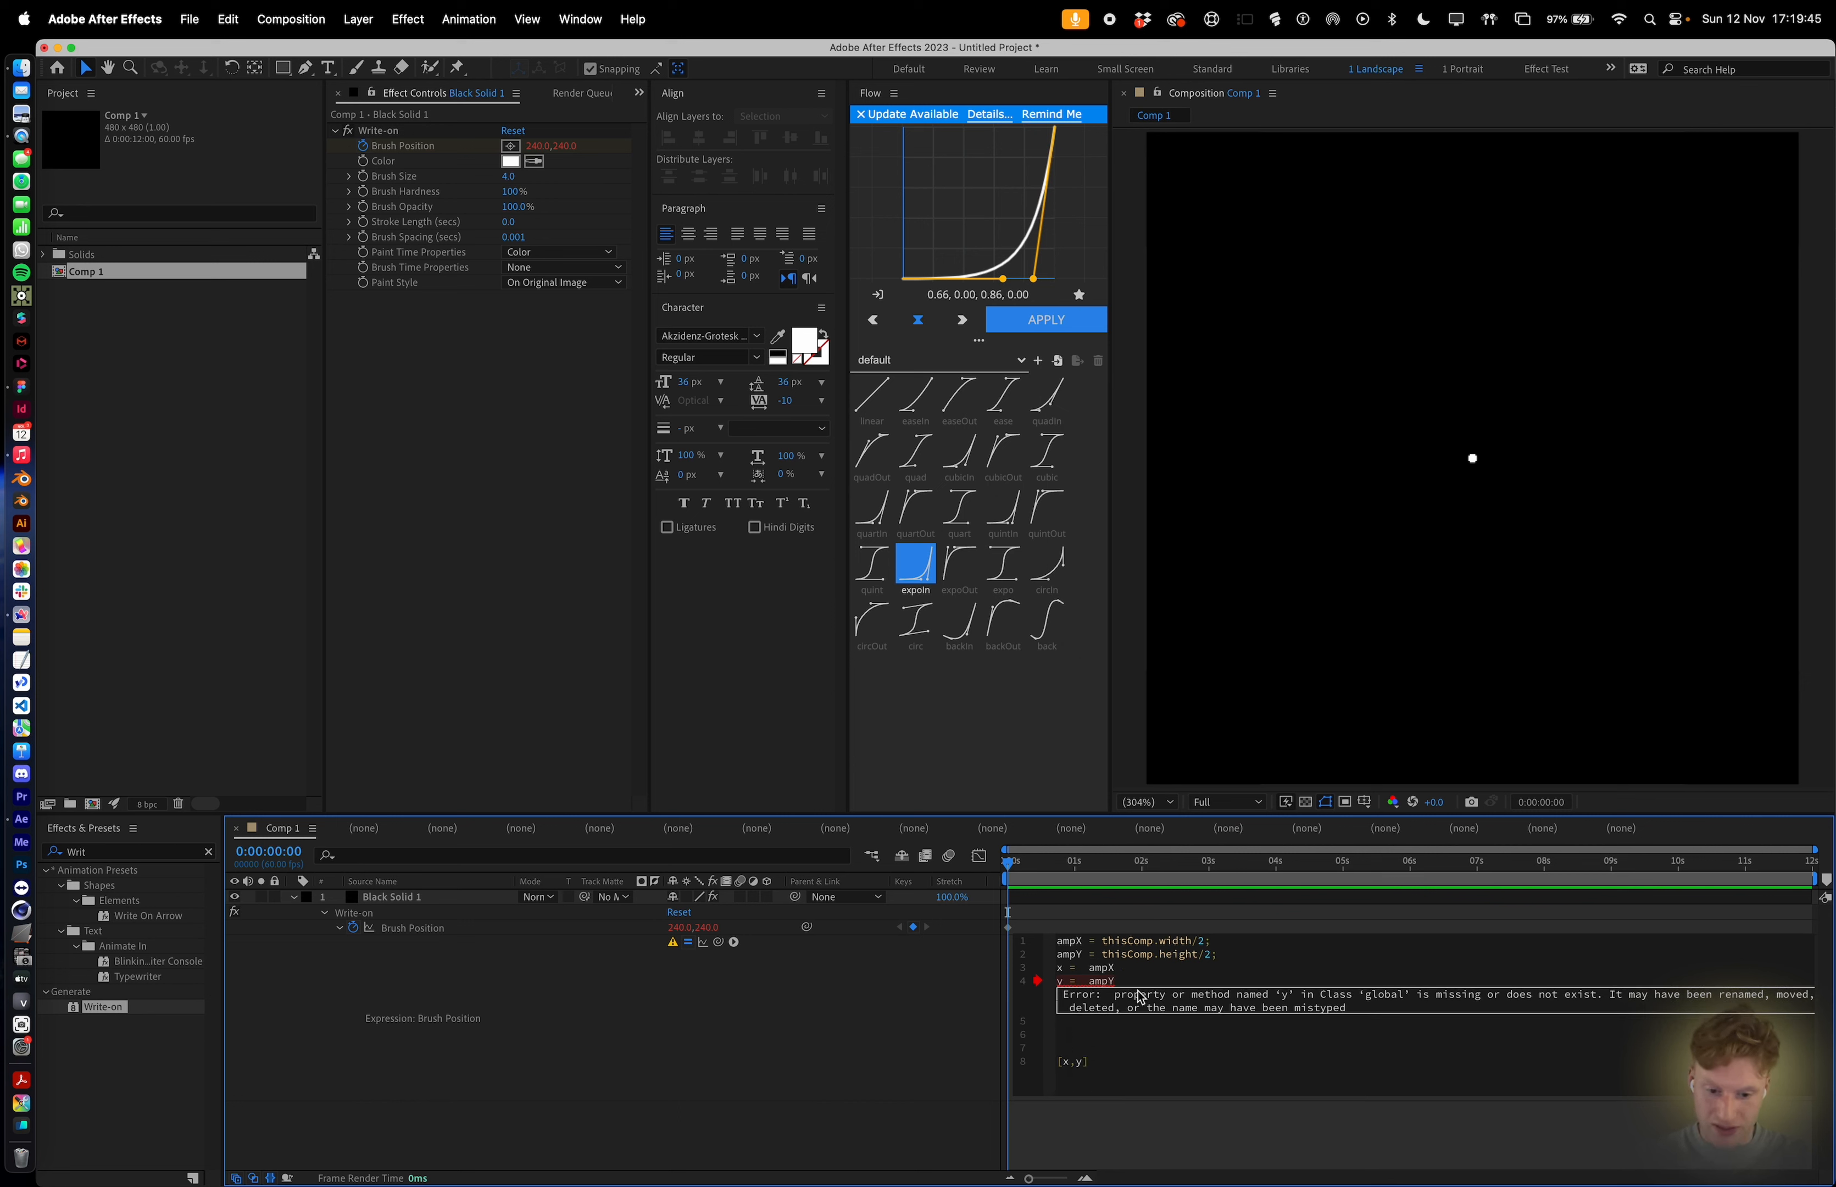
key(Return)
click(1132, 977)
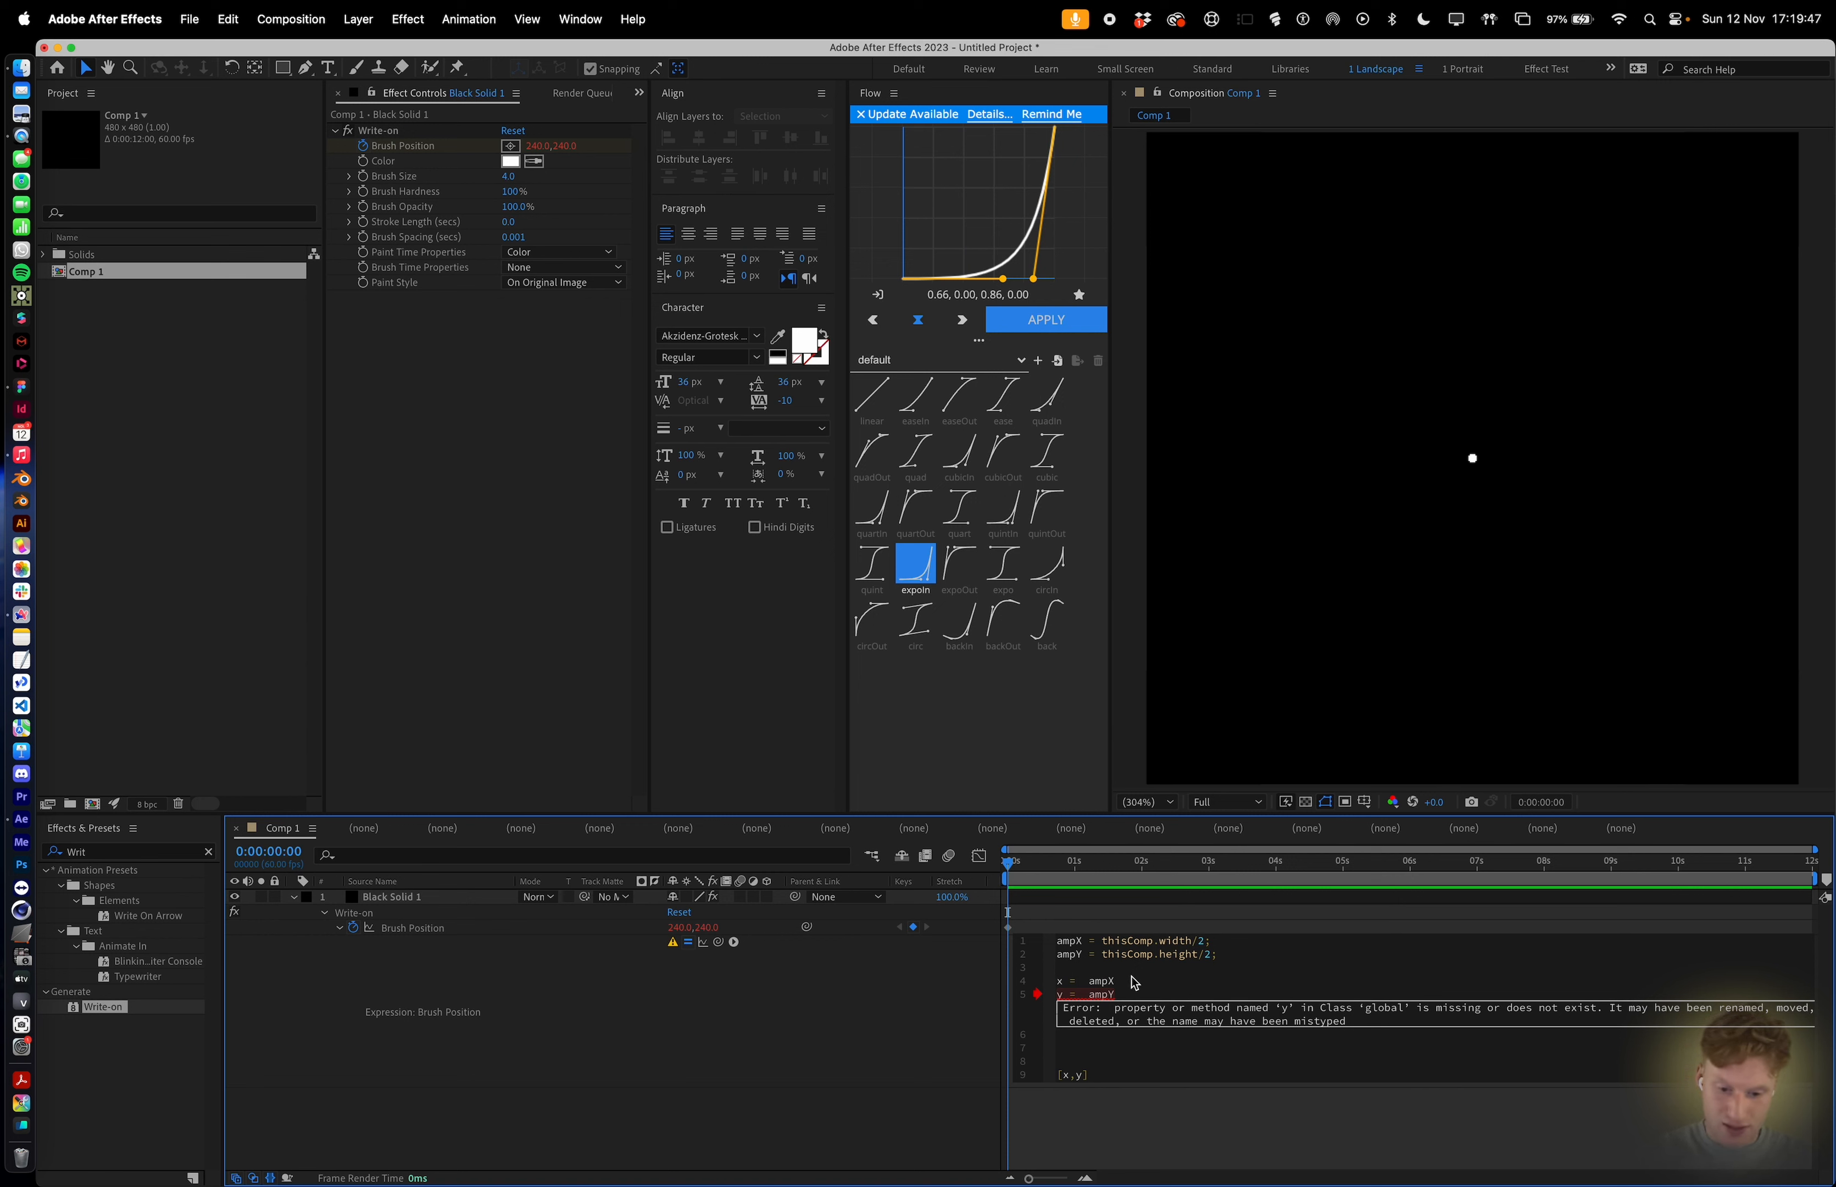
text(;)
click(1128, 996)
text(;)
click(1124, 1113)
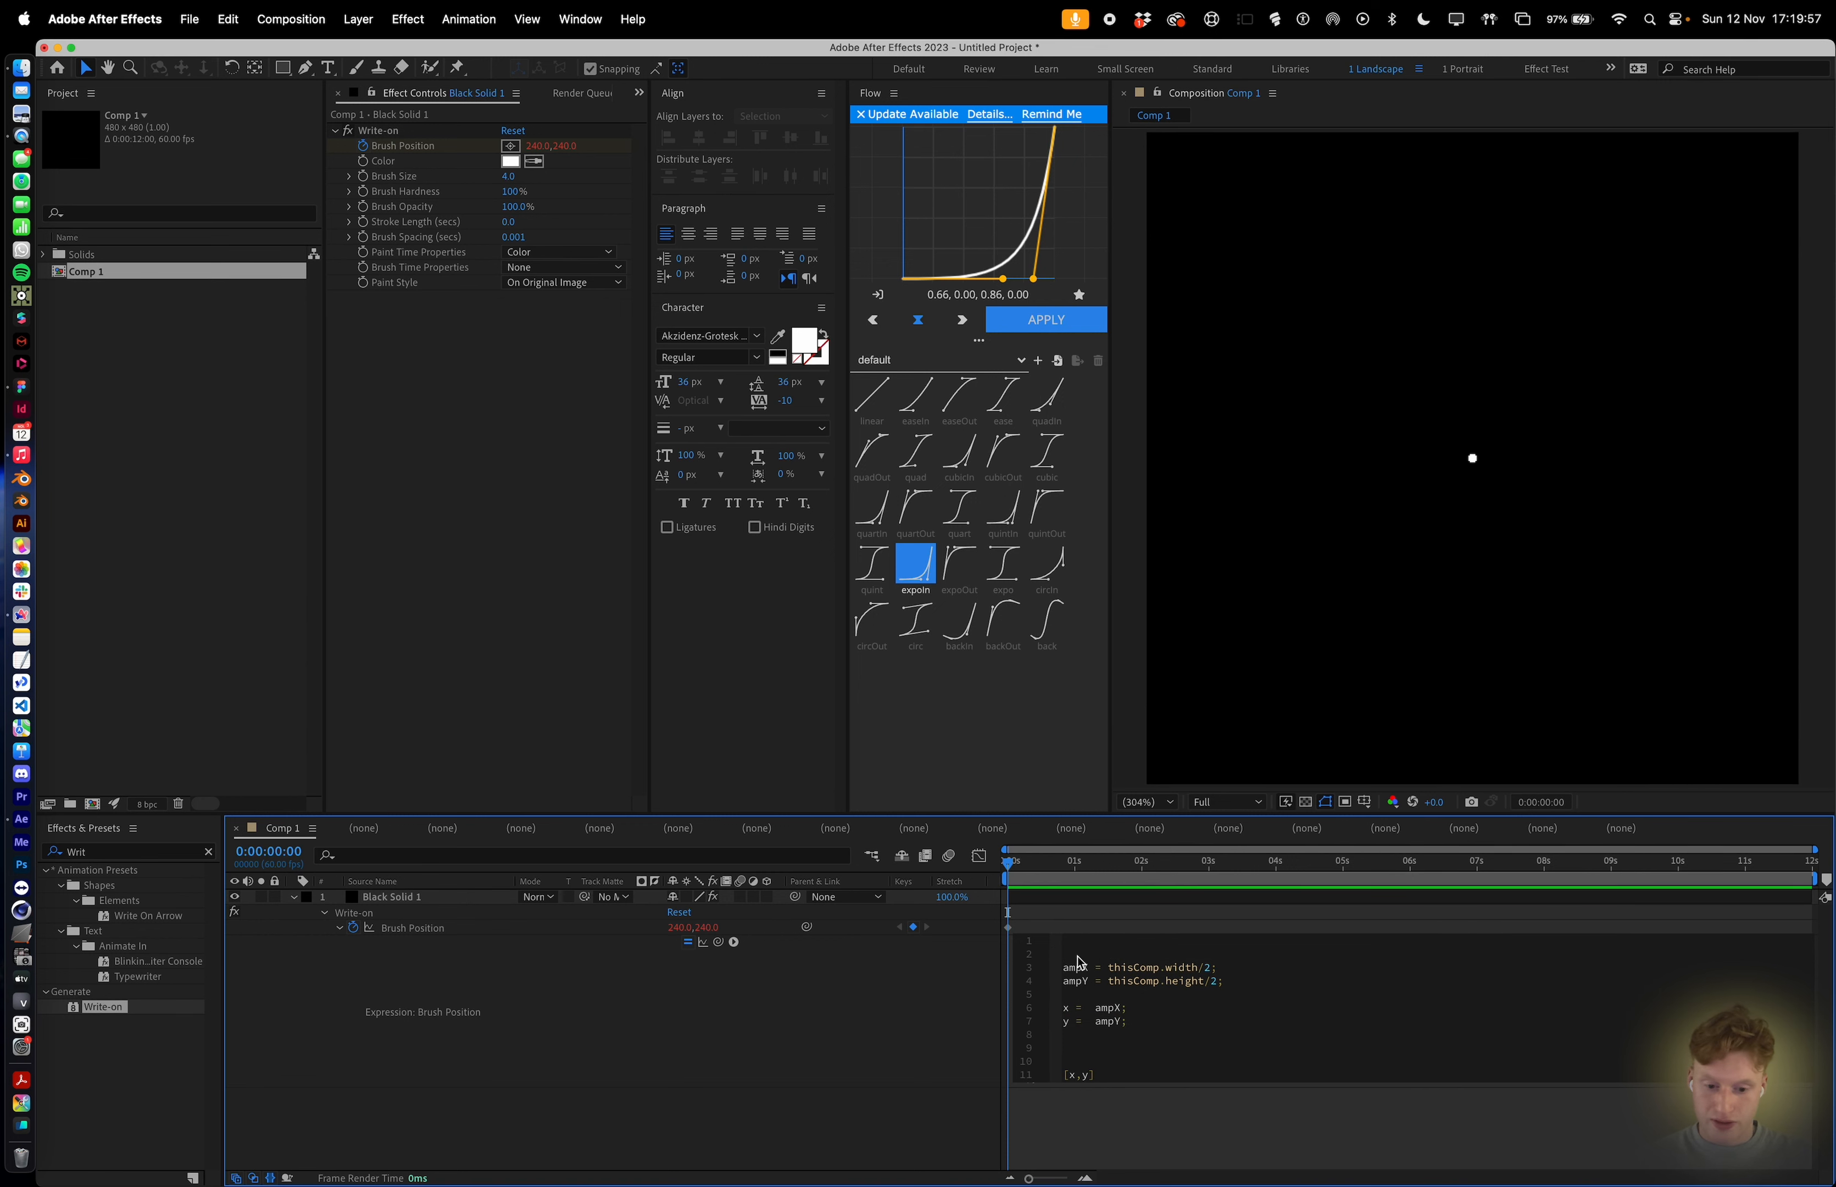
Add frequency variables freqX = 1; and freqY = 1; at the top of the expression.
click(1075, 955)
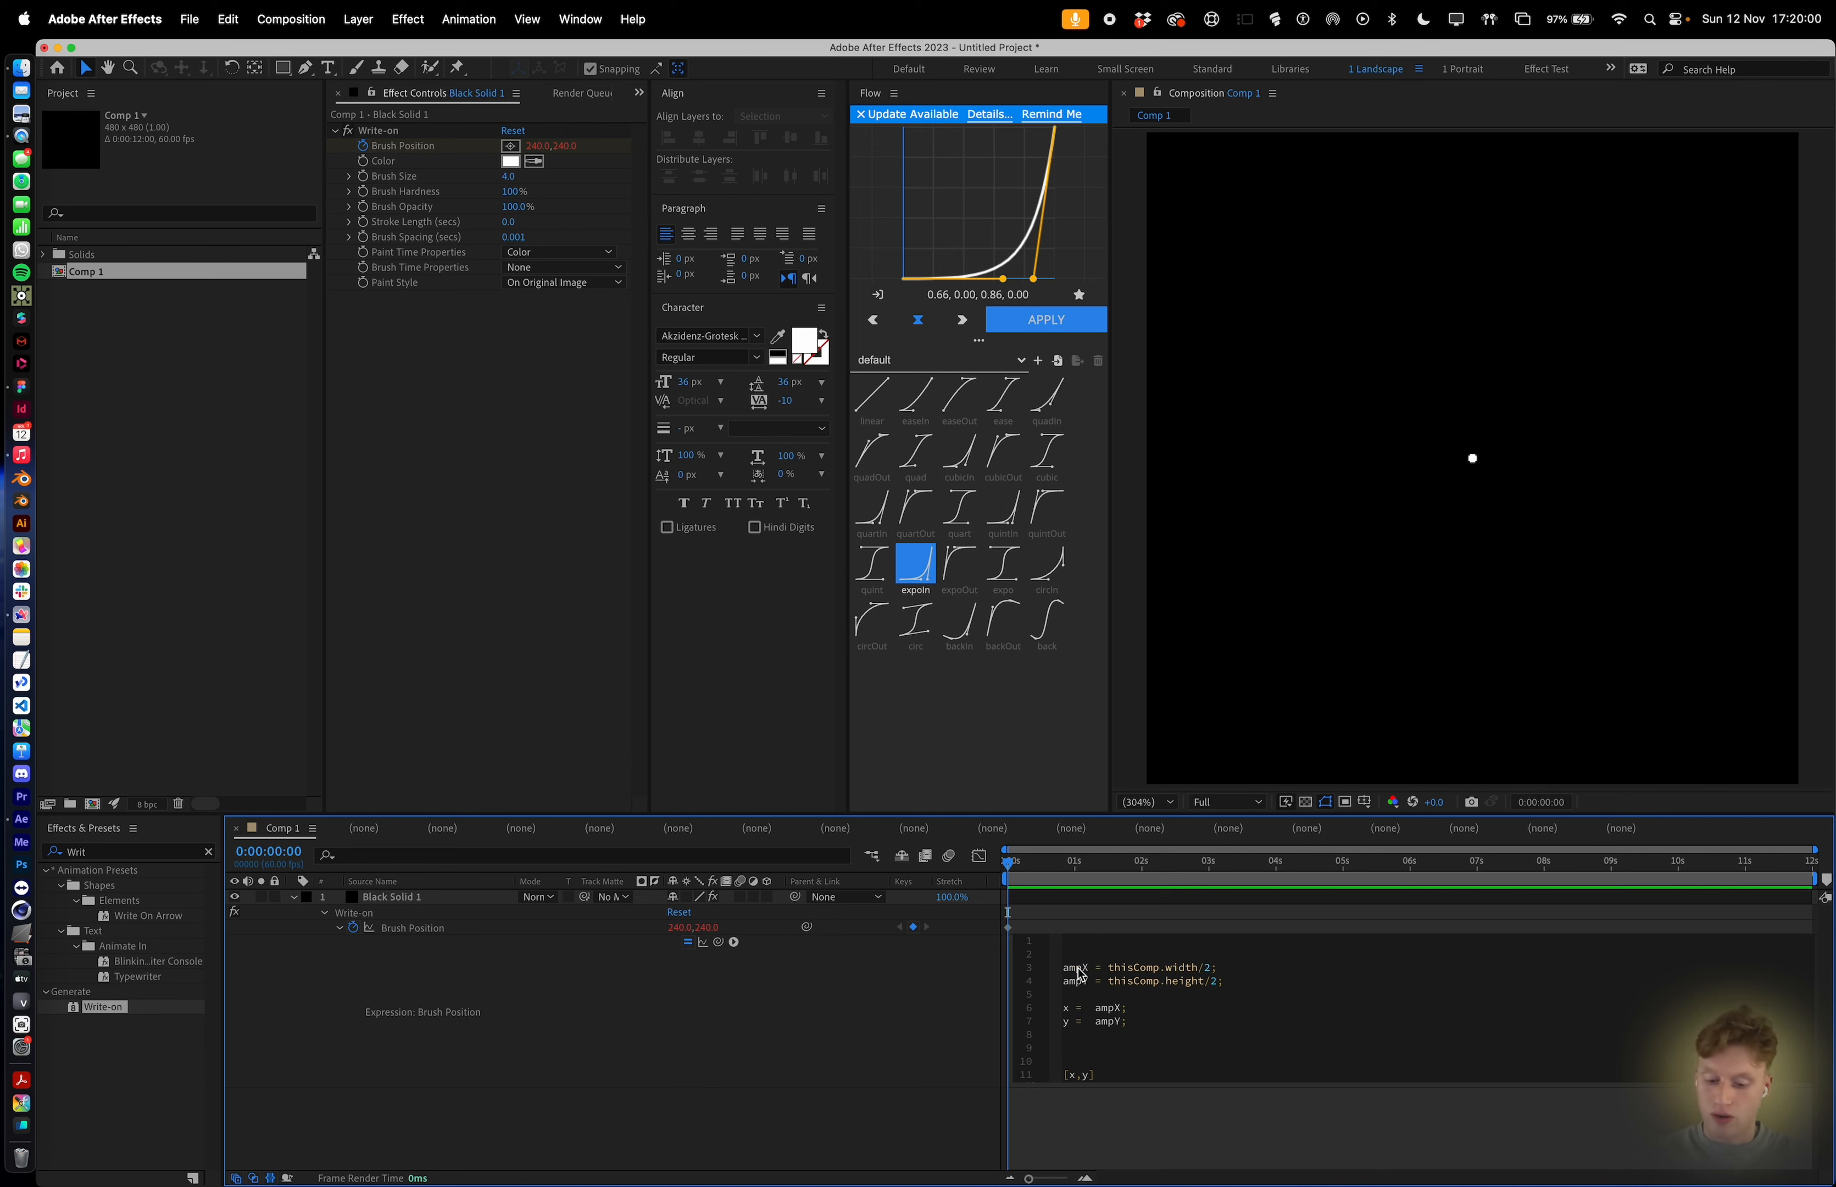
text(freqX = 1;)
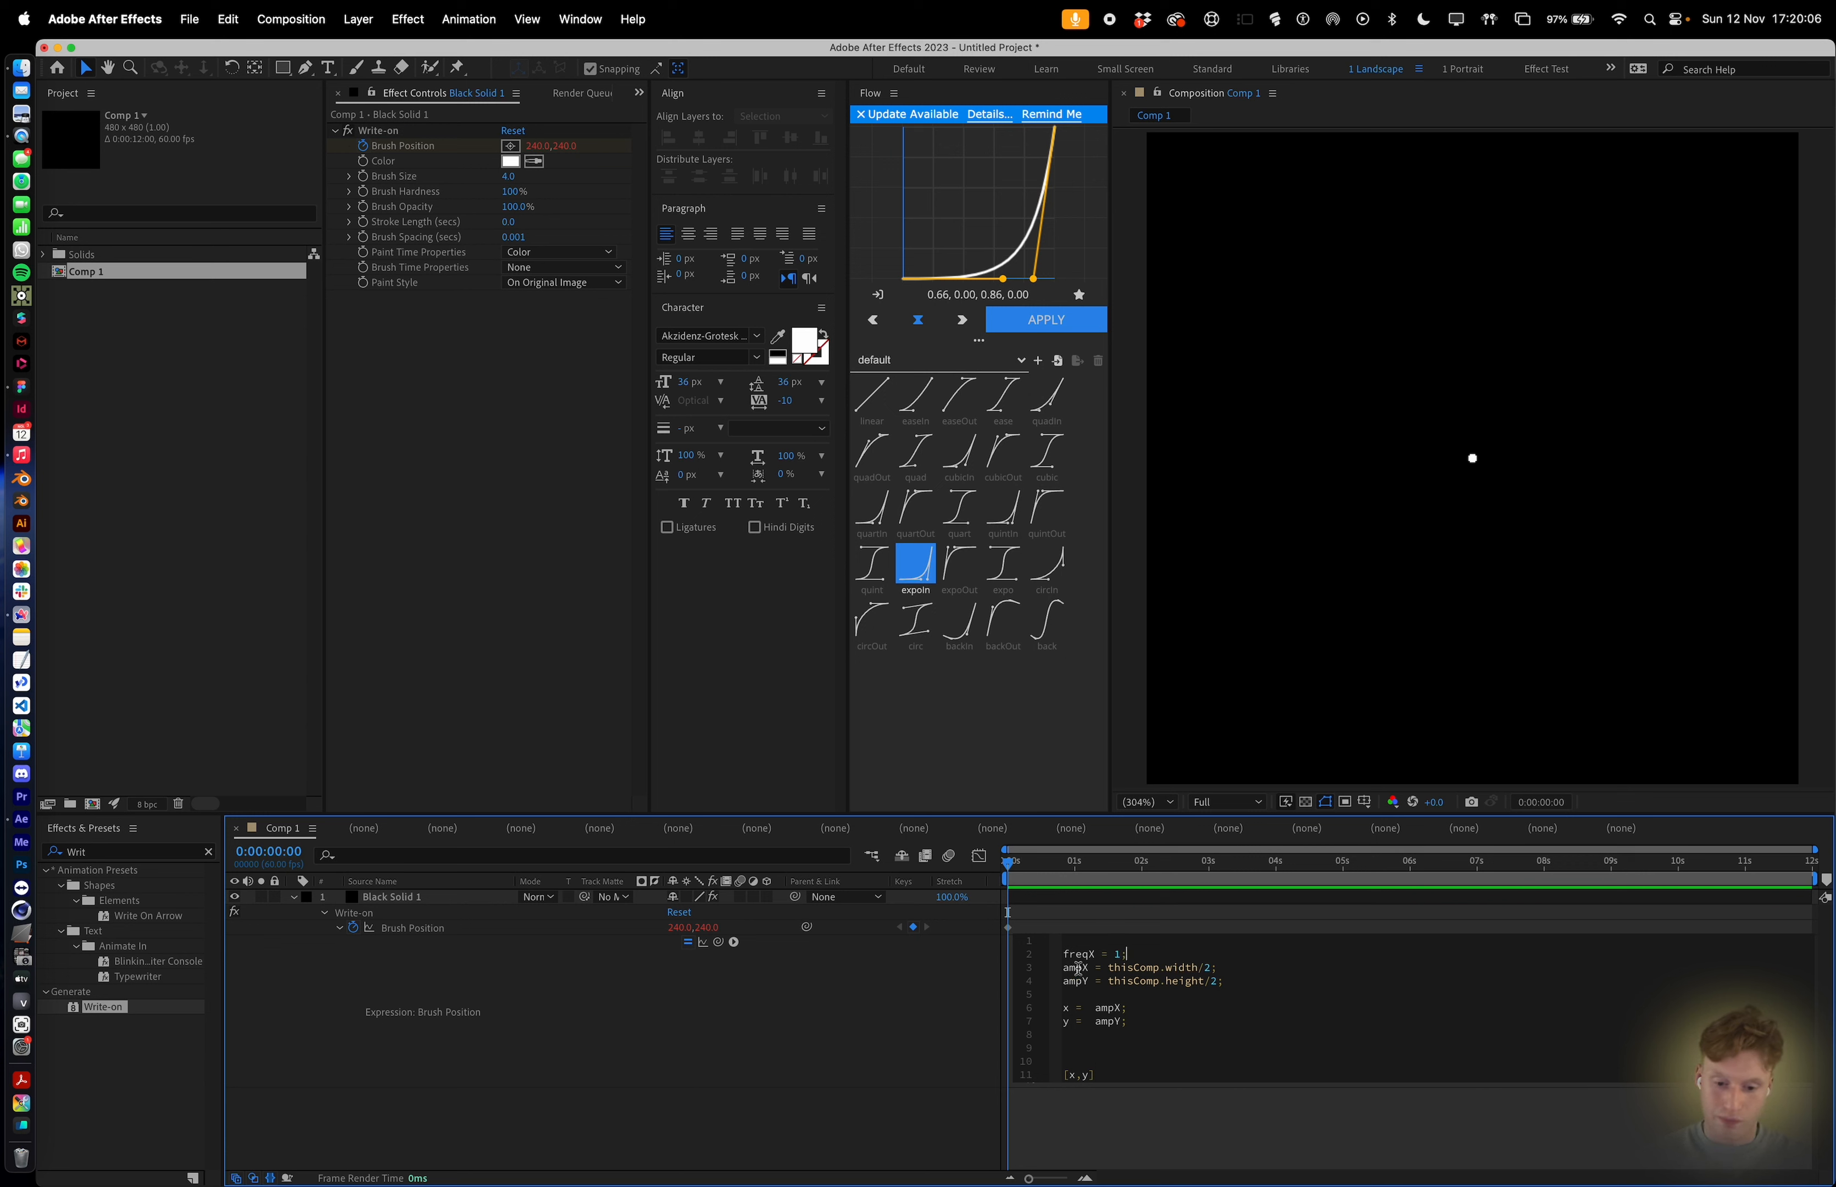
key(Return)
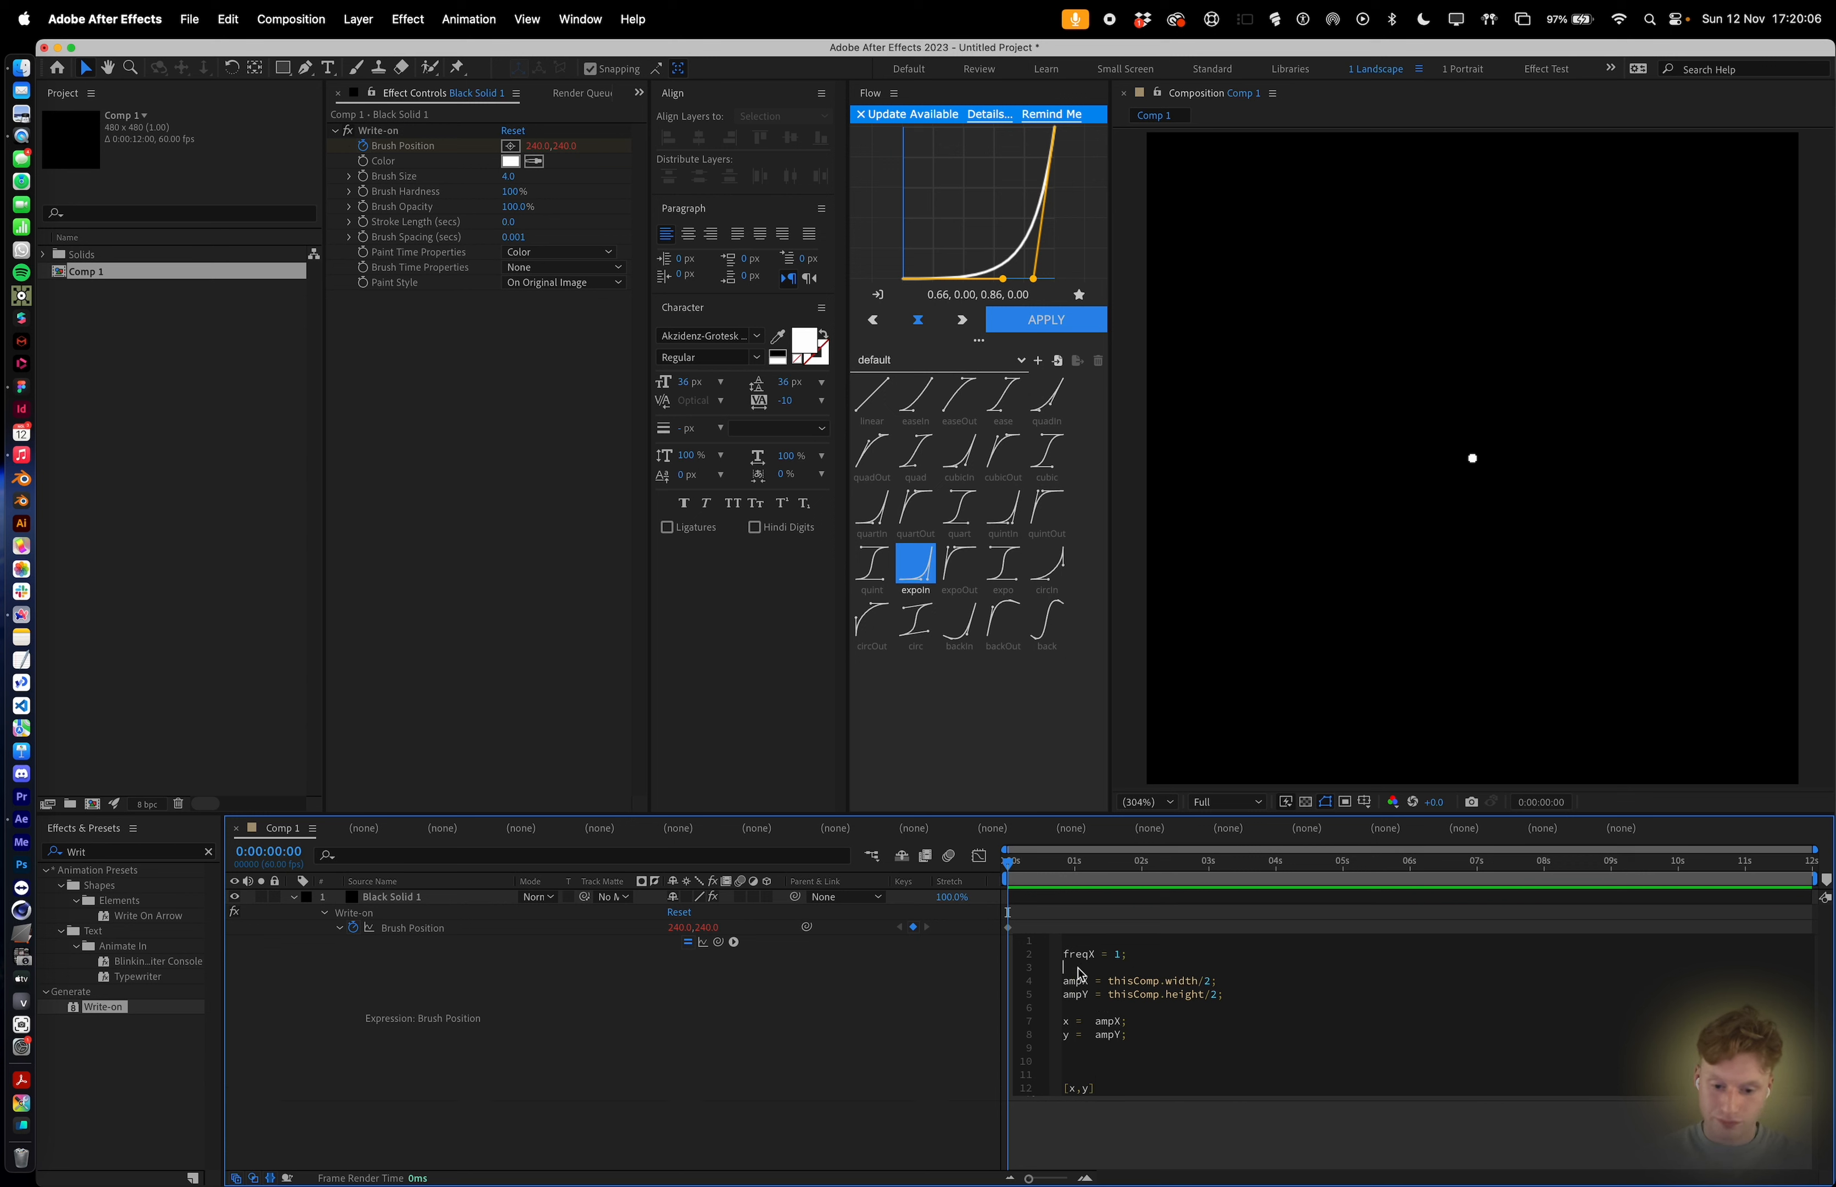
text(freq)
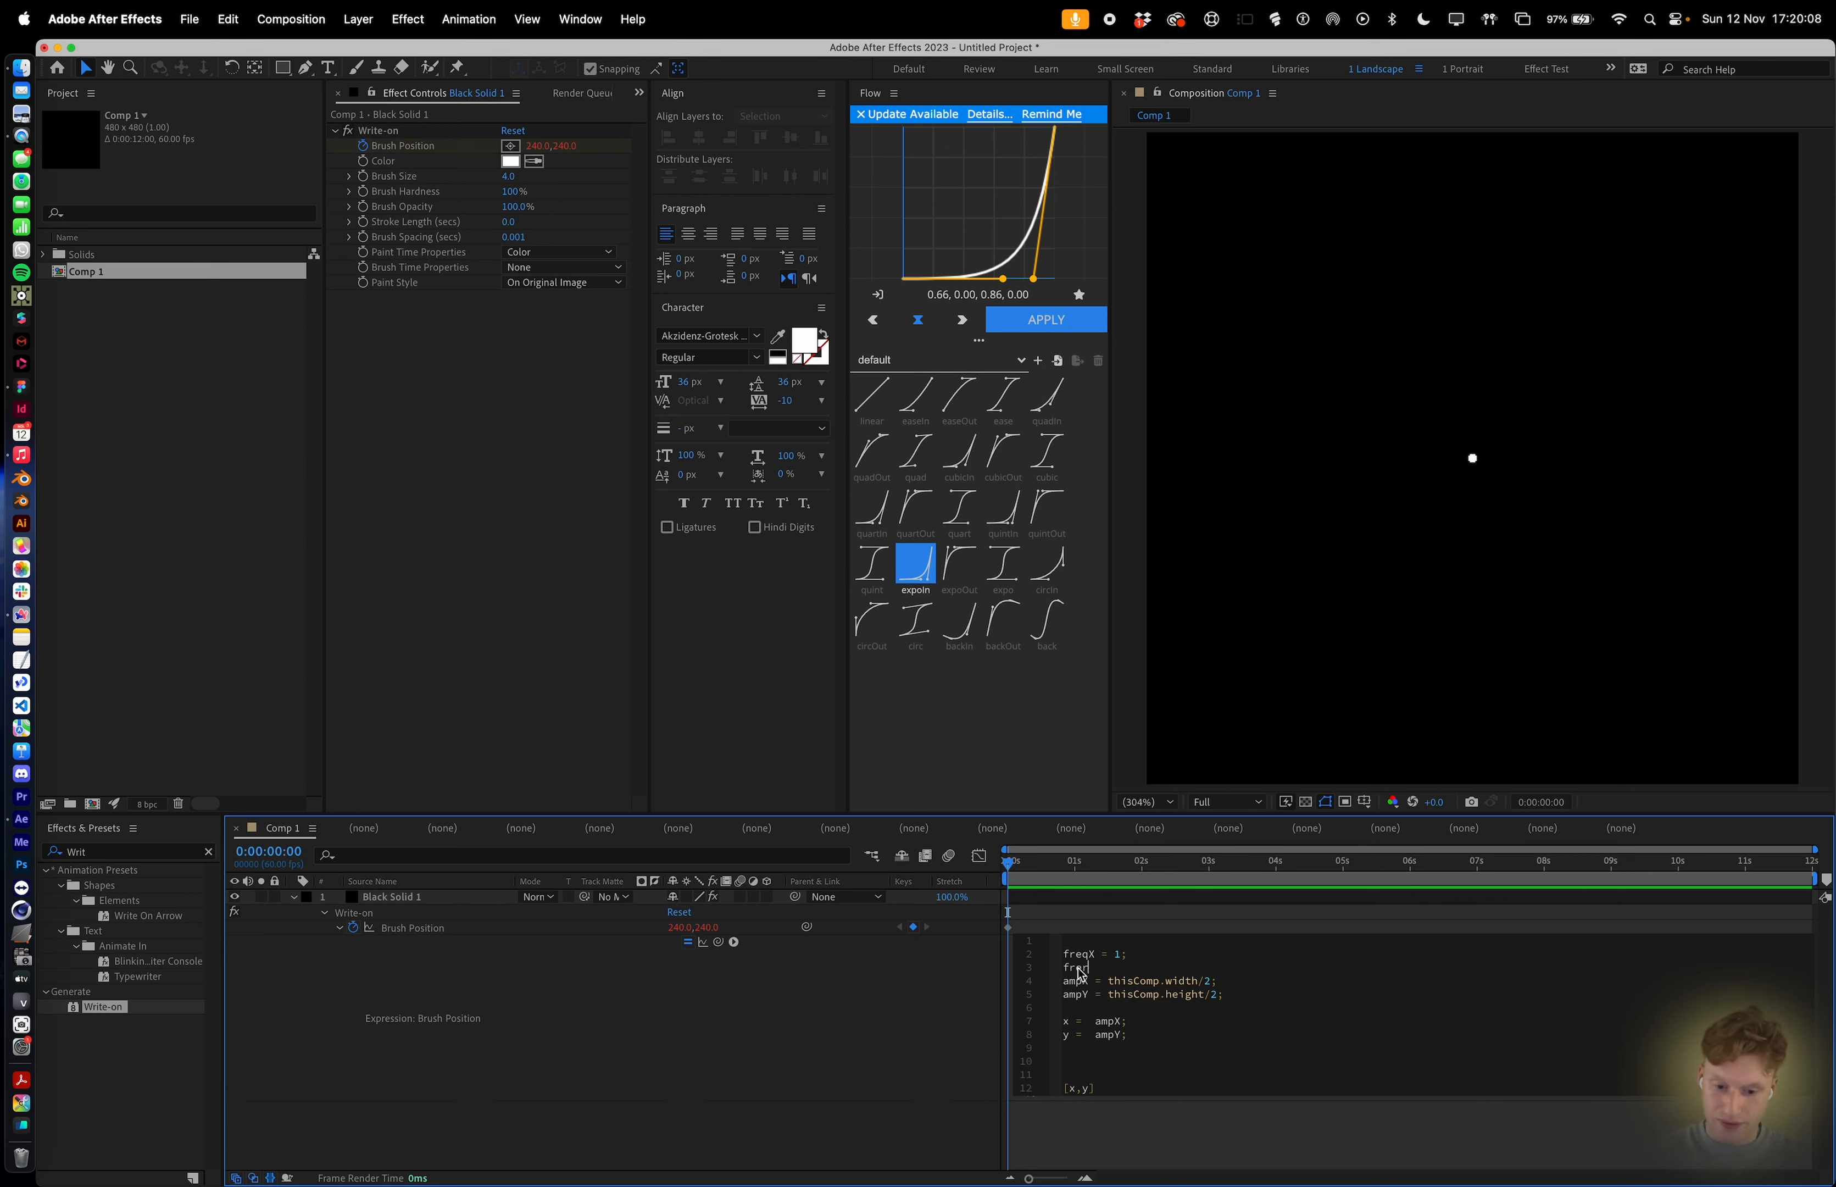
key(BackSpace)
text(qY = )
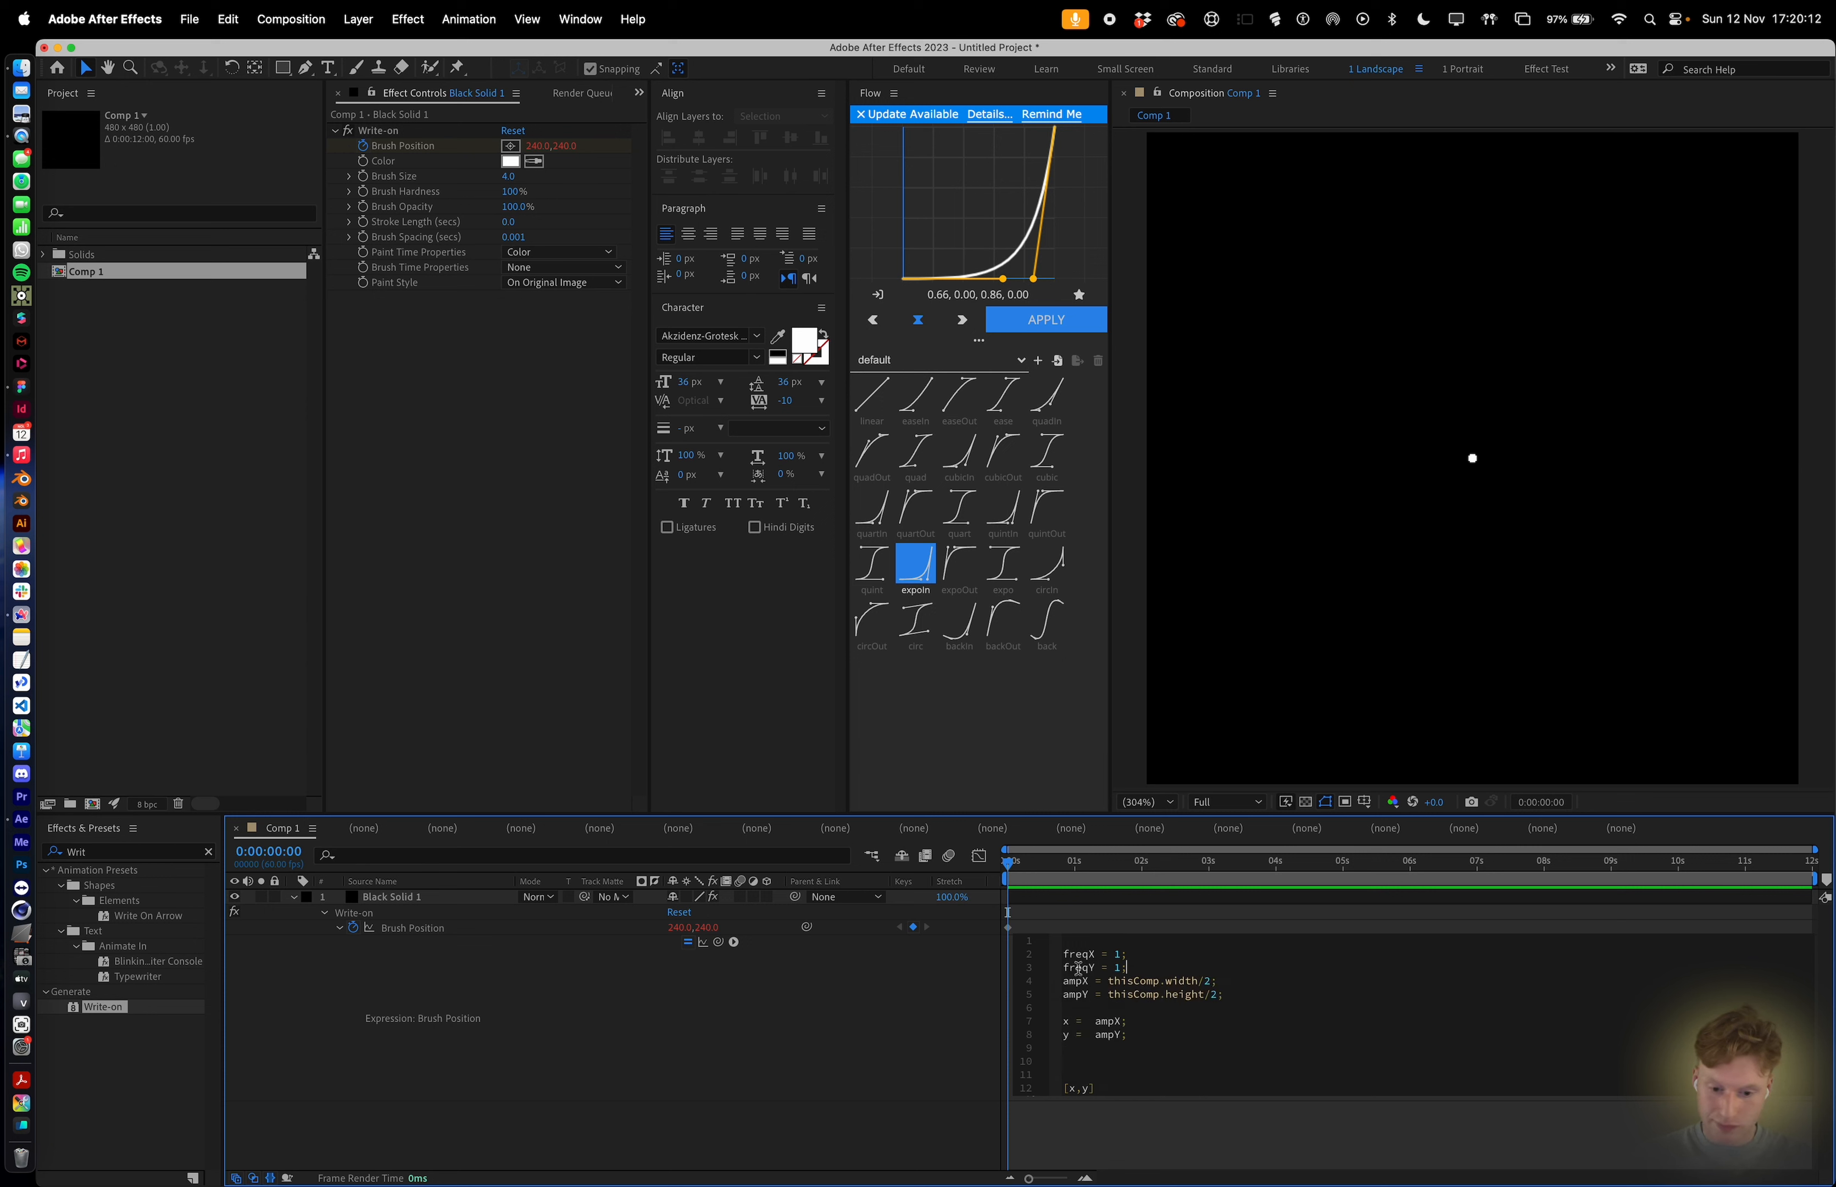
text(1;)
key(Return)
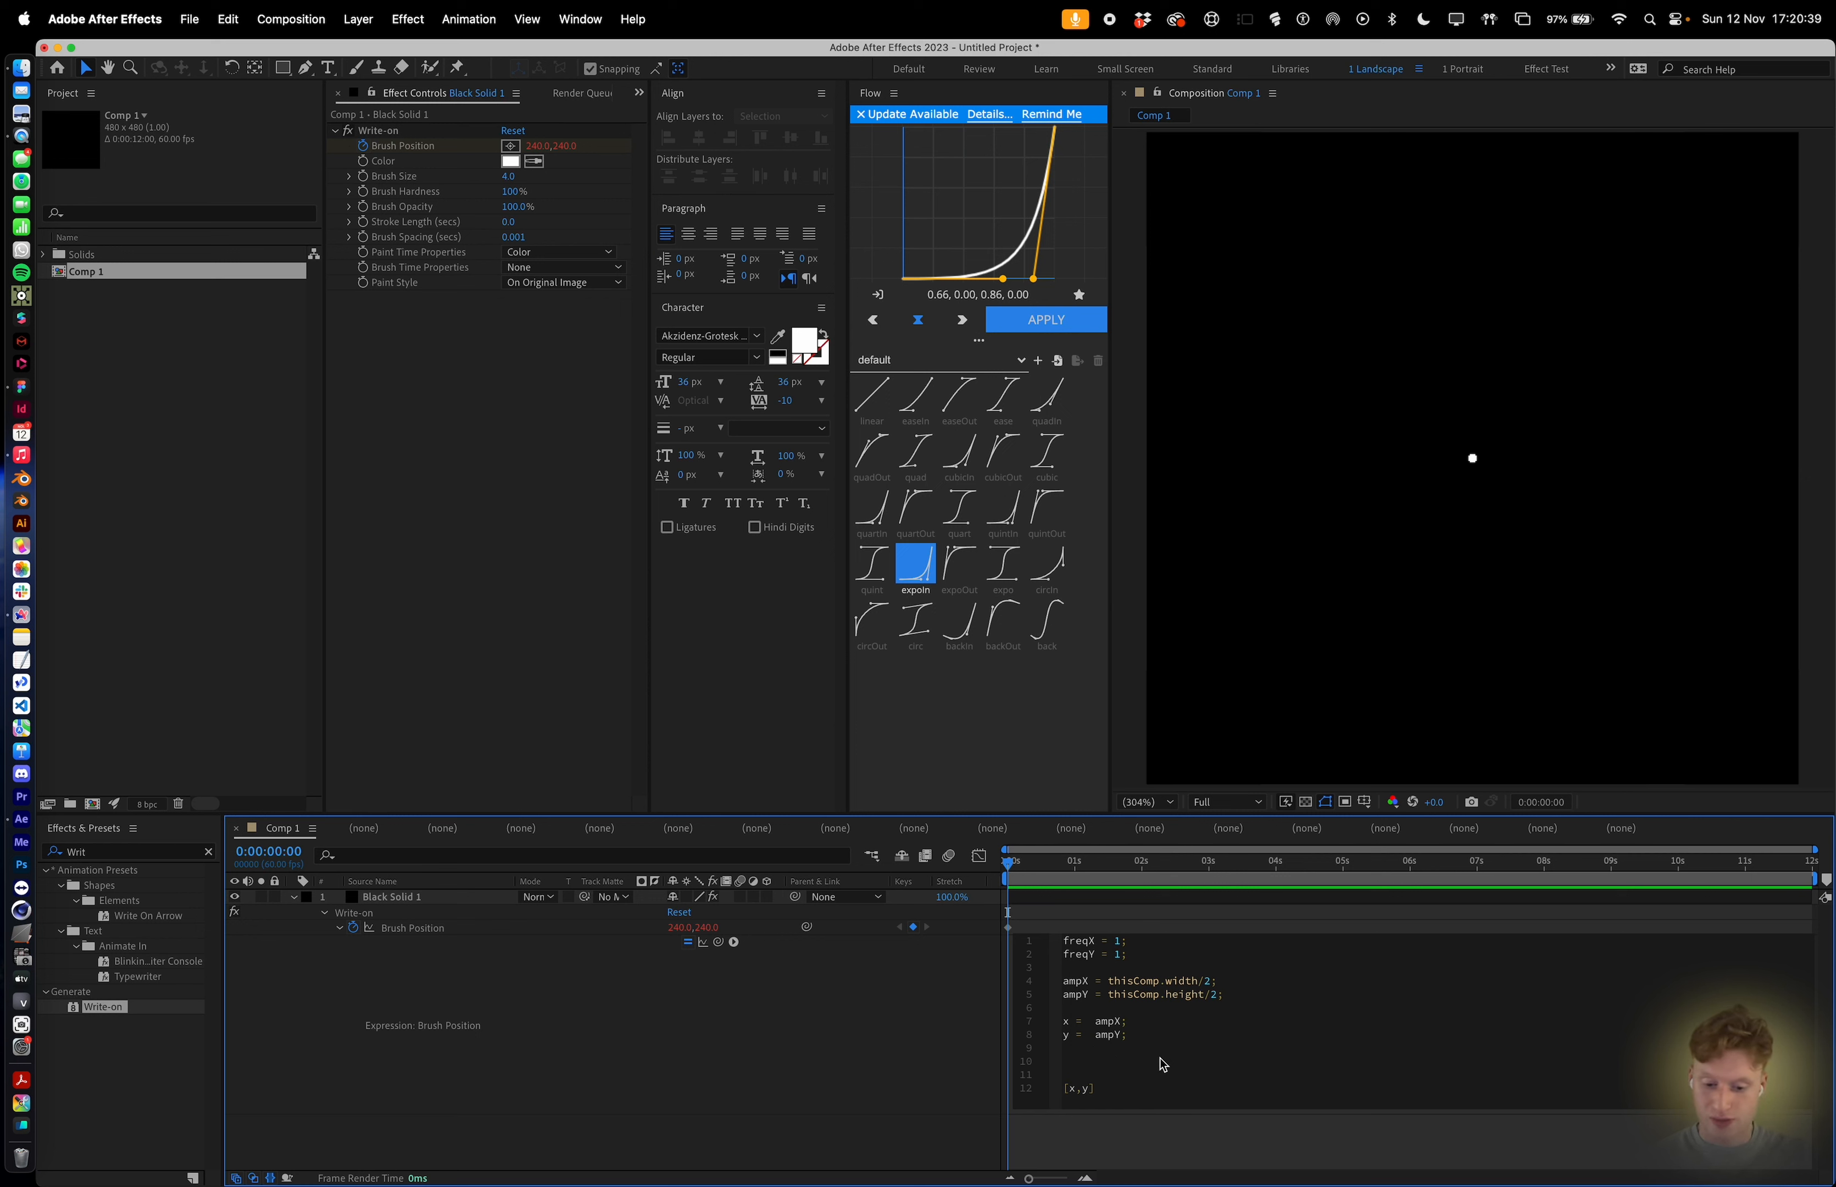
Multiply x by Math.sin(freqX) so x becomes ampX * Math.sin(freqX).
text(*)
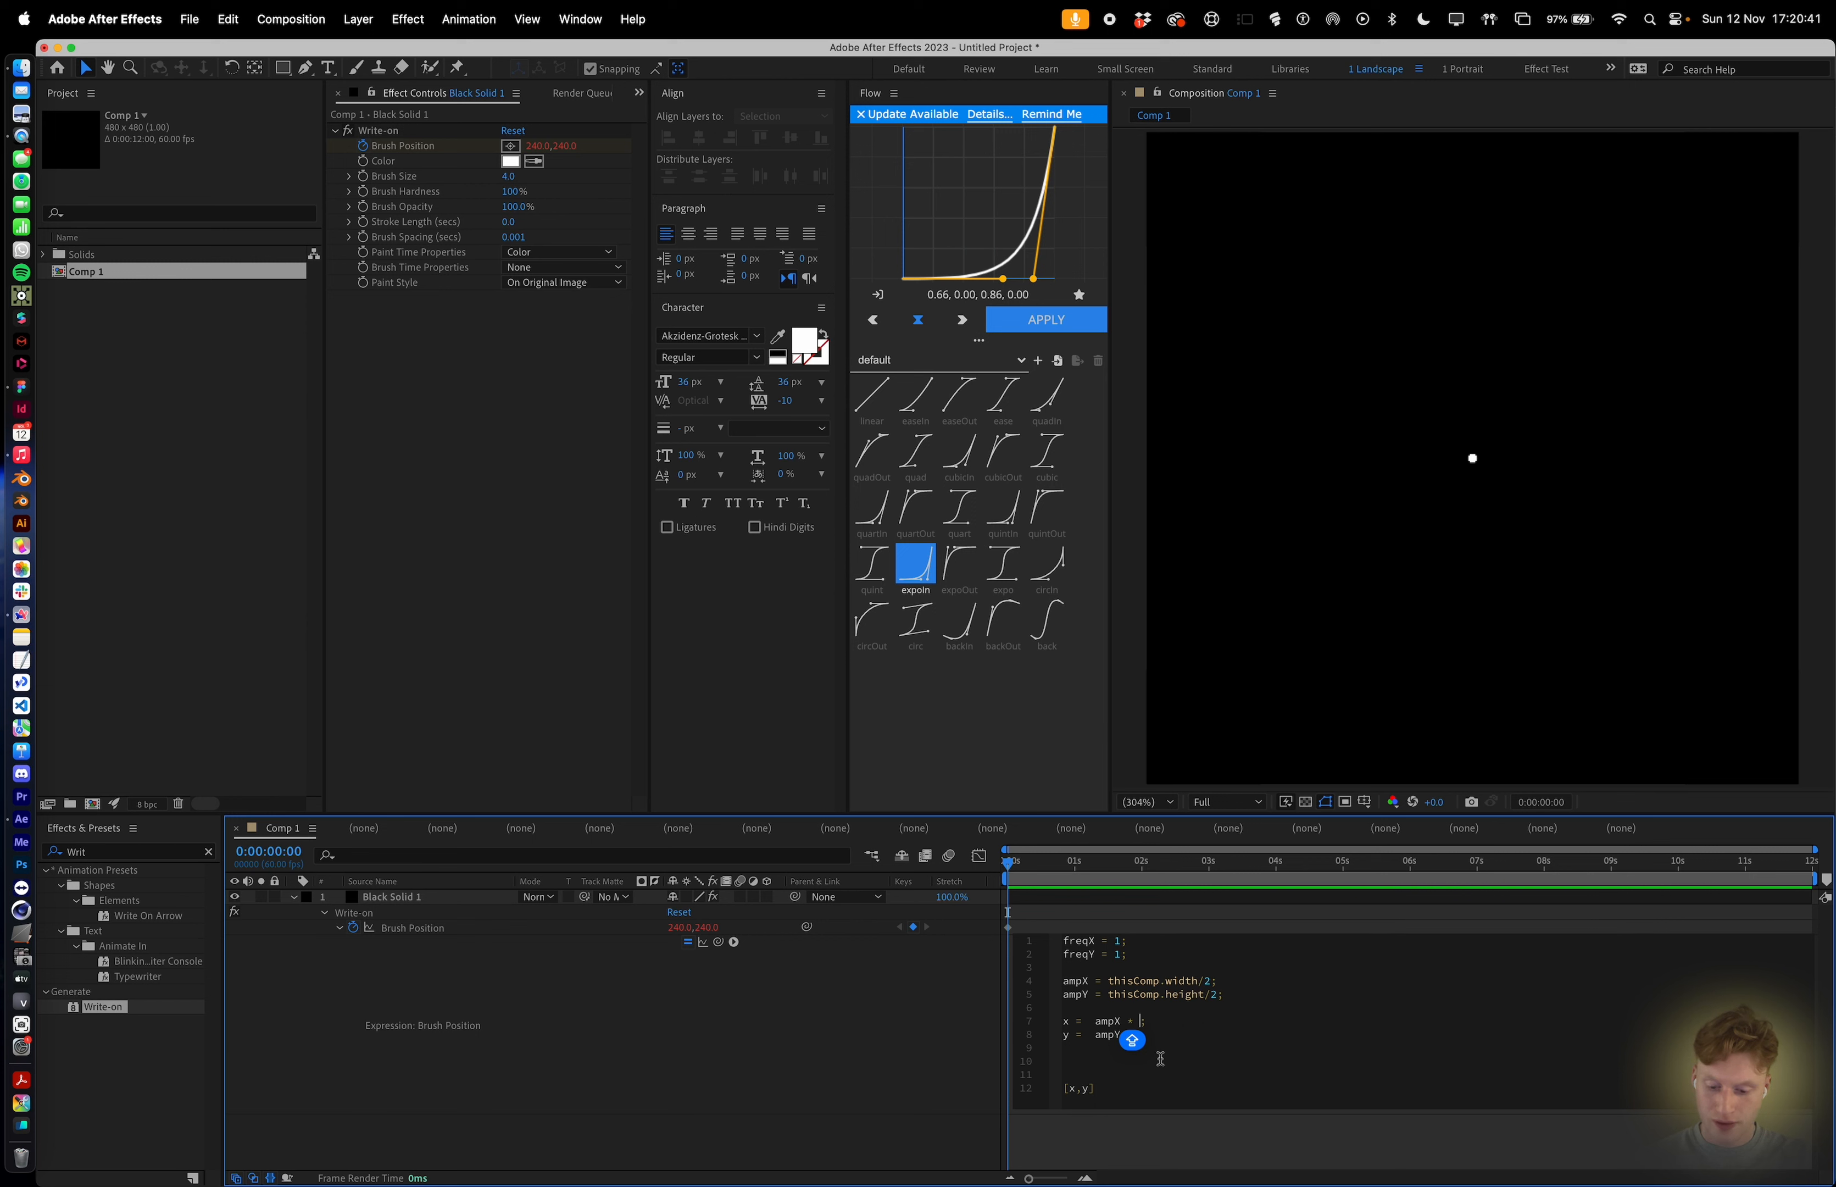
text( M)
text(ath)
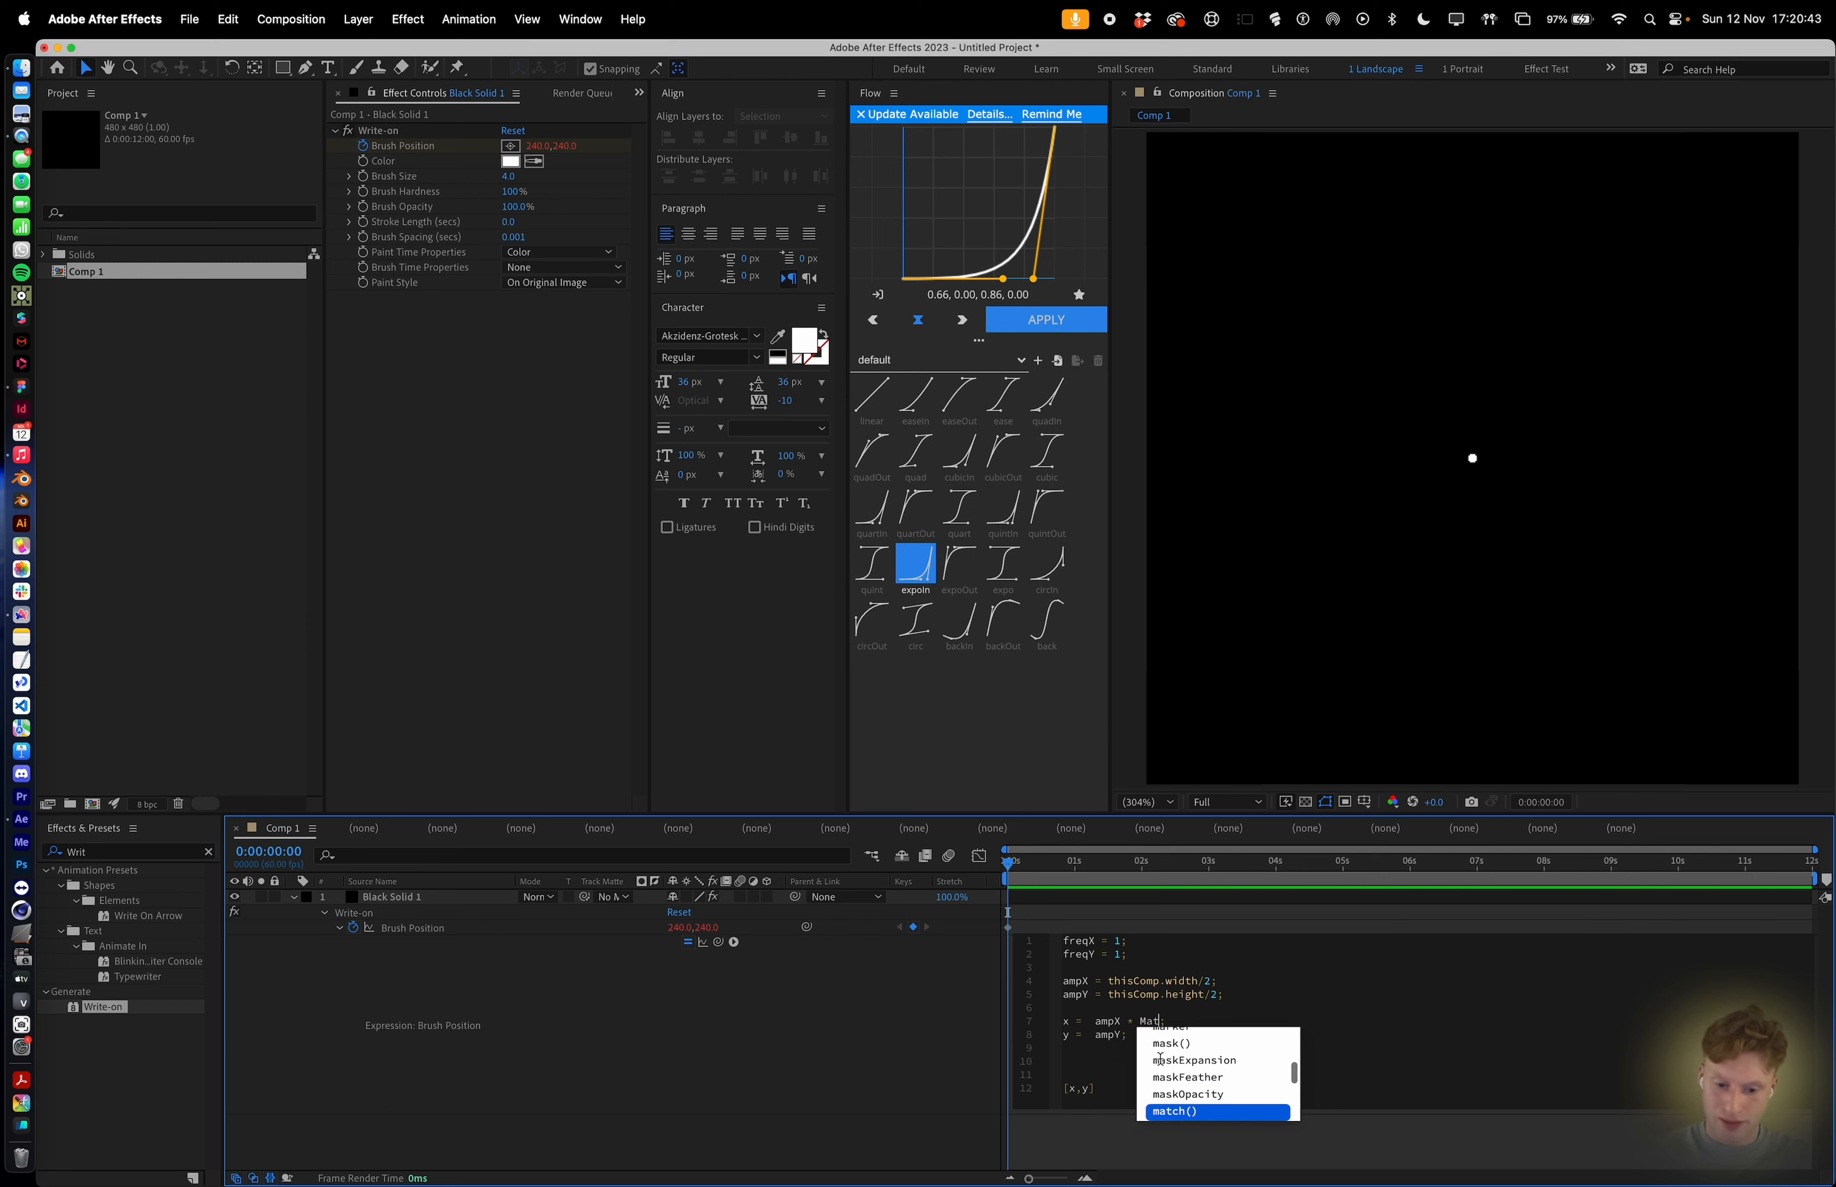
text(.sin)
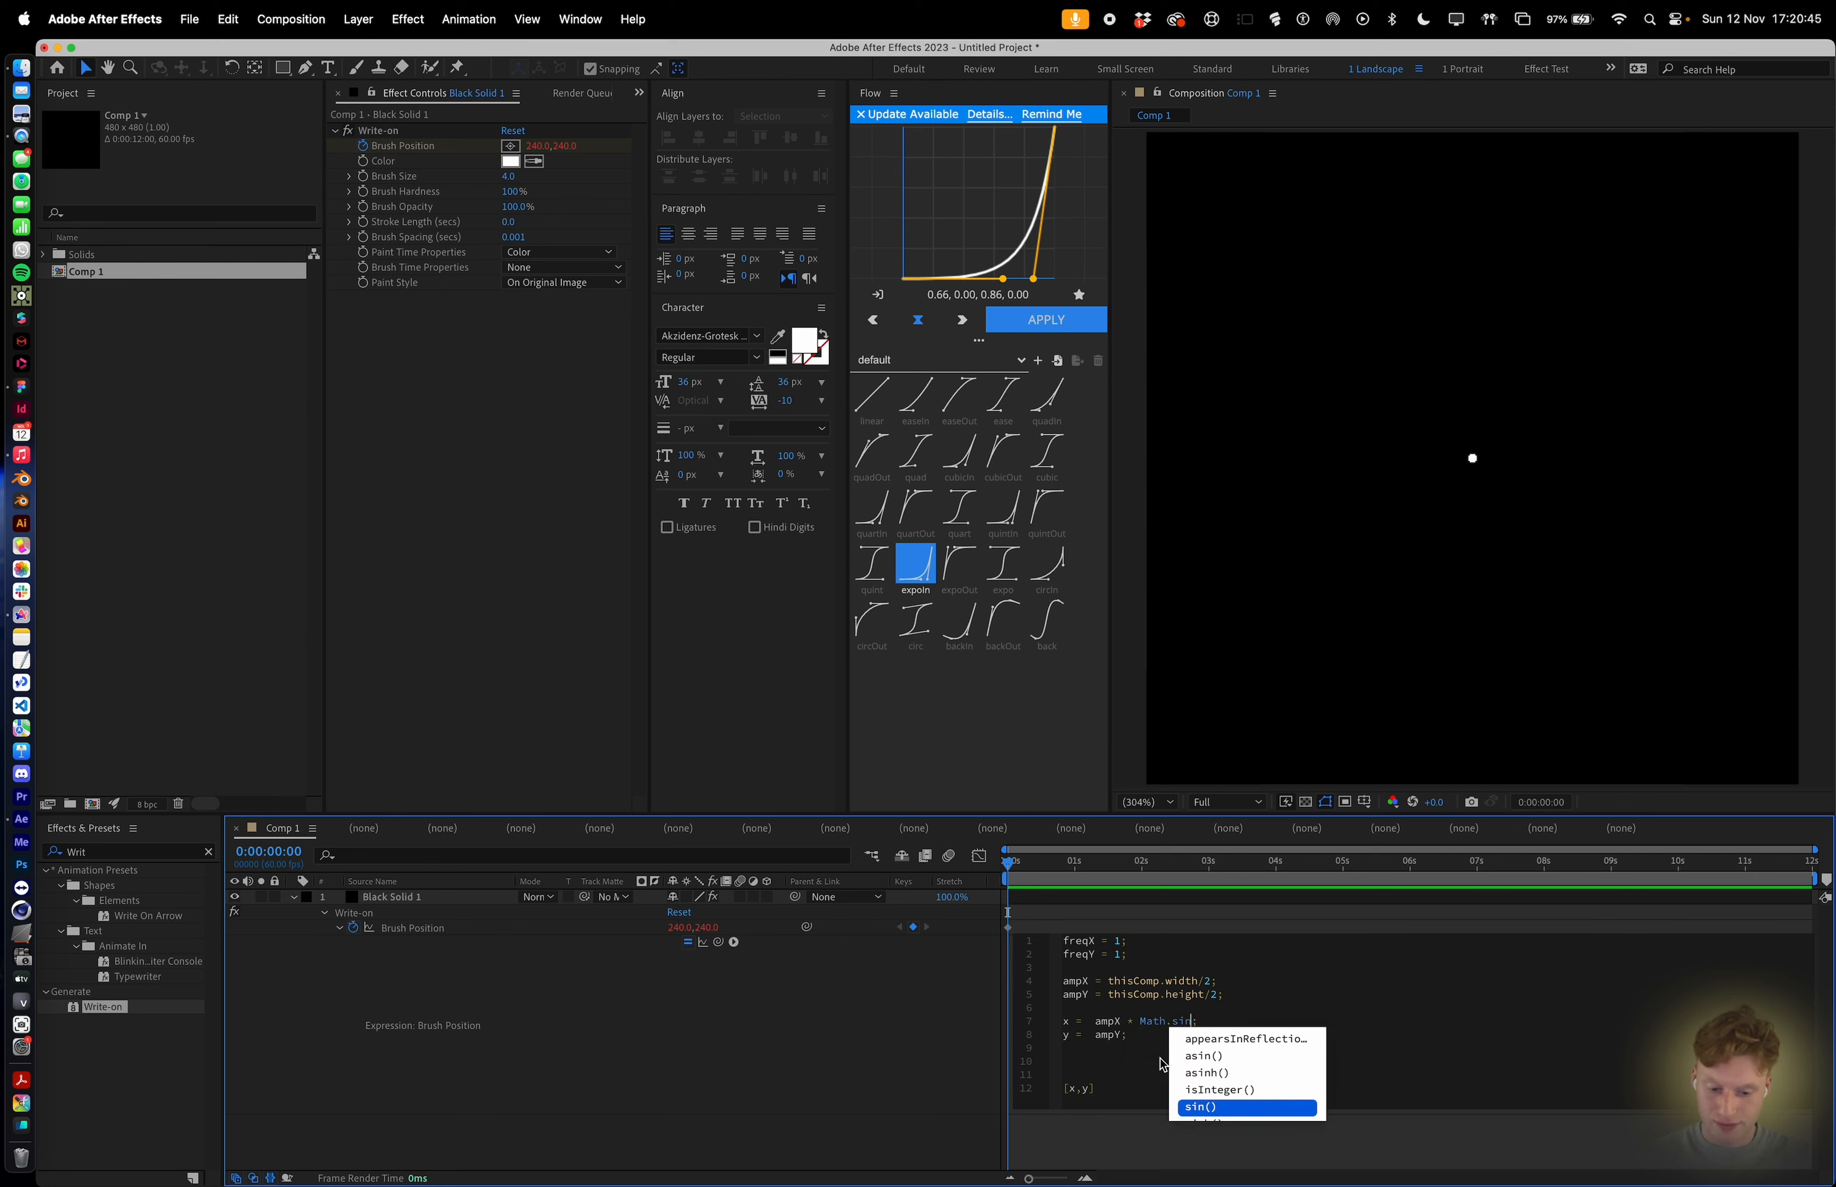
text(()
key(BackSpace)
text(())
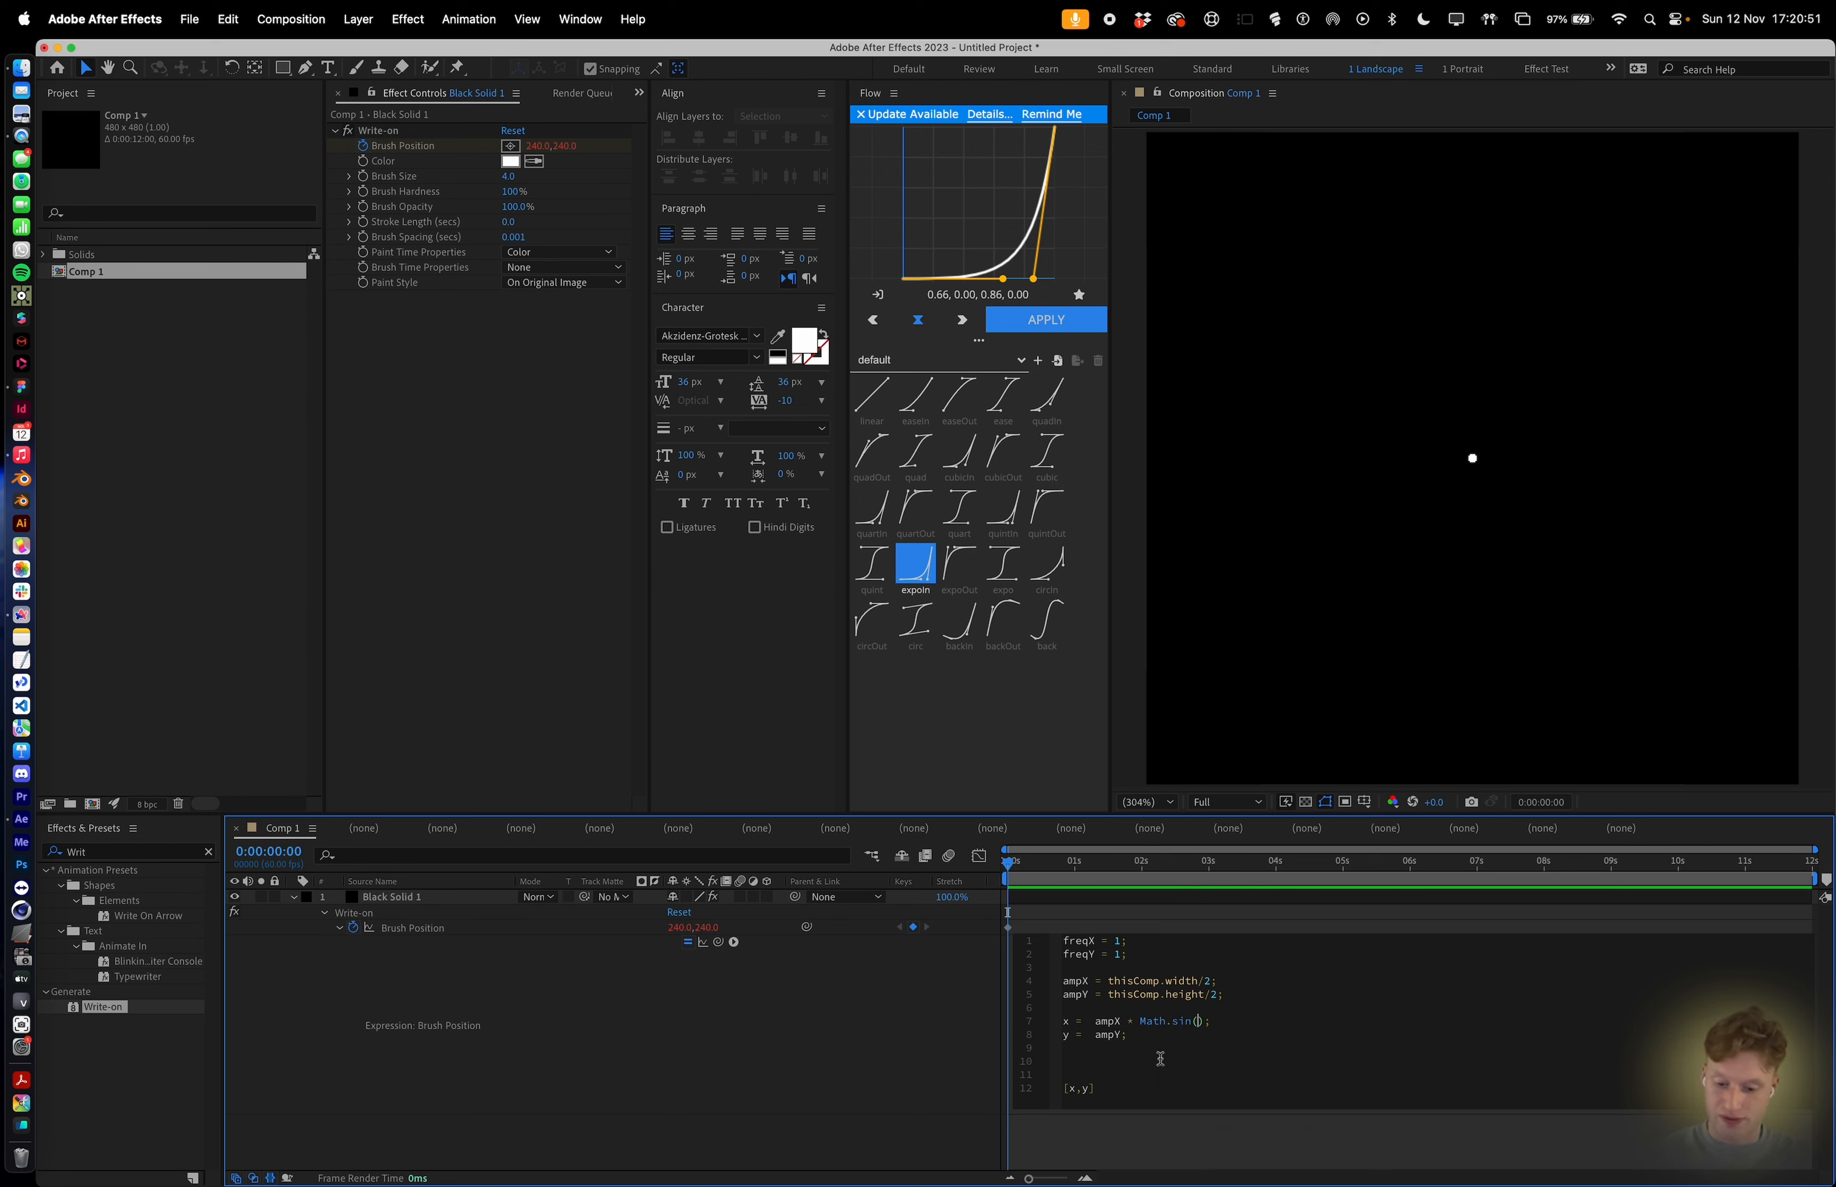
text(fre)
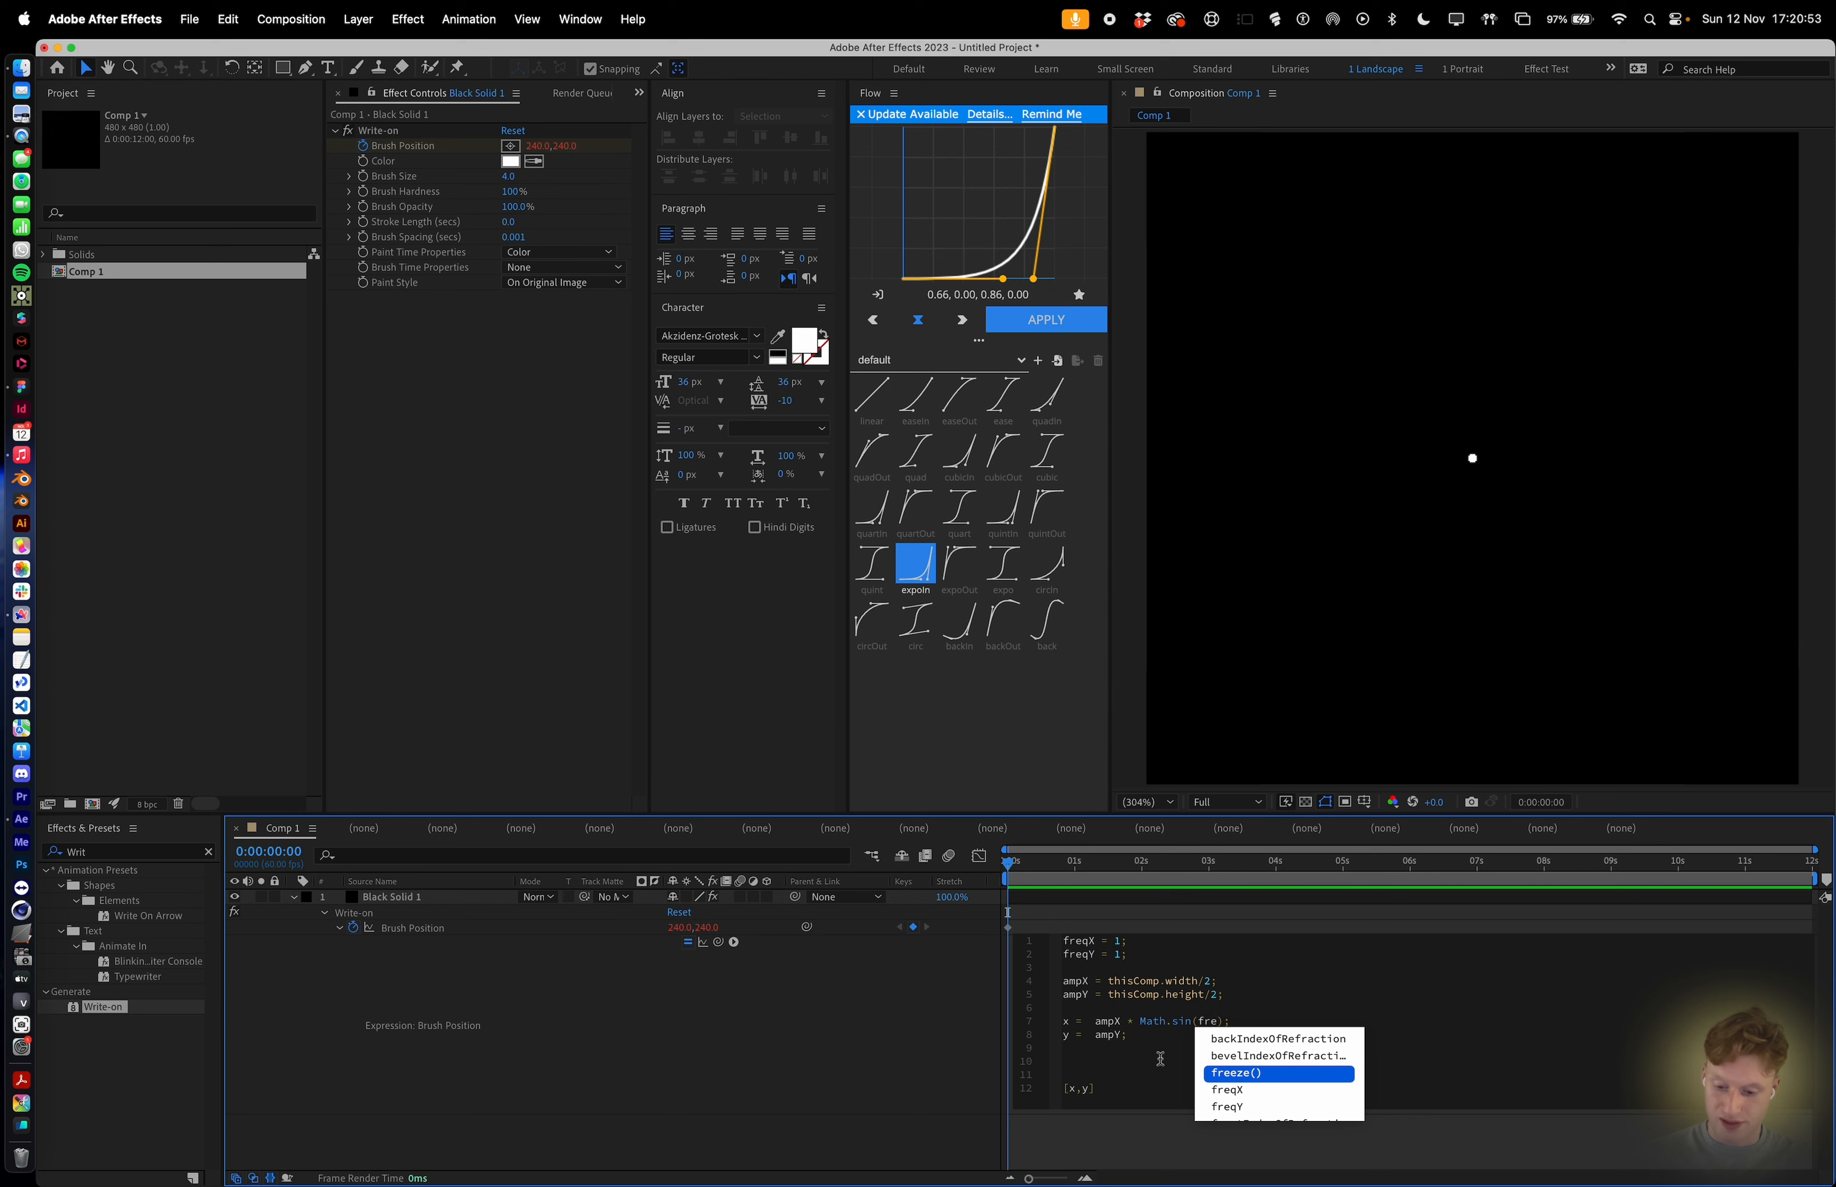
text(qX)
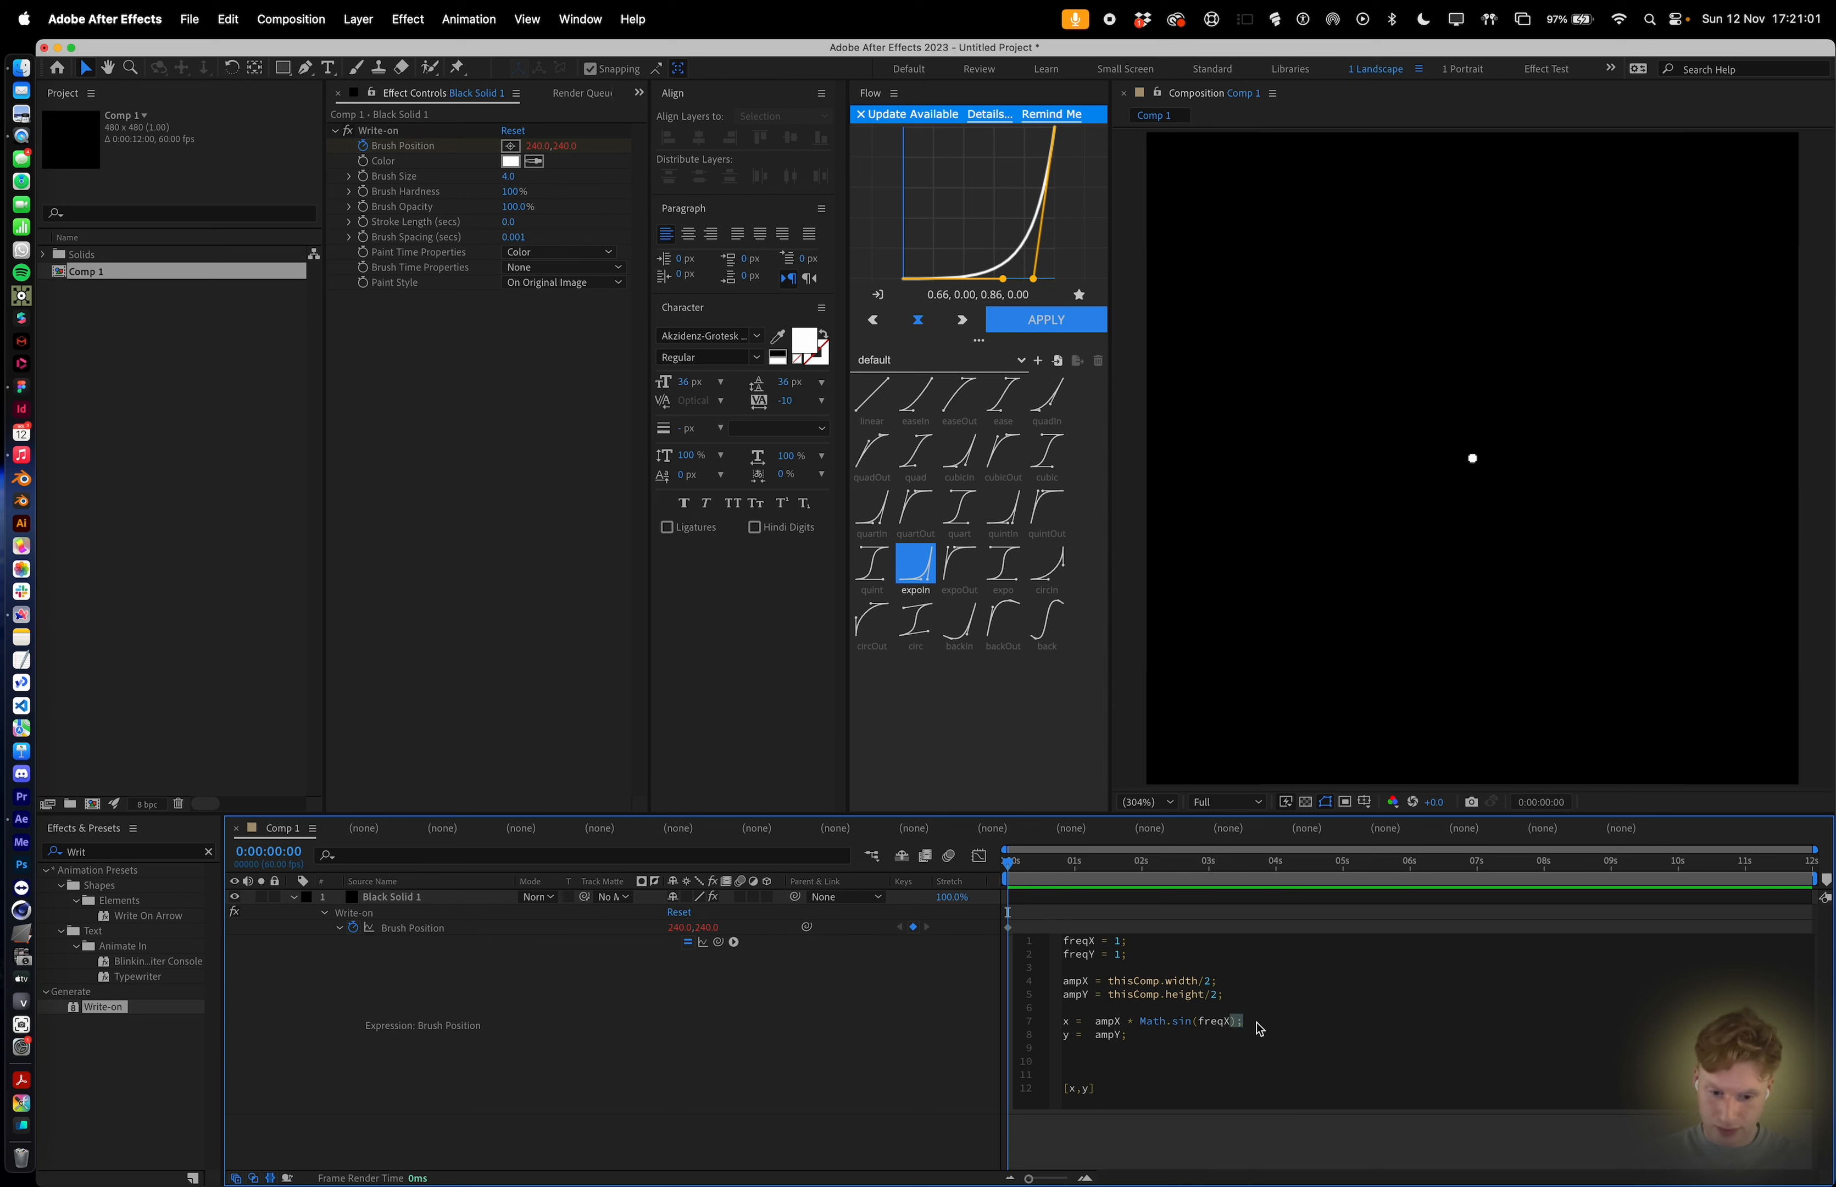
Copy the sine multiplication onto the y line and change it to use freqY.
drag(1237, 1023, 1117, 1026)
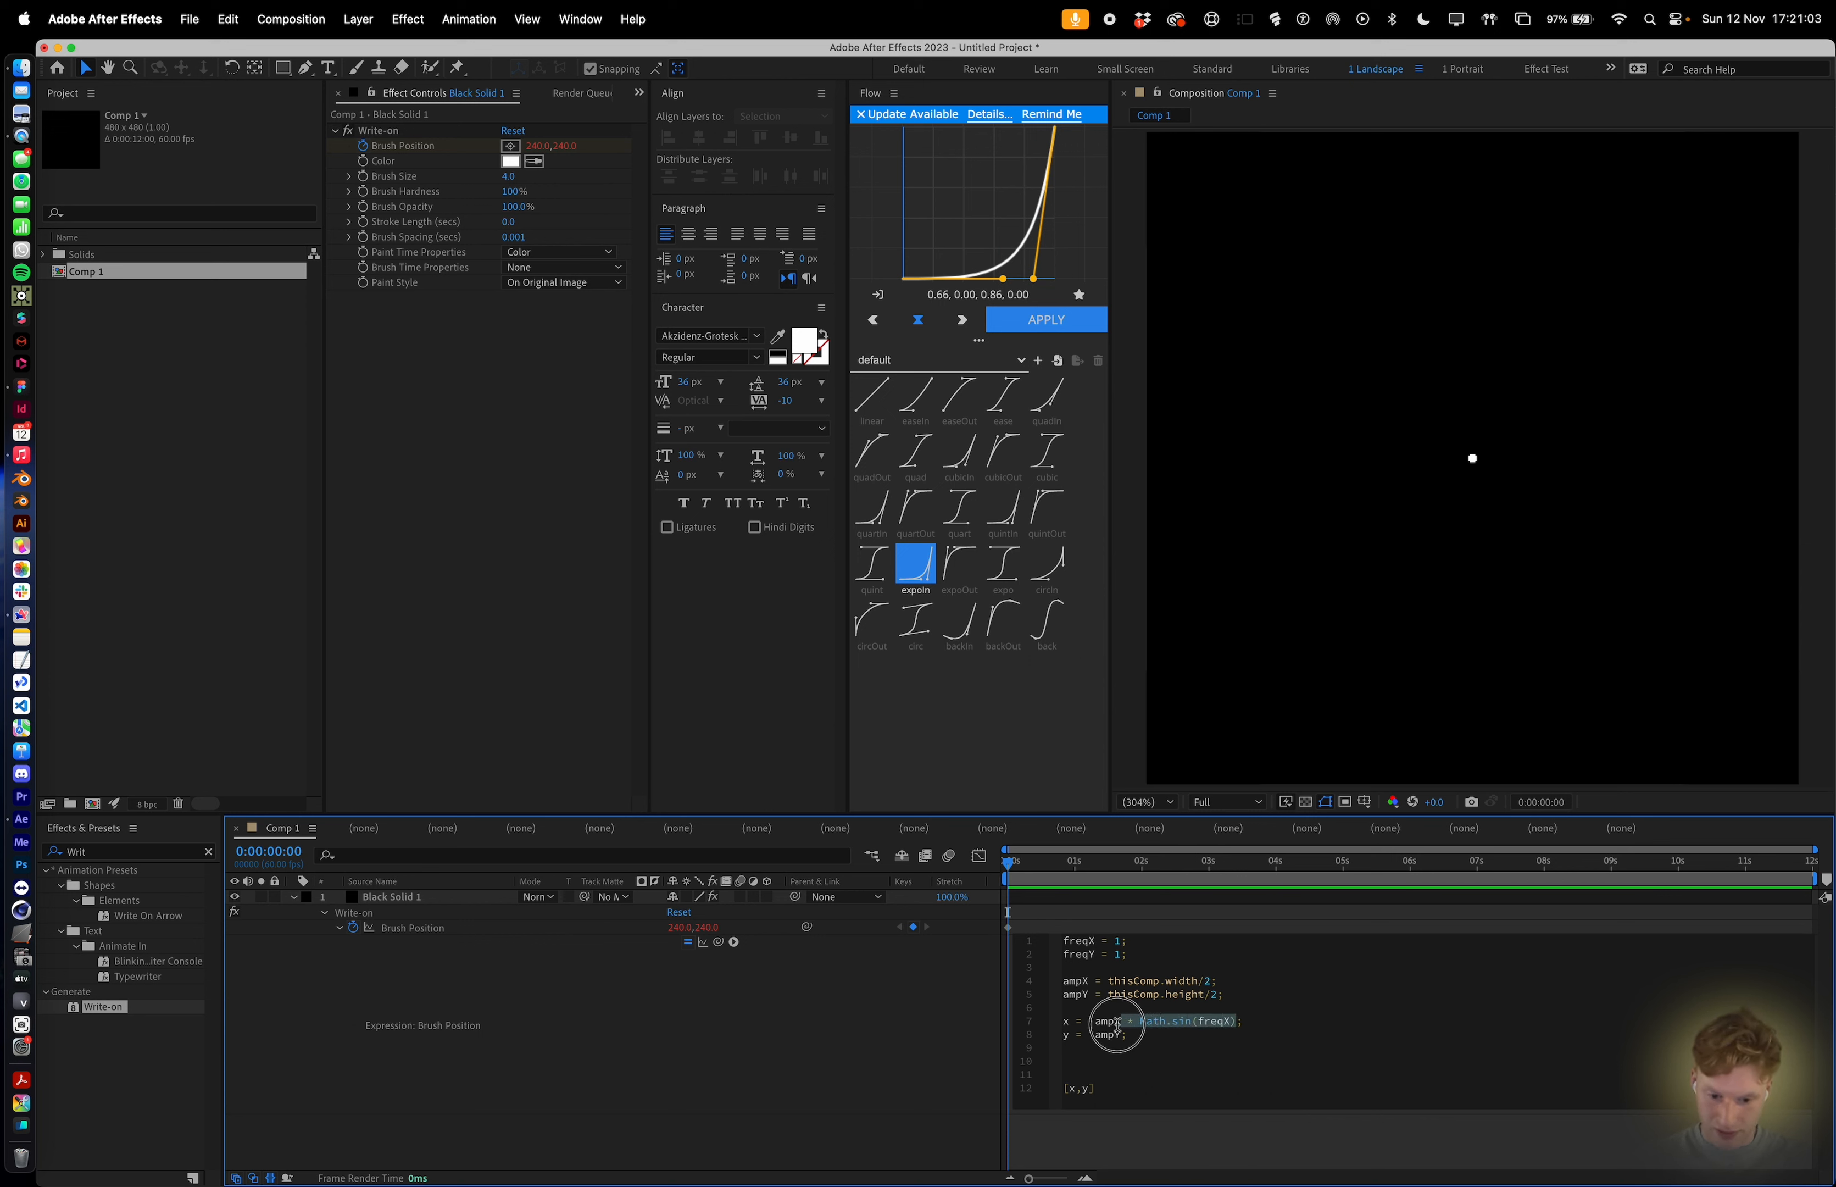
key(super+c)
click(1121, 1035)
key(super+v)
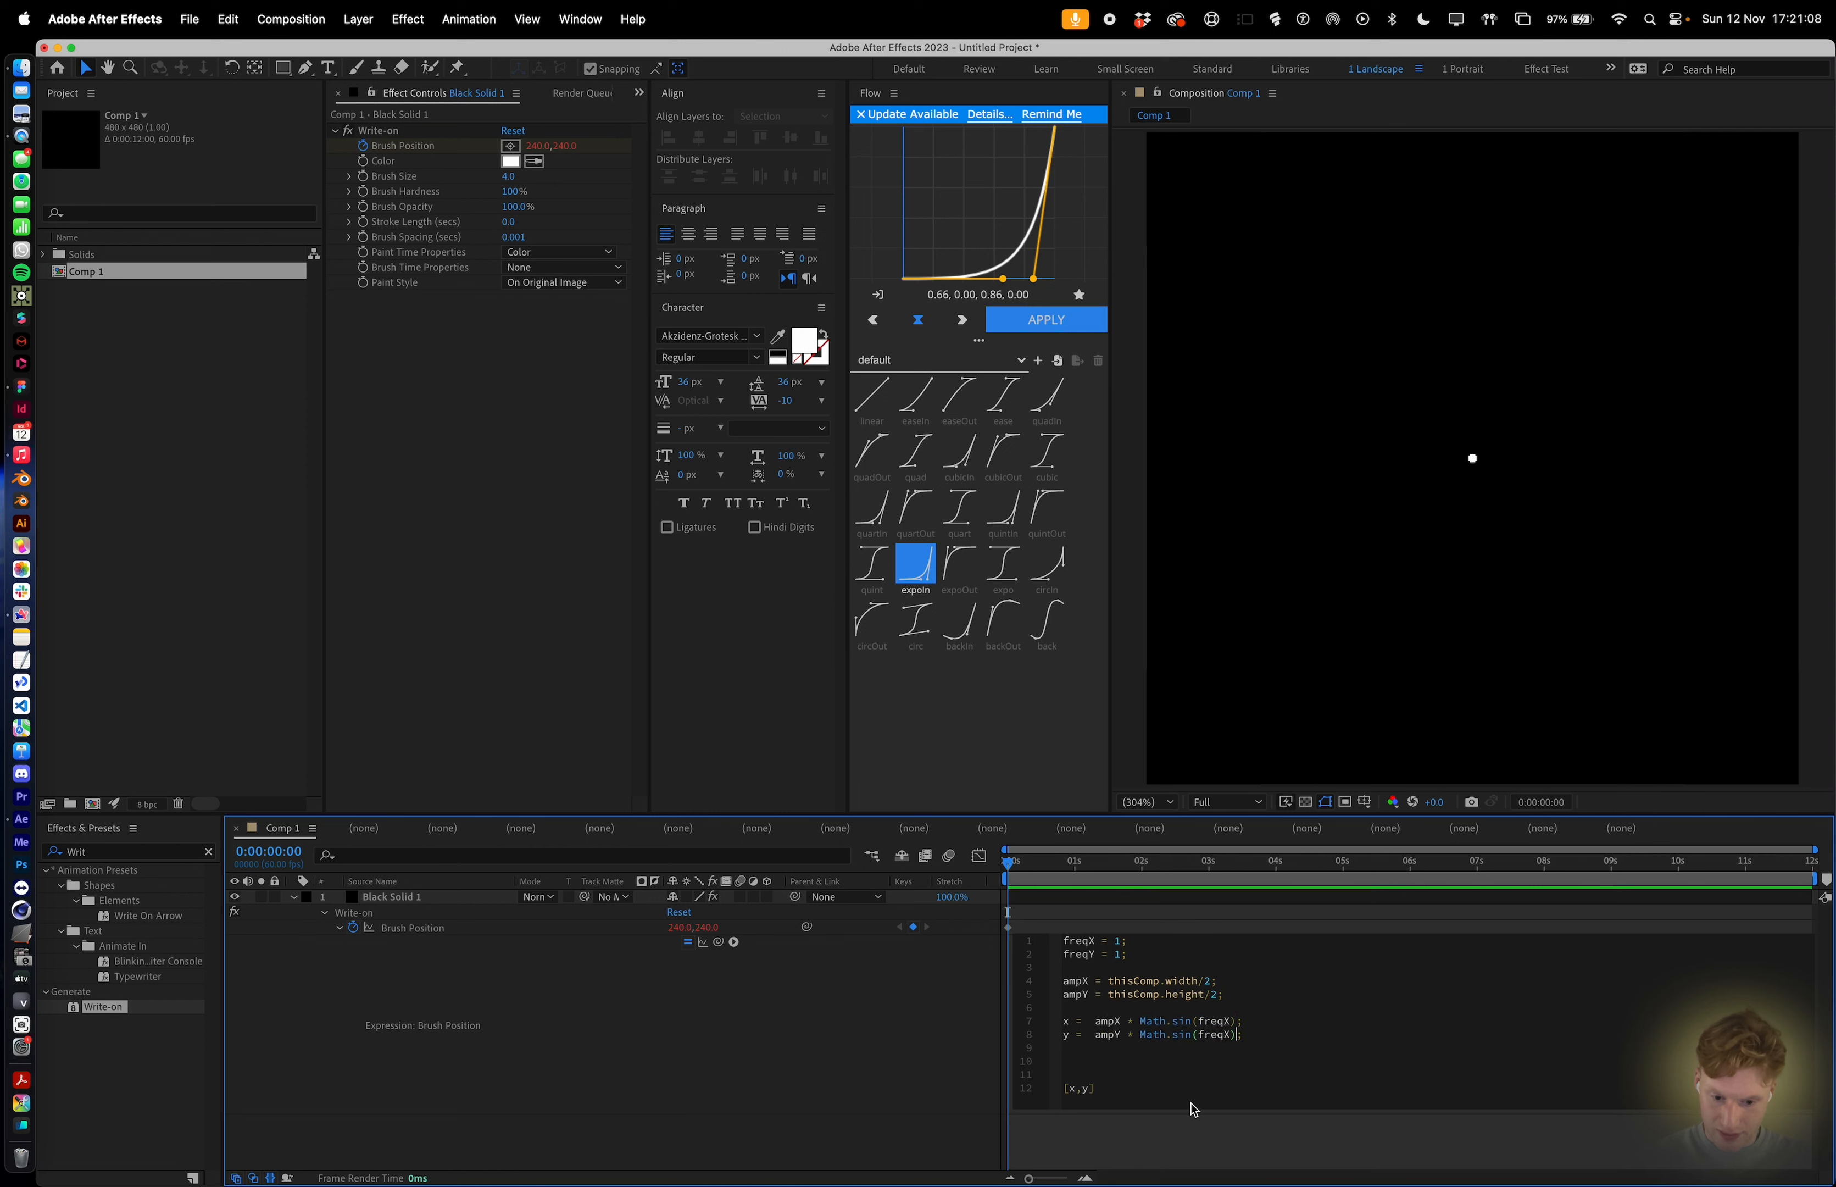
click(1231, 1035)
key(BackSpace)
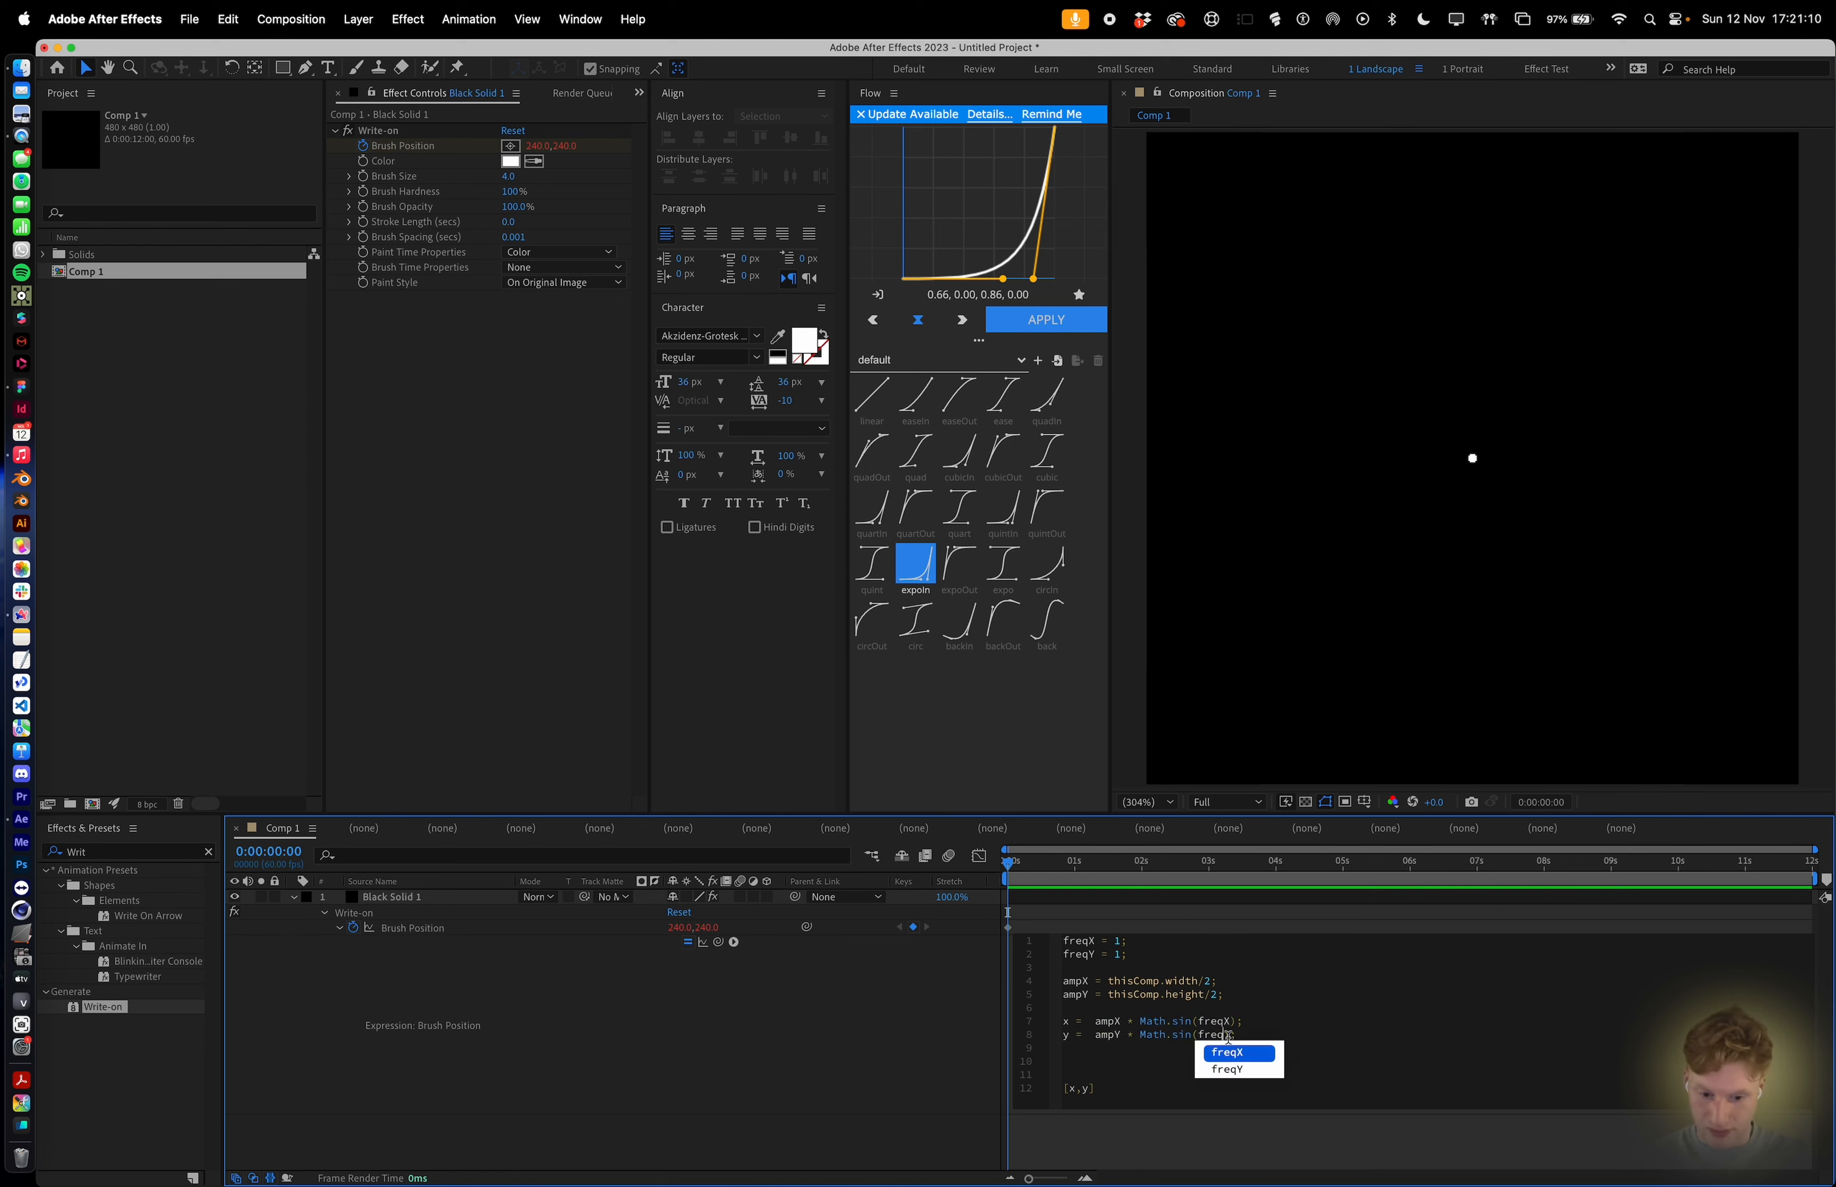
text(Y)
click(1271, 1036)
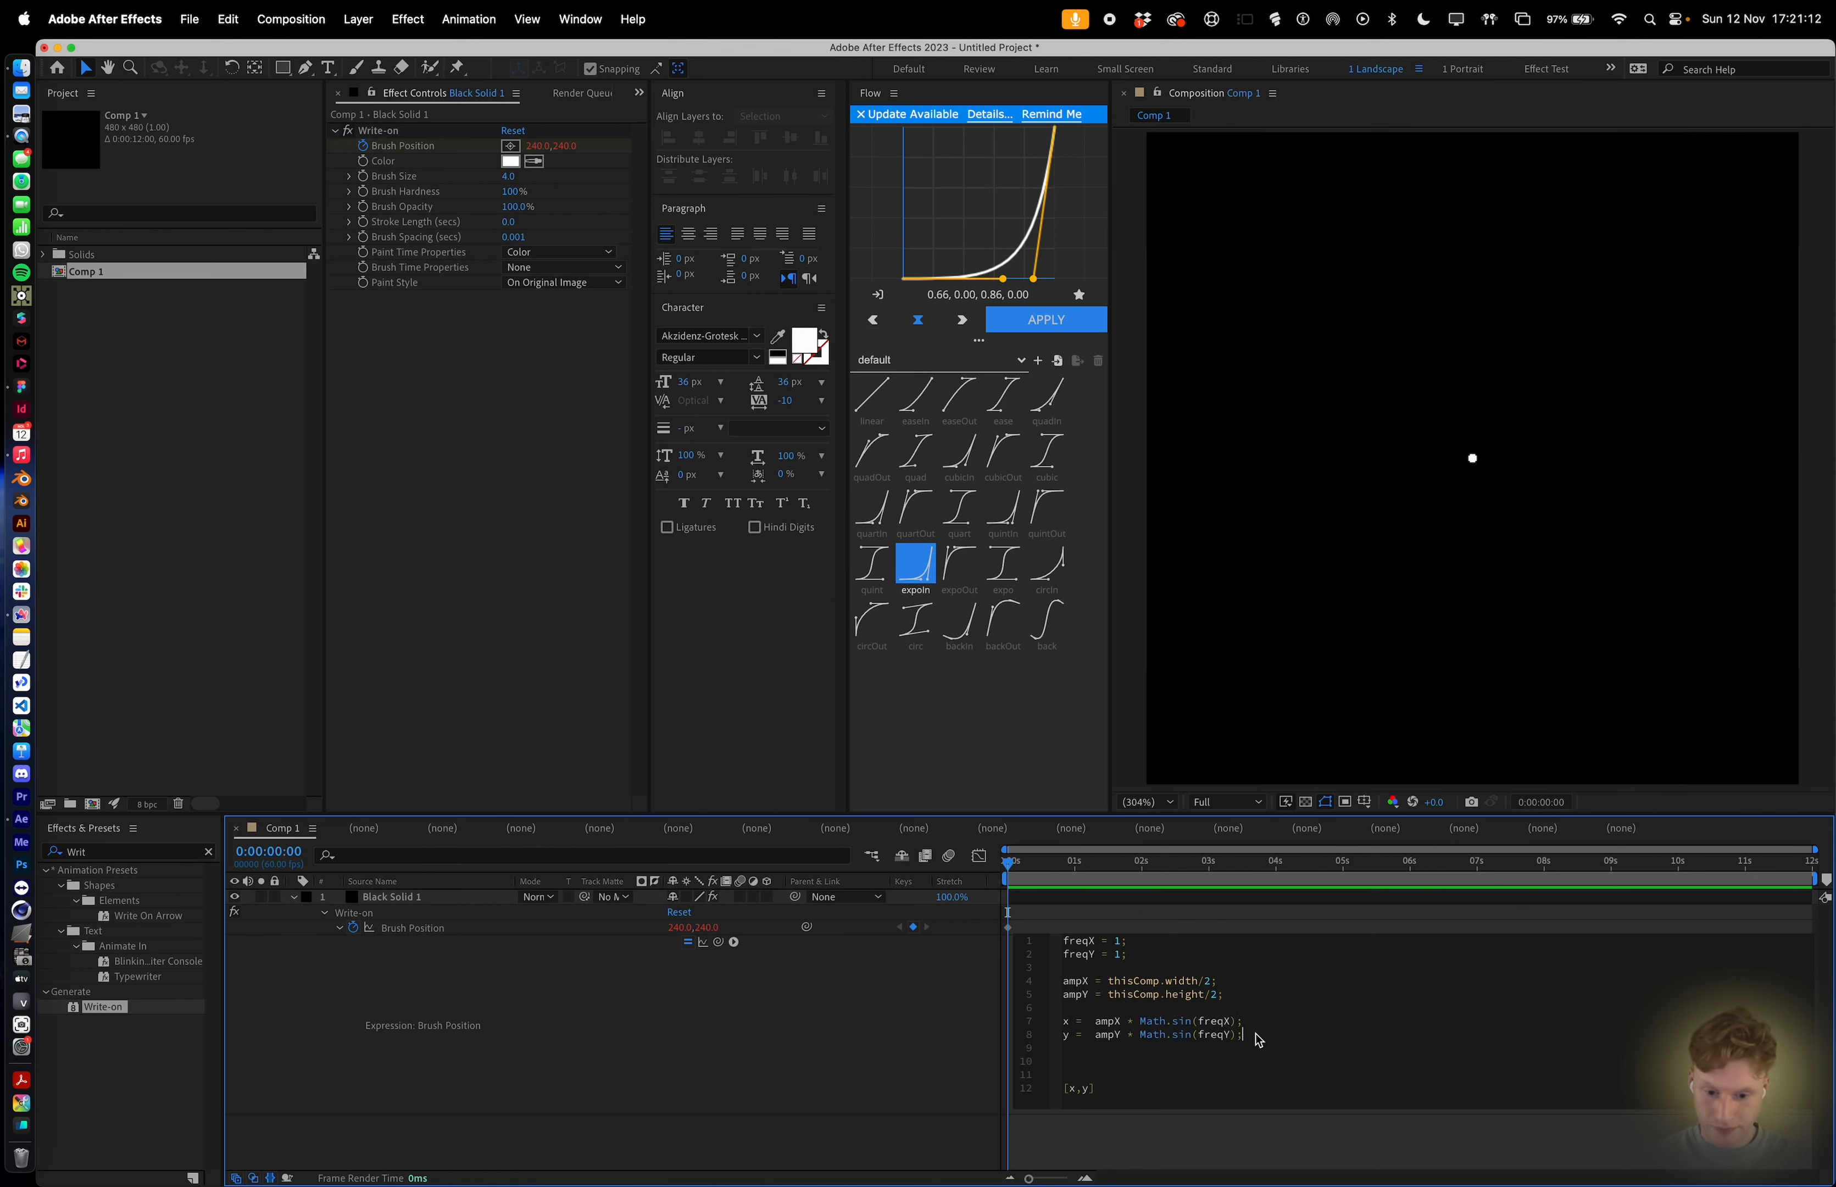
Apply the expression, preview the playback, and add the closing semicolon to the y line.
click(1214, 921)
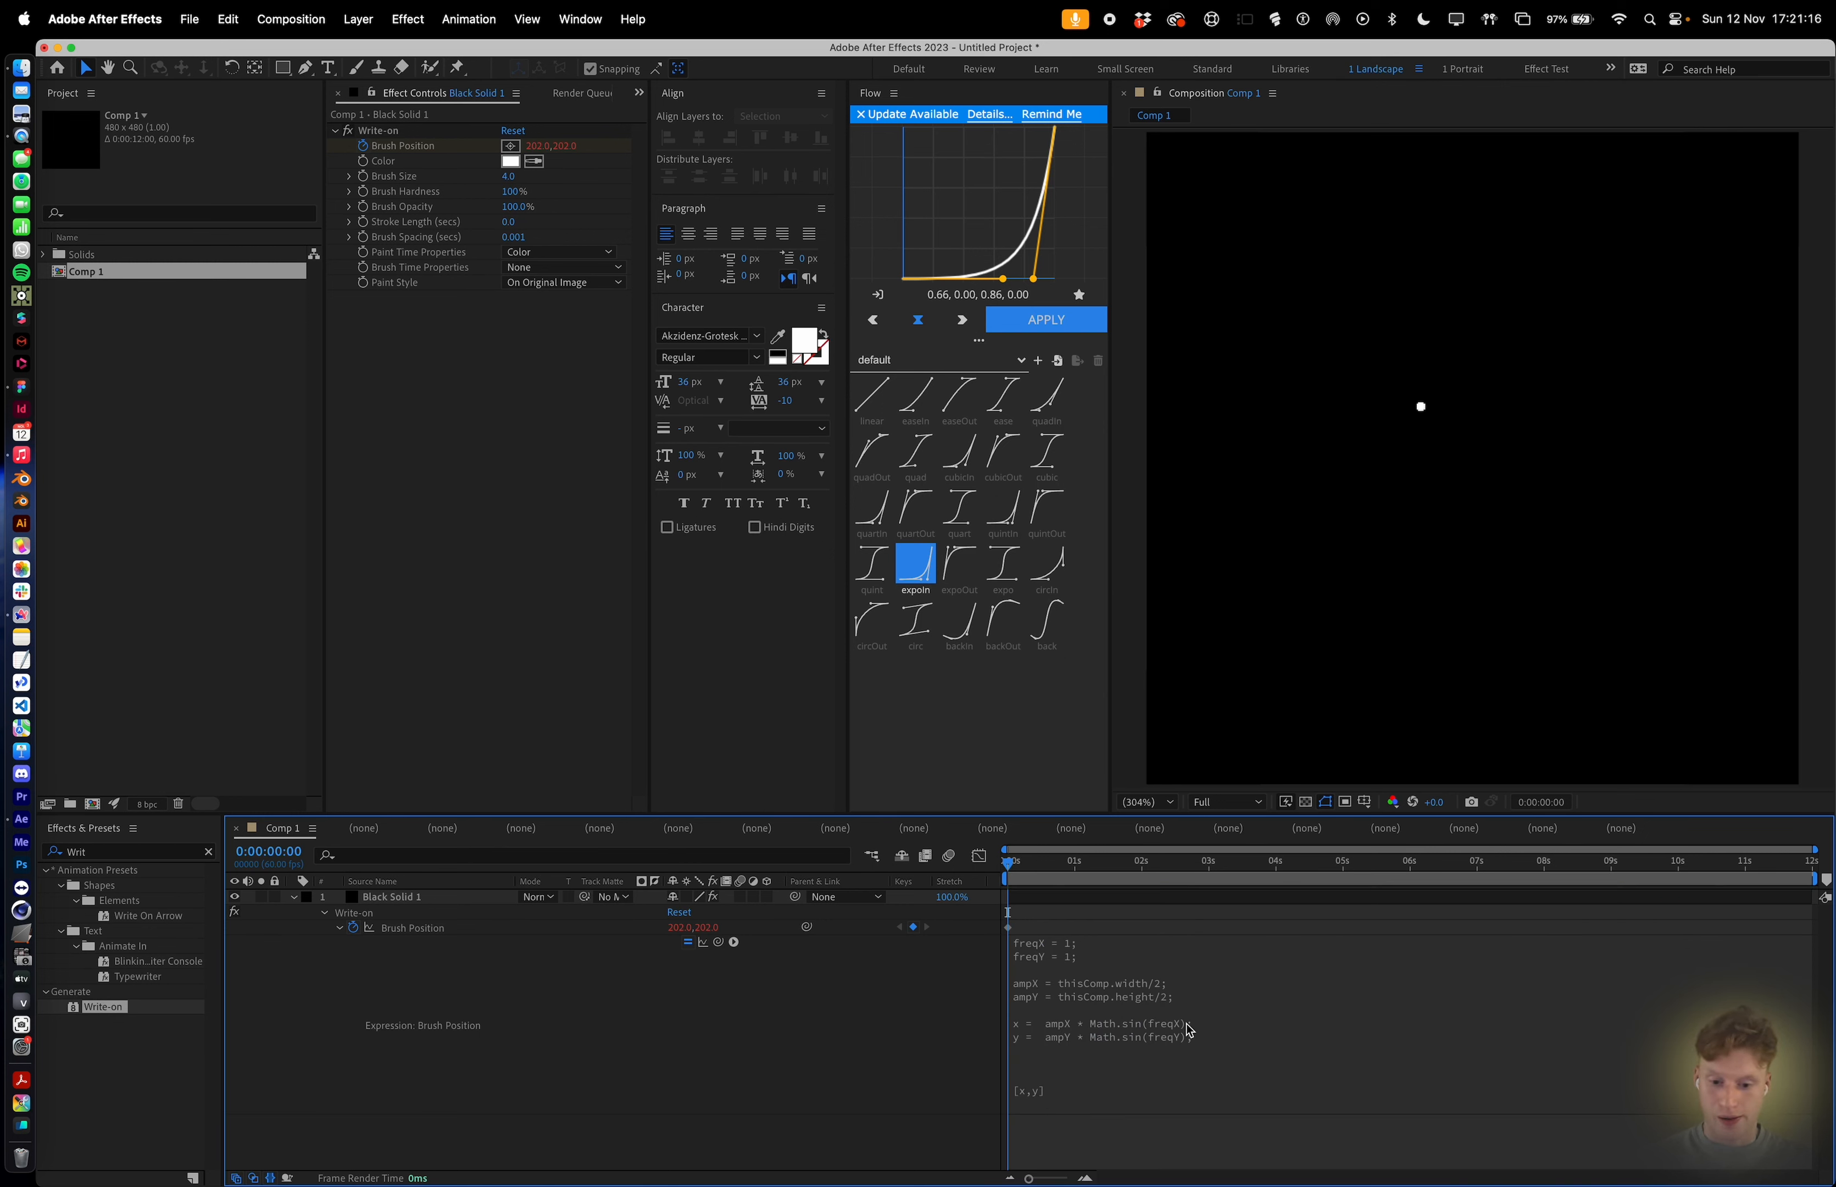
click(1190, 1034)
click(1244, 1033)
click(1145, 919)
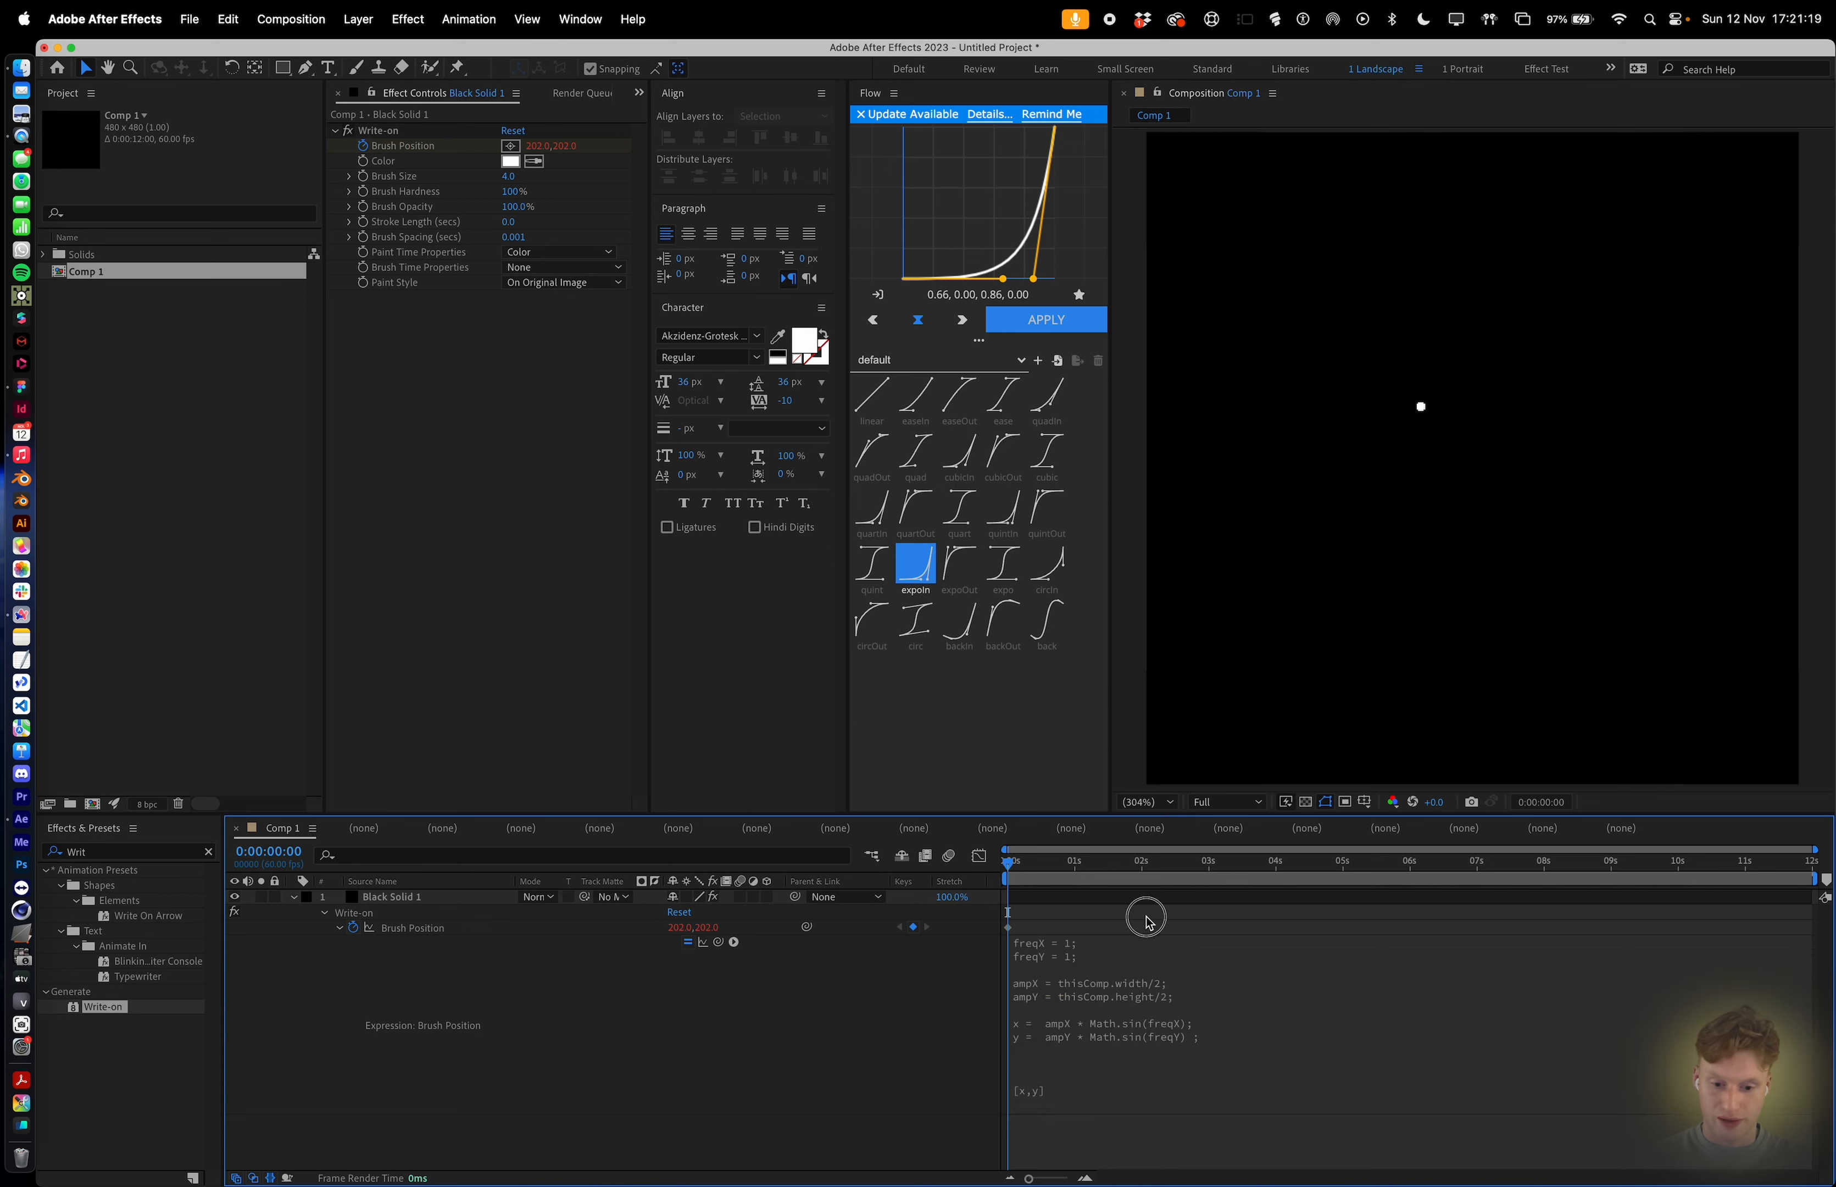
key(space)
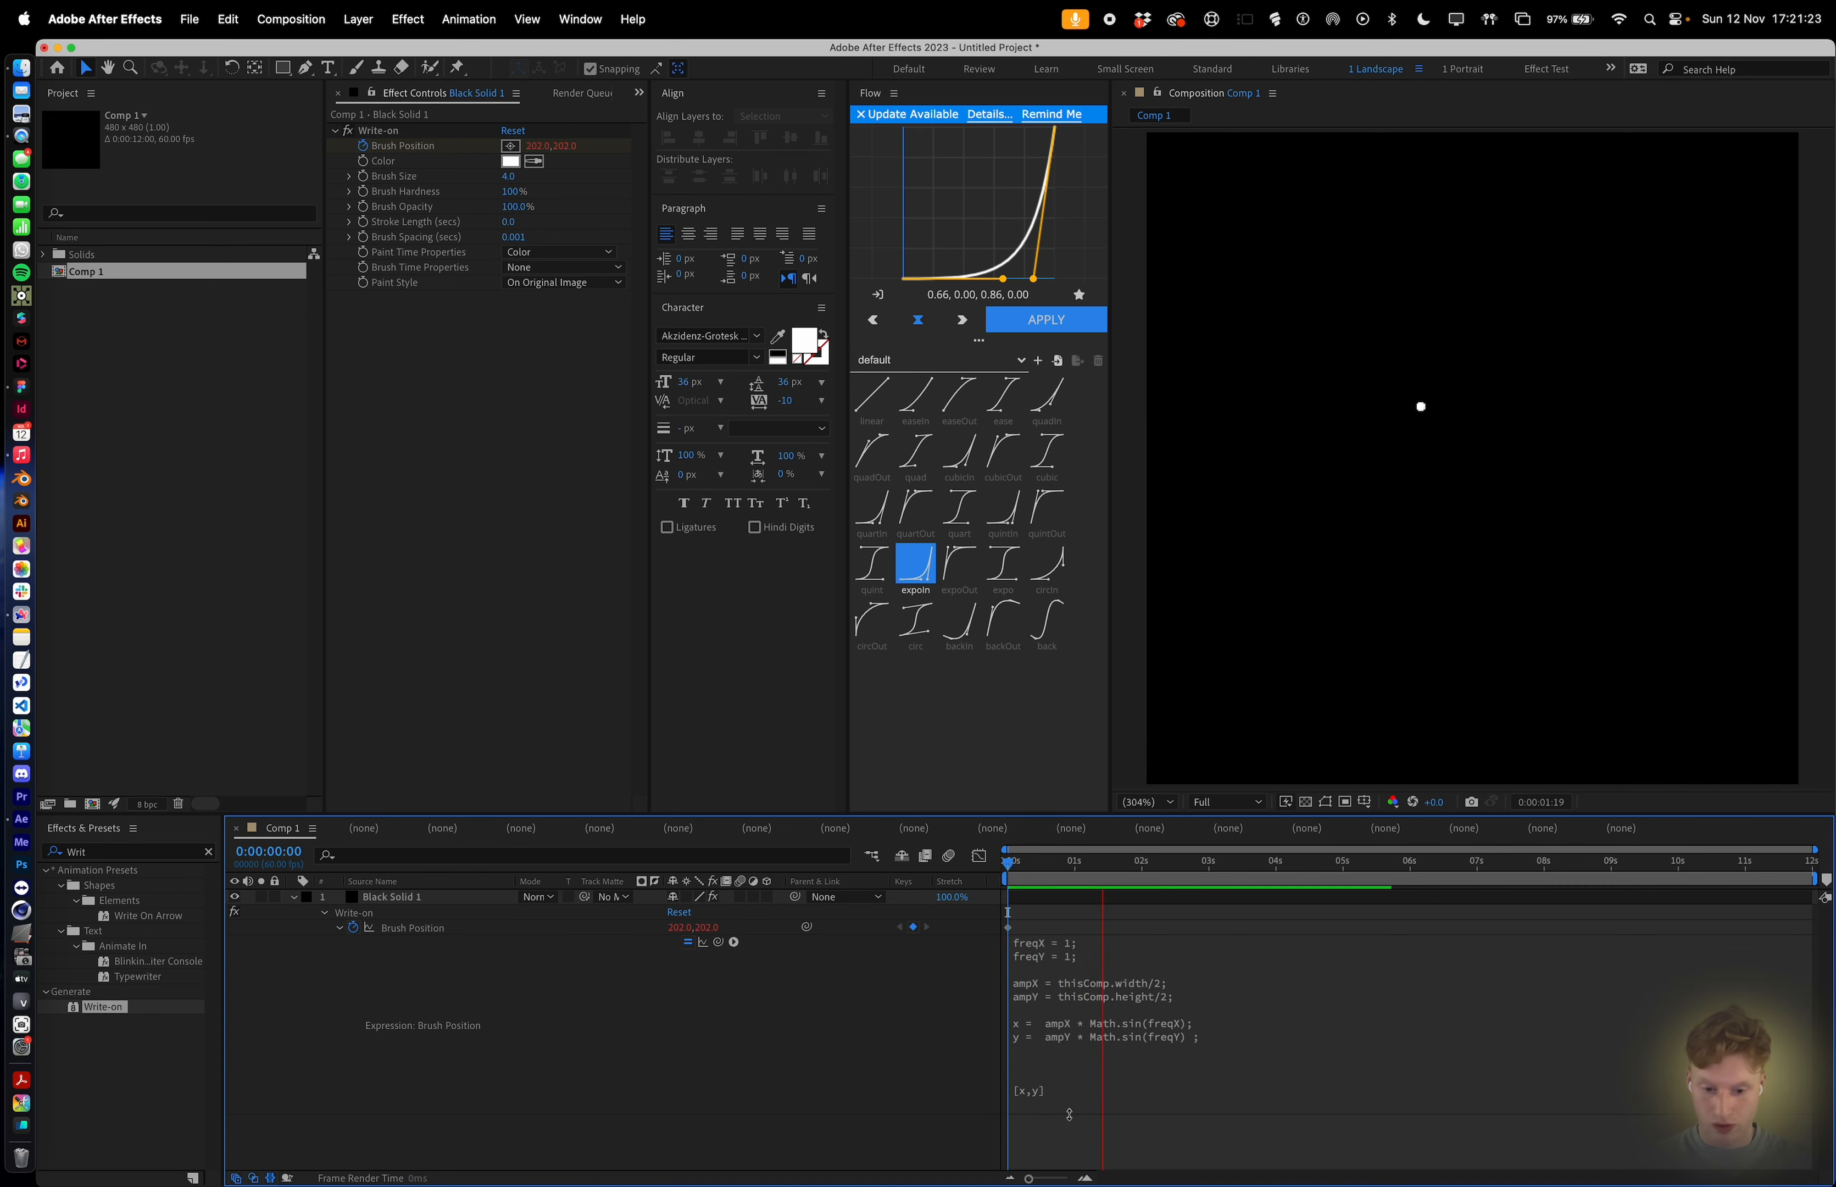
click(1265, 1043)
click(1258, 1035)
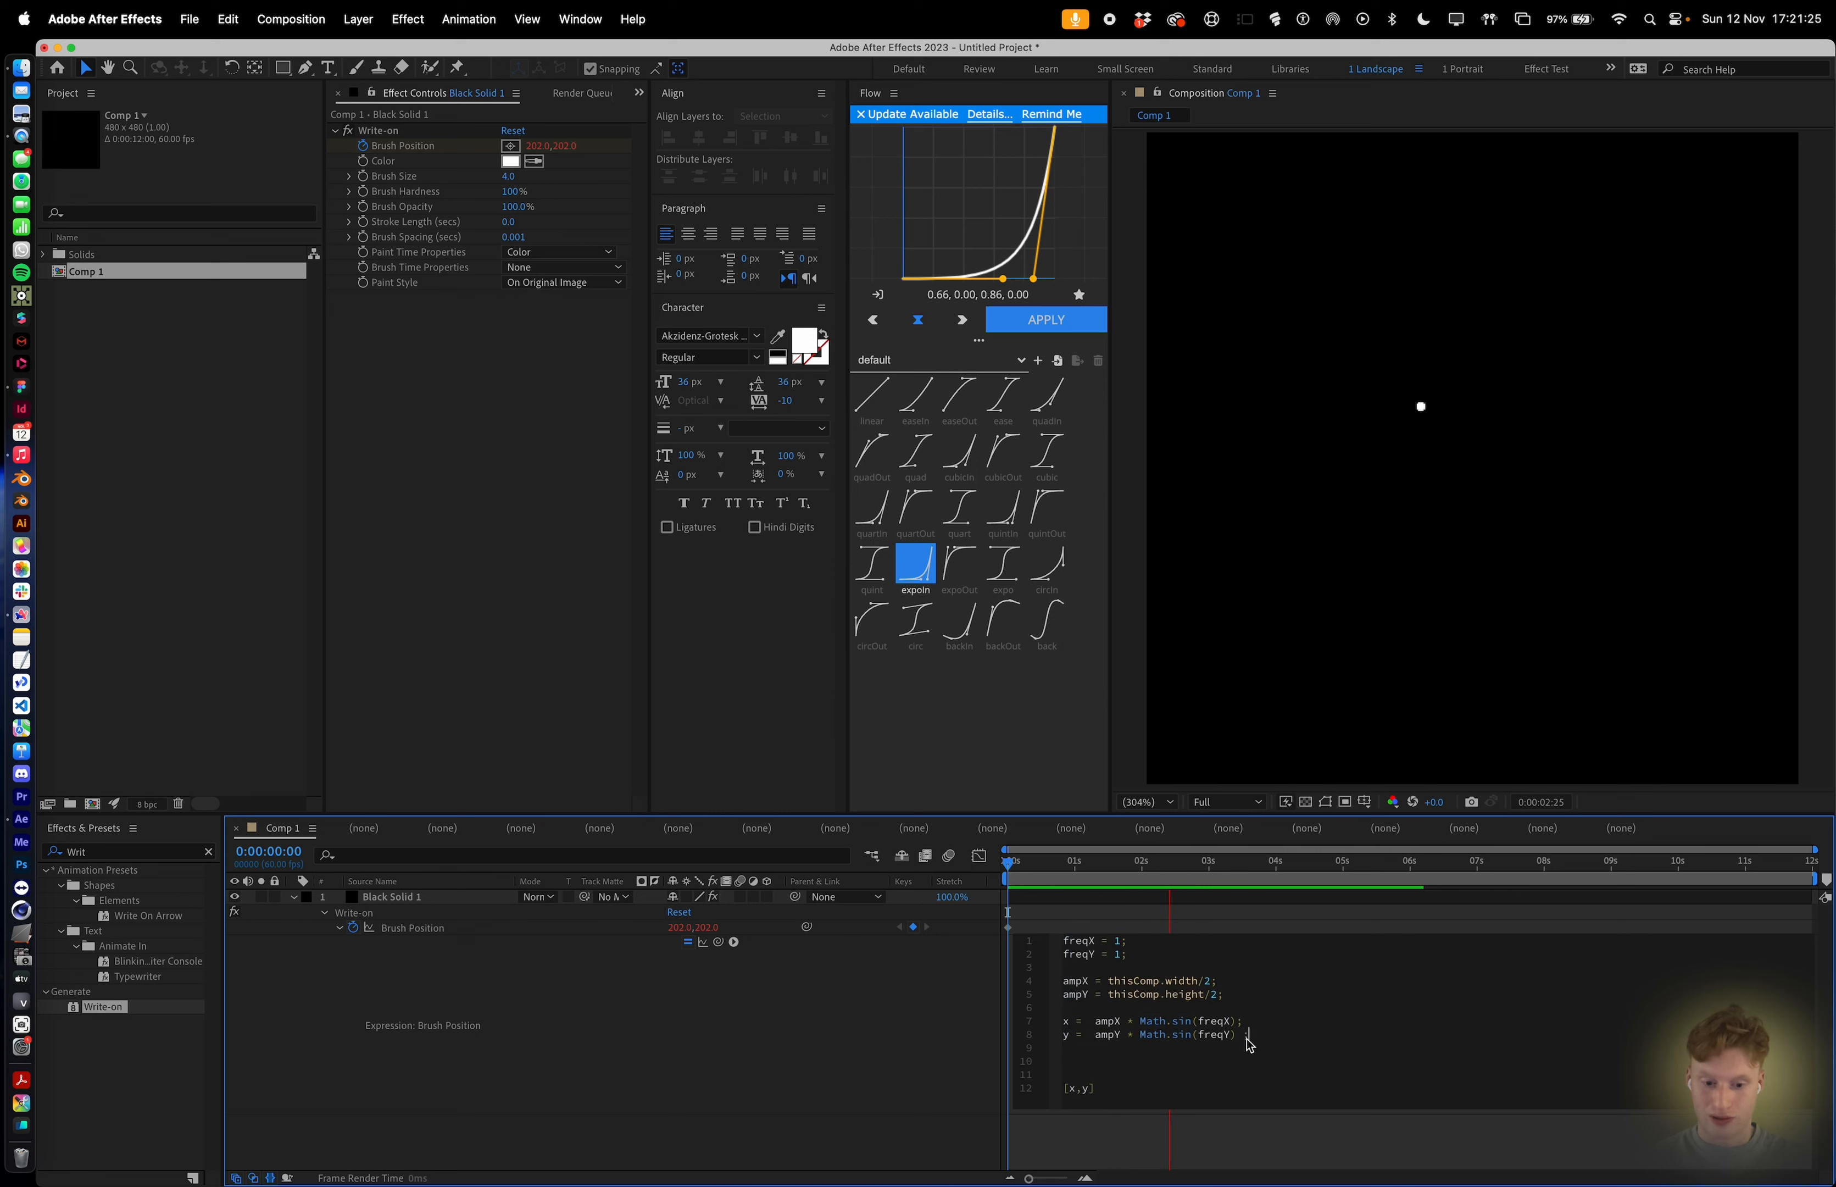
text(;)
click(1255, 920)
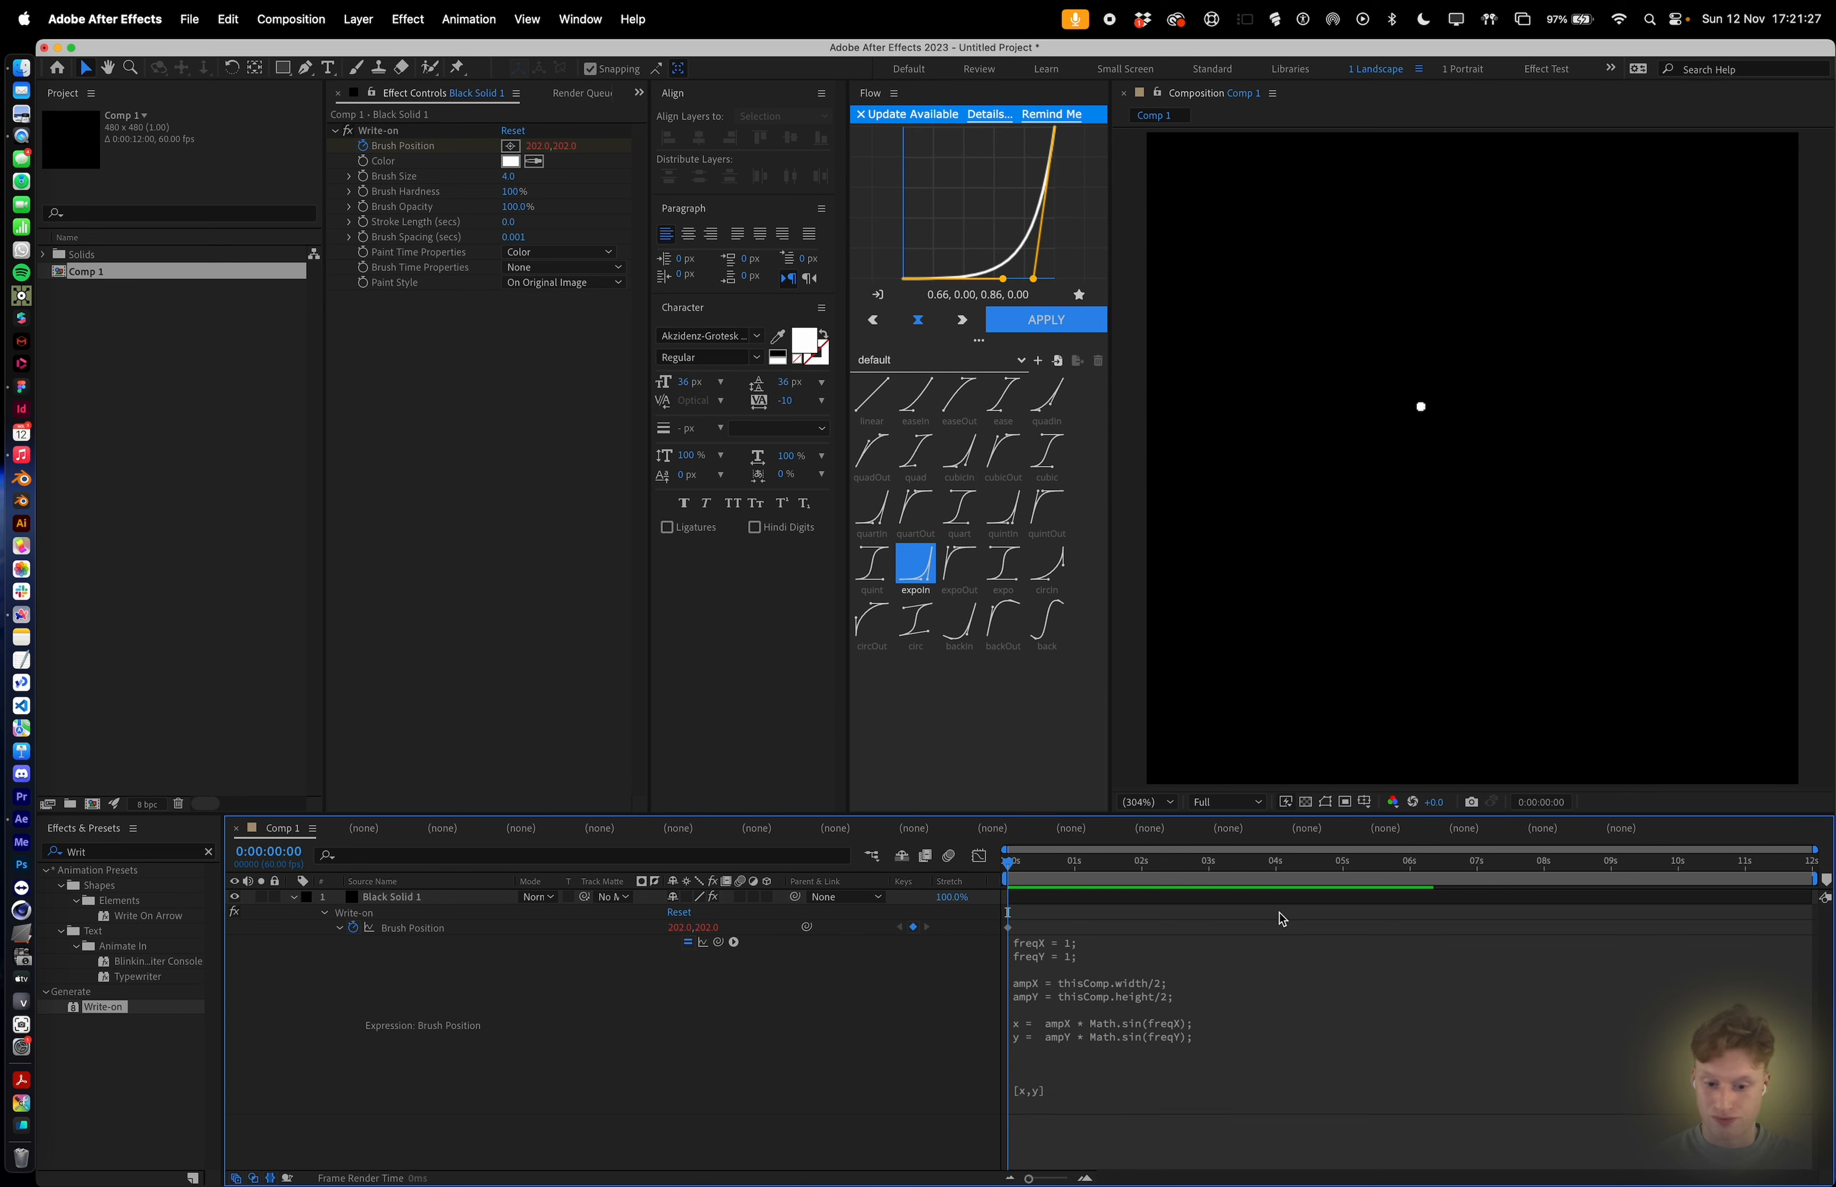
Preview the animation, stop it and return the playhead to the start.
click(1239, 1031)
click(1273, 1025)
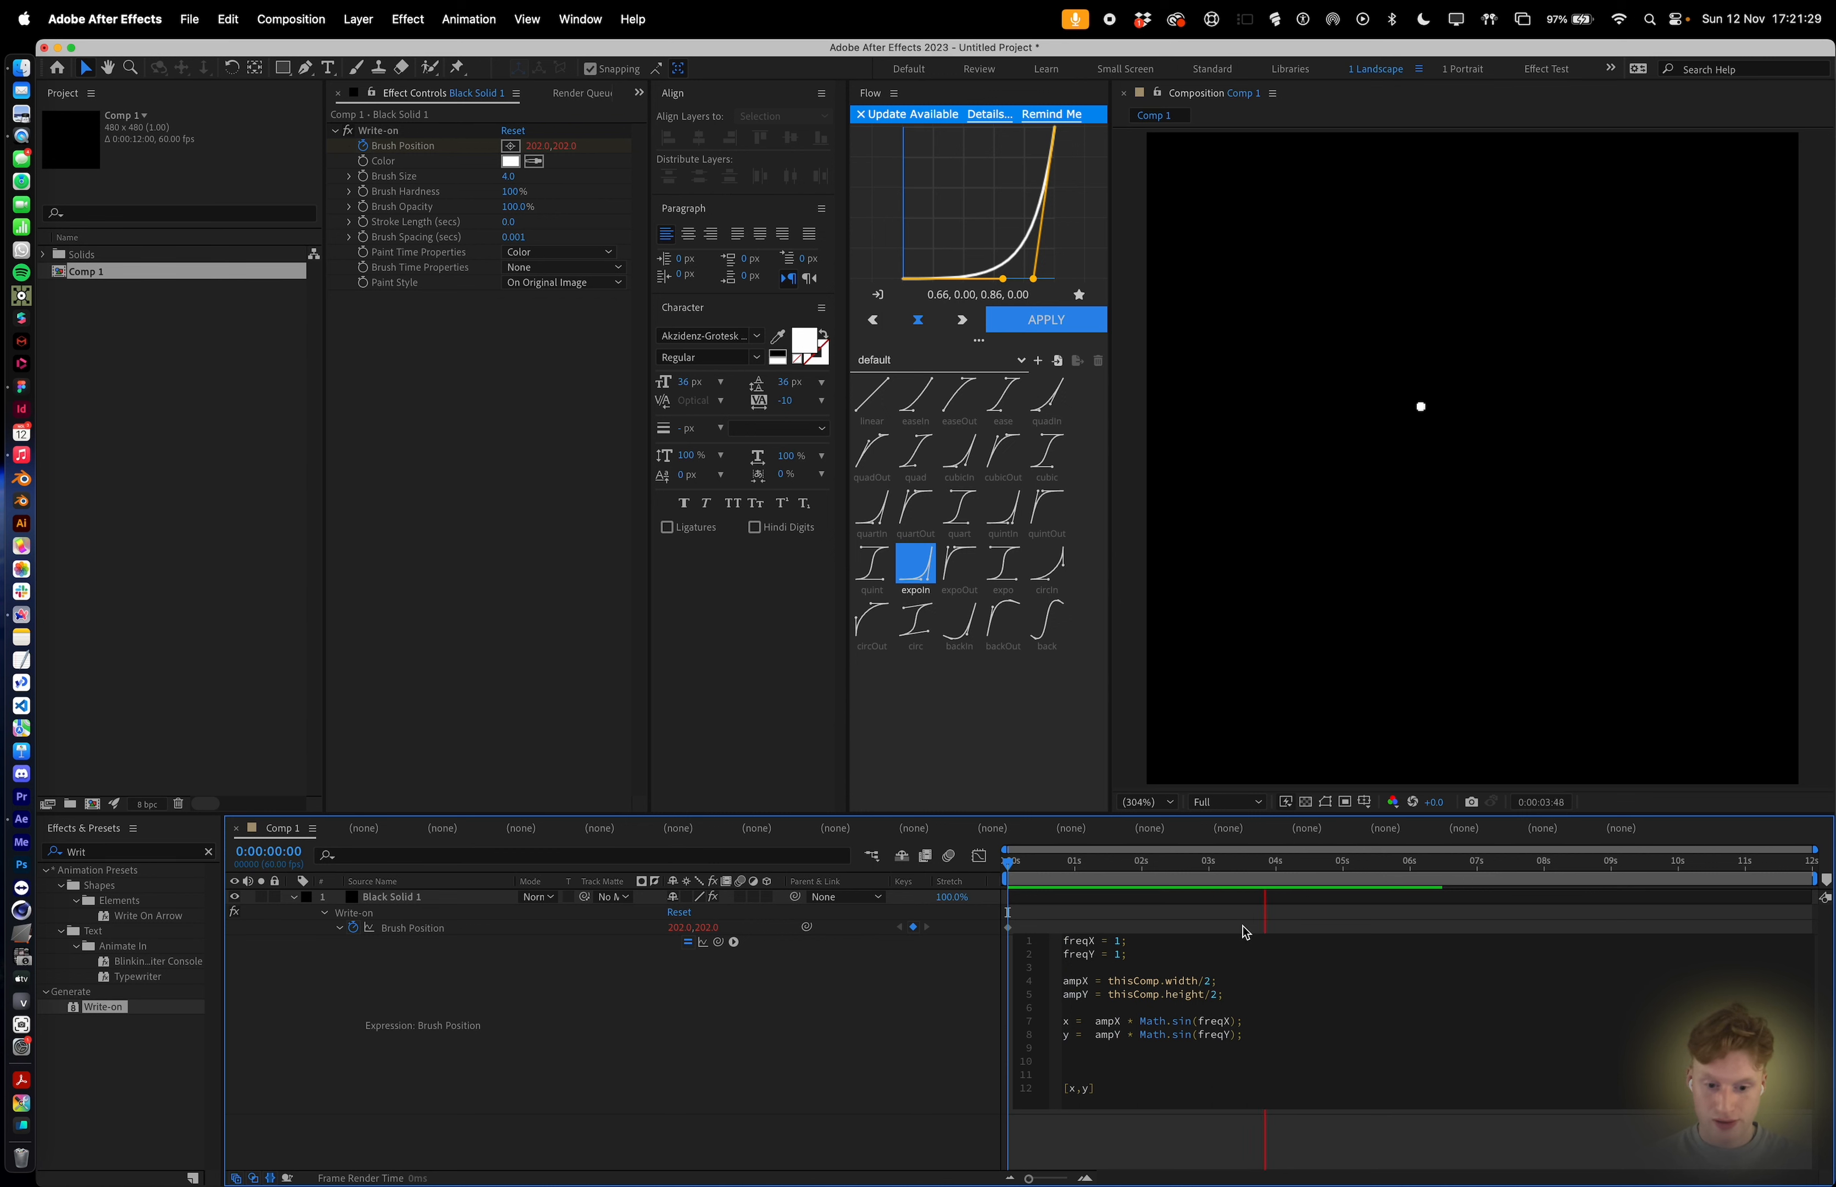
click(1248, 914)
key(space)
drag(1256, 862, 901, 855)
click(1151, 1035)
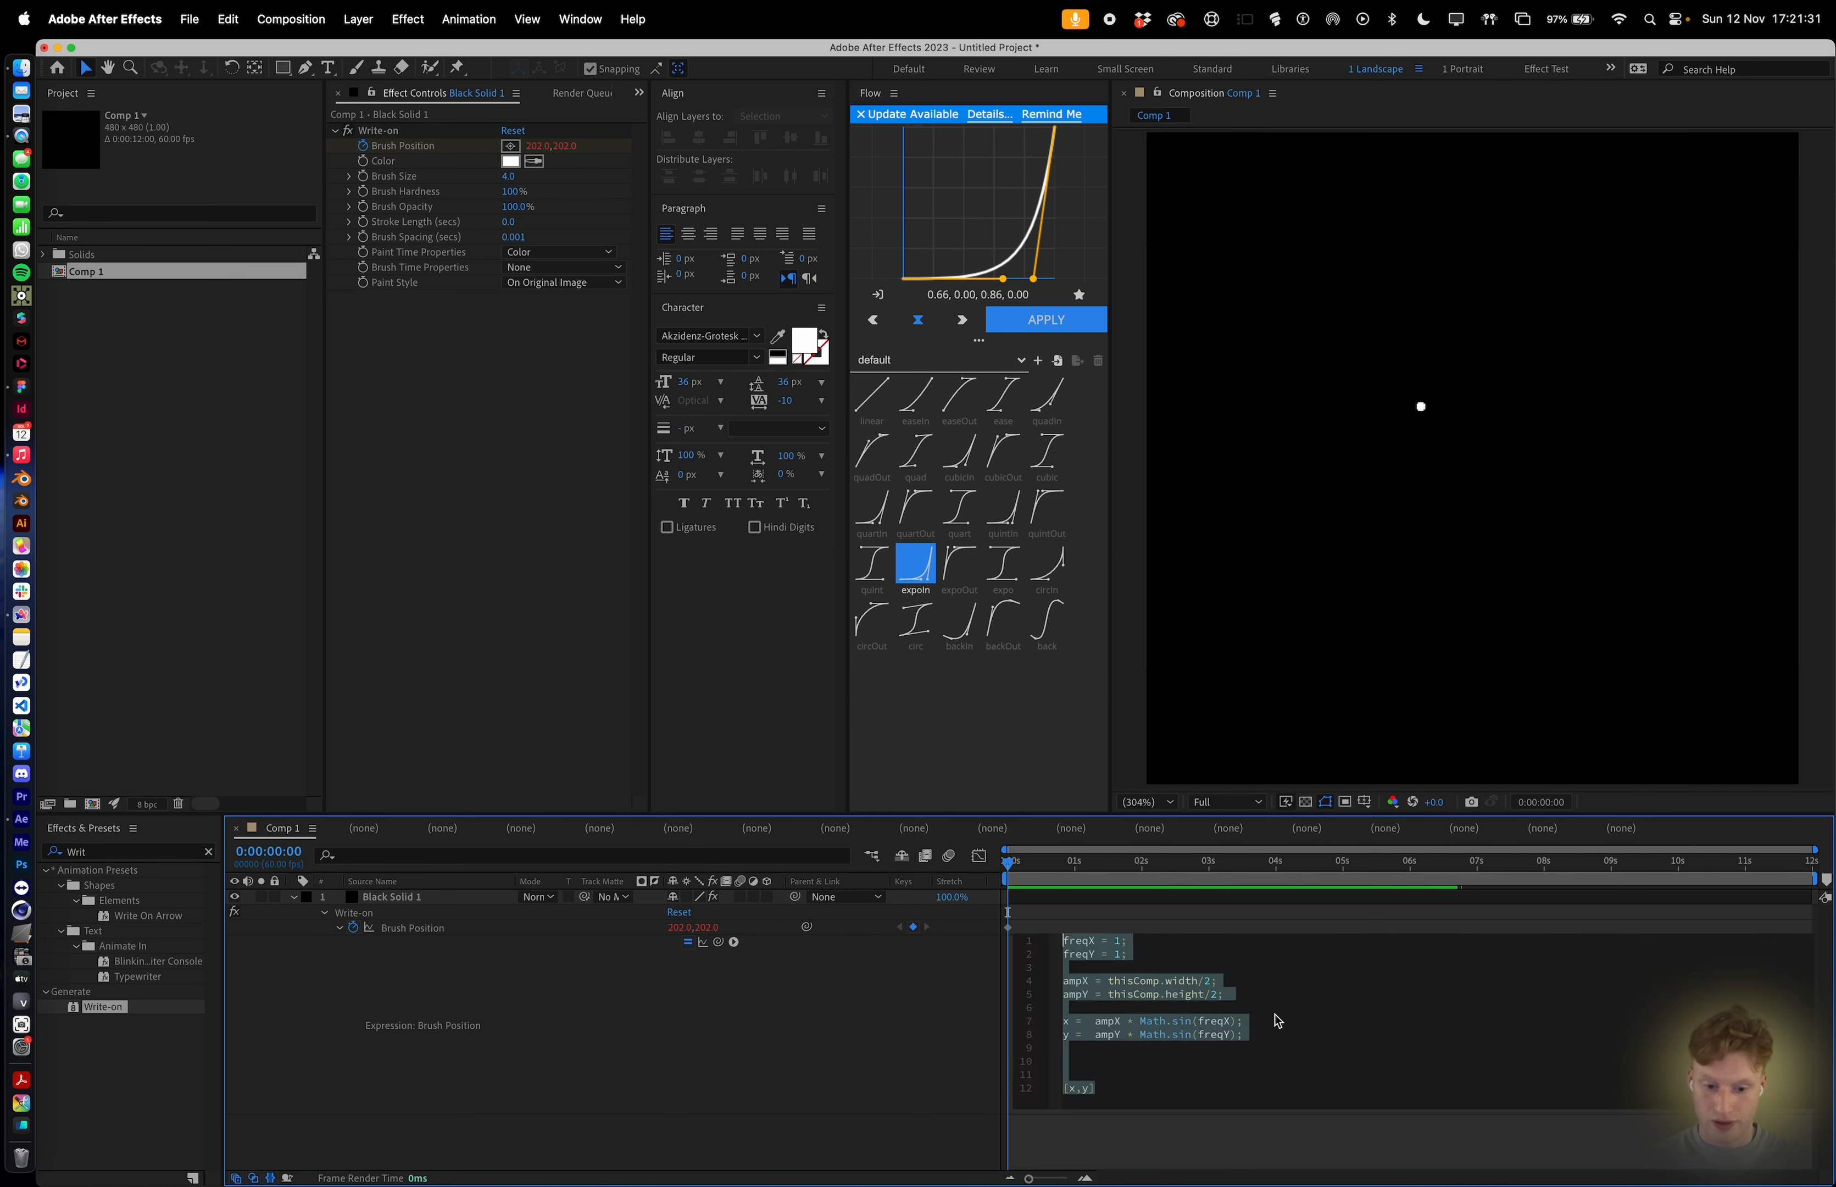
Insert a new first line in the expression defining t = time*2.
click(1278, 1021)
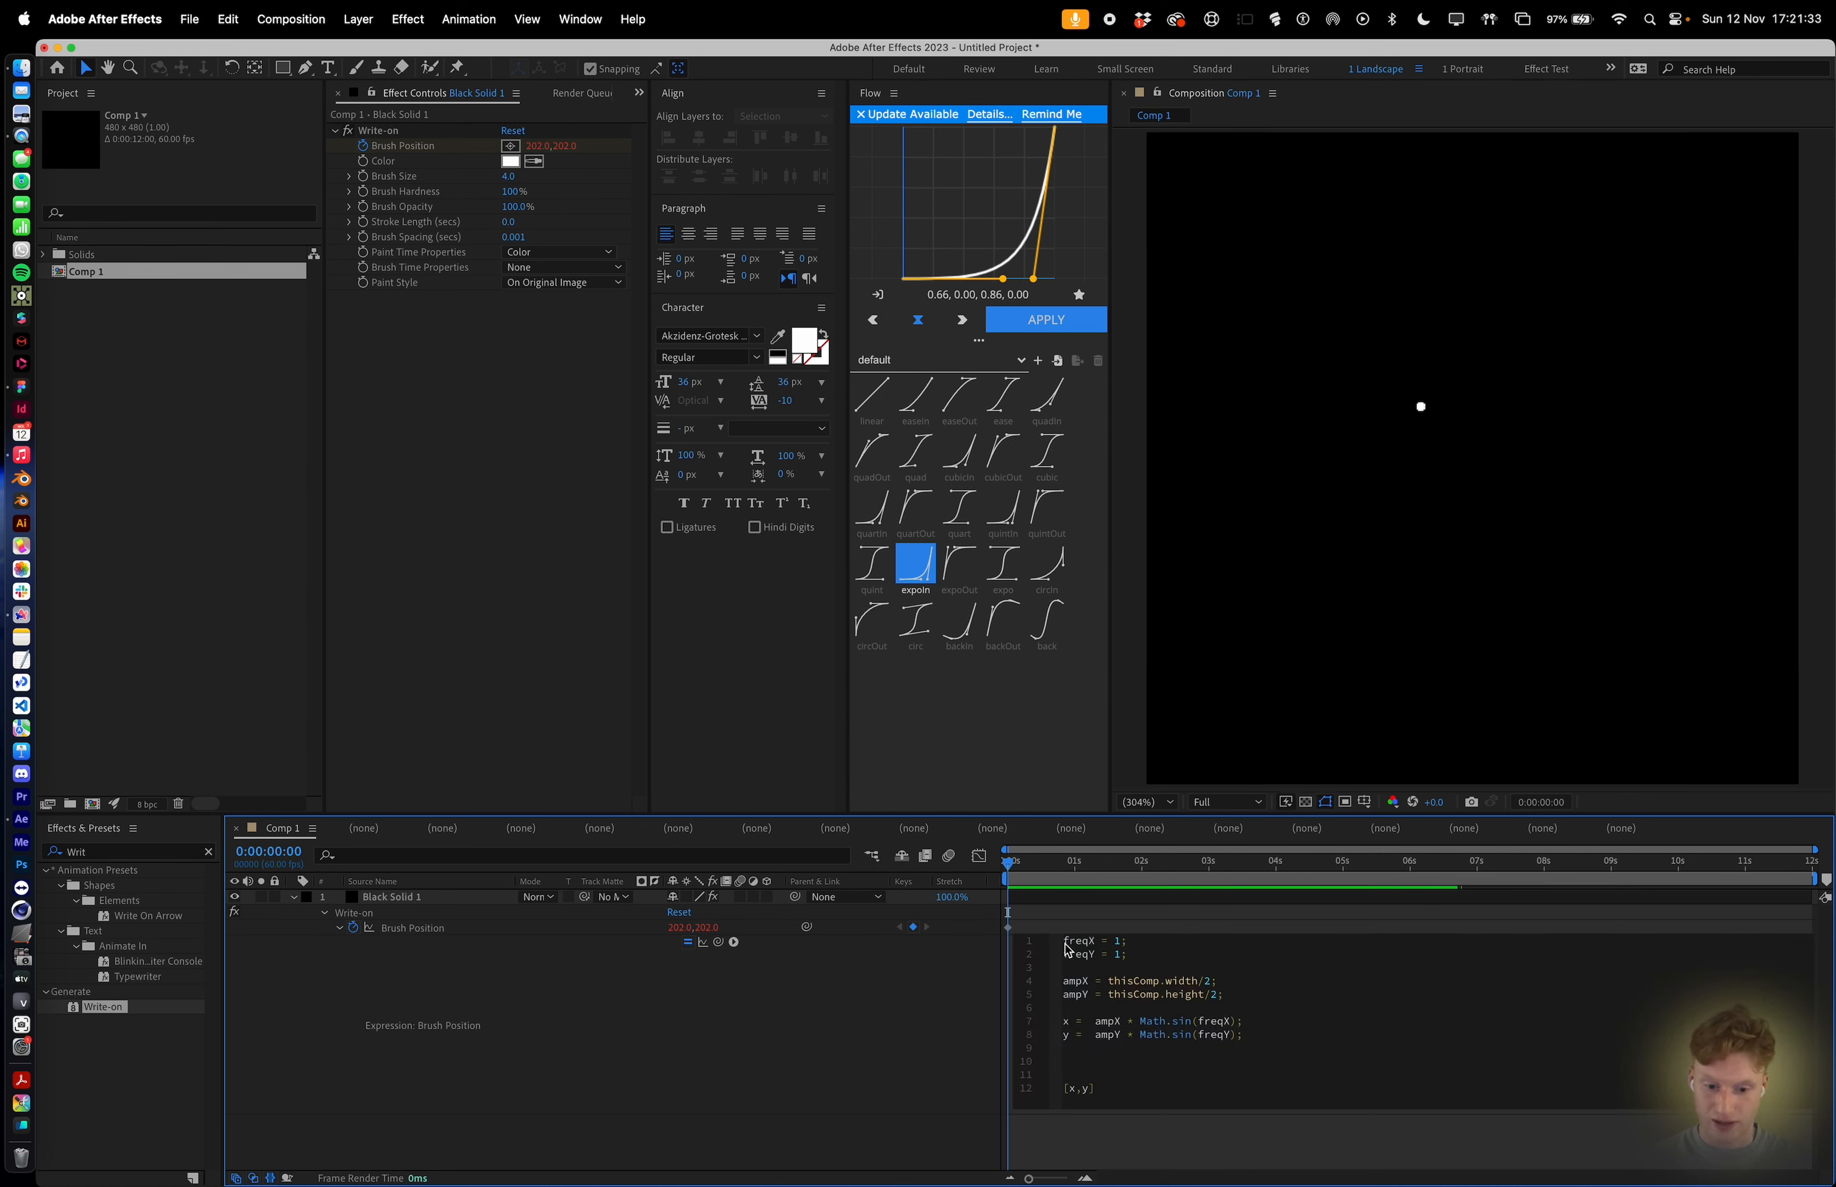
click(1065, 941)
key(Return)
key(Return)
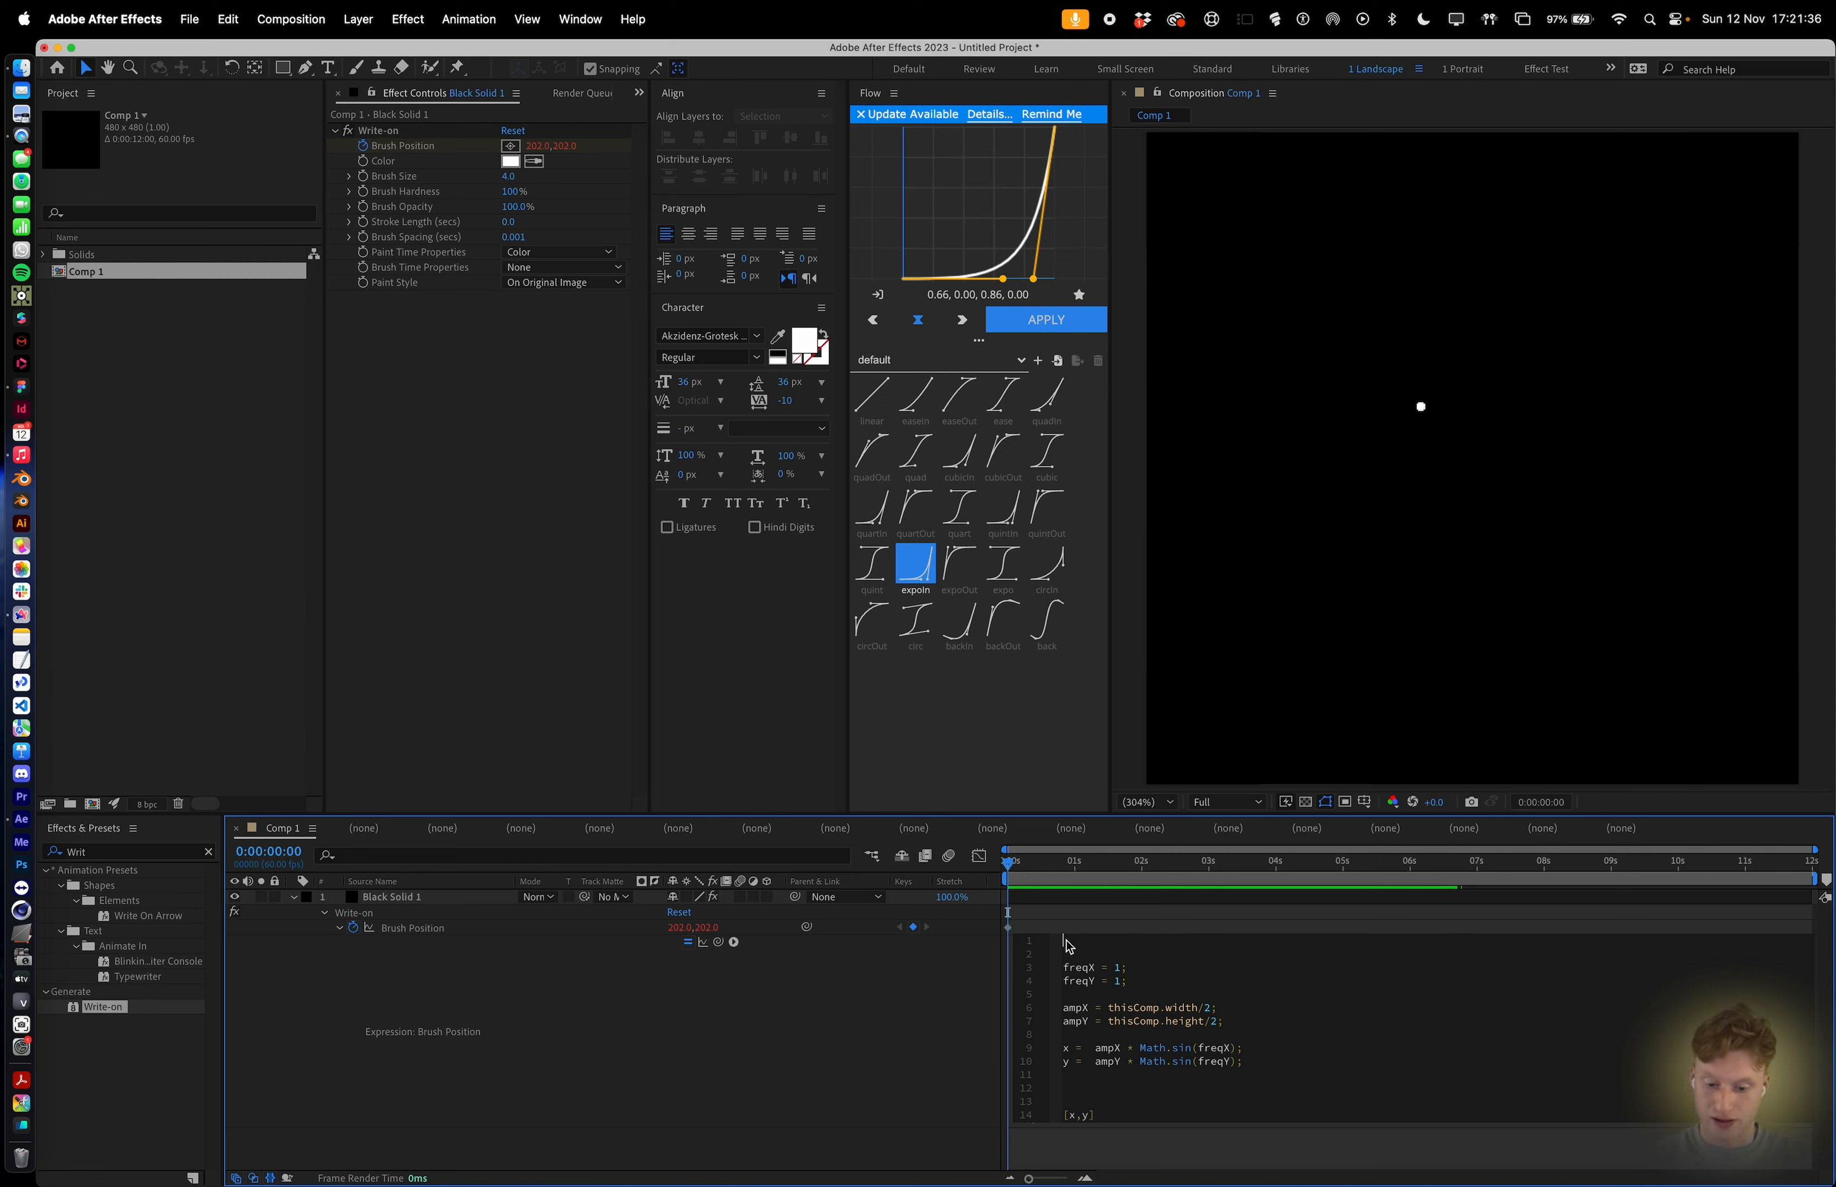
text(t = time)
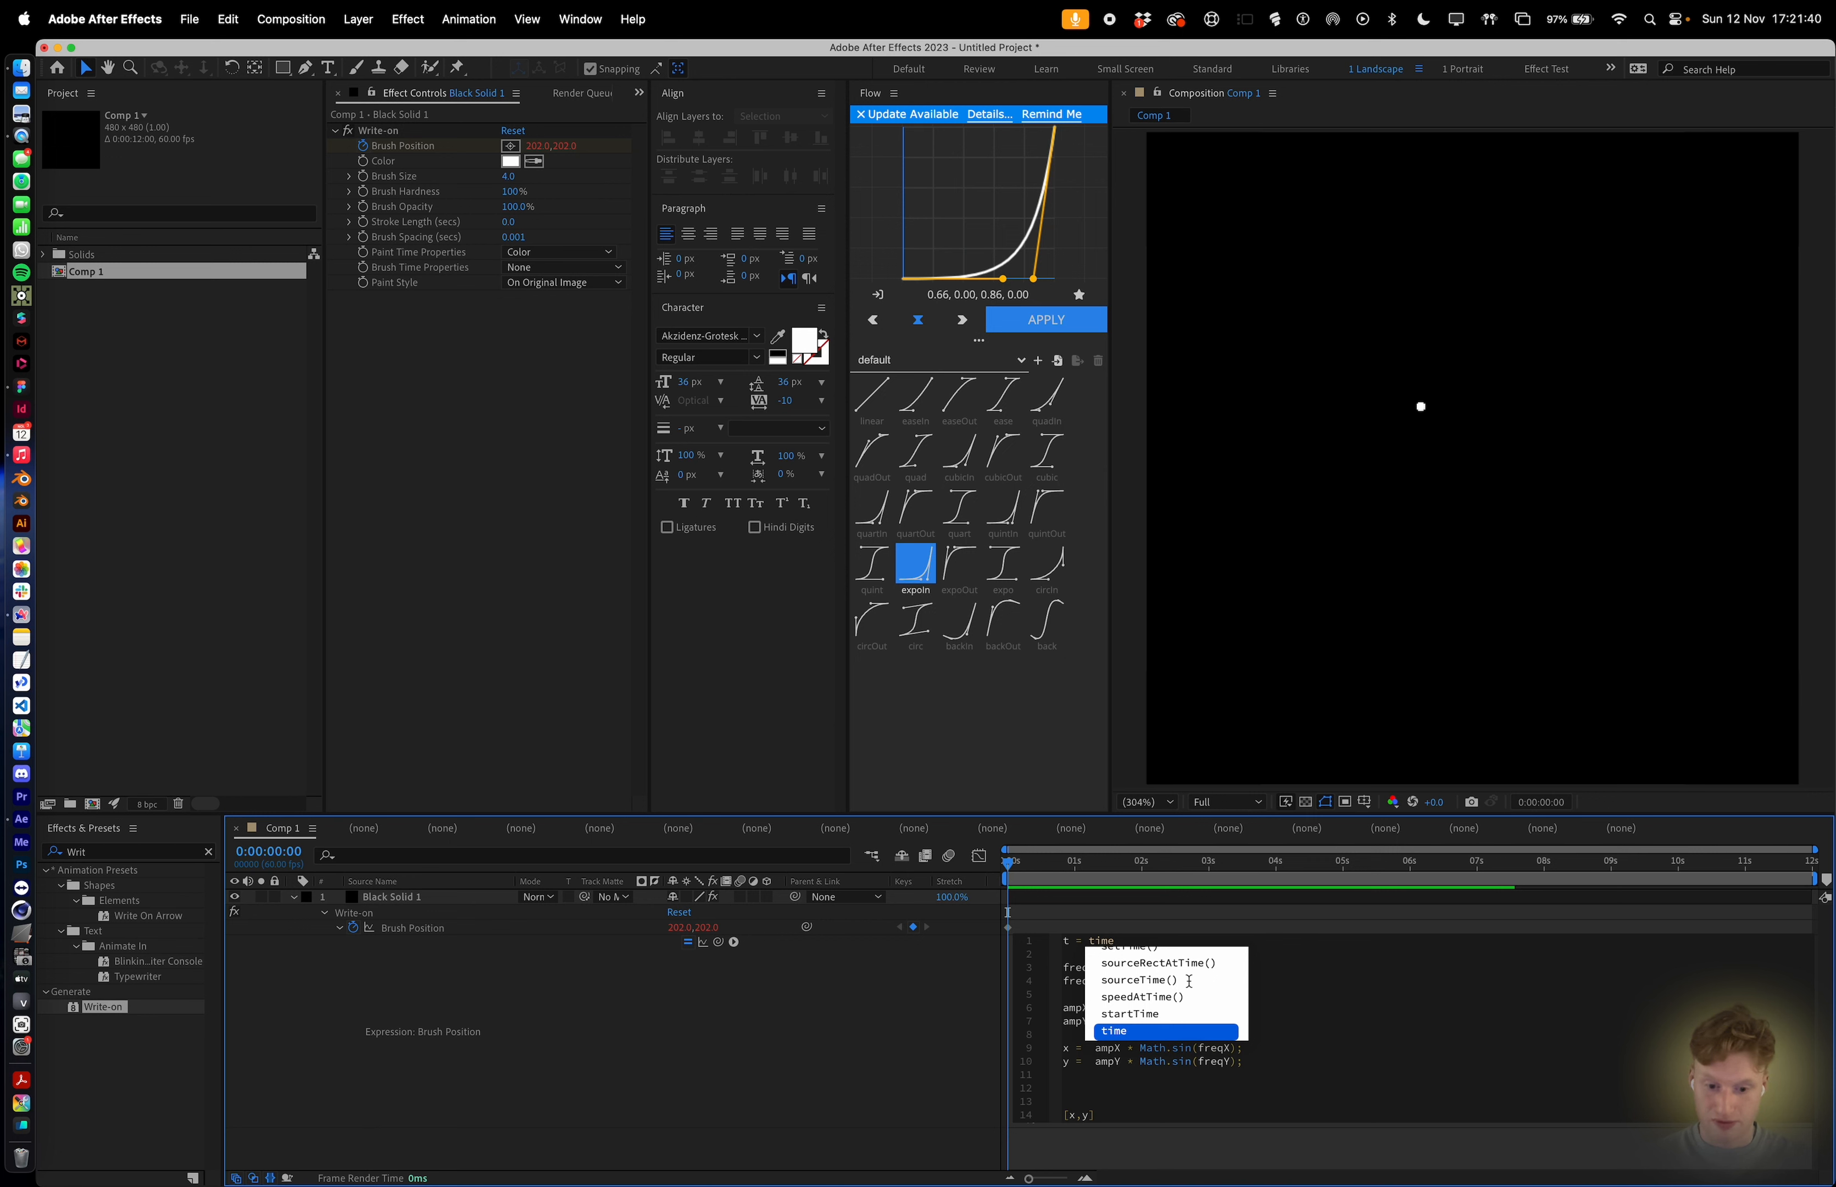
key(Return)
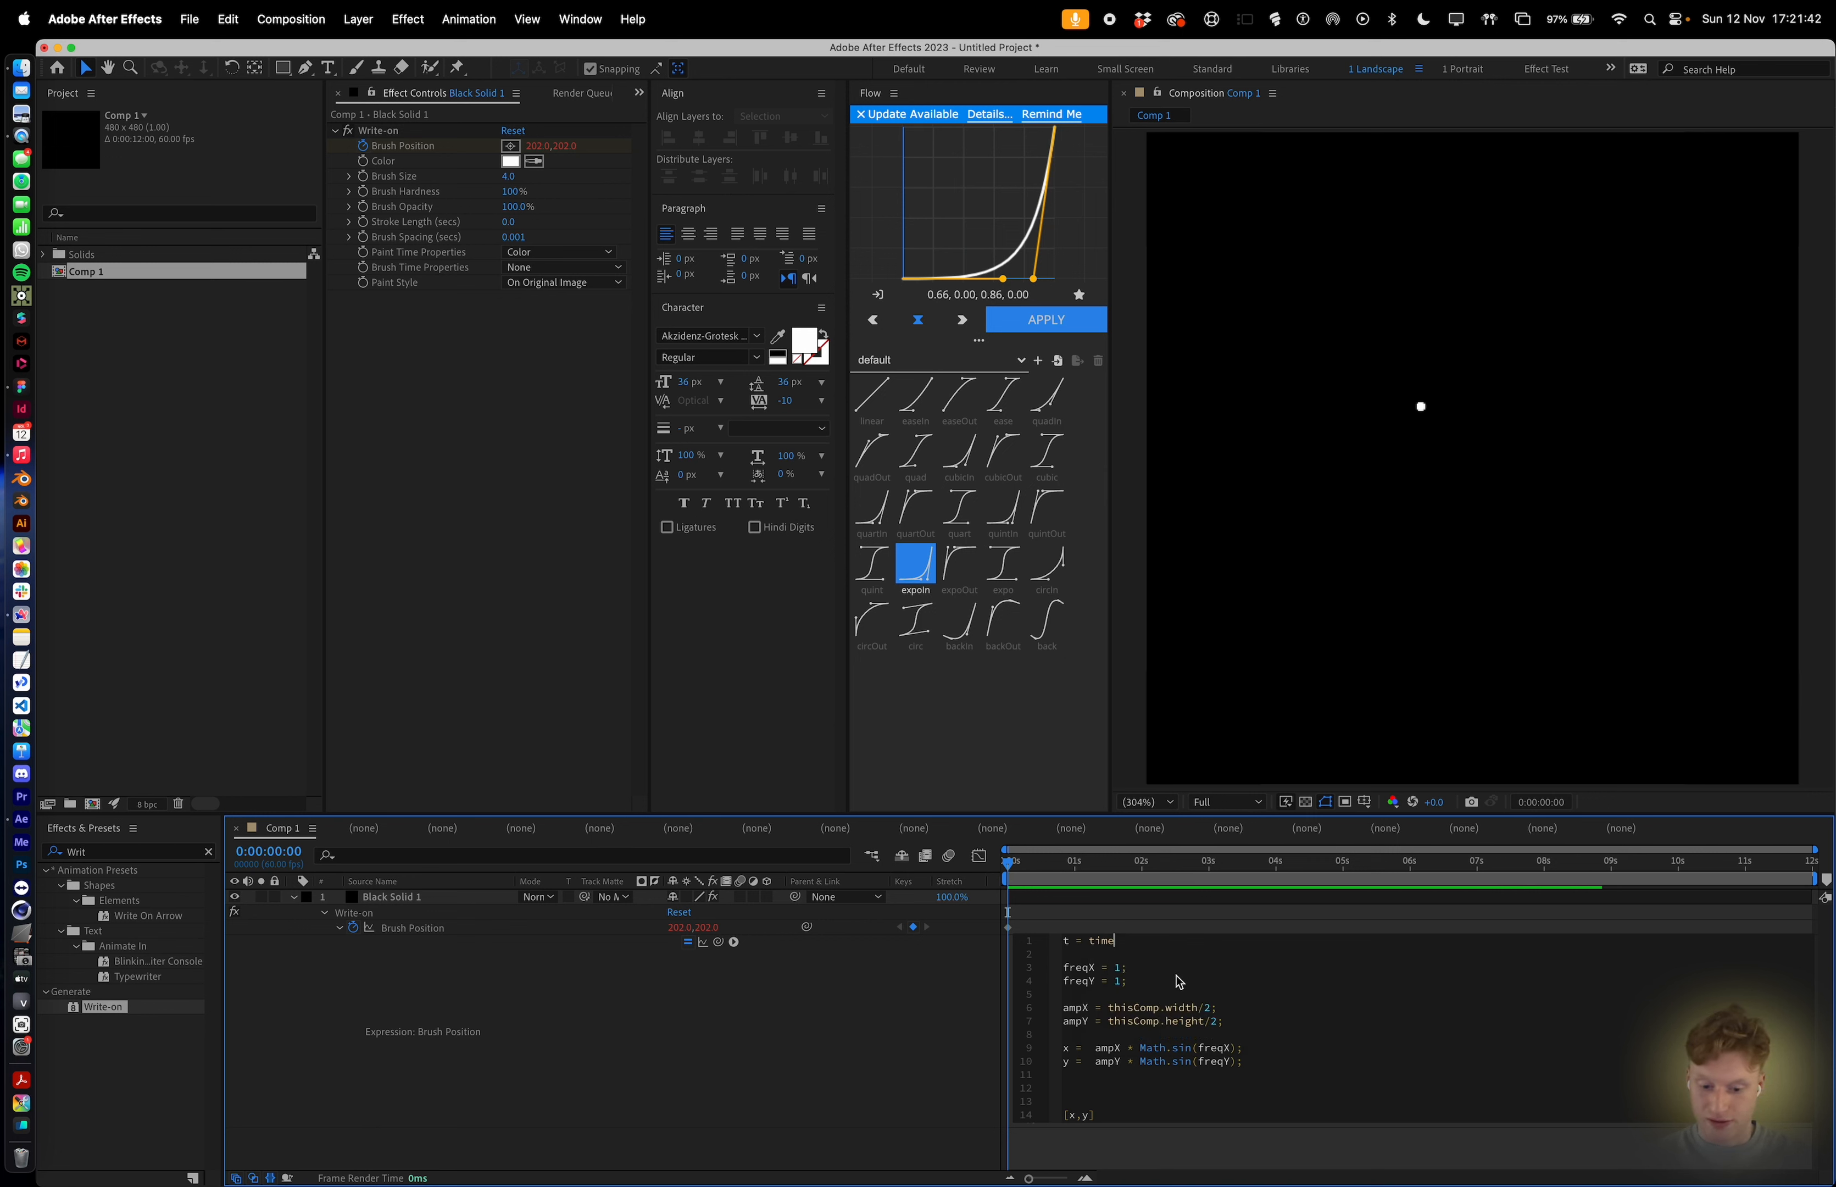
text(*2)
Multiply freqX and freqY by t inside the two Math.sin calls.
click(1178, 971)
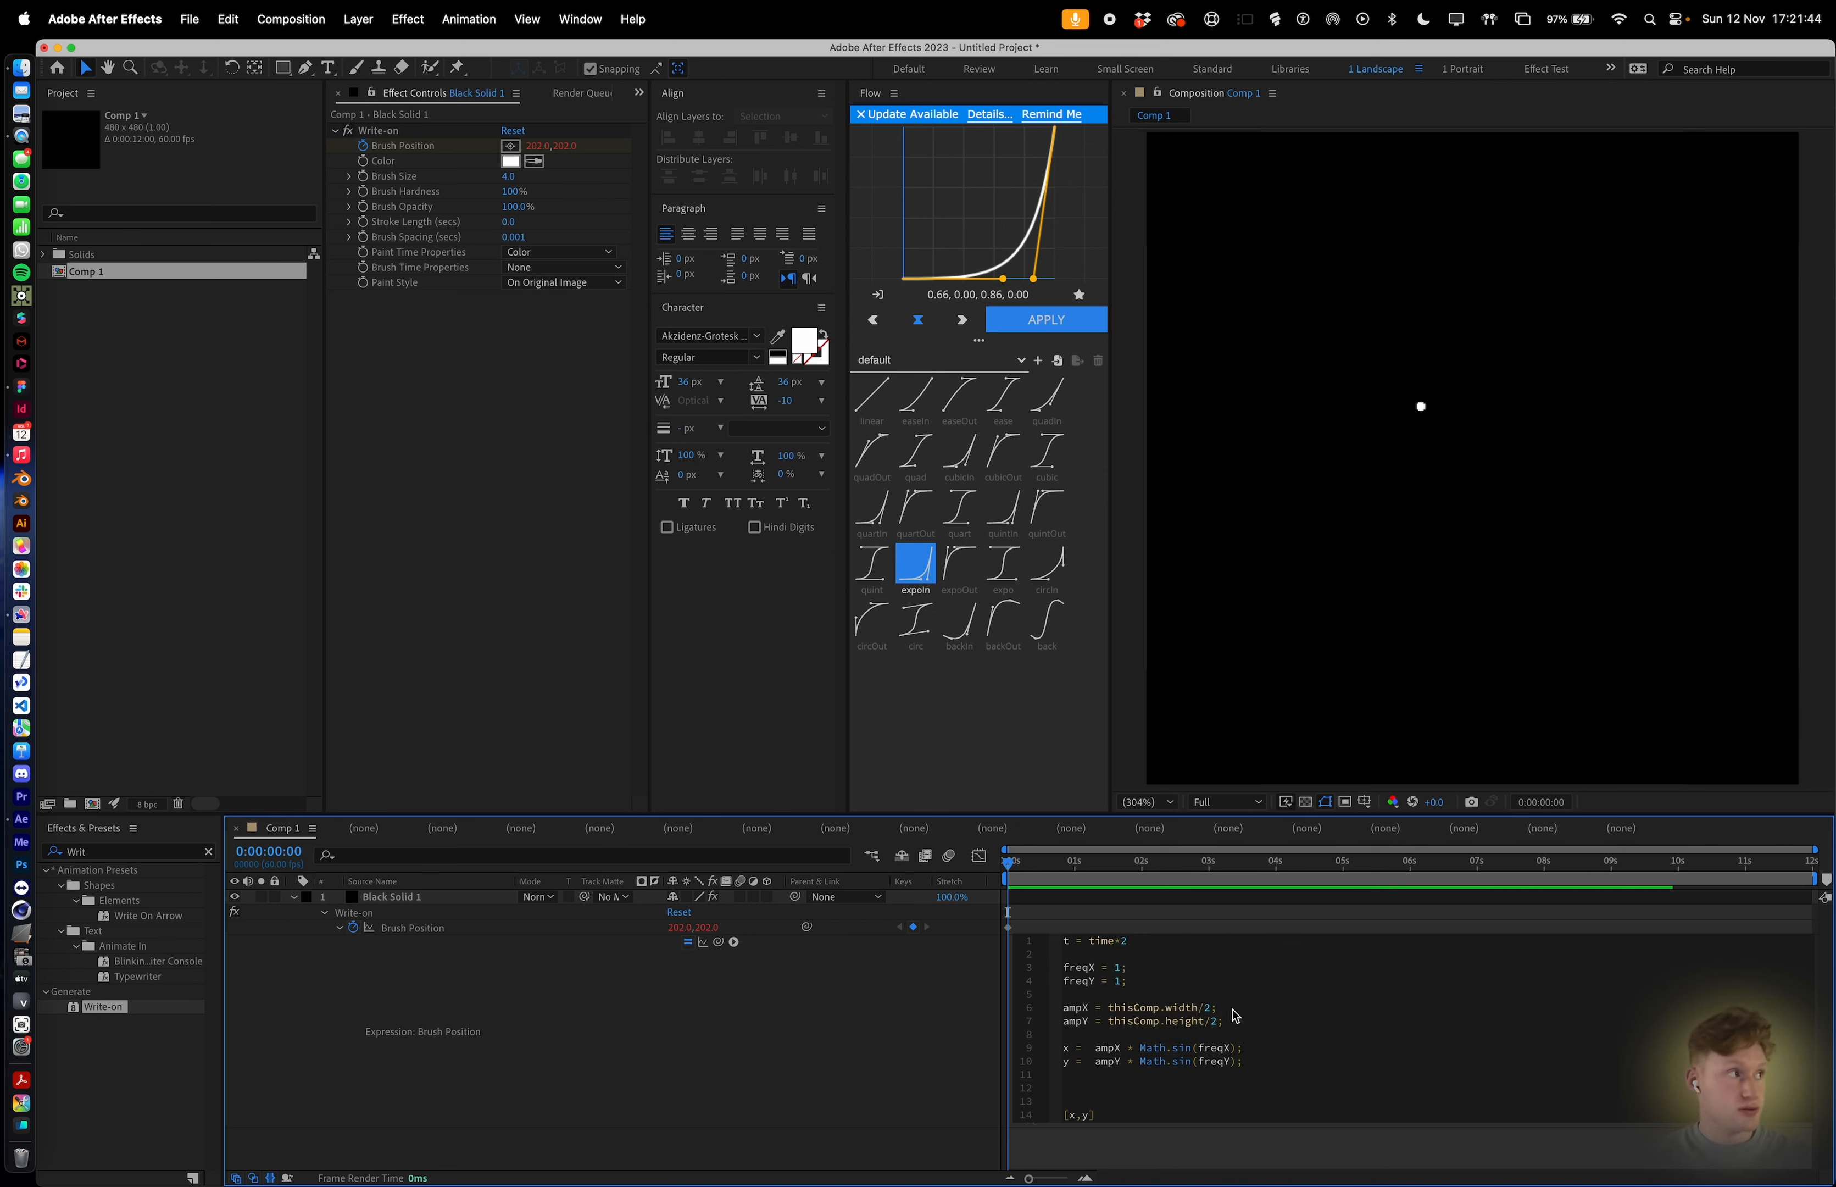
click(1225, 1049)
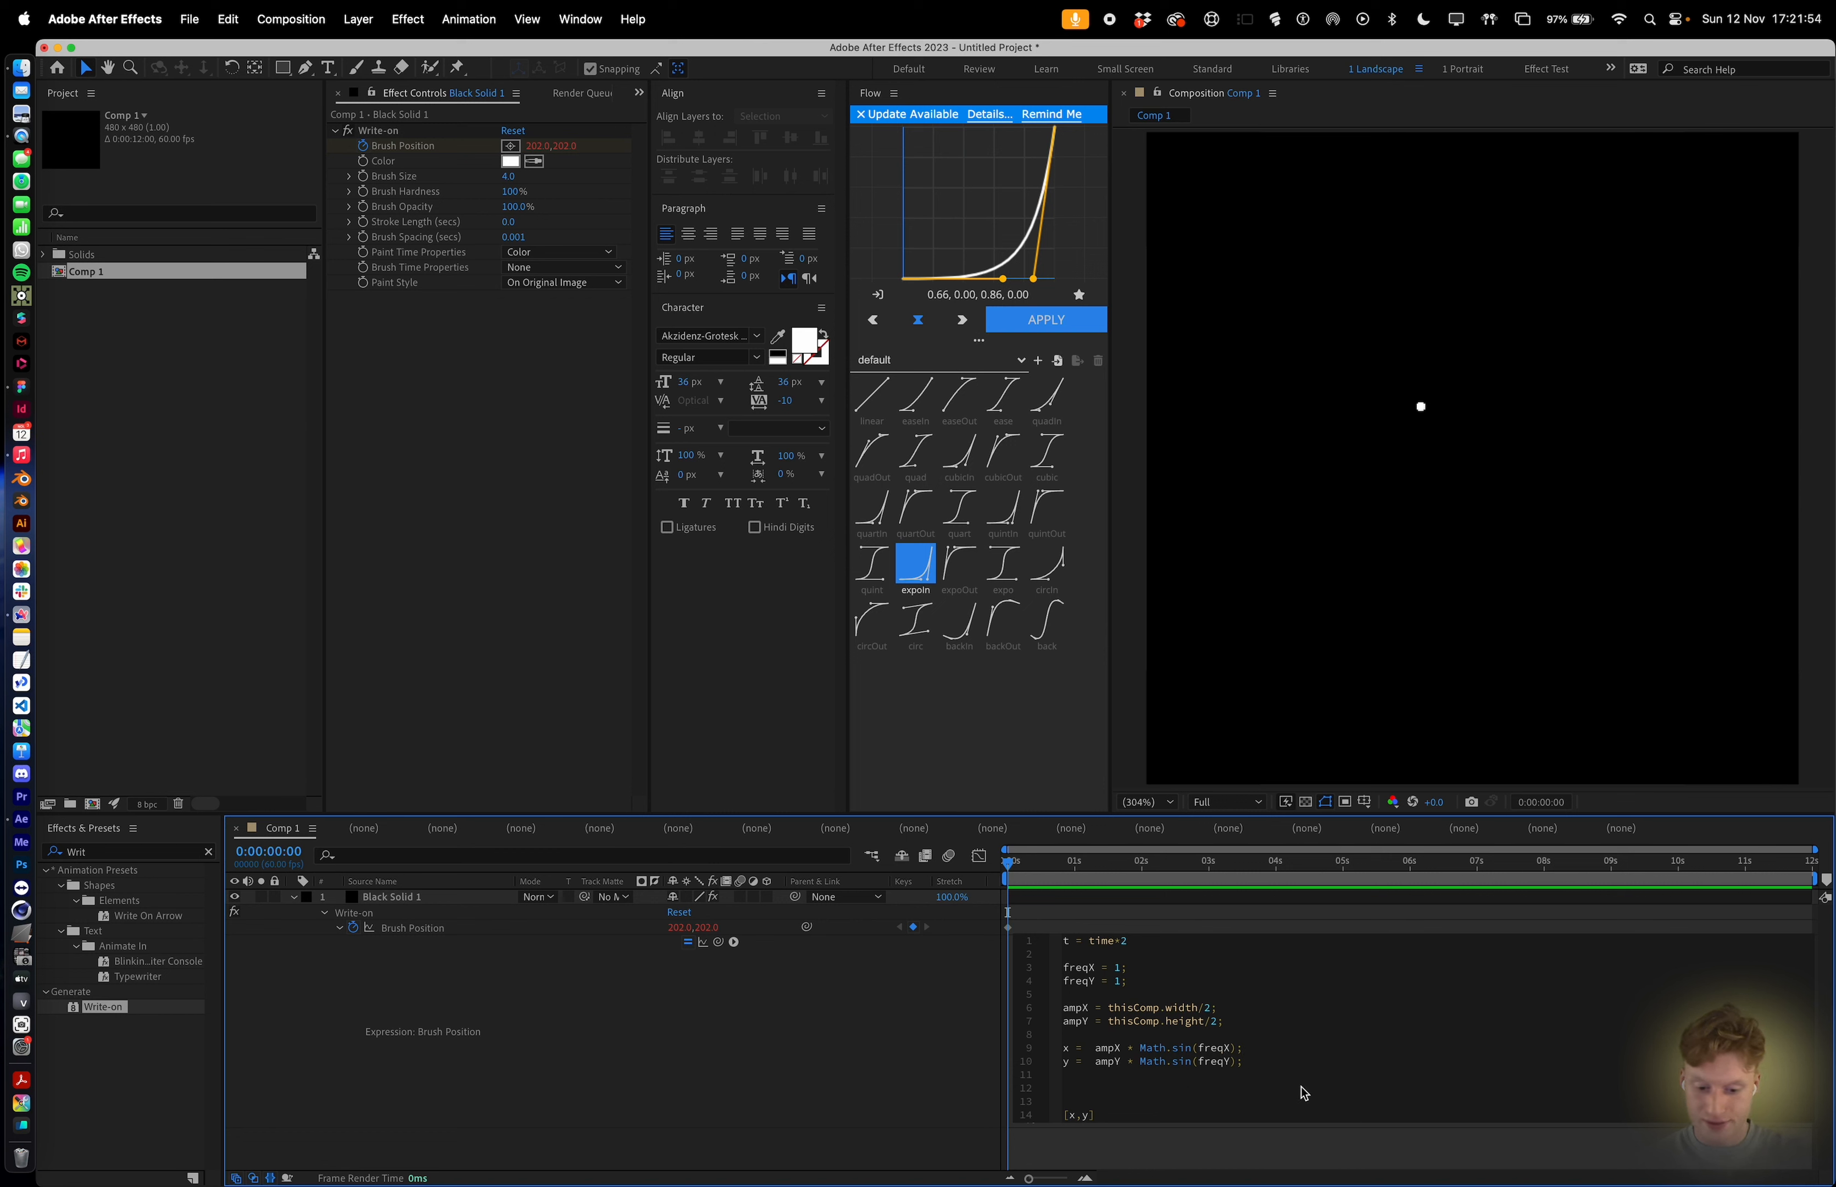
text(*t)
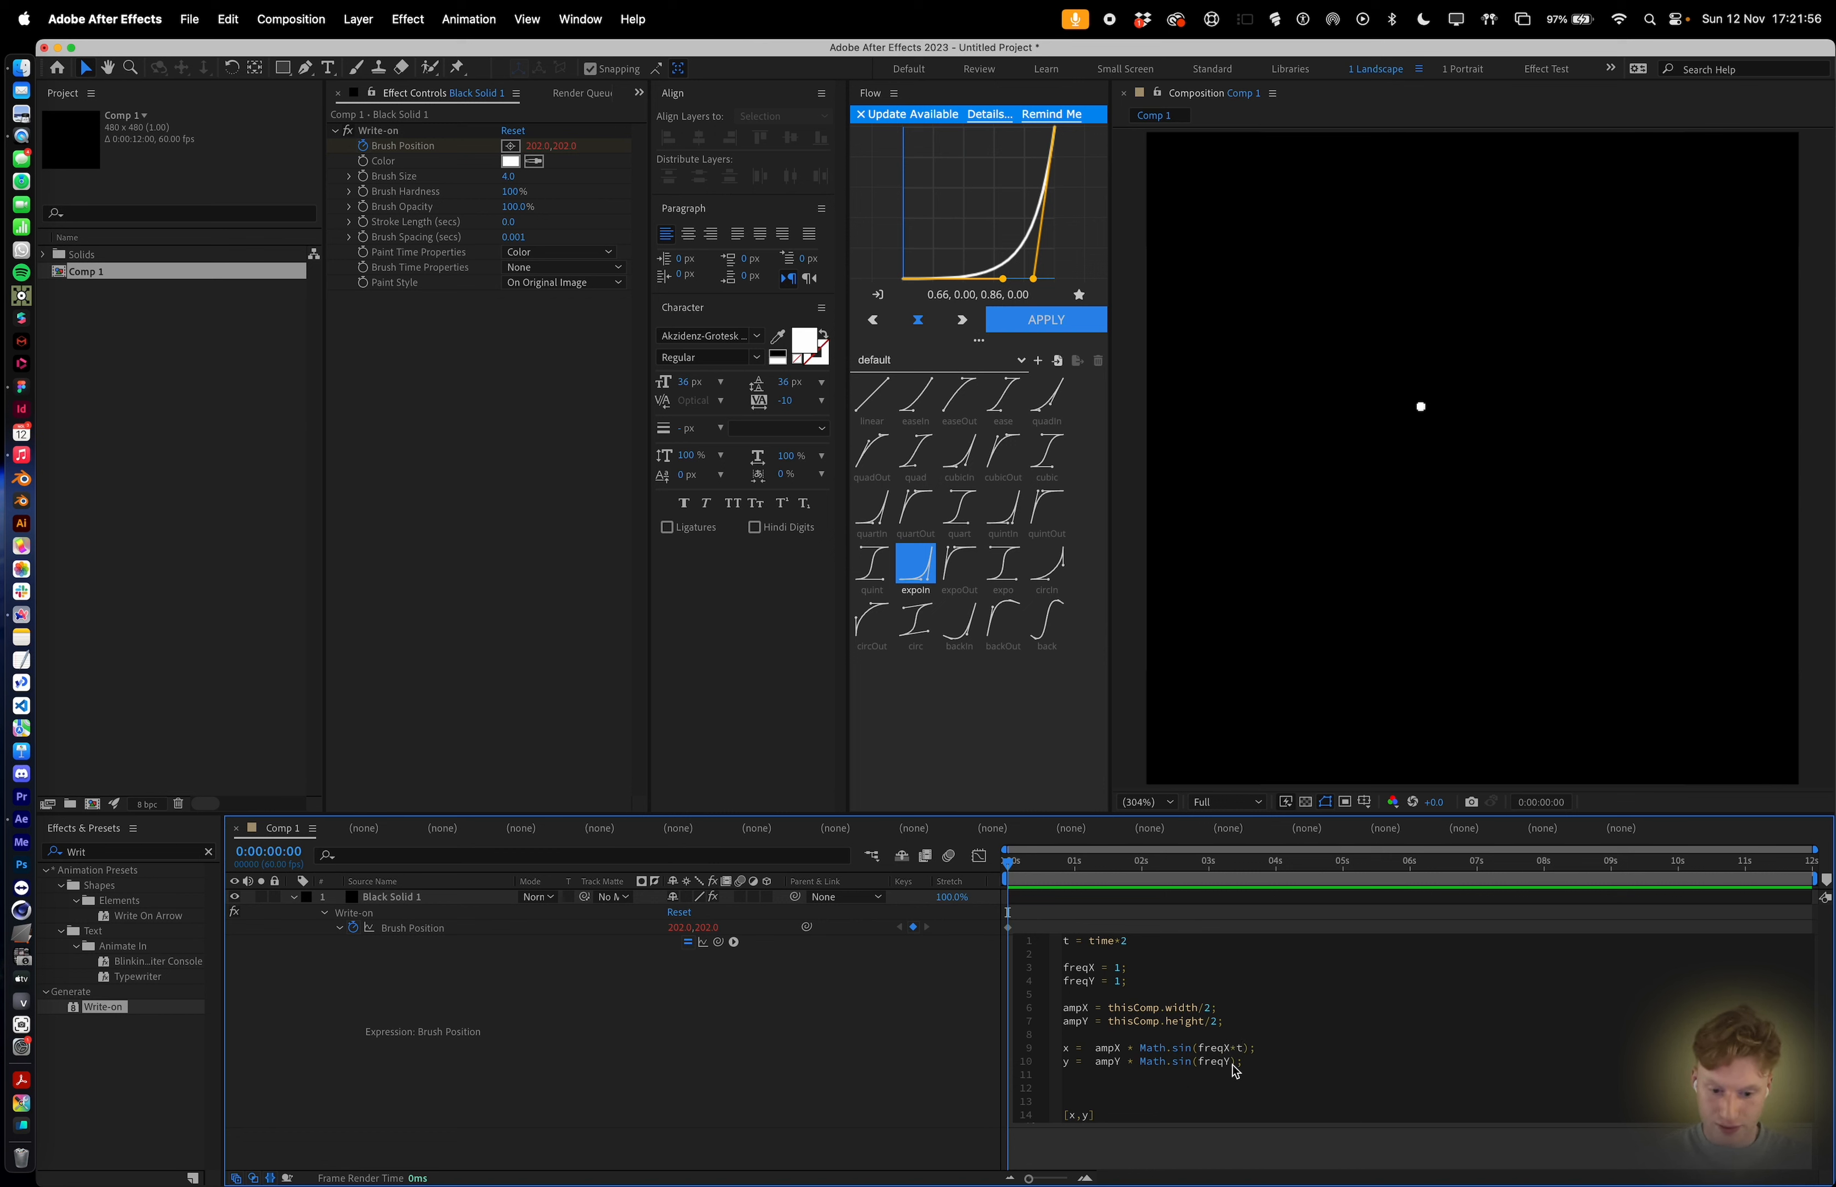
click(1238, 1063)
text(*t)
Apply the expression and preview the playback, then stop it.
click(1399, 916)
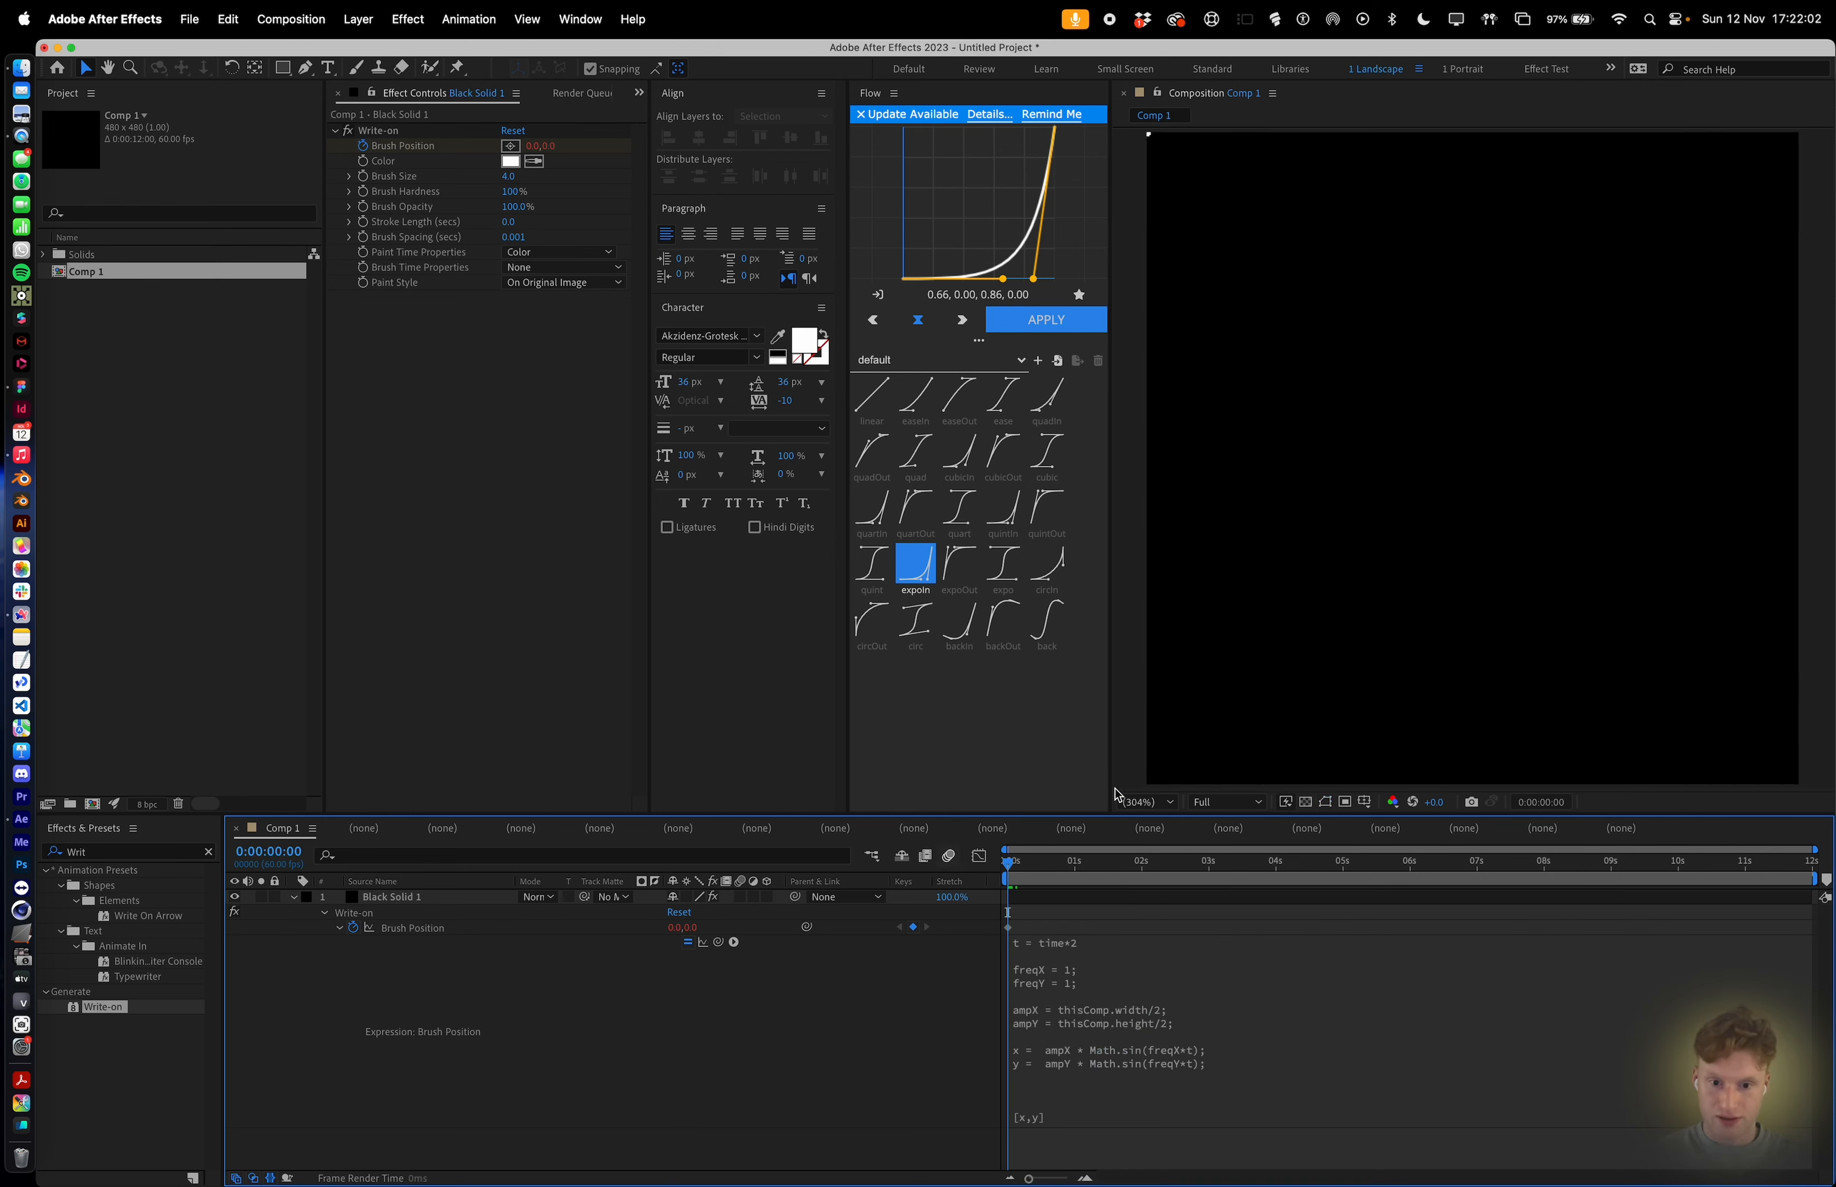
key(space)
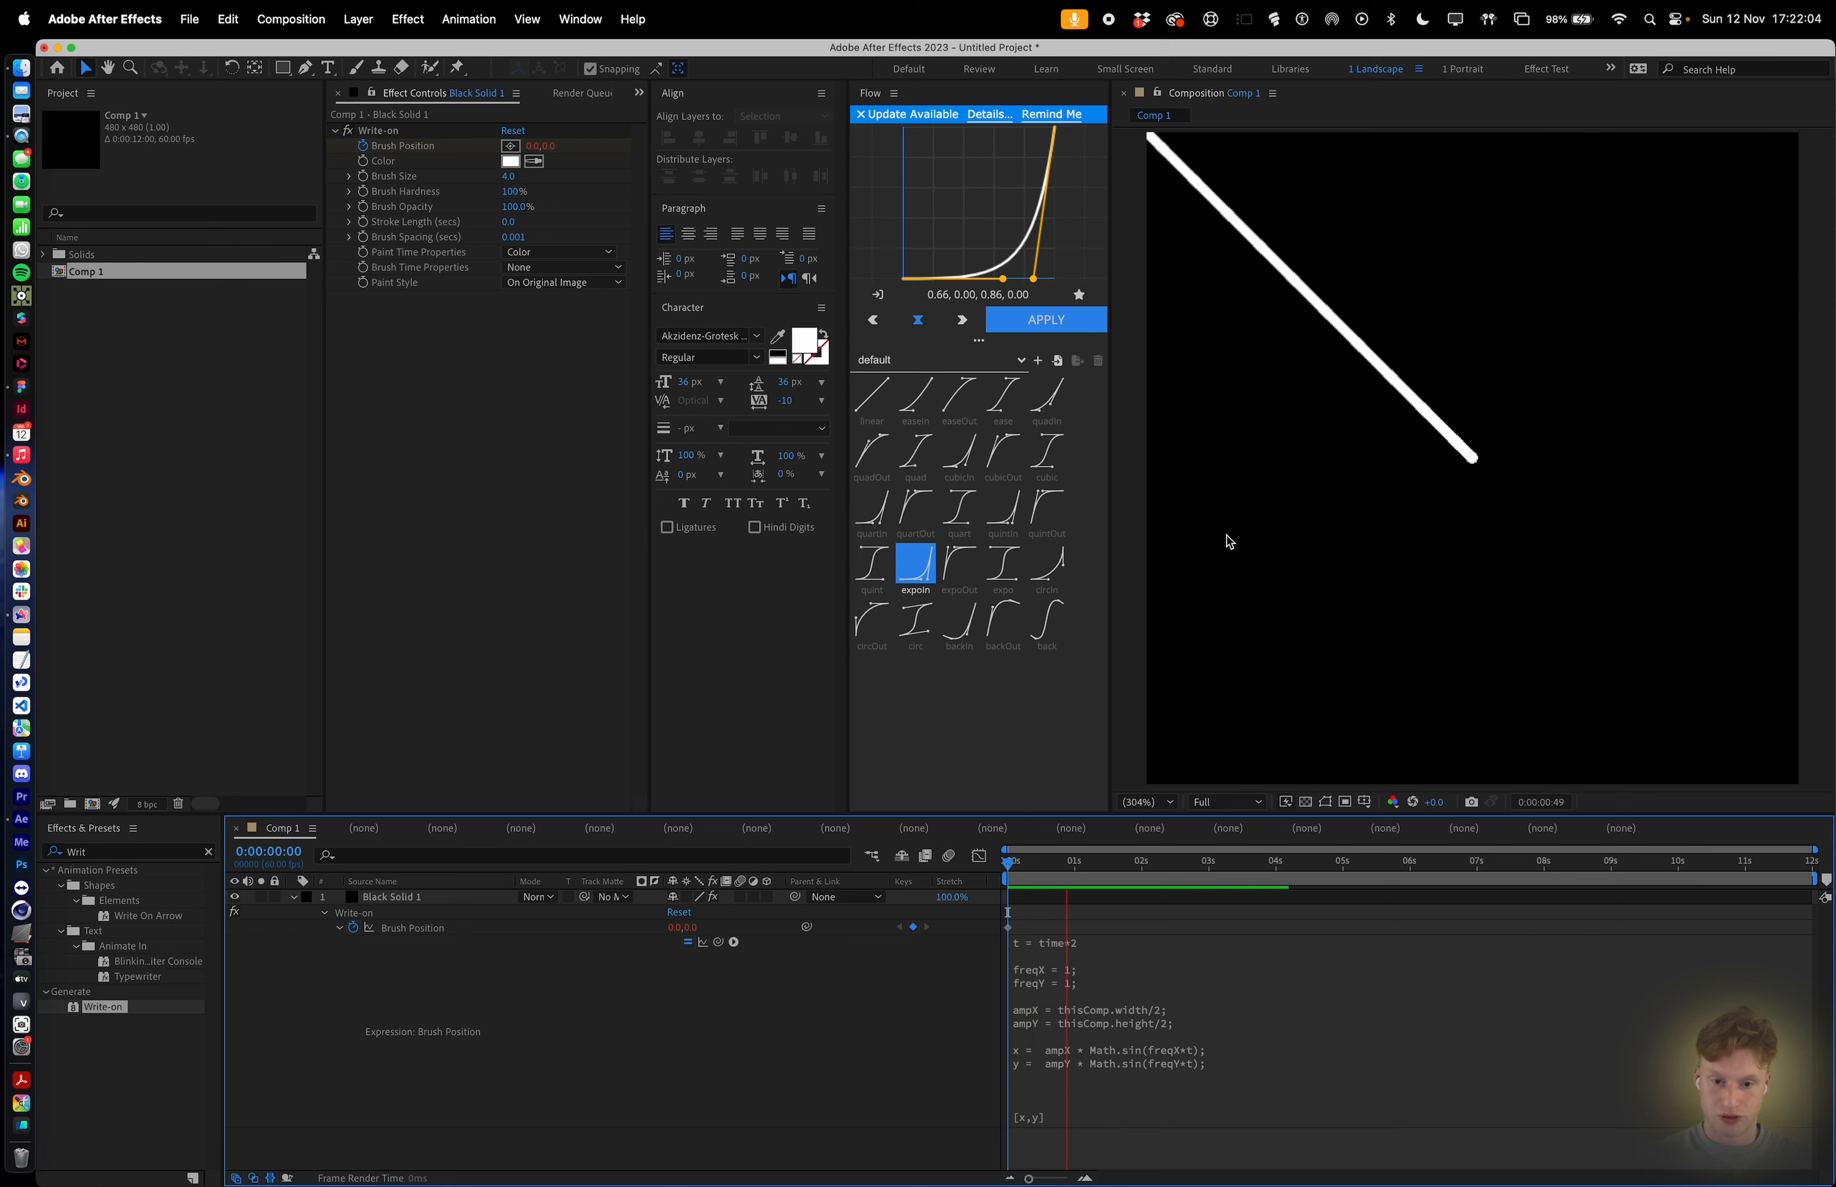
key(space)
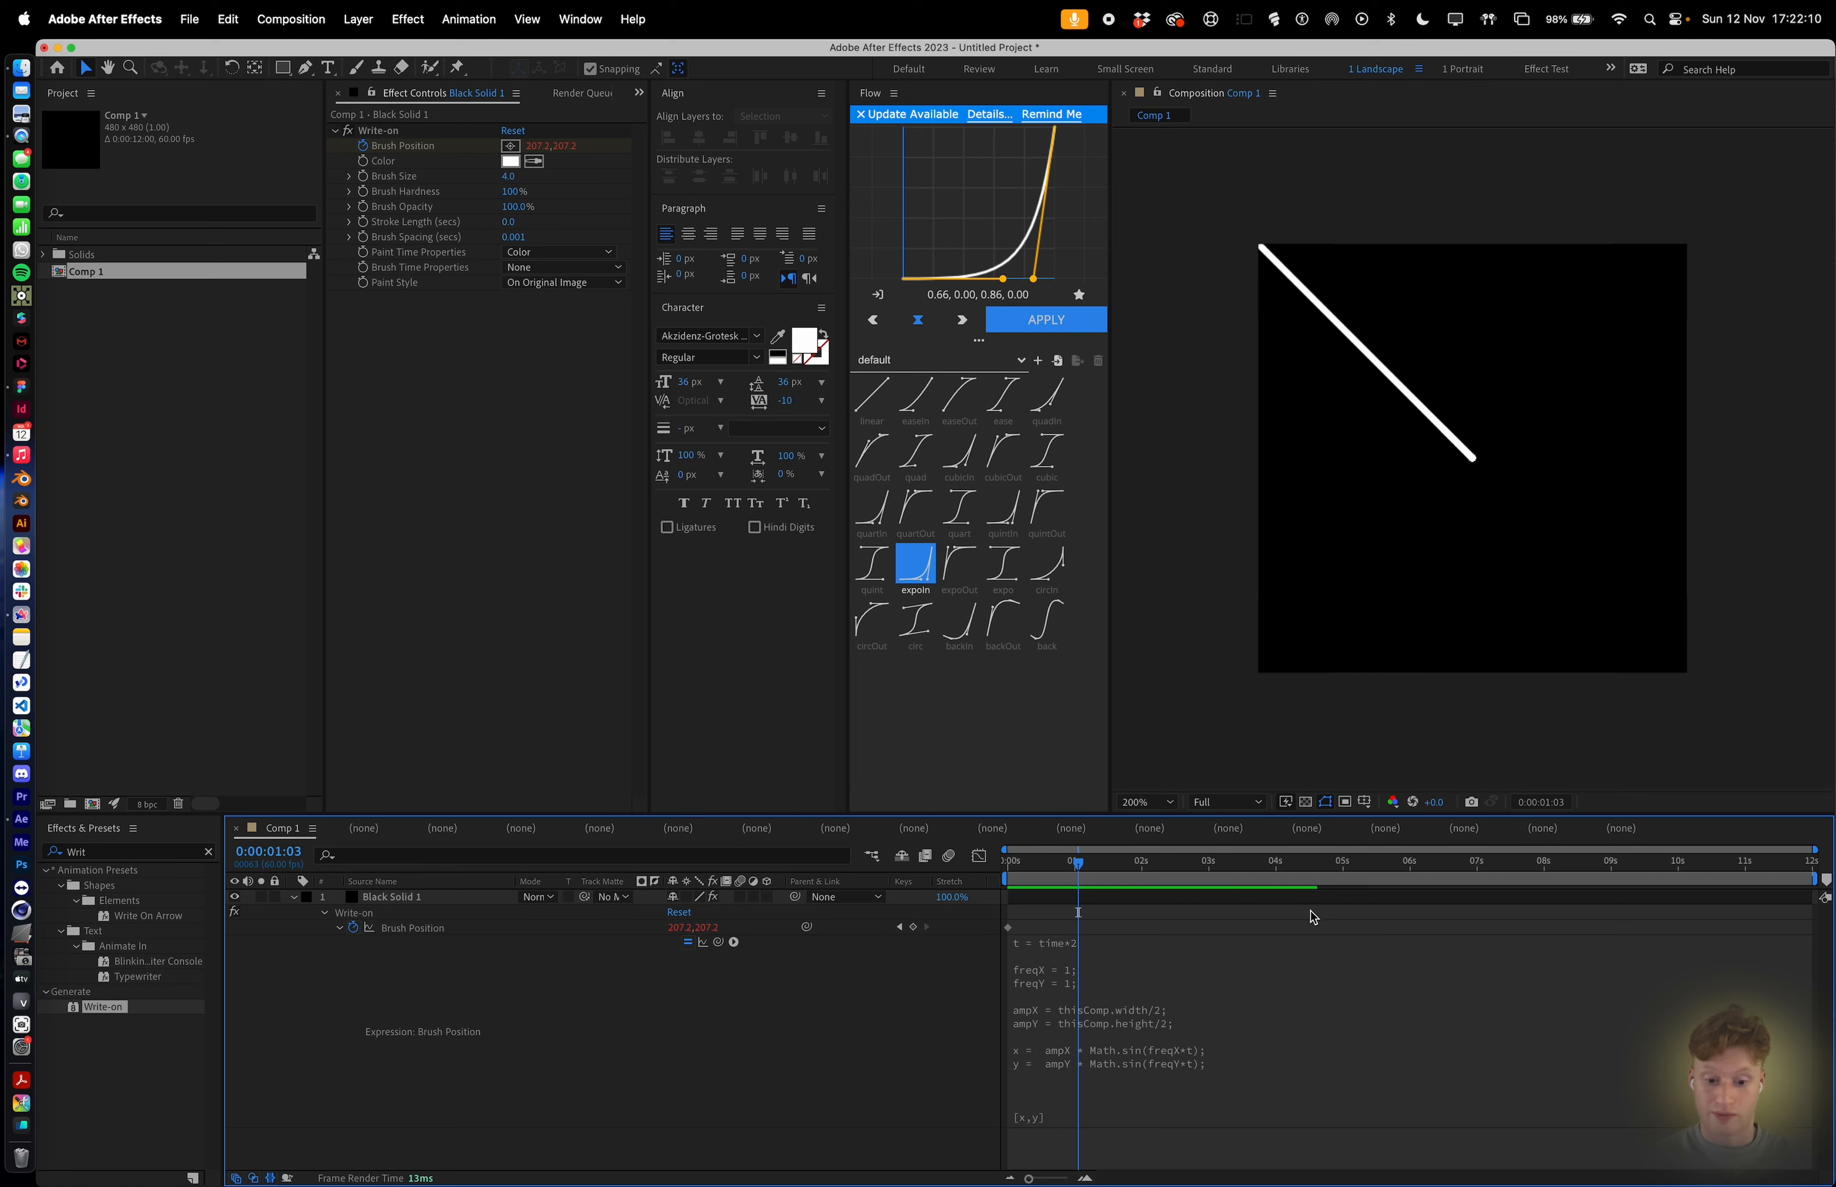
Offset x in the final array by half the comp width, making it [x + thisComp.width/2,y], and apply.
click(1011, 1122)
click(1074, 1117)
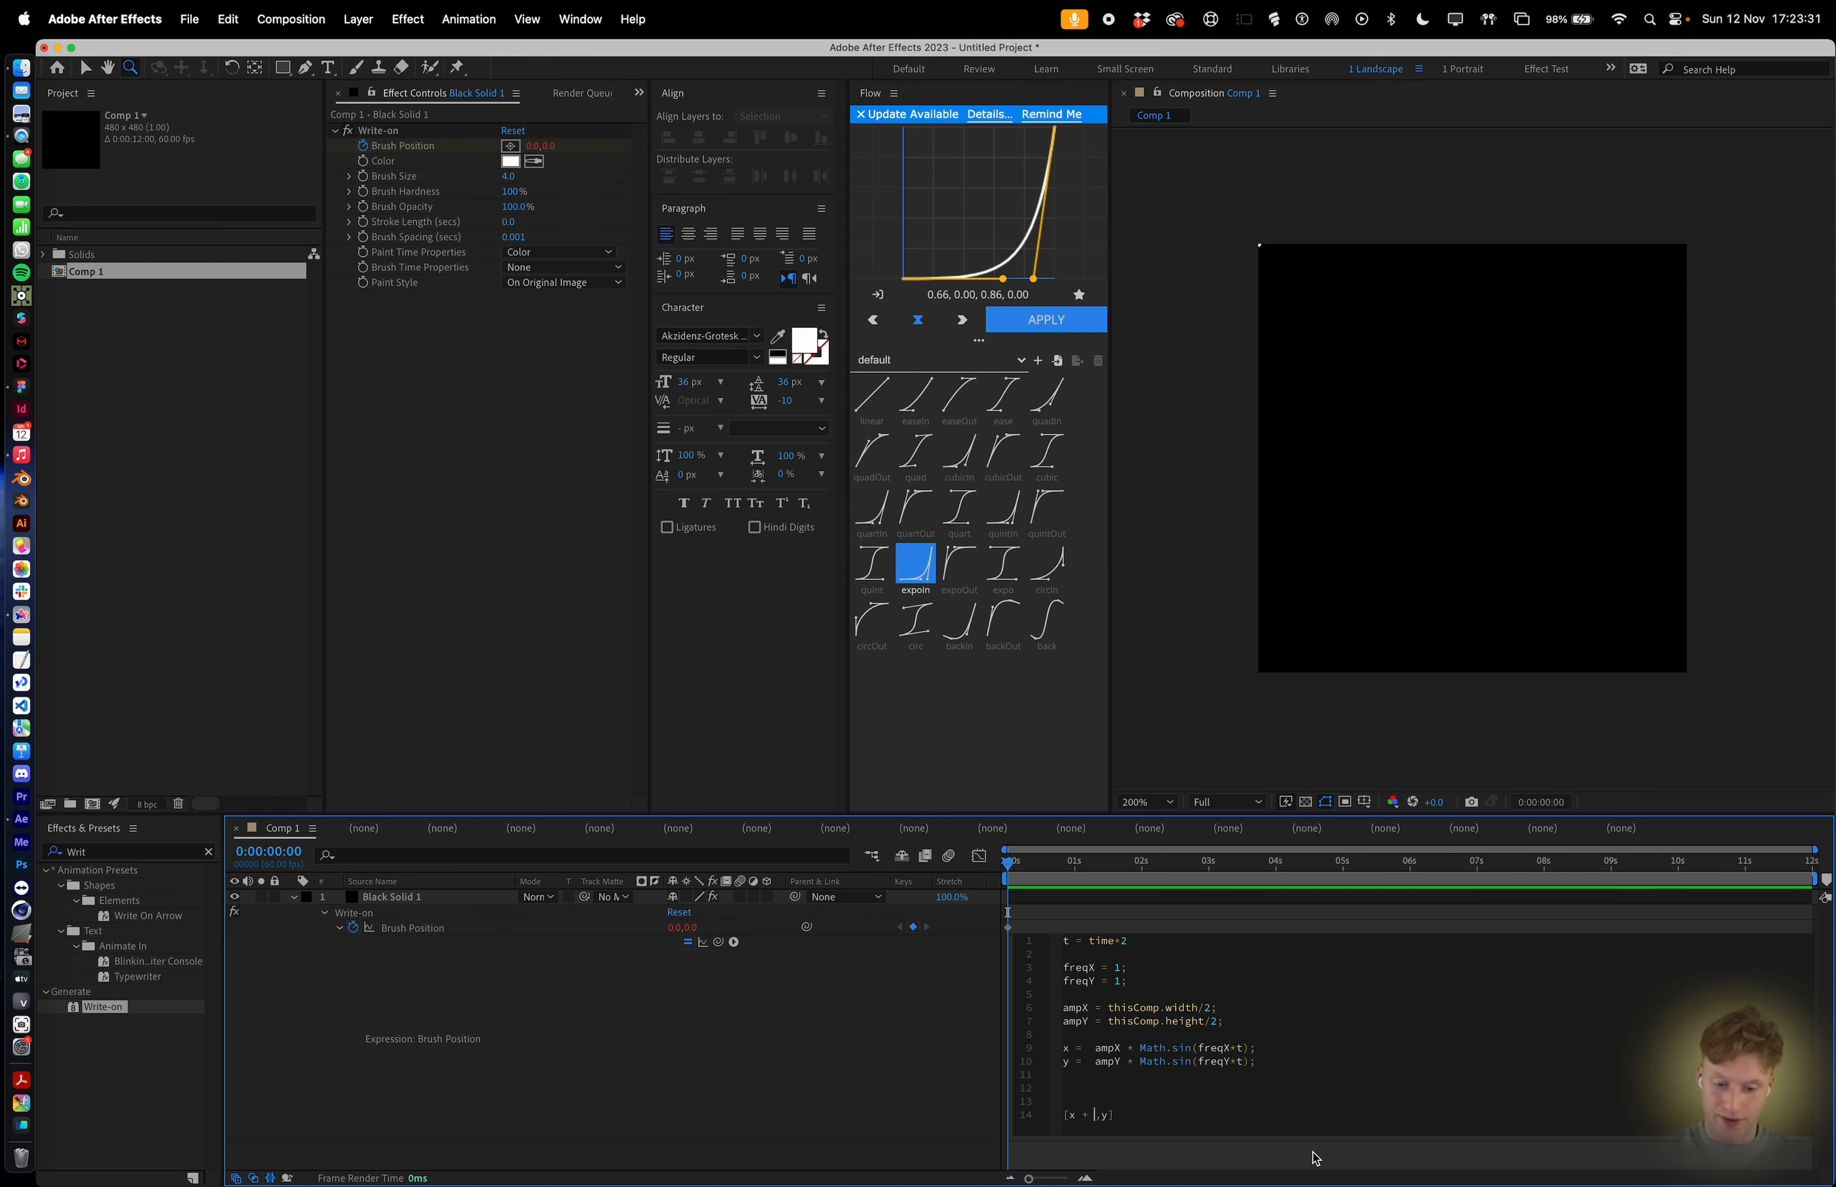
text(this)
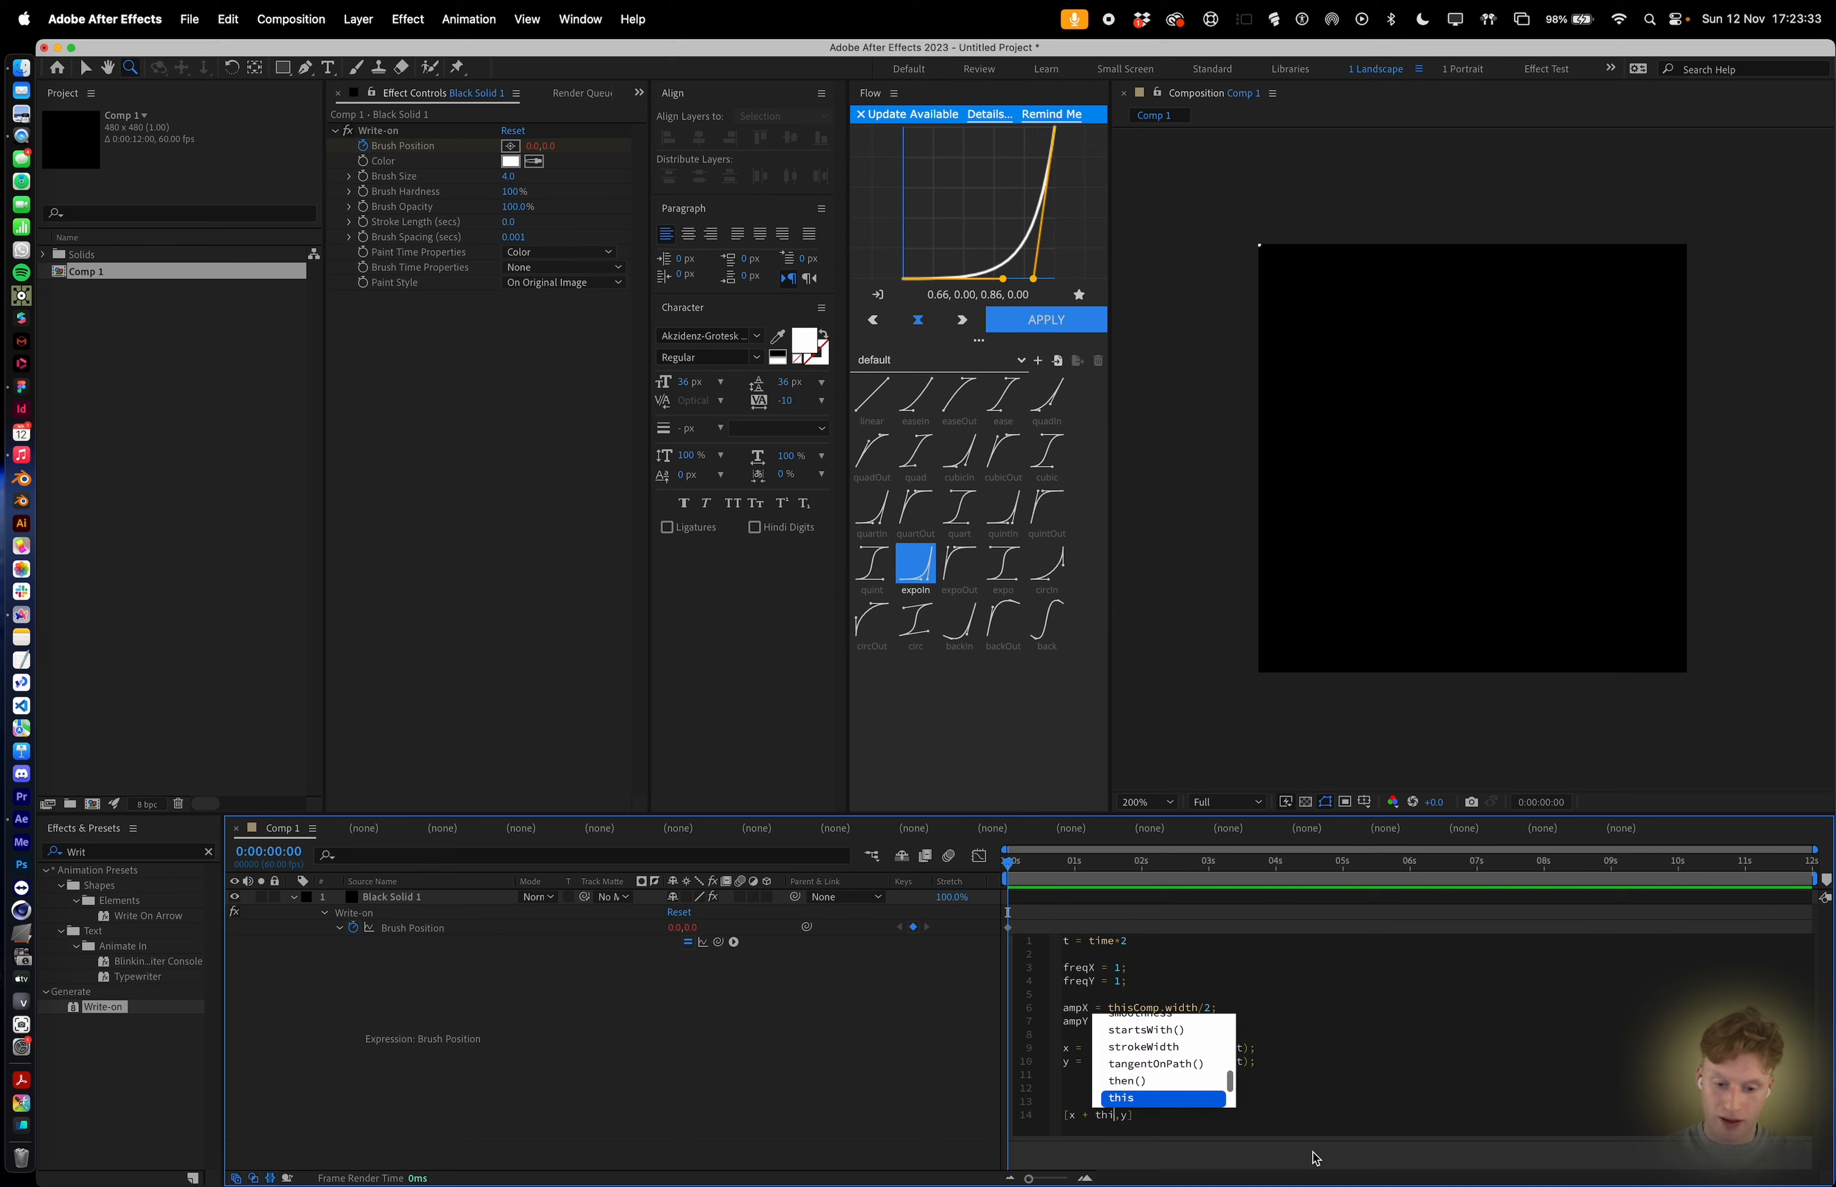
text(Com)
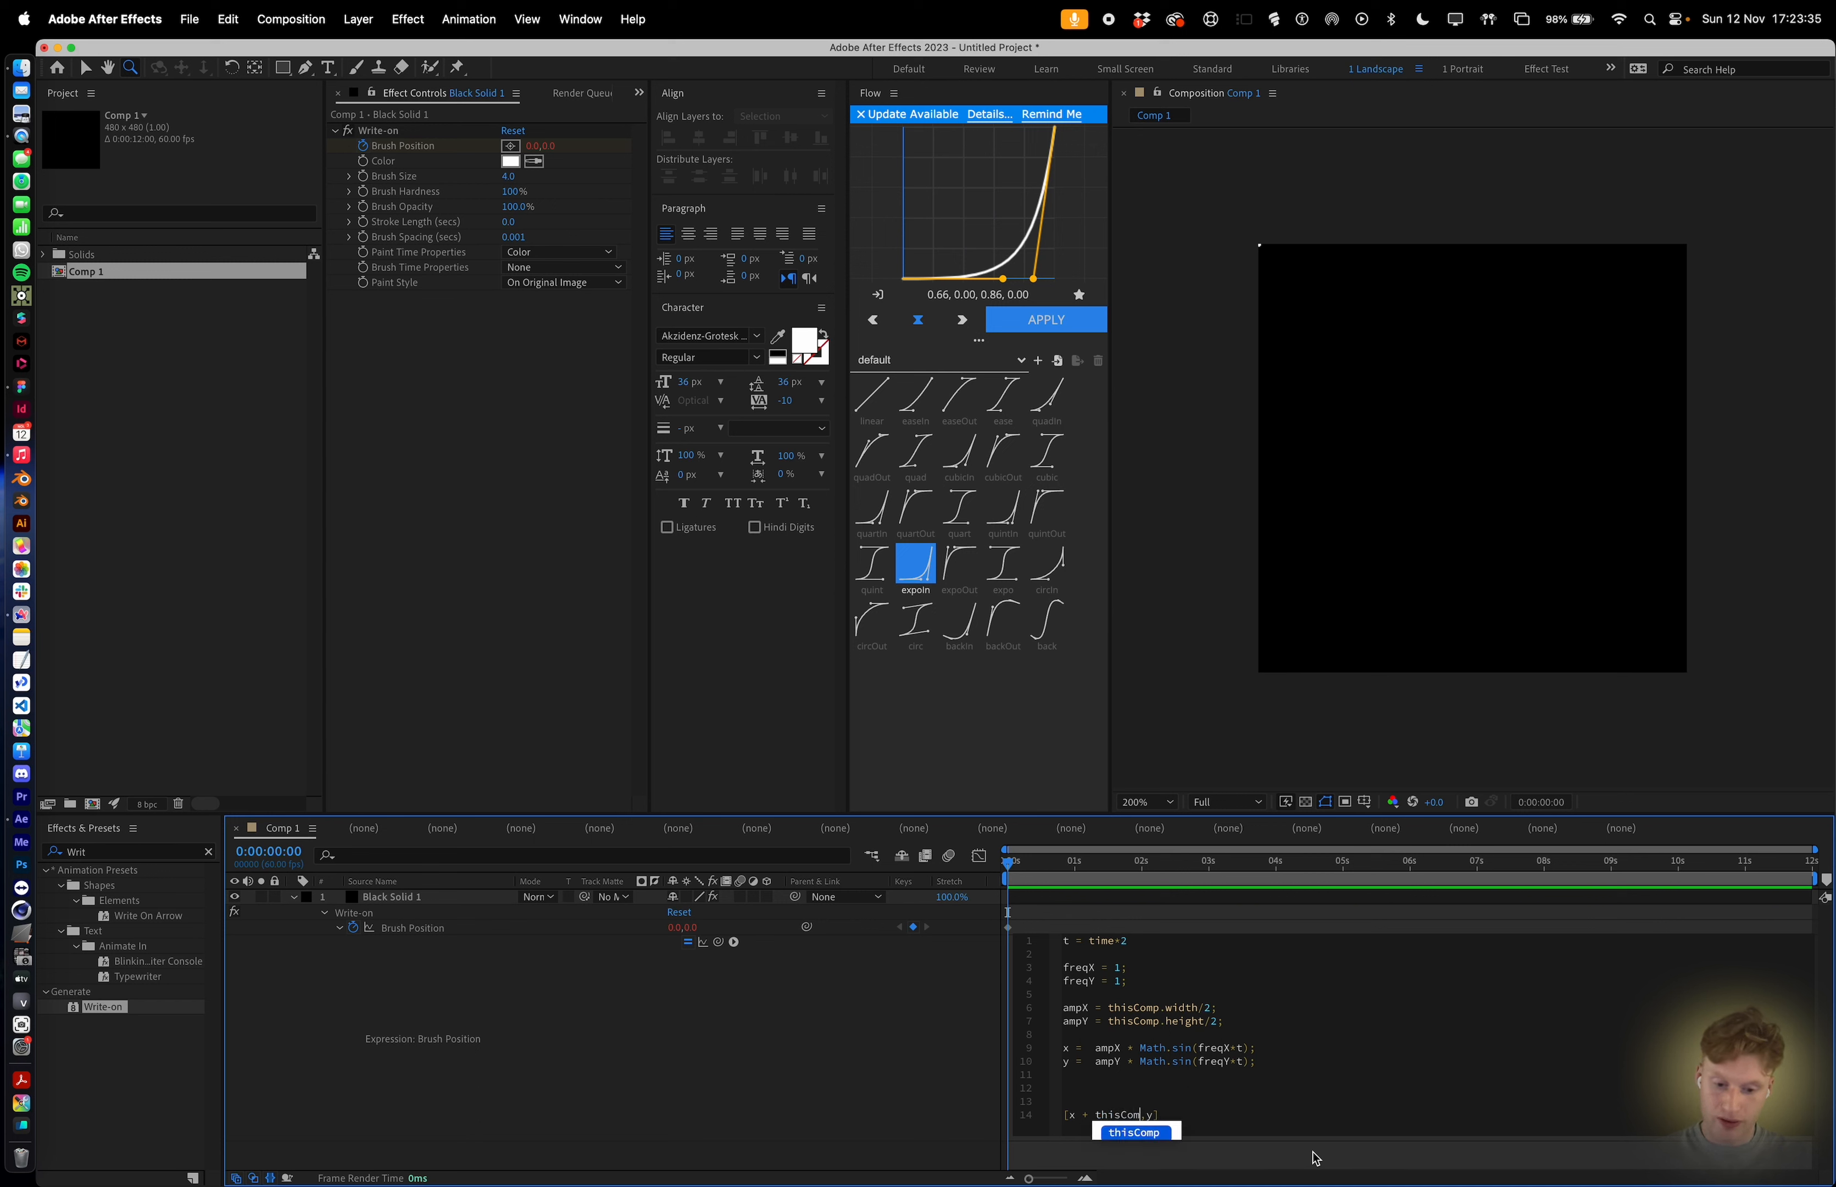
text(p.width)
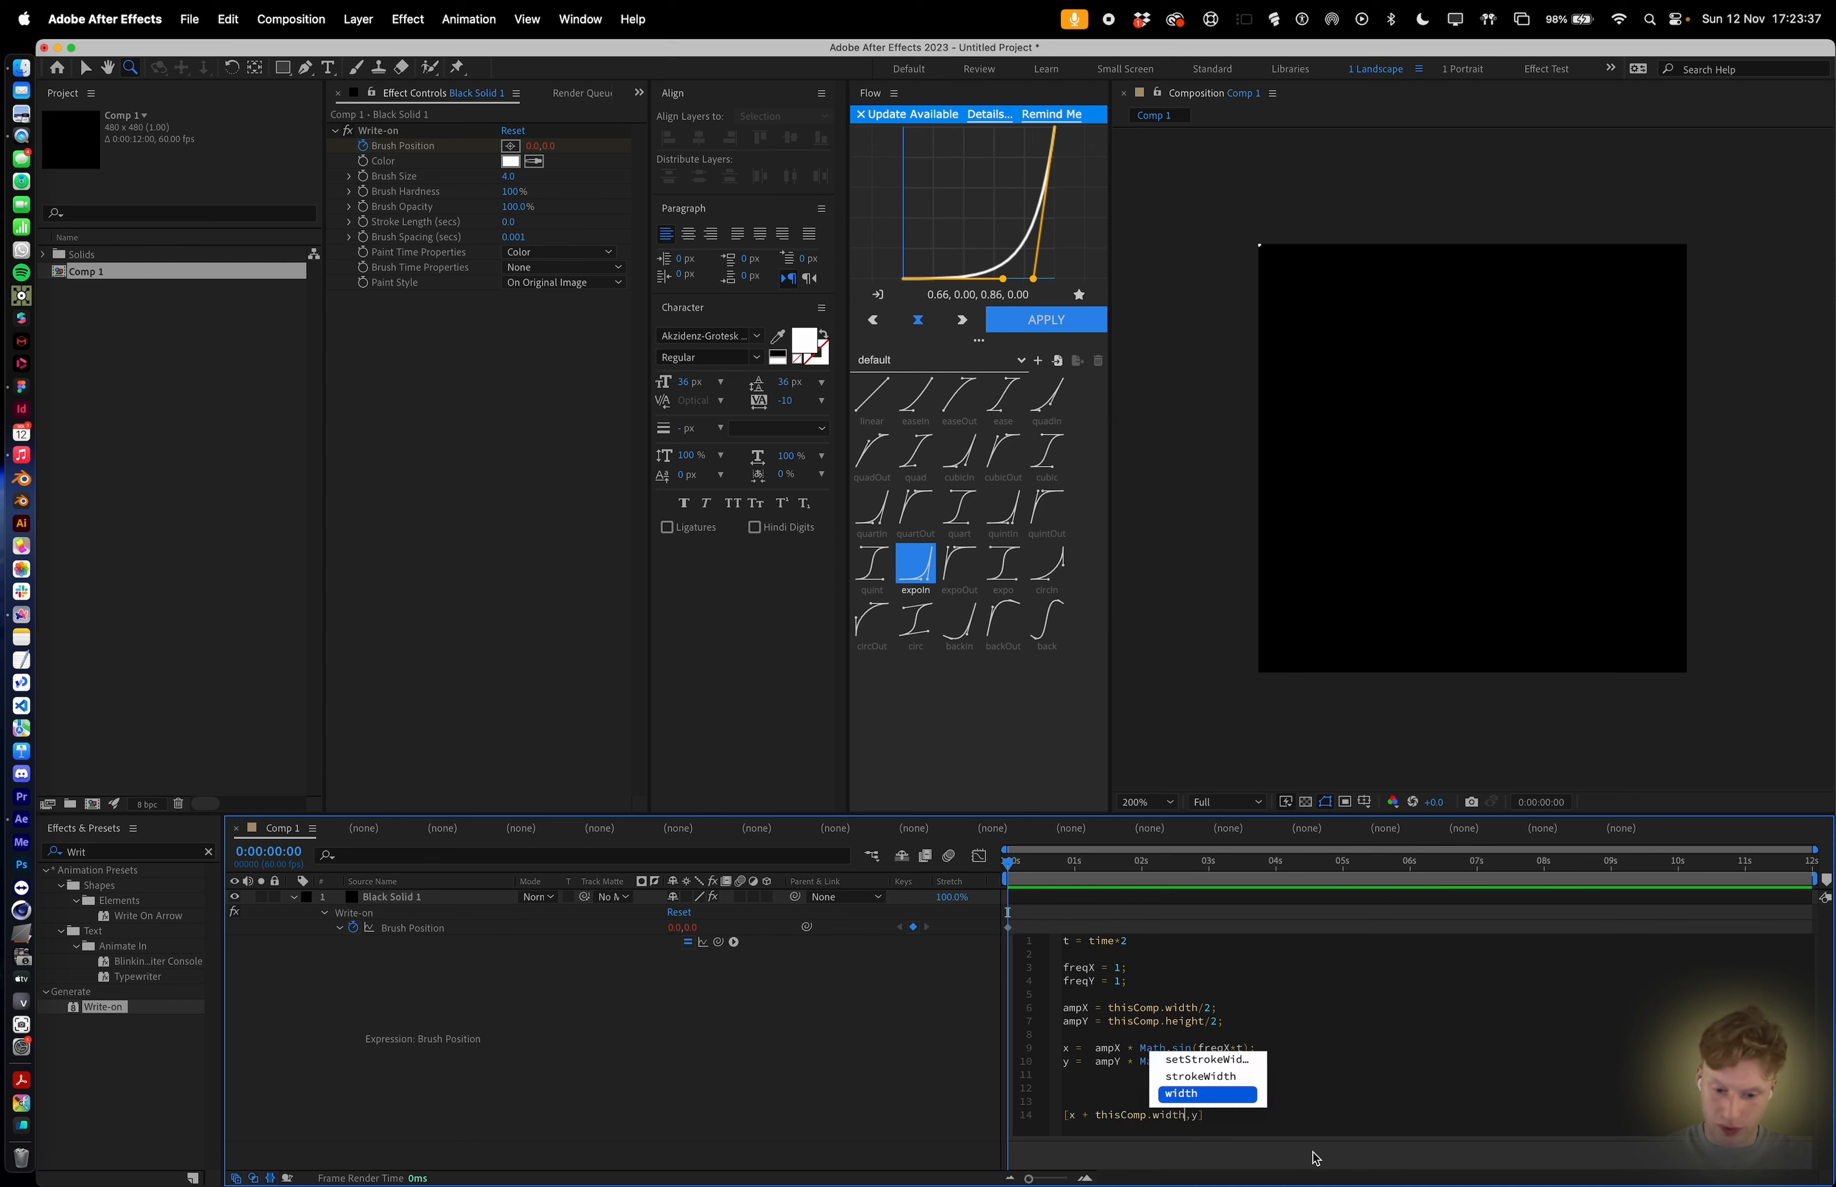
text(/2)
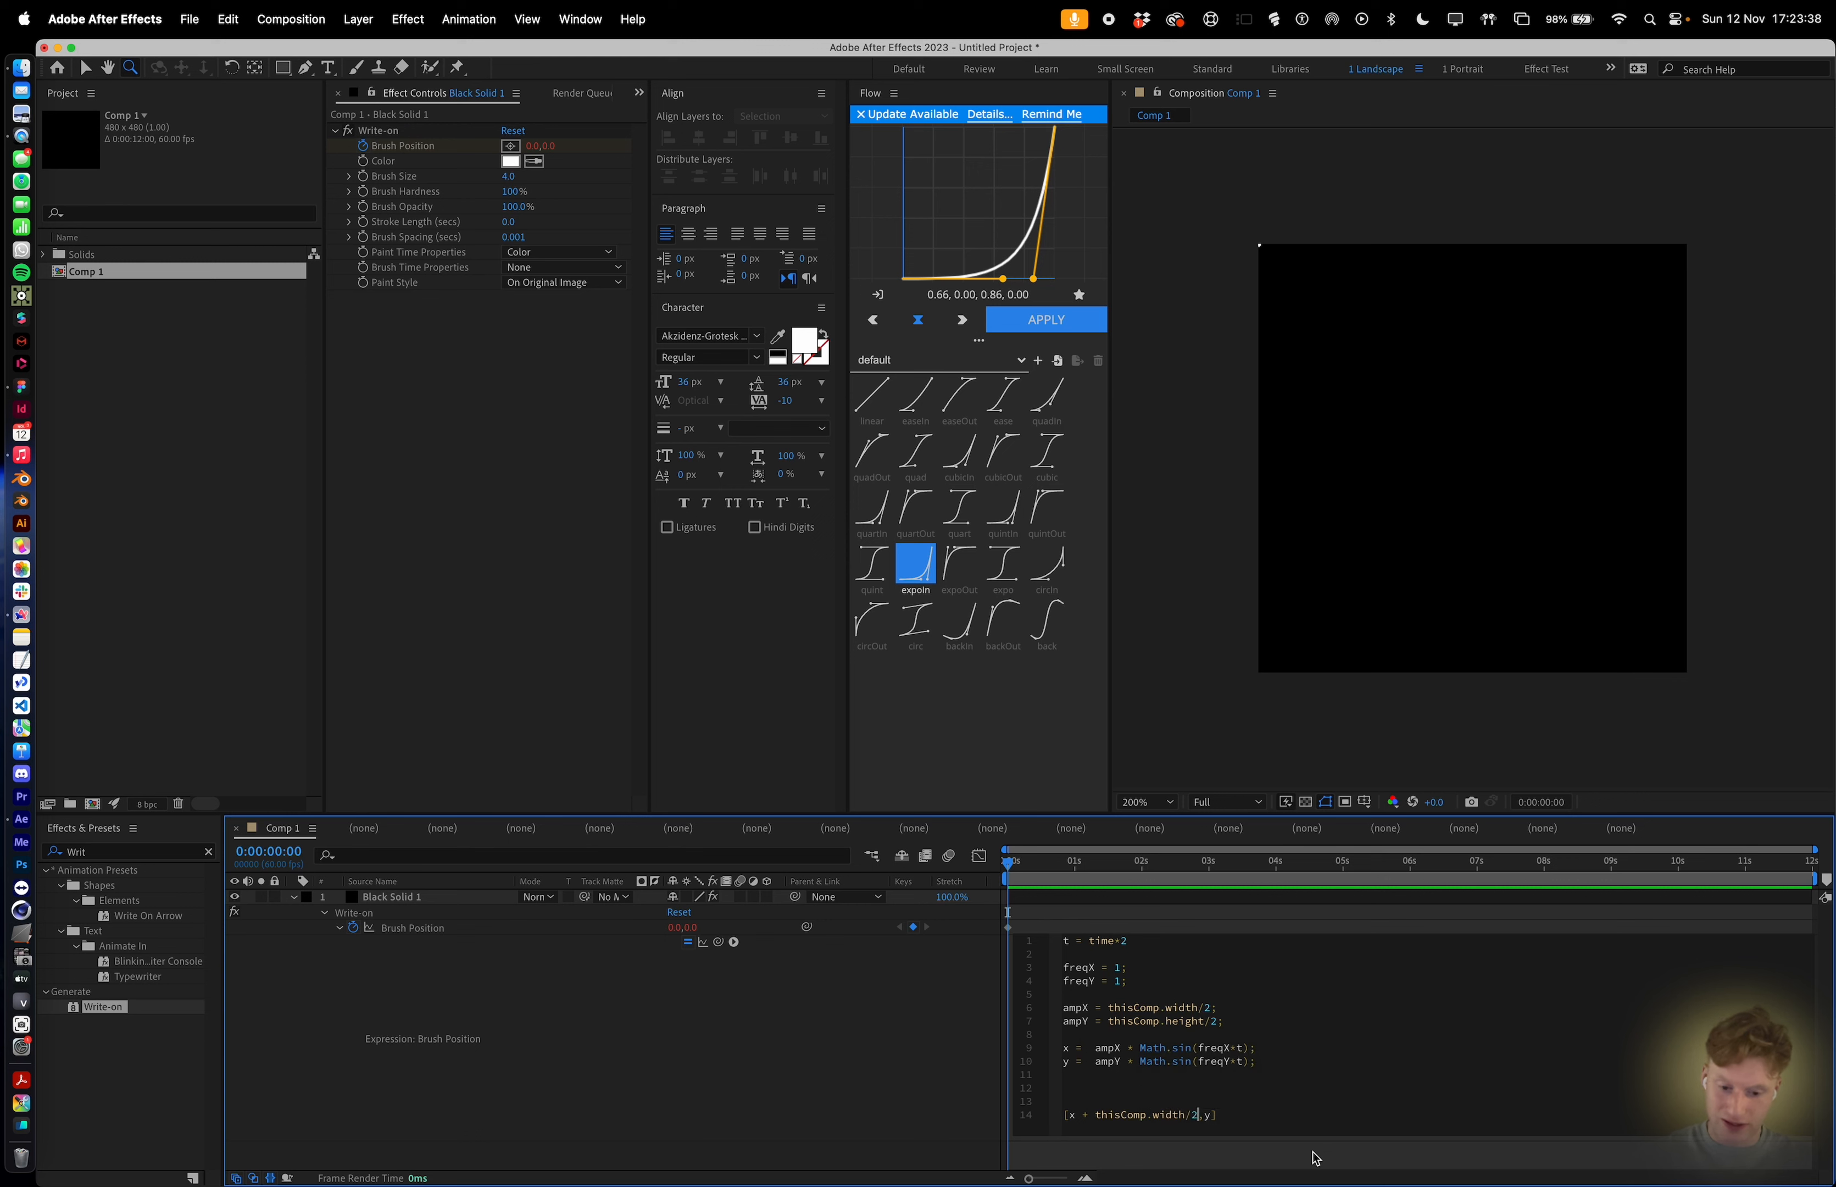
click(1259, 924)
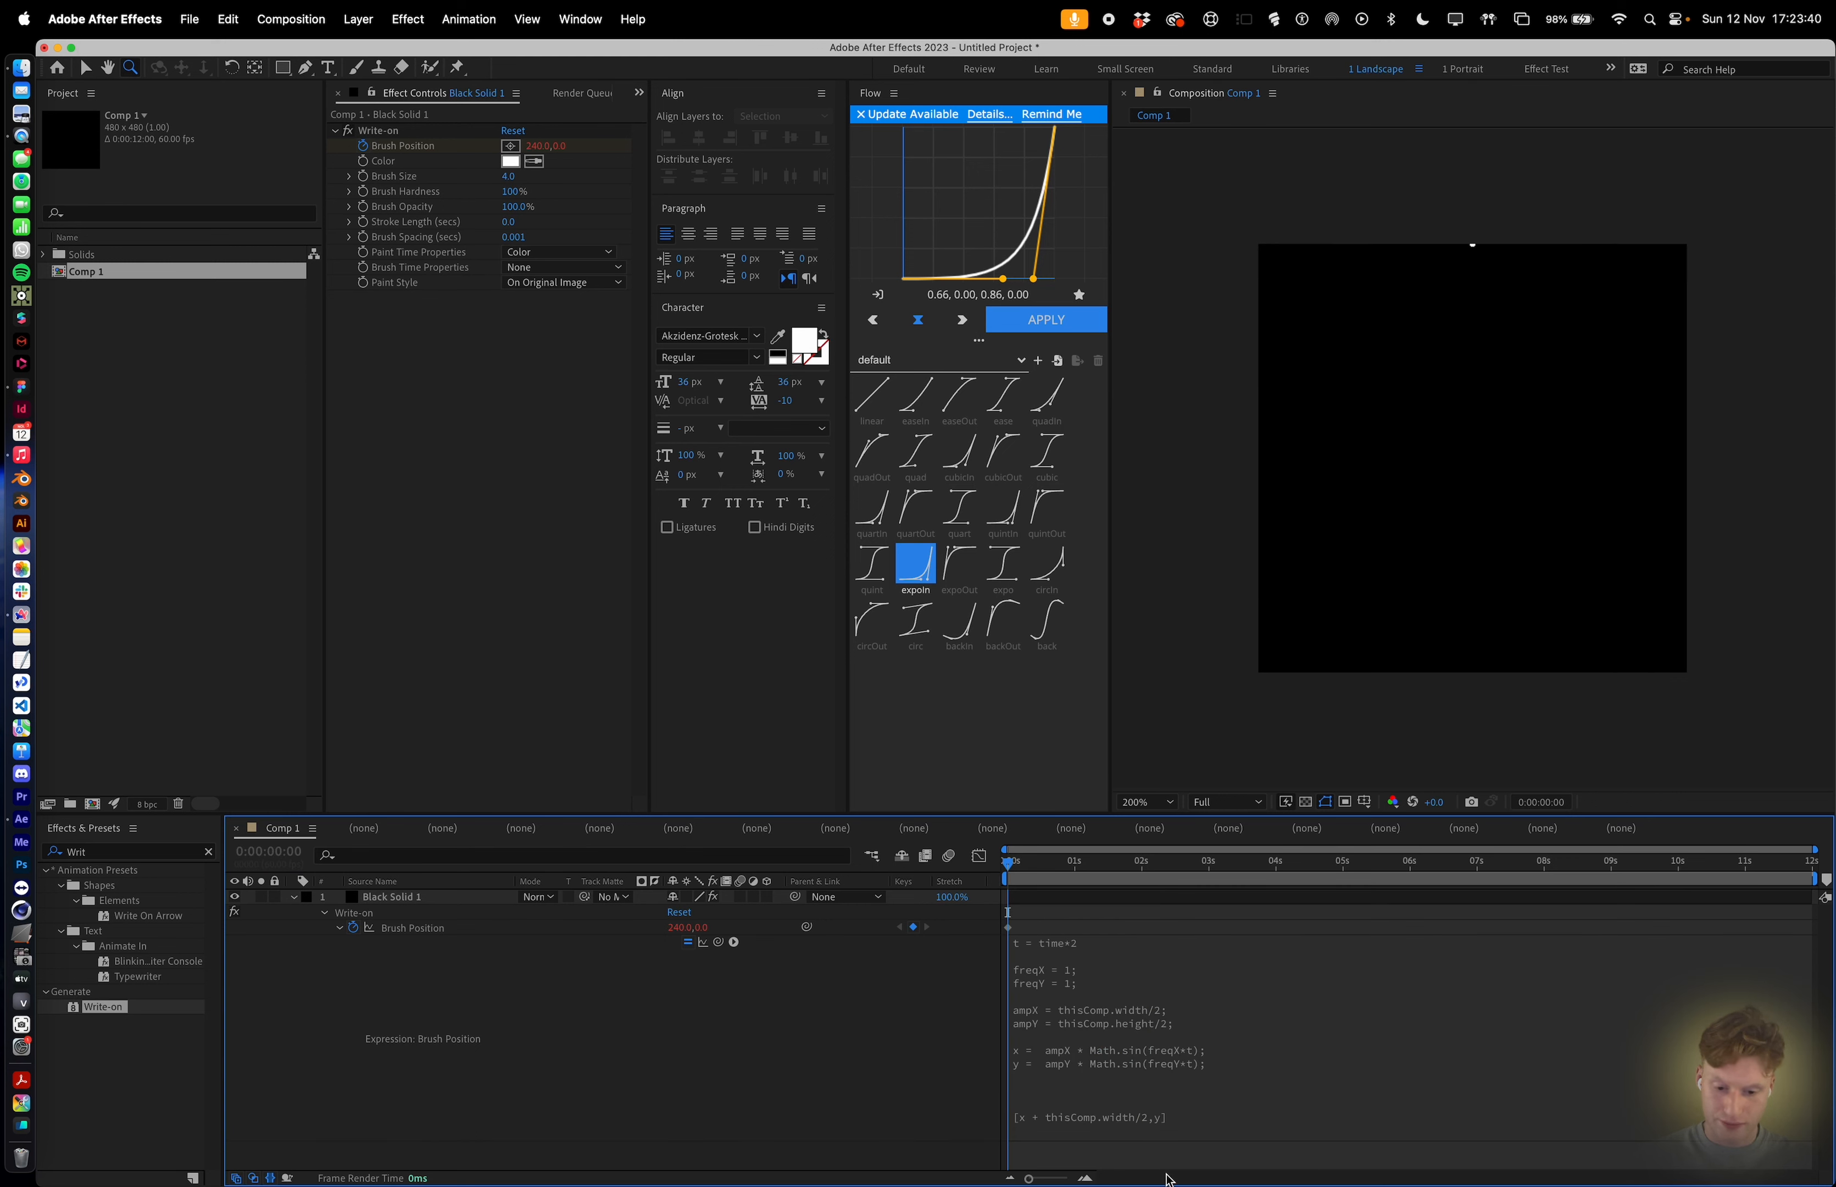
Offset y in the final array by thisComp.height/2, apply the expression and preview the playback.
click(1171, 1105)
click(1205, 1114)
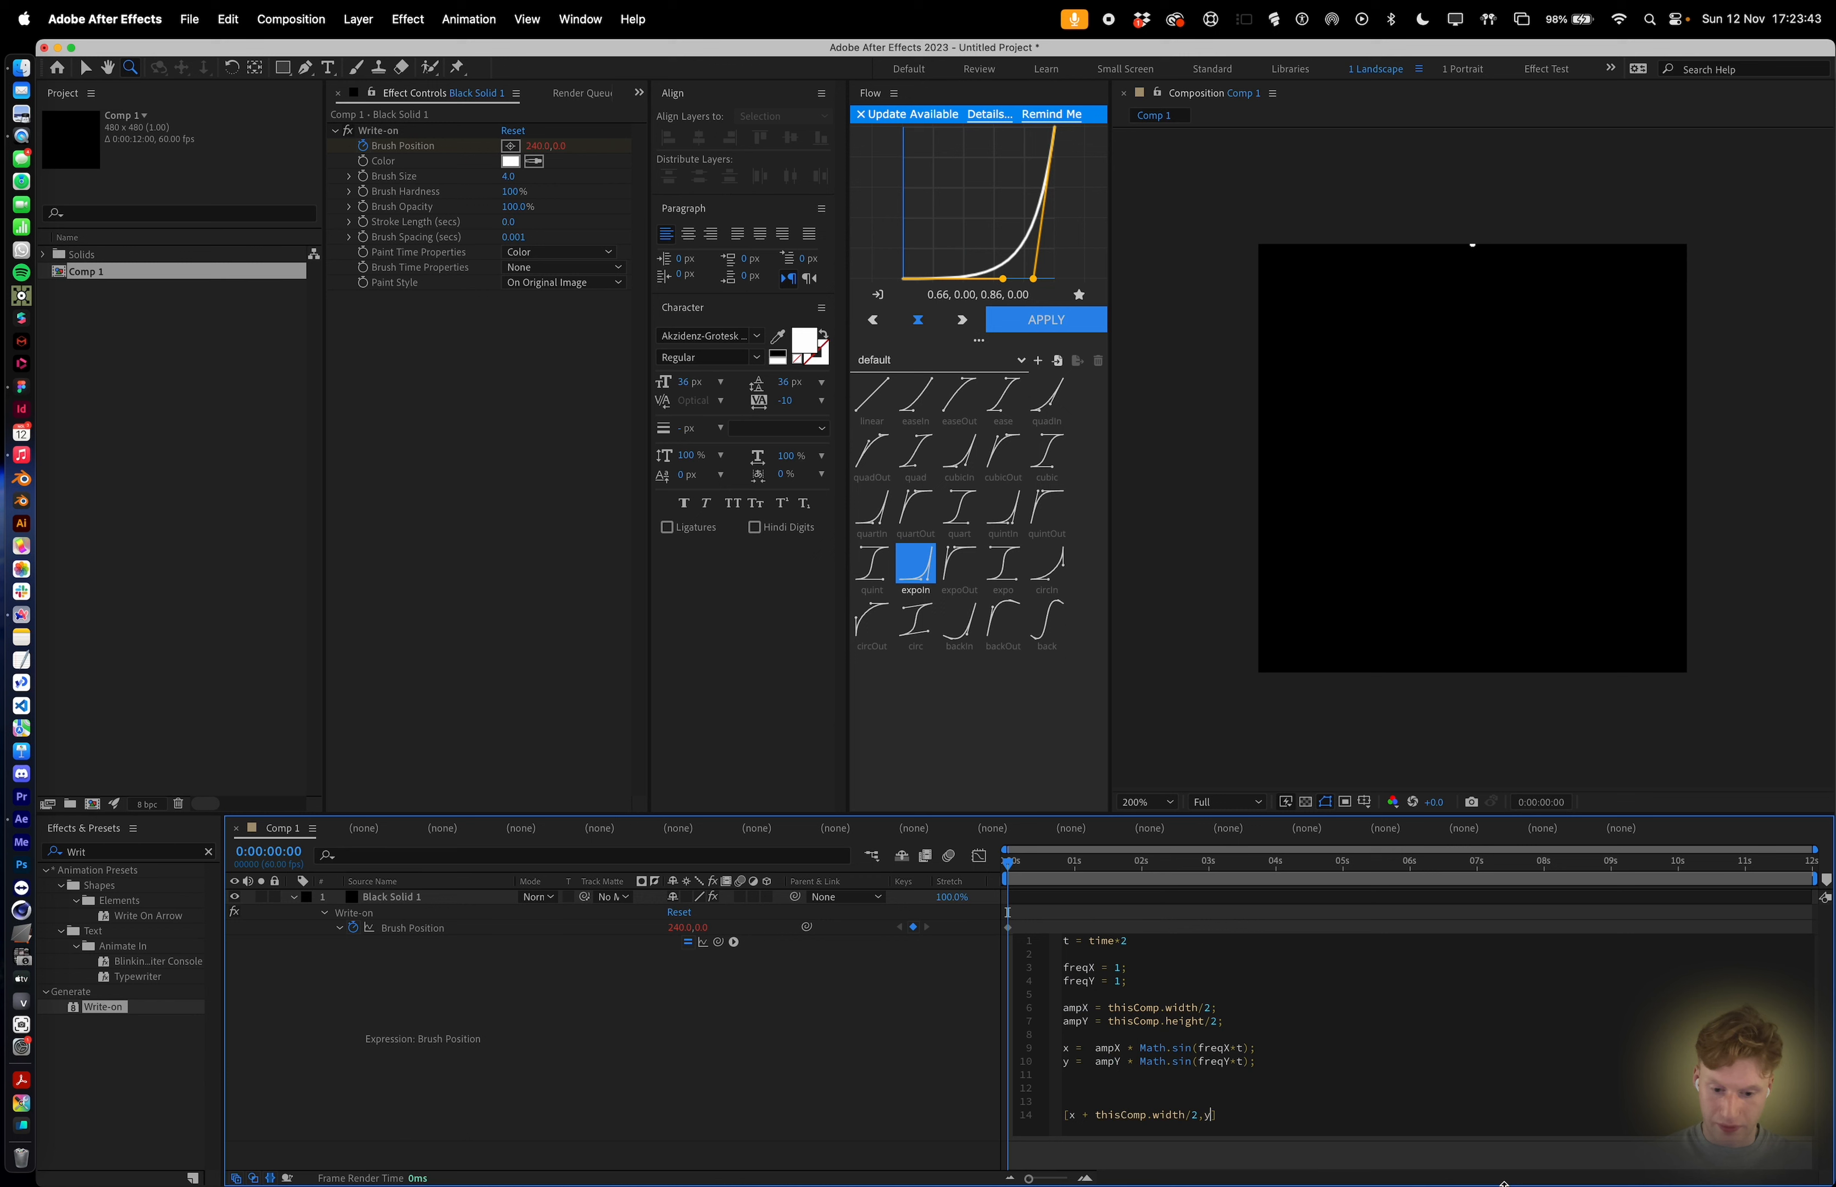
text(+ )
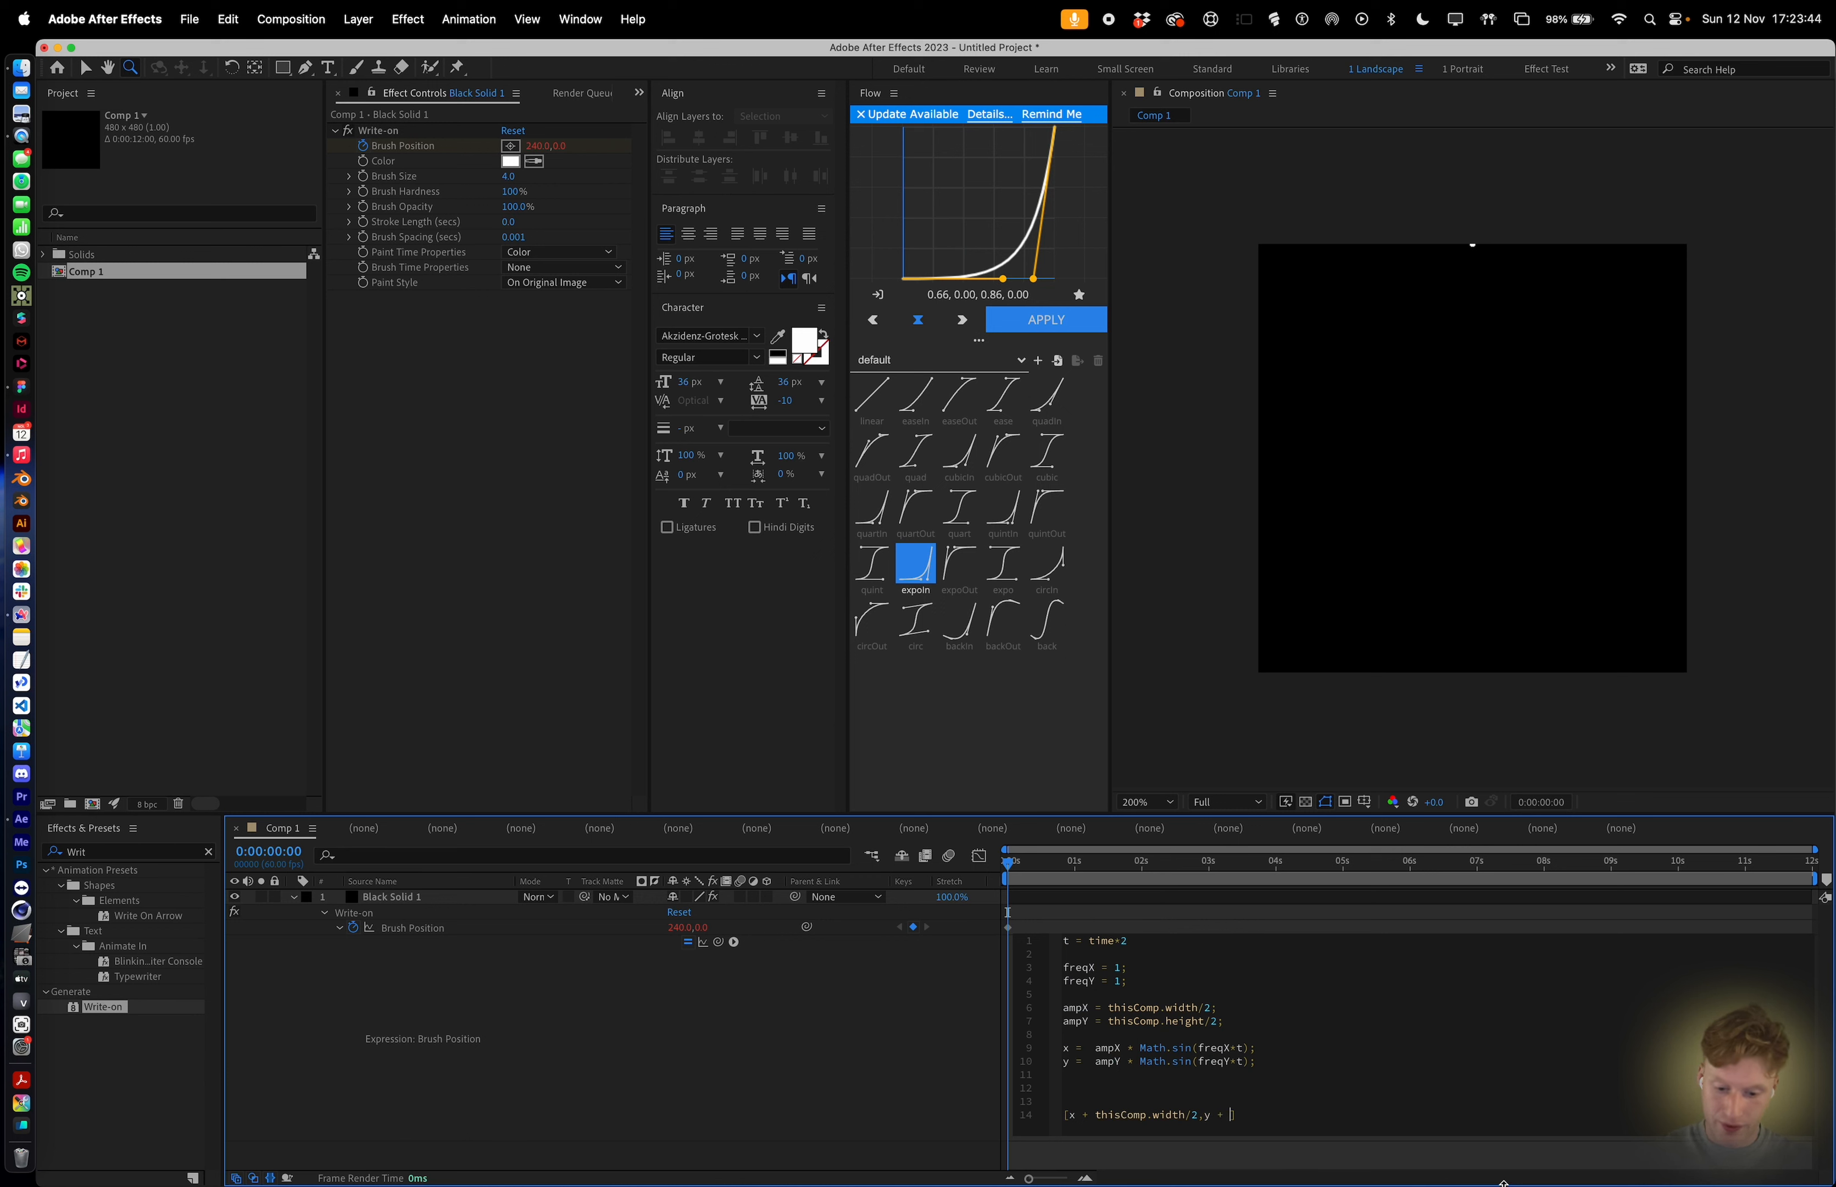
text(this)
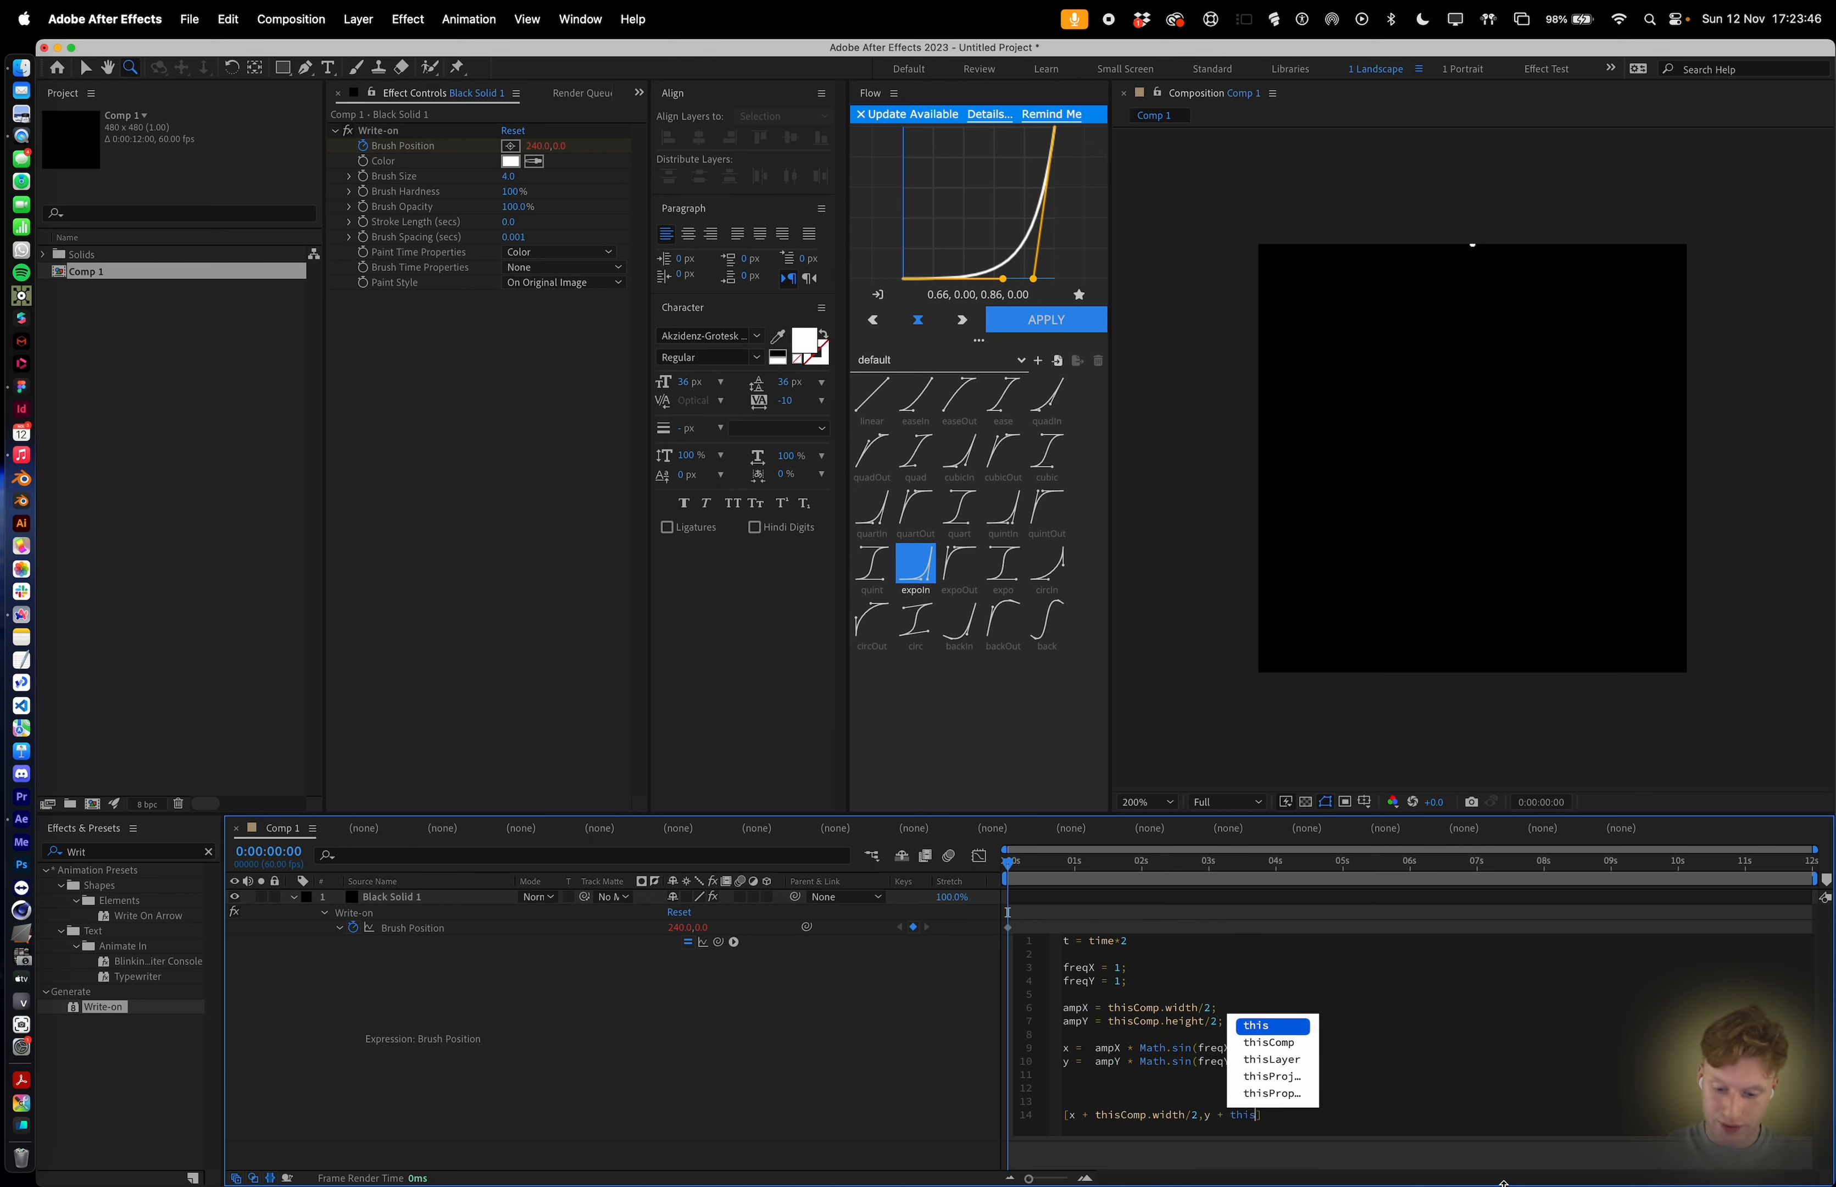
text(Comp)
text(.)
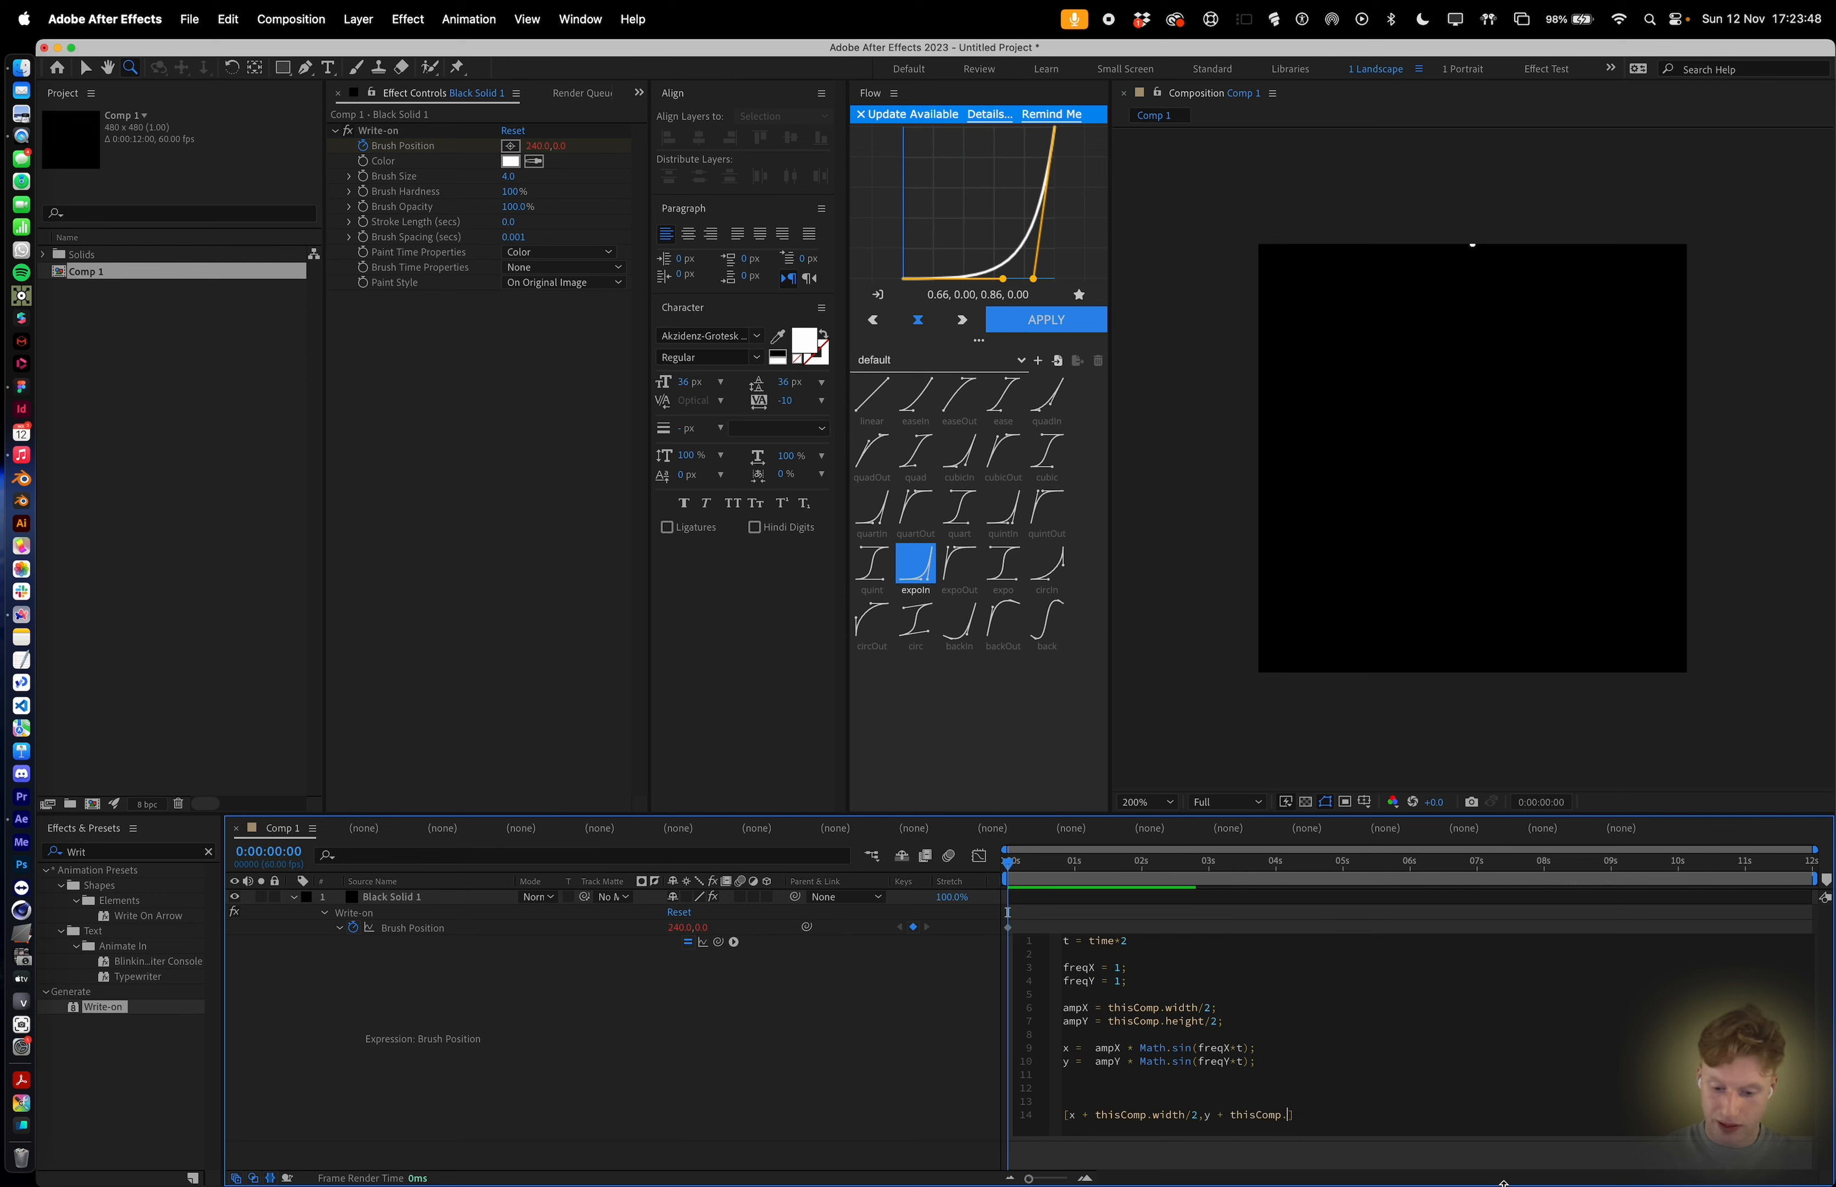
text(height/2])
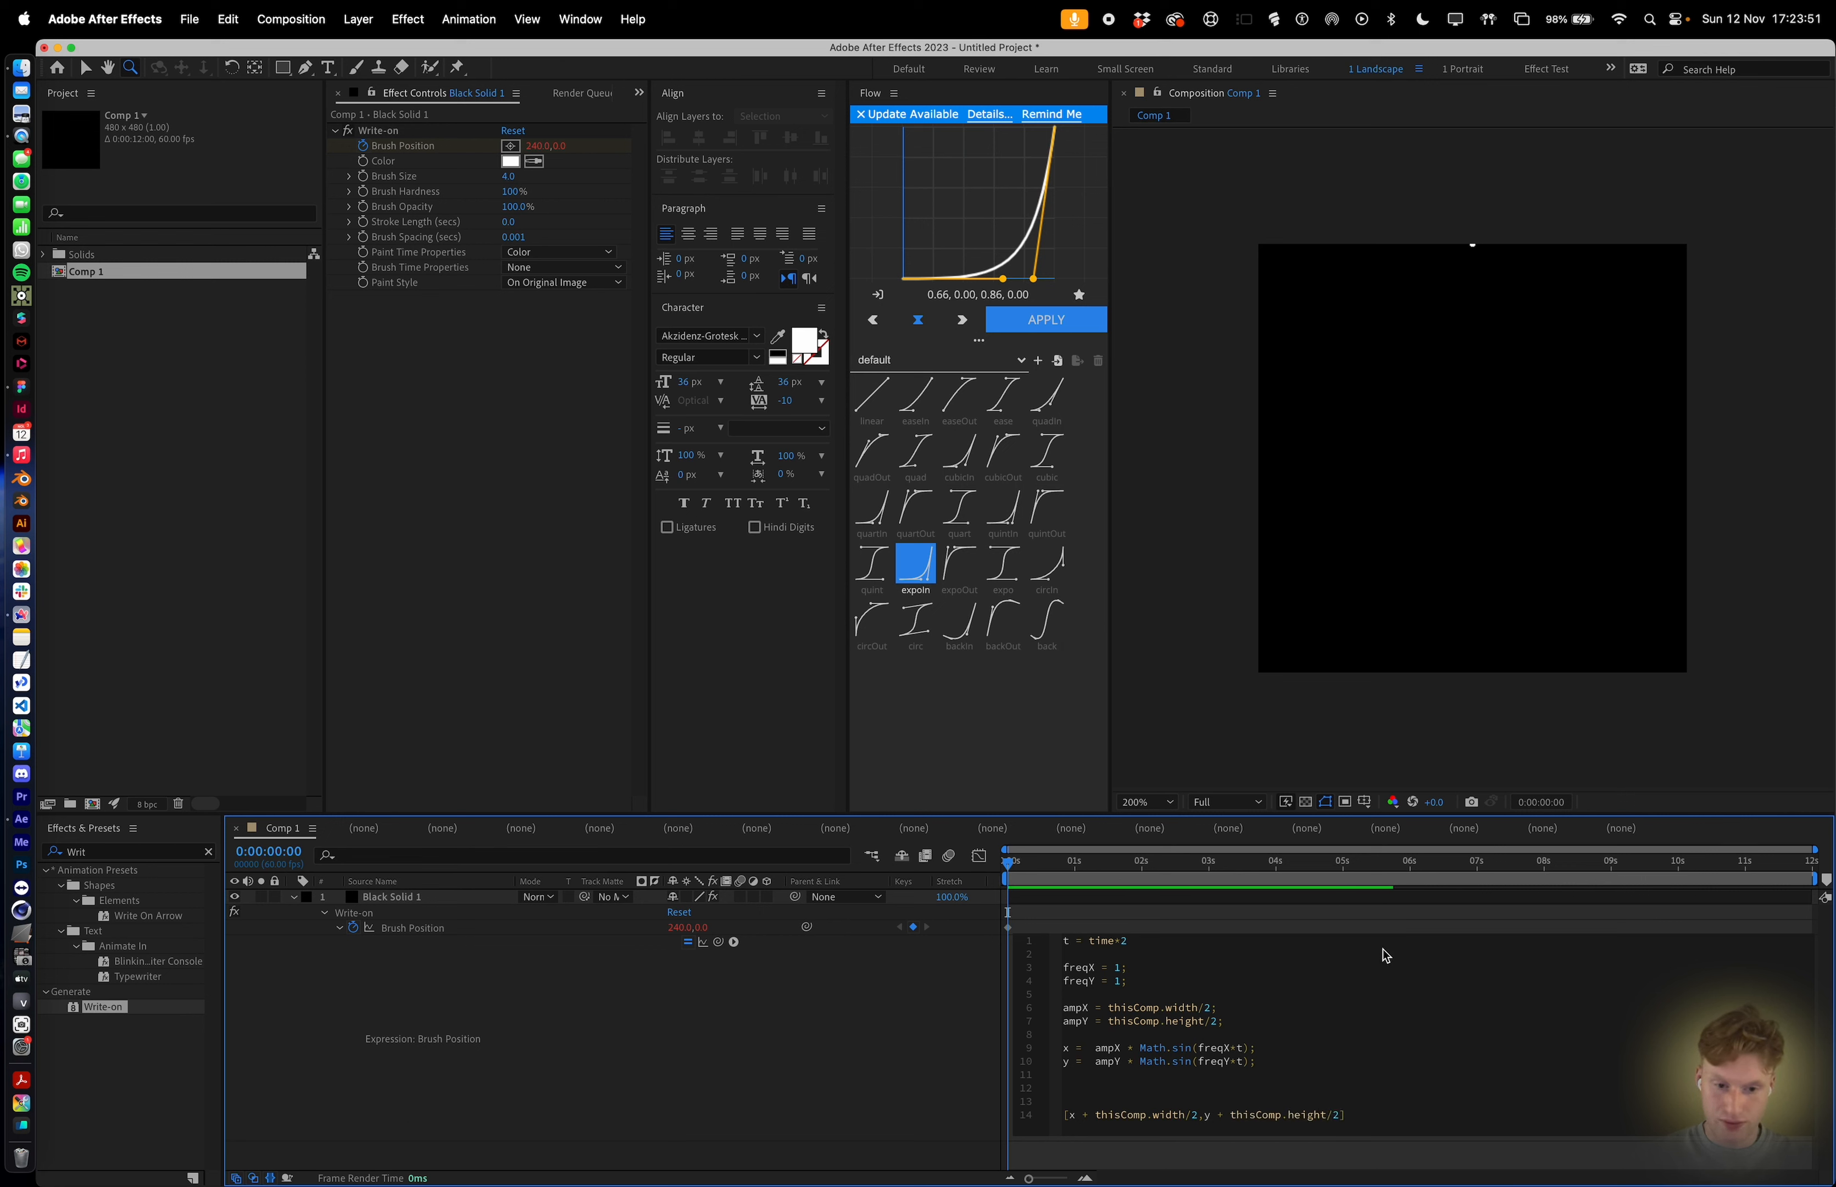
click(1389, 918)
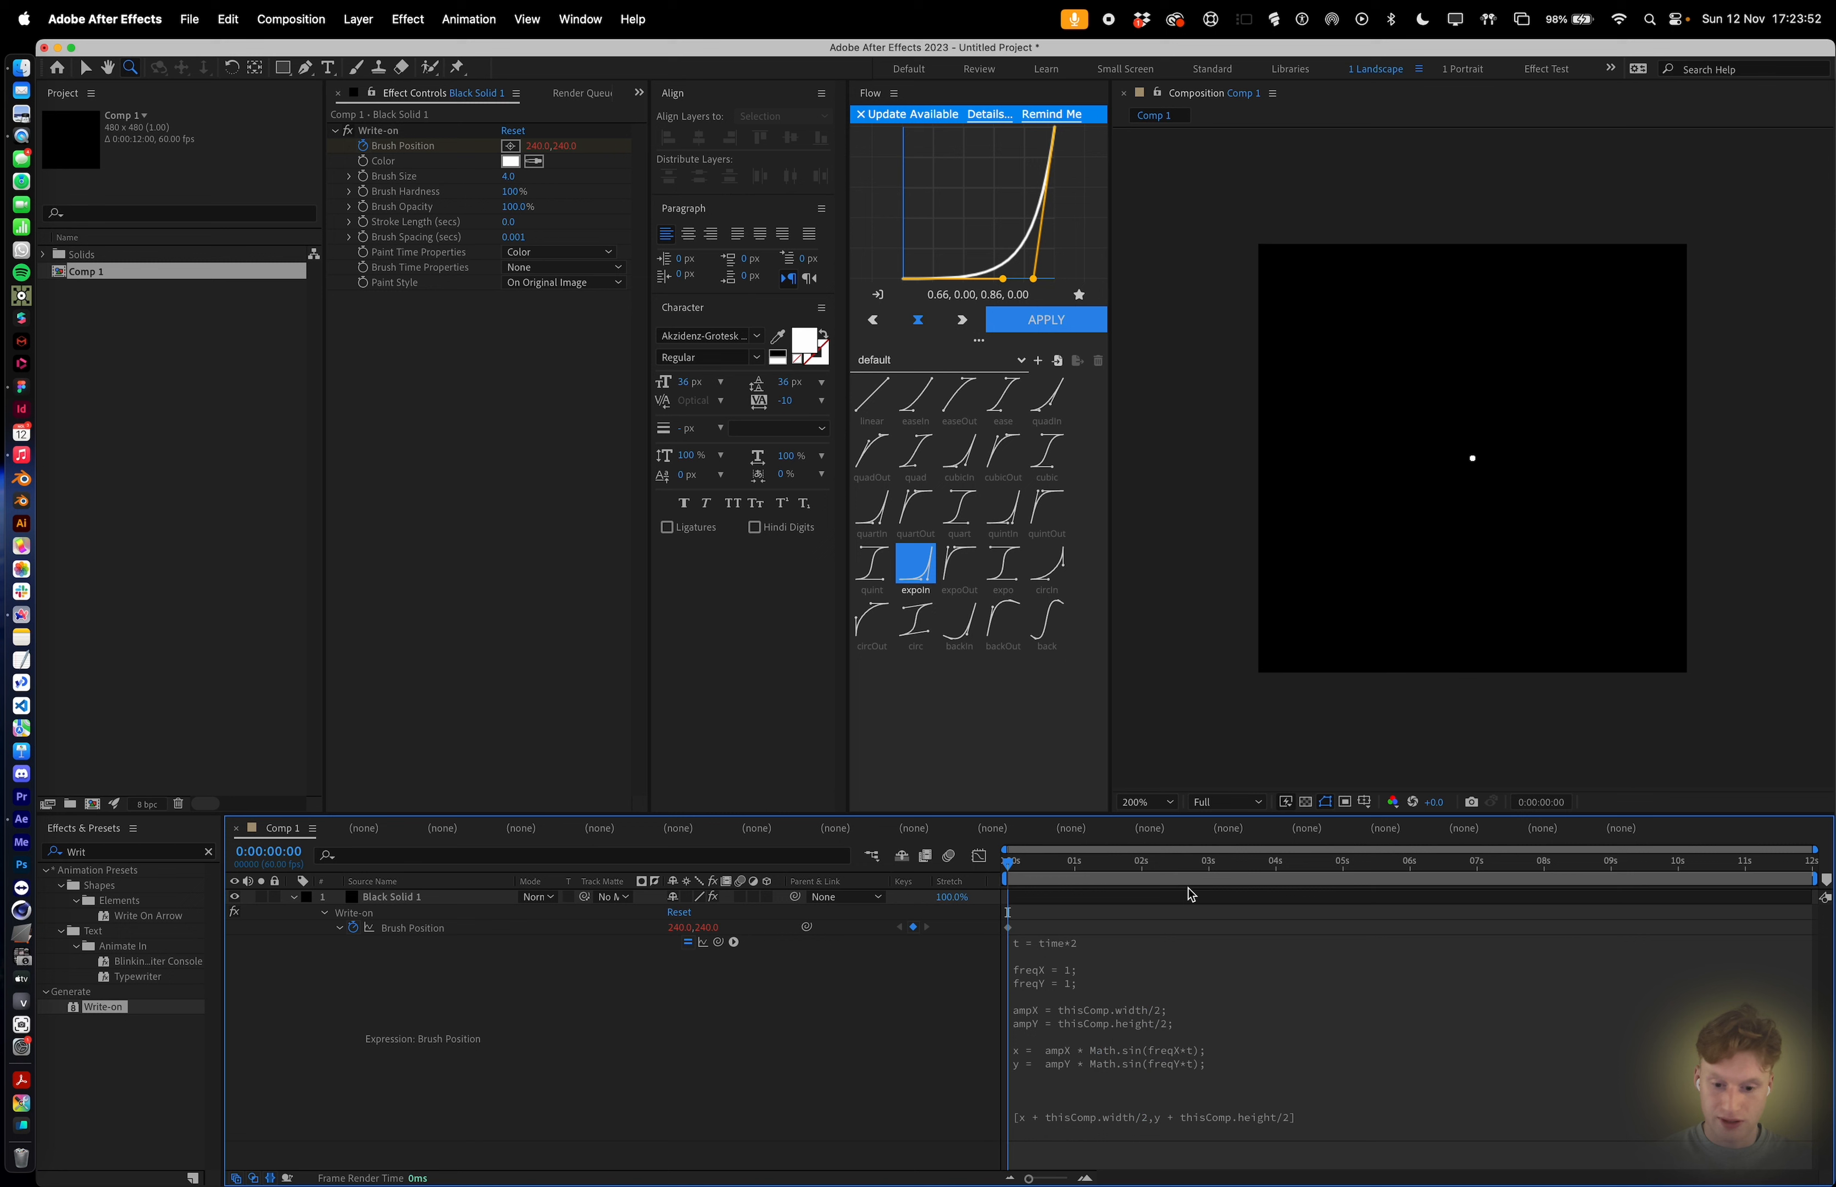
key(space)
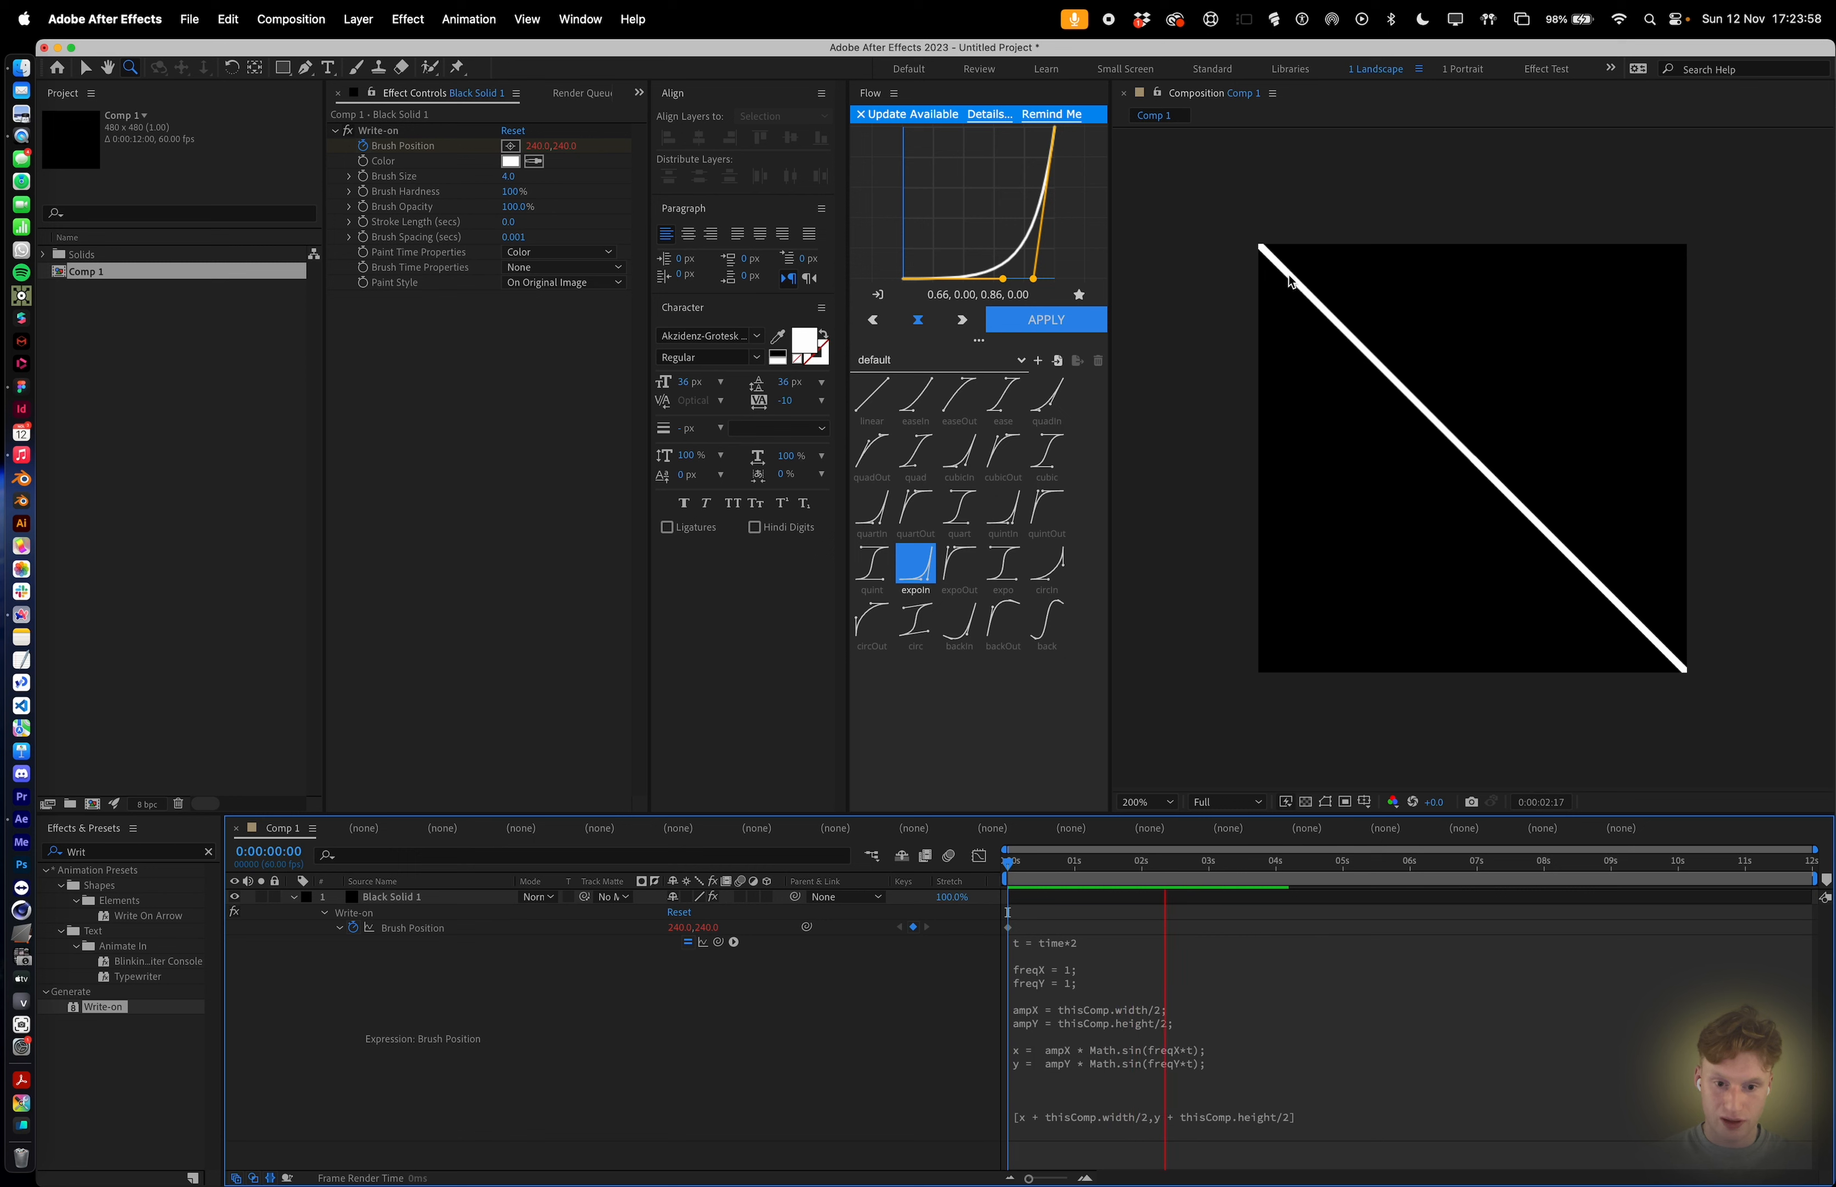
Change ampX and ampY to divide the comp width and height by 2.5, and apply.
click(1236, 1051)
click(1217, 1022)
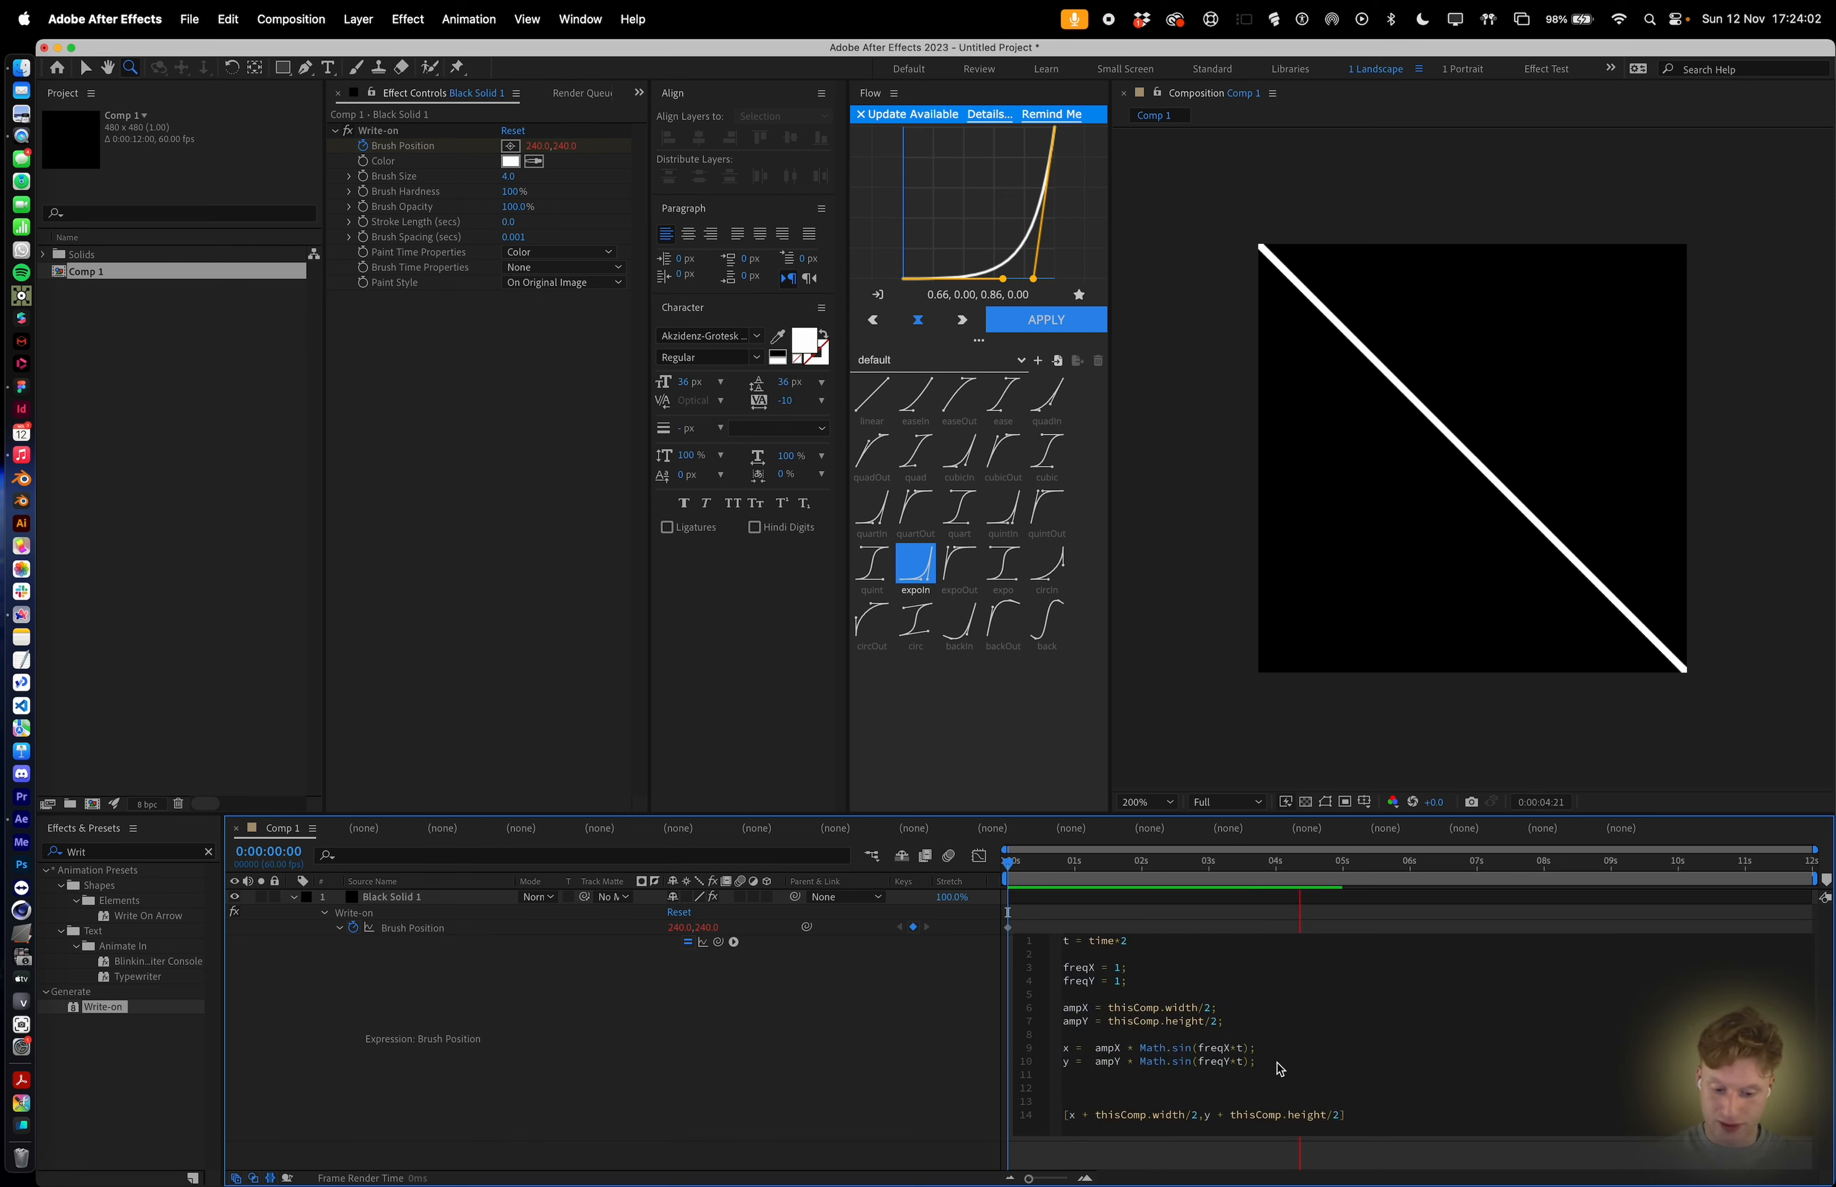
click(1212, 1010)
text(.5)
click(1241, 940)
click(1183, 882)
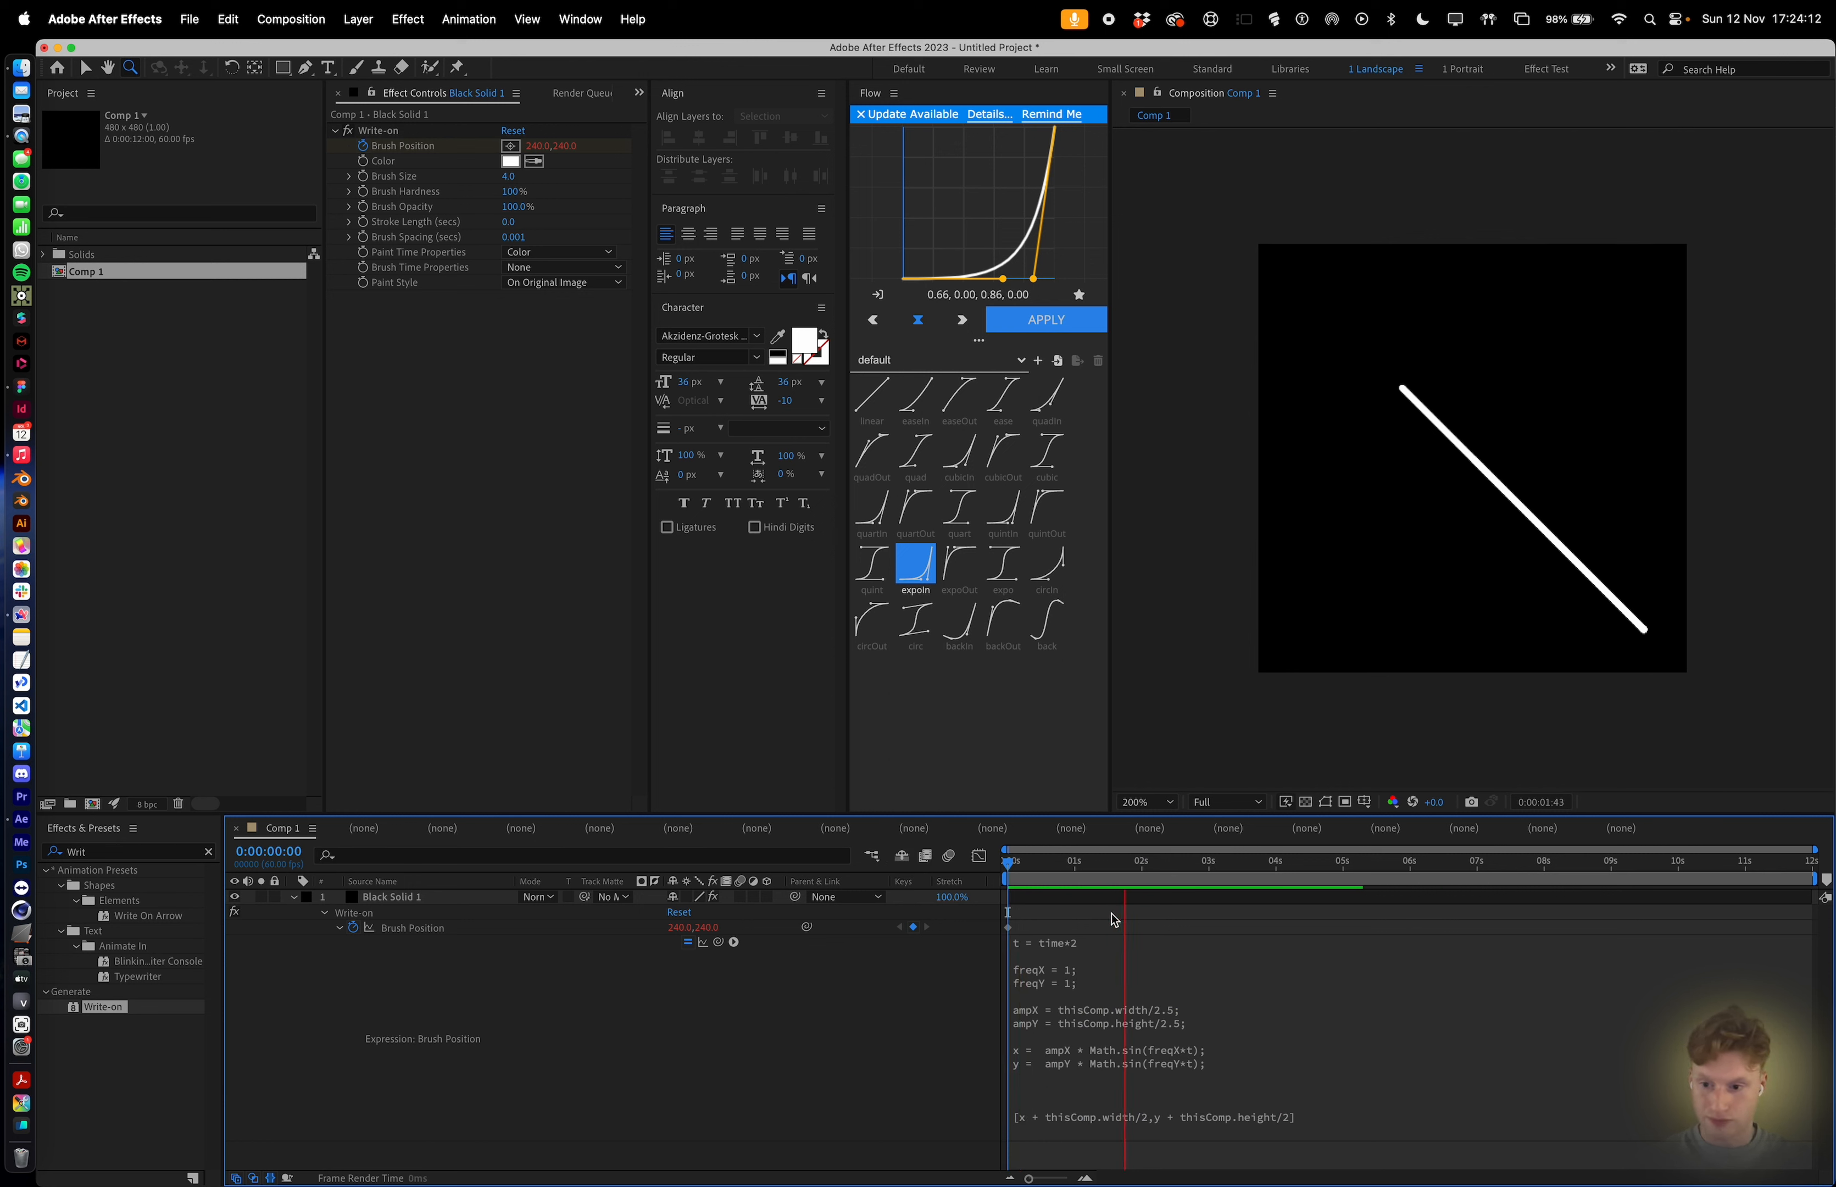
Rename the composition to x=1,y=1.
click(93, 276)
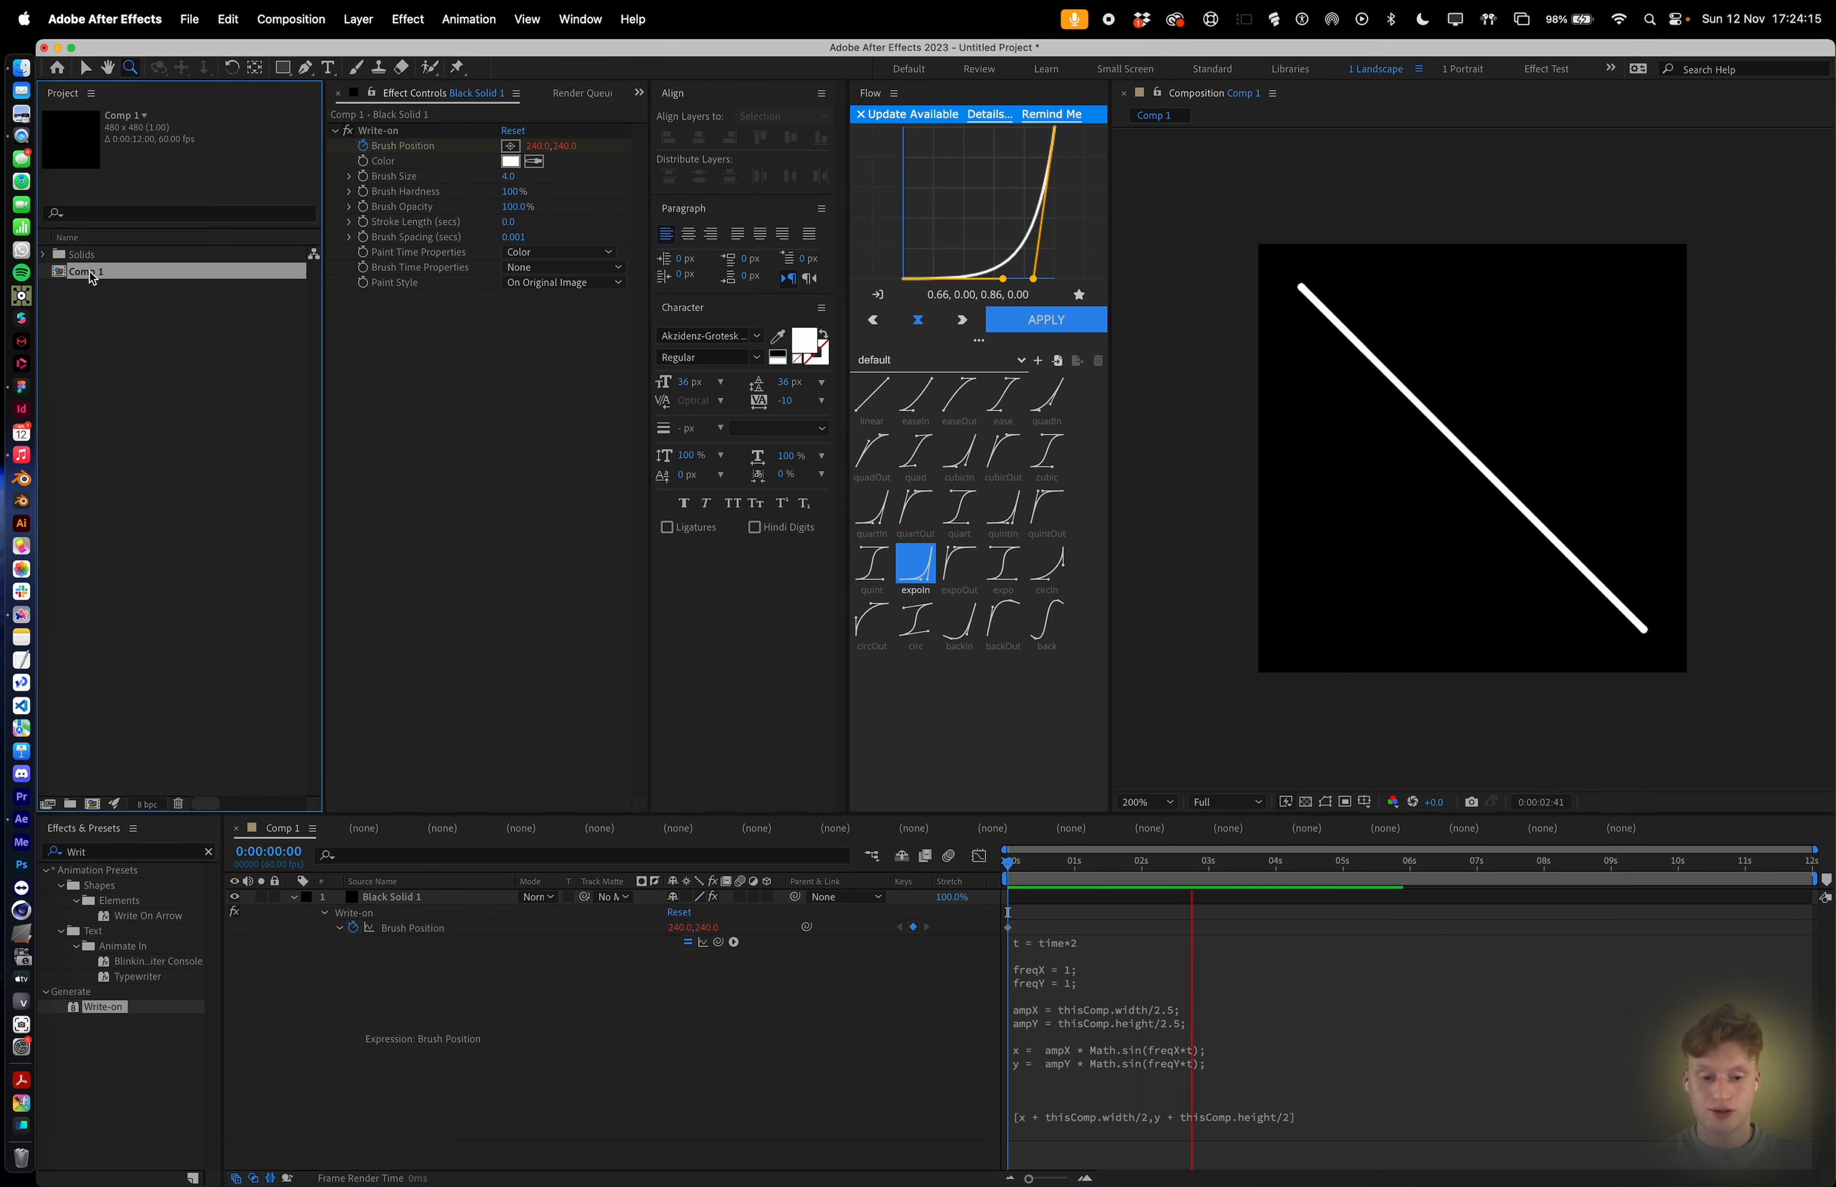
click(1126, 920)
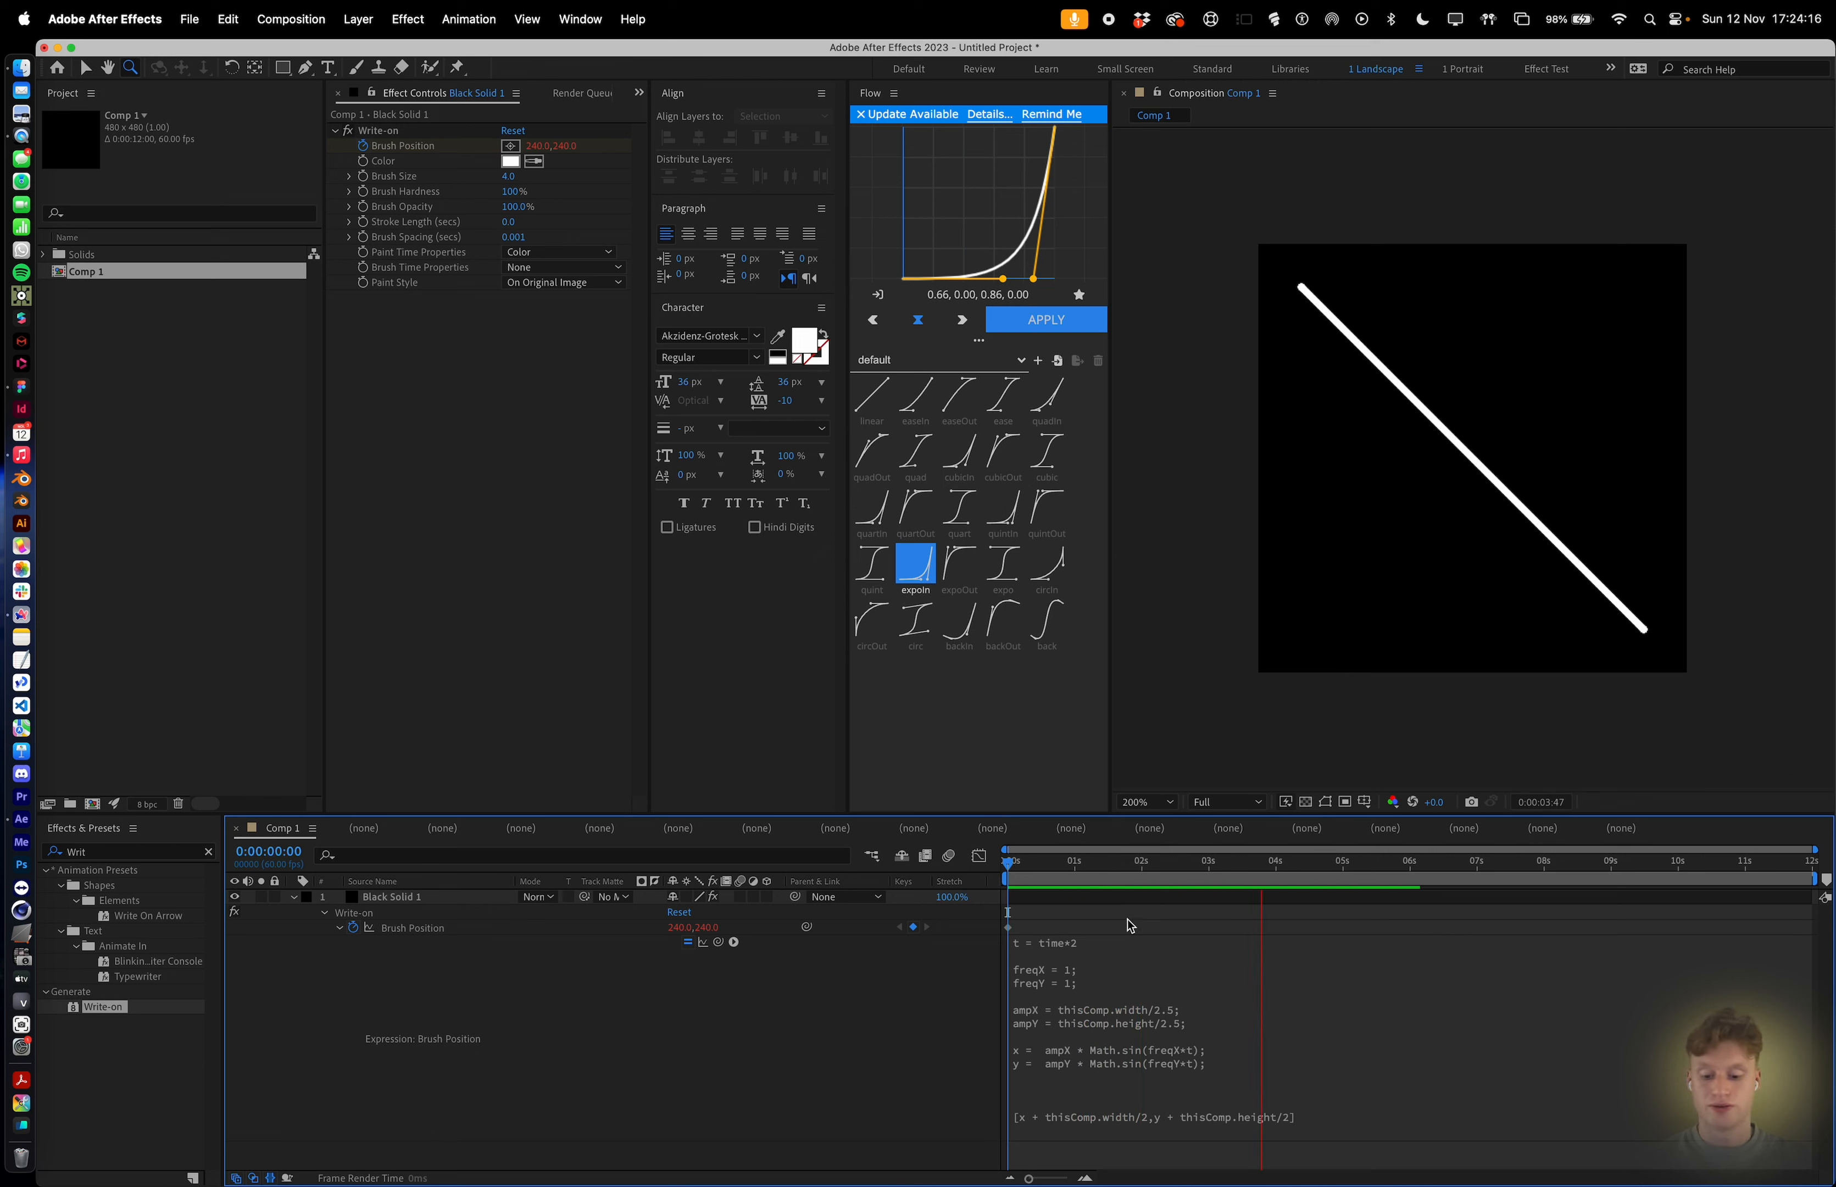
key(Return)
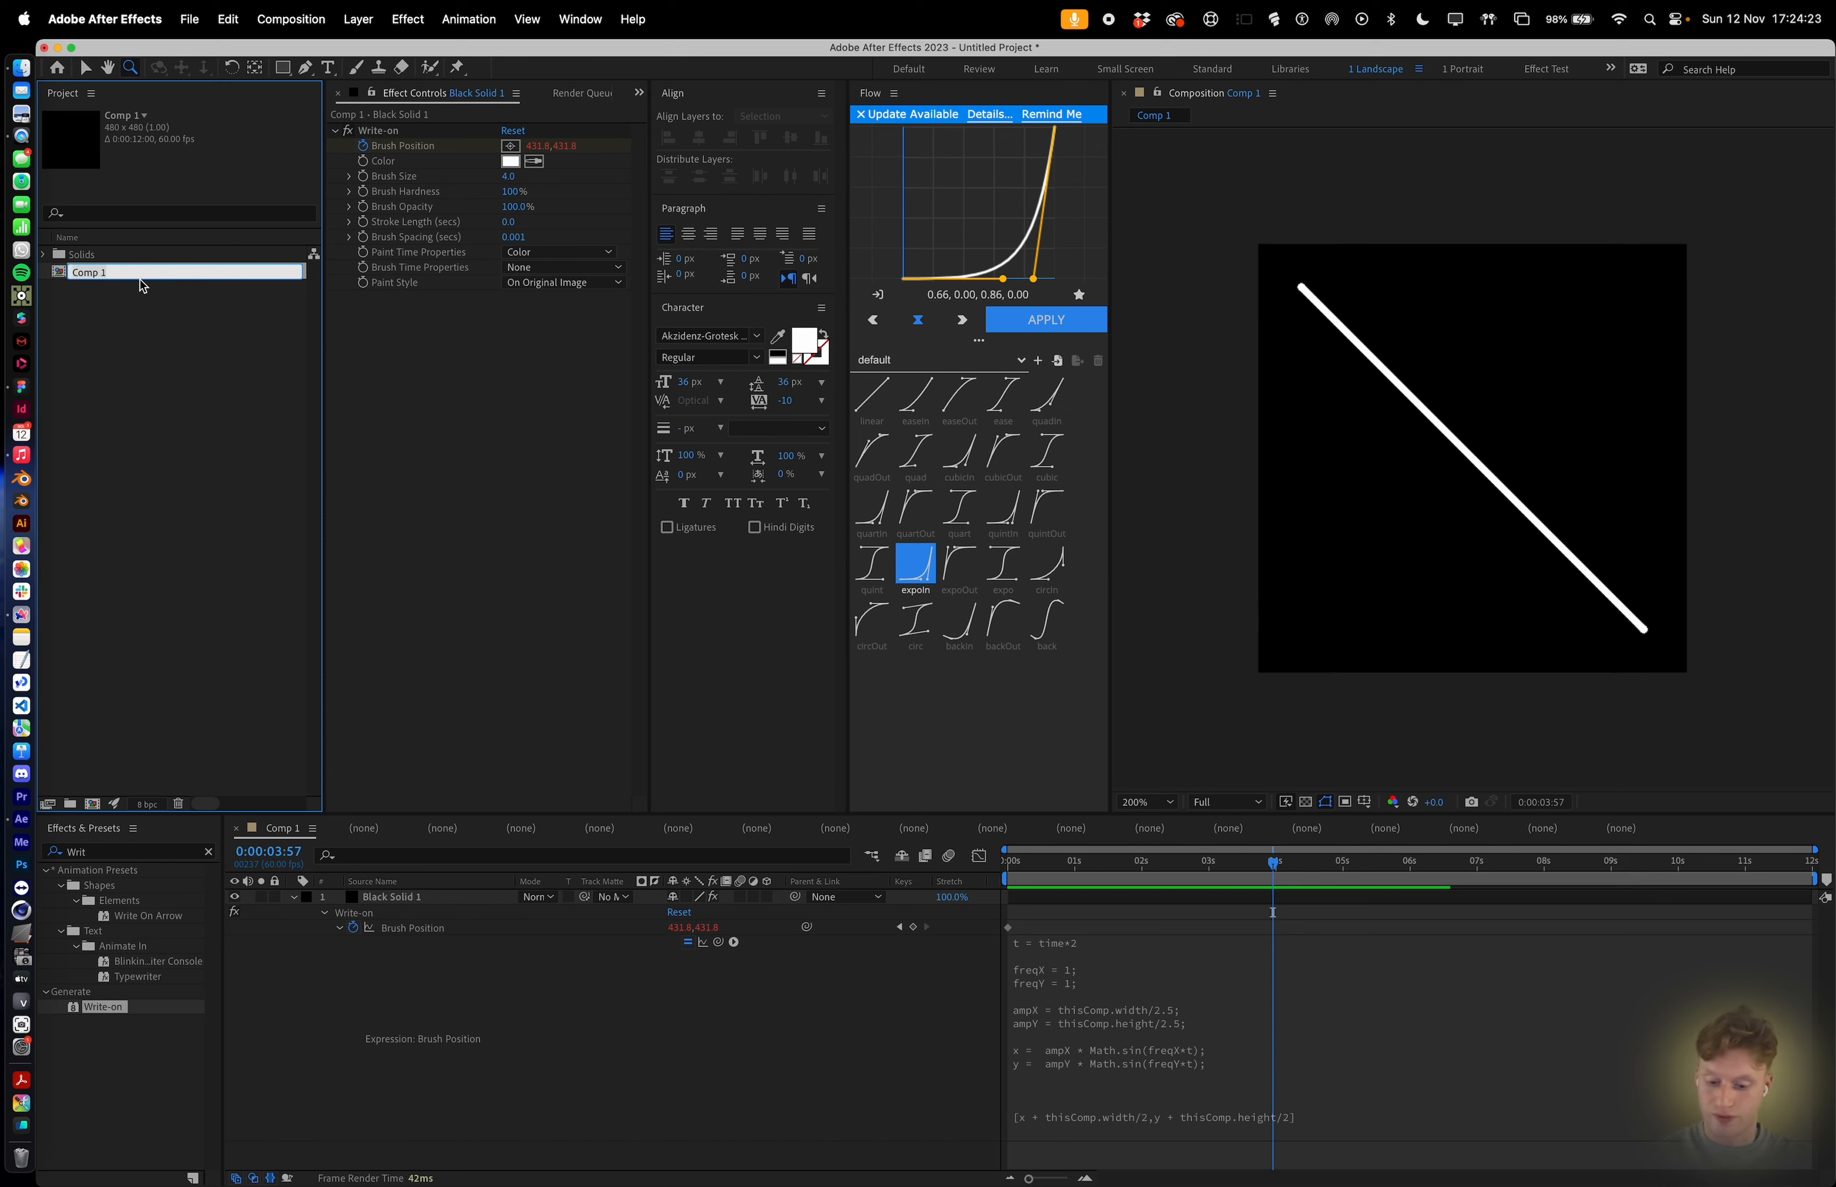
text(freqX)
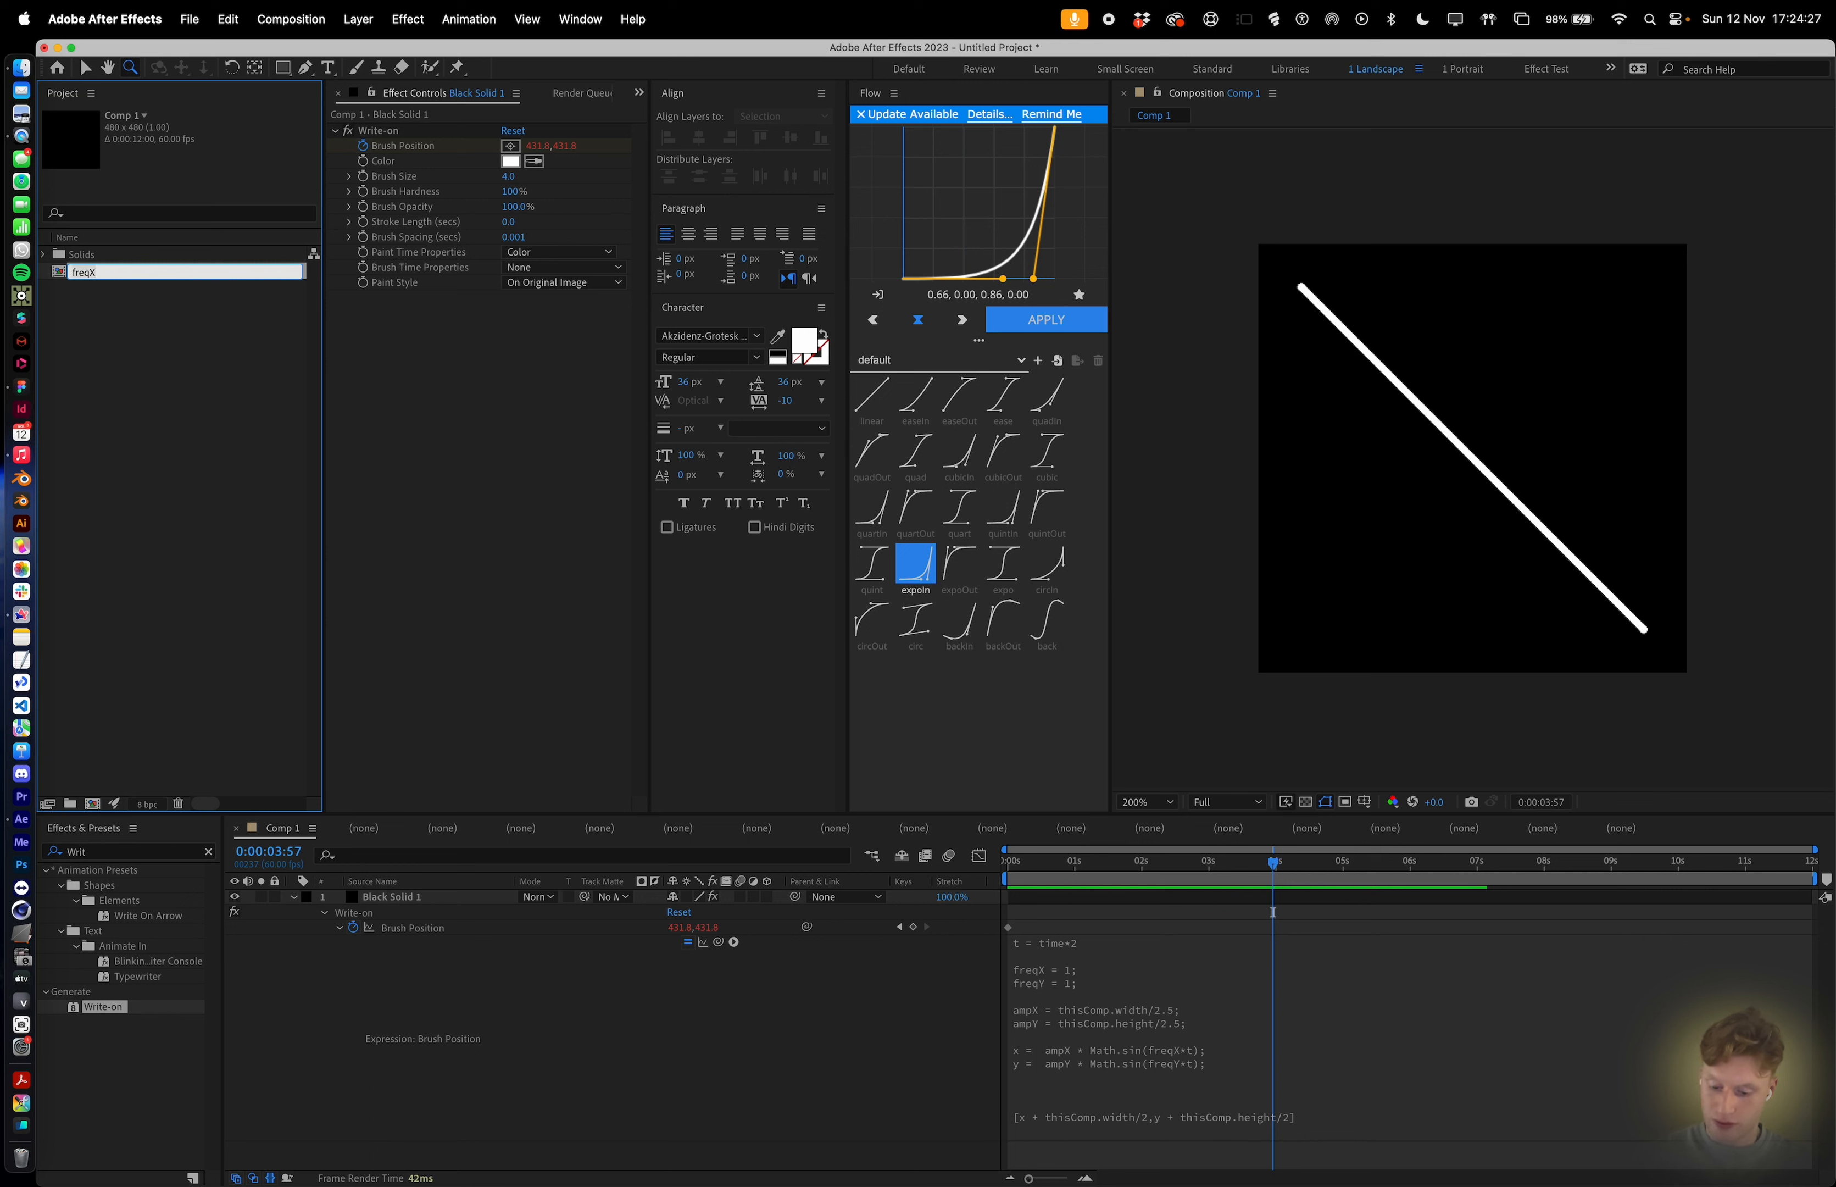
key(alt+BackSpace)
text(x=1,y=1)
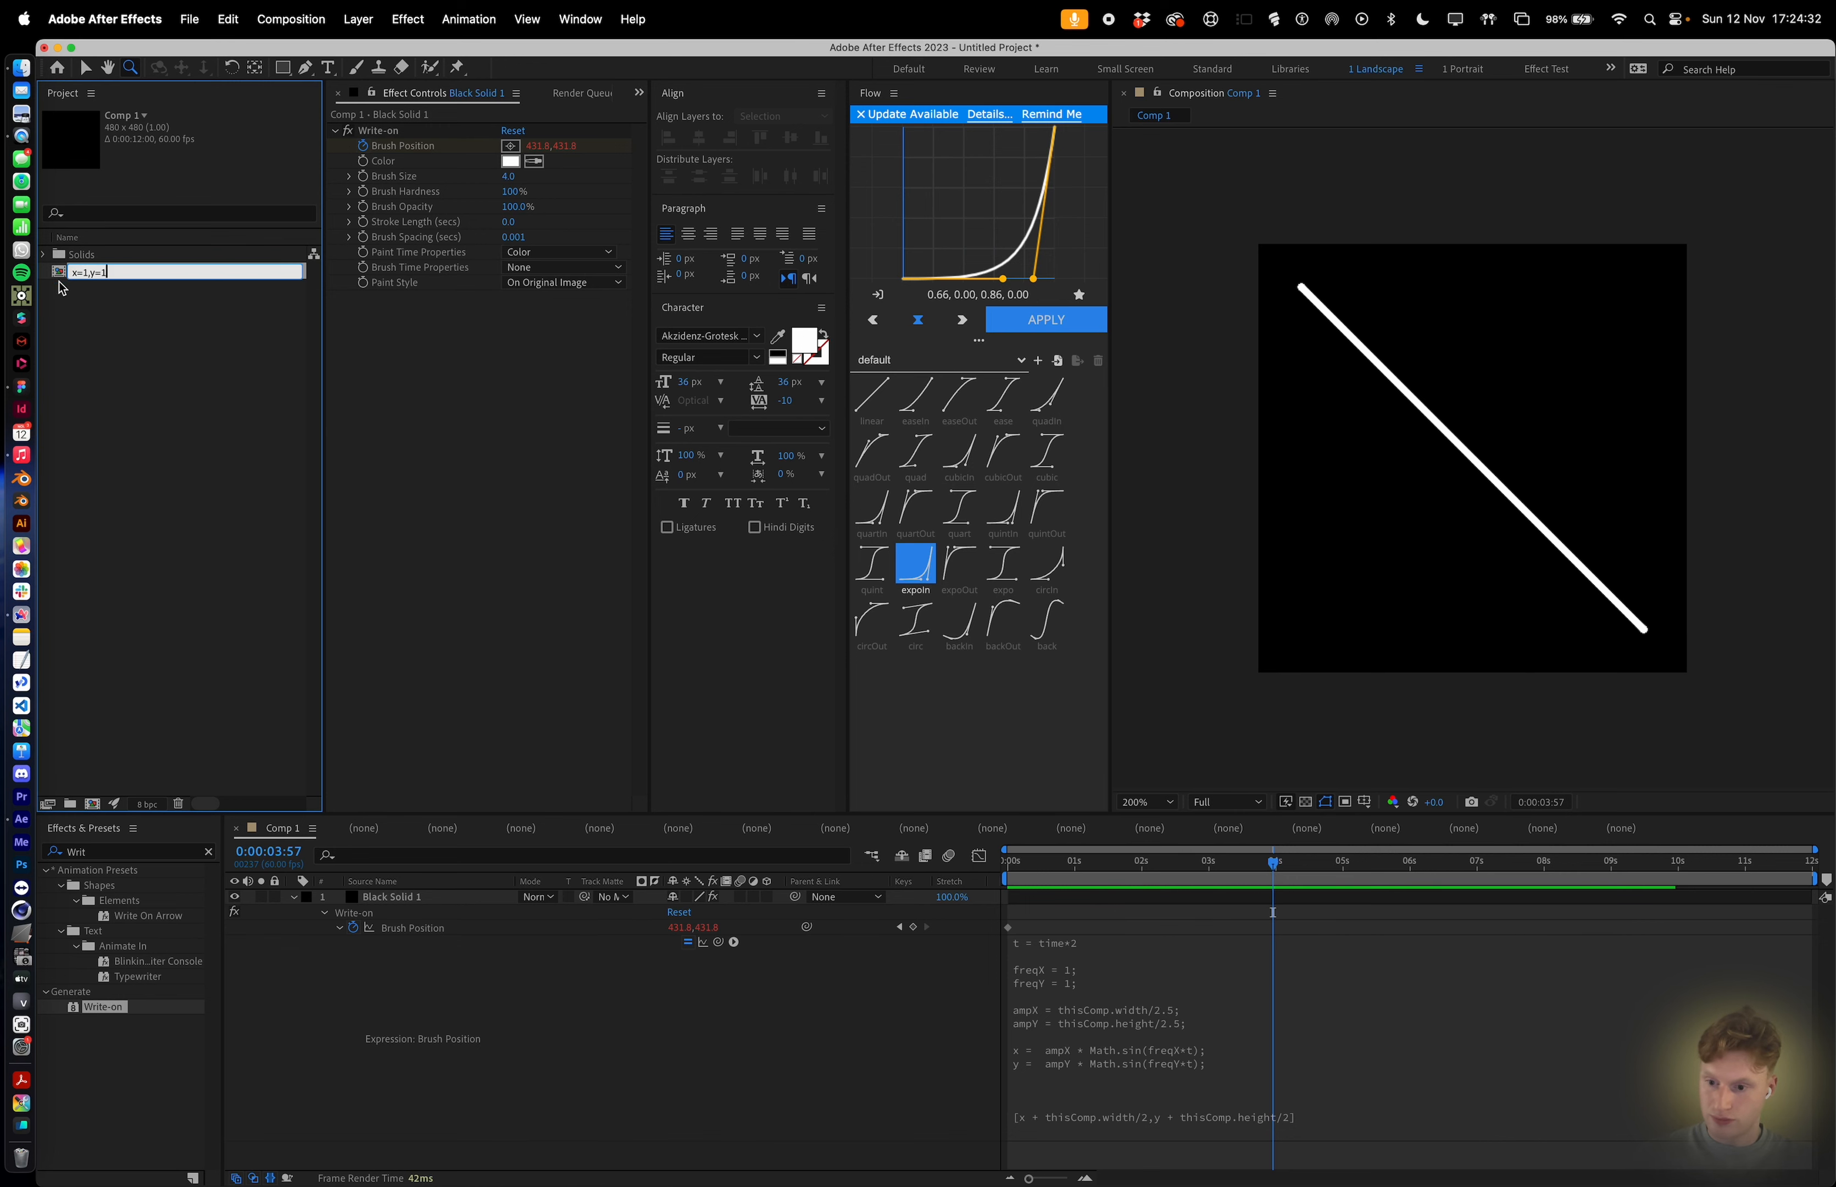
key(Return)
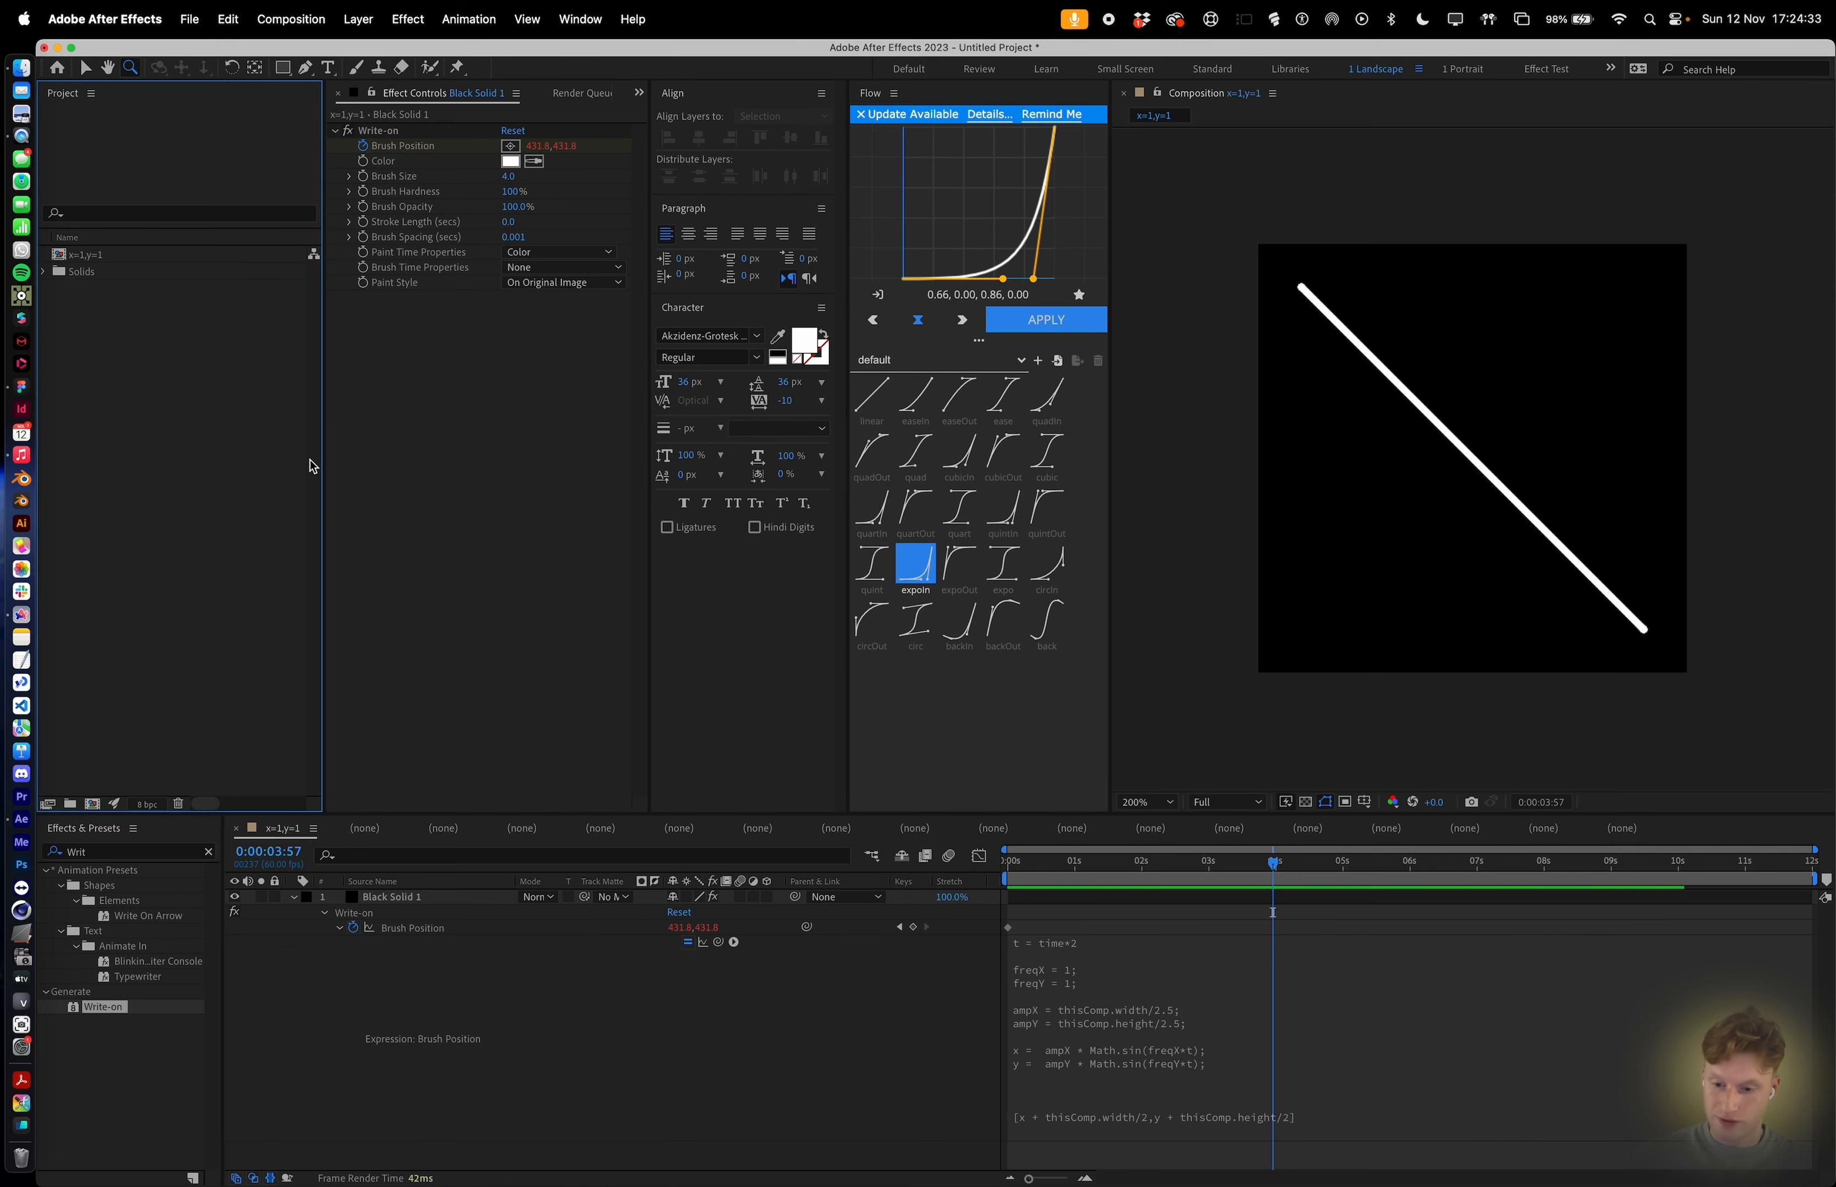
Switch to Figma and browse the grid of frames labelled with x and y frequency combinations.
key(super+Tab)
click(888, 655)
scroll(889, 656, right, 12)
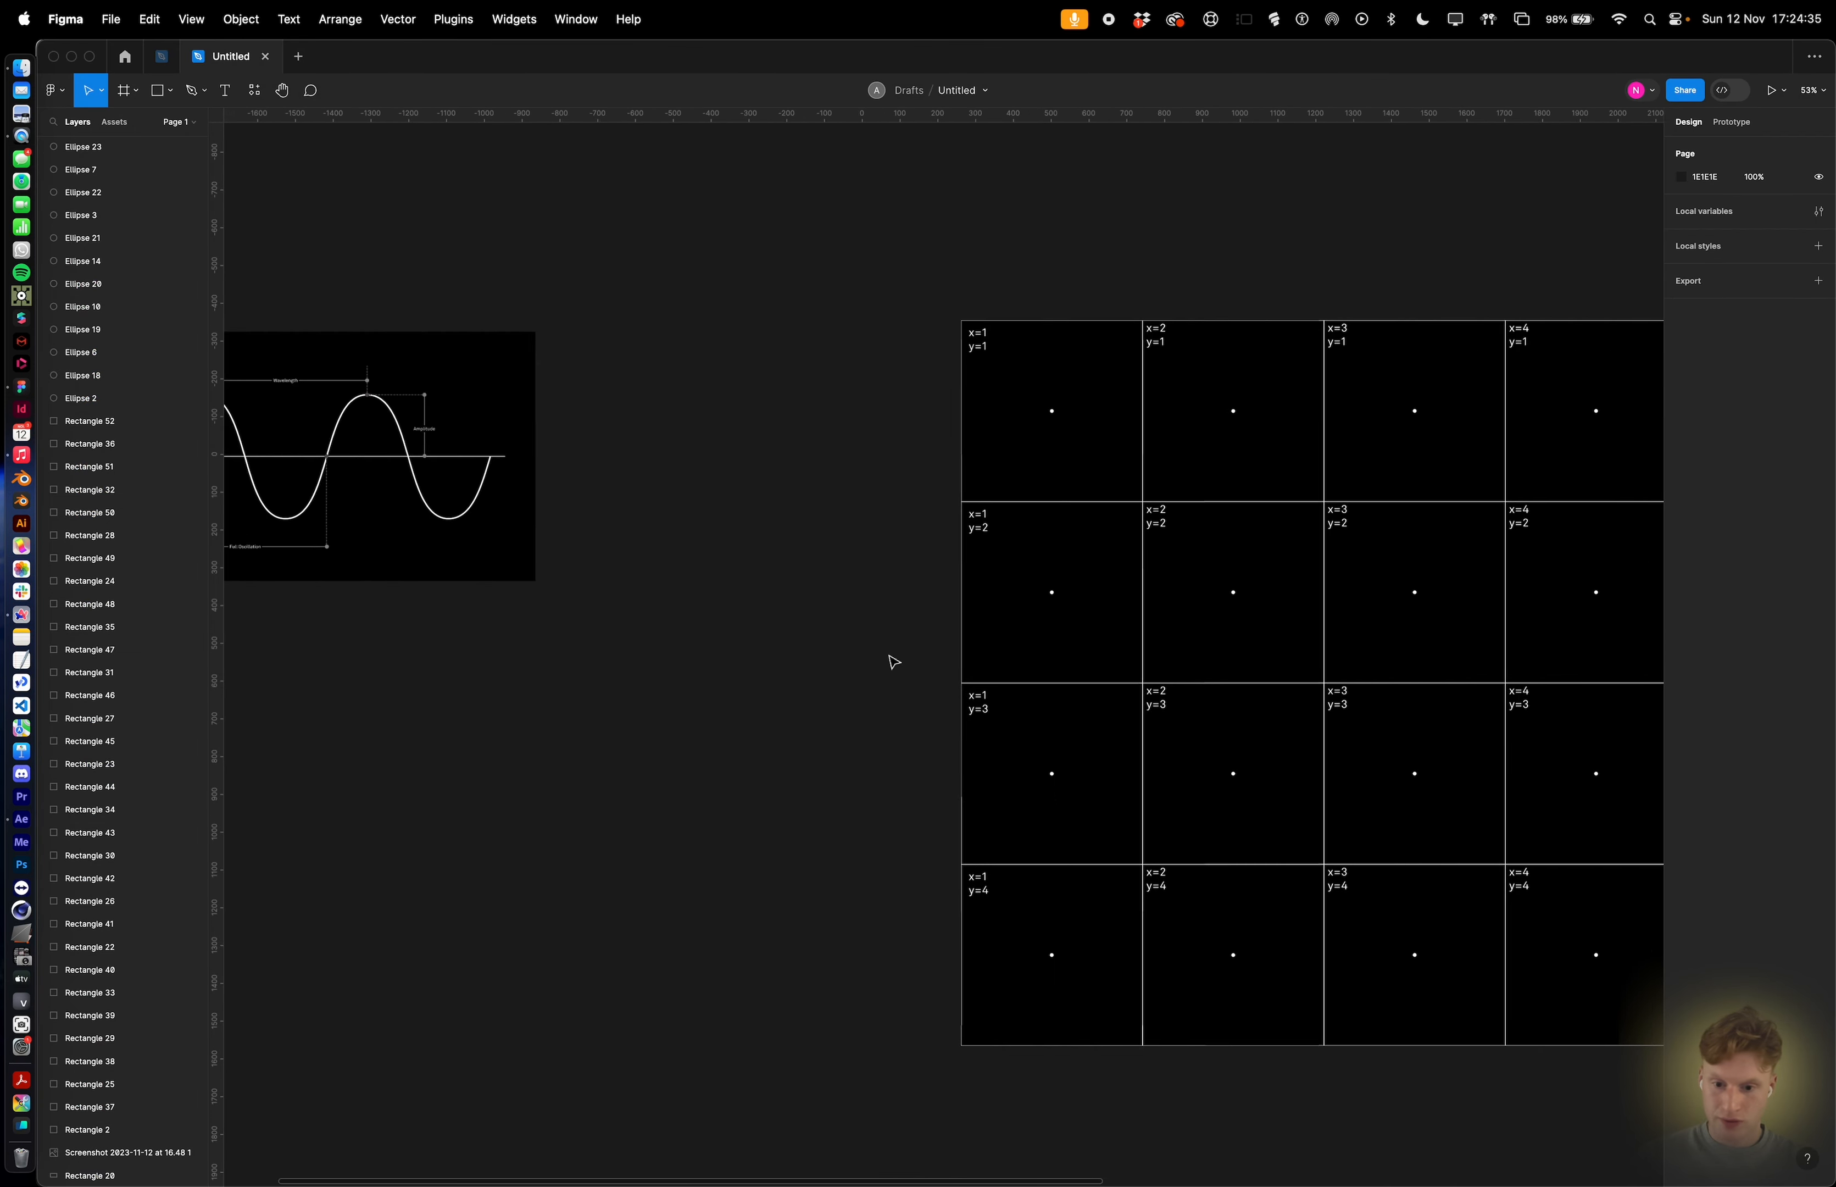
scroll(632, 355, up, 5)
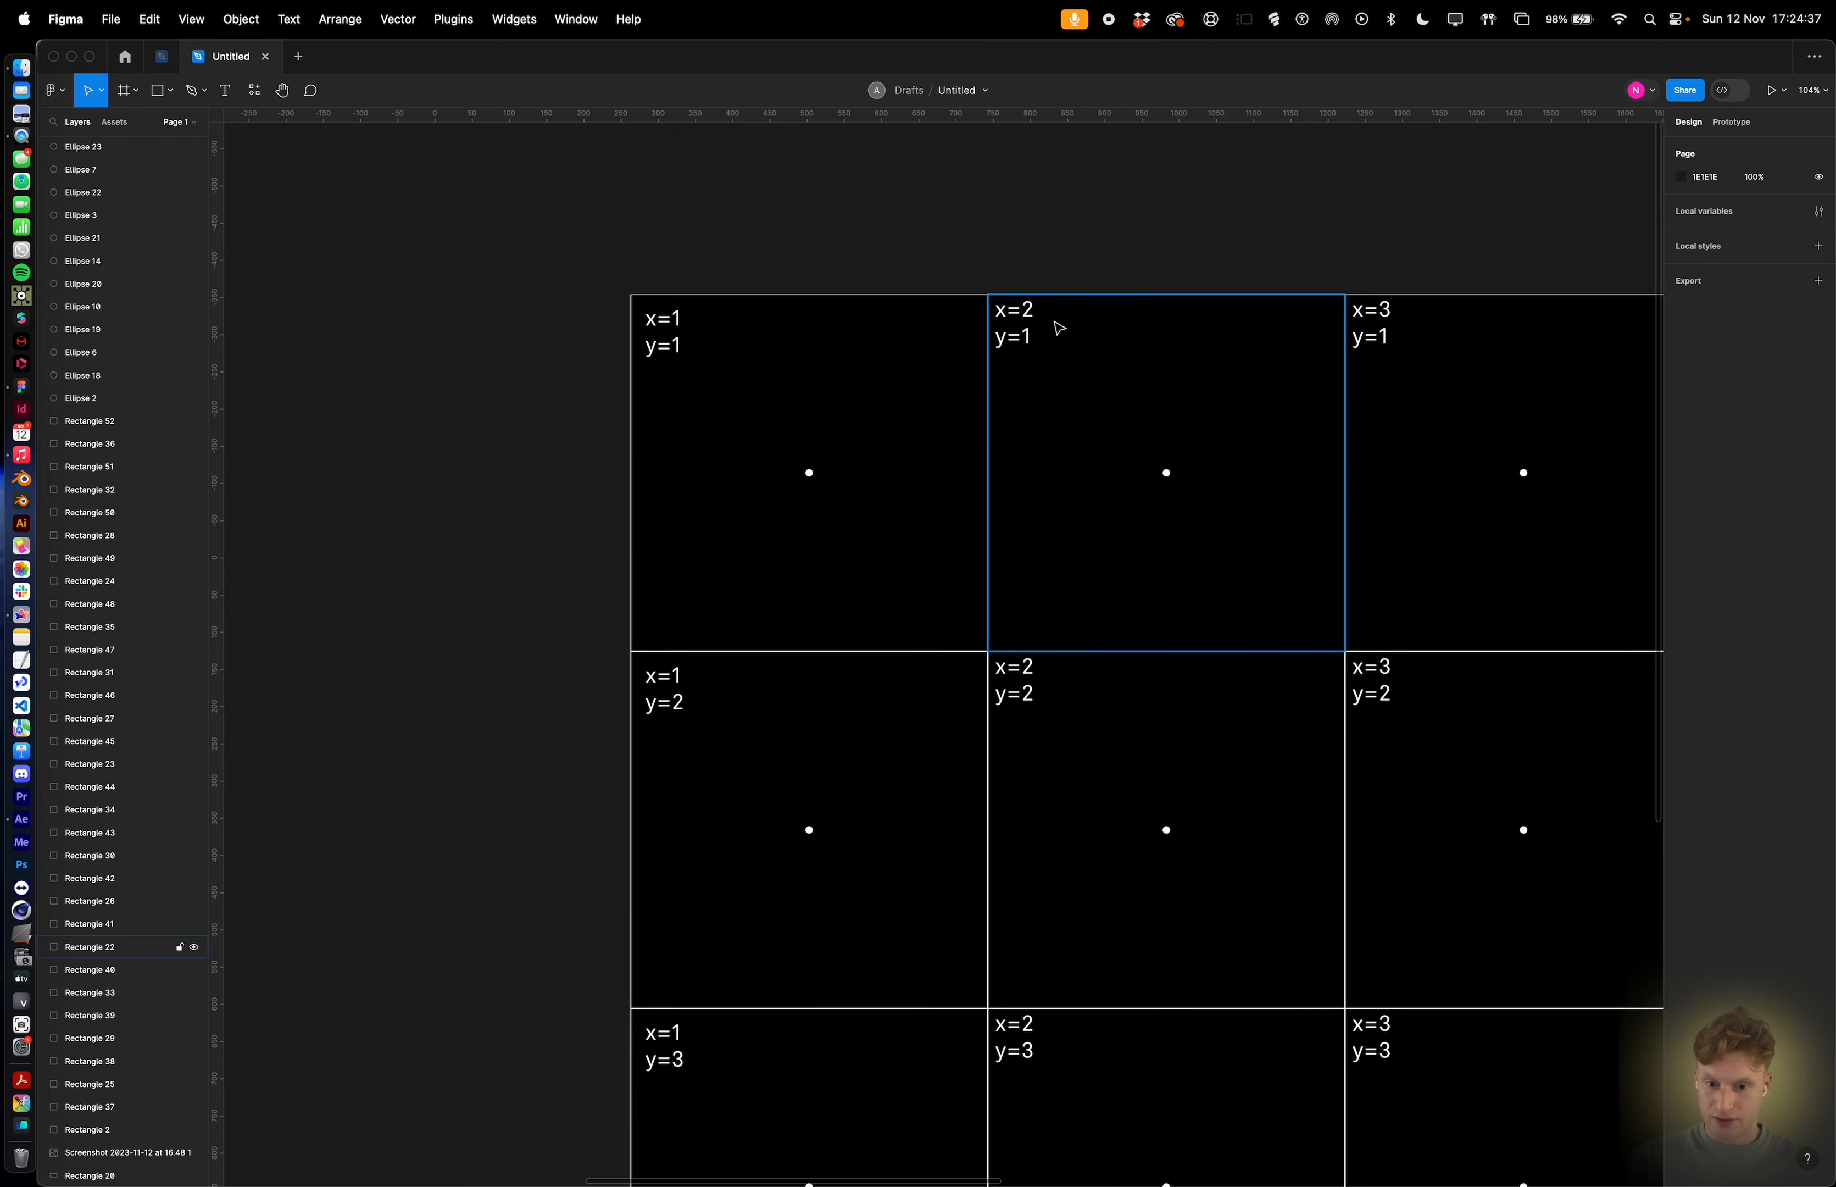
scroll(1059, 328, right, 4)
scroll(1061, 332, right, 10)
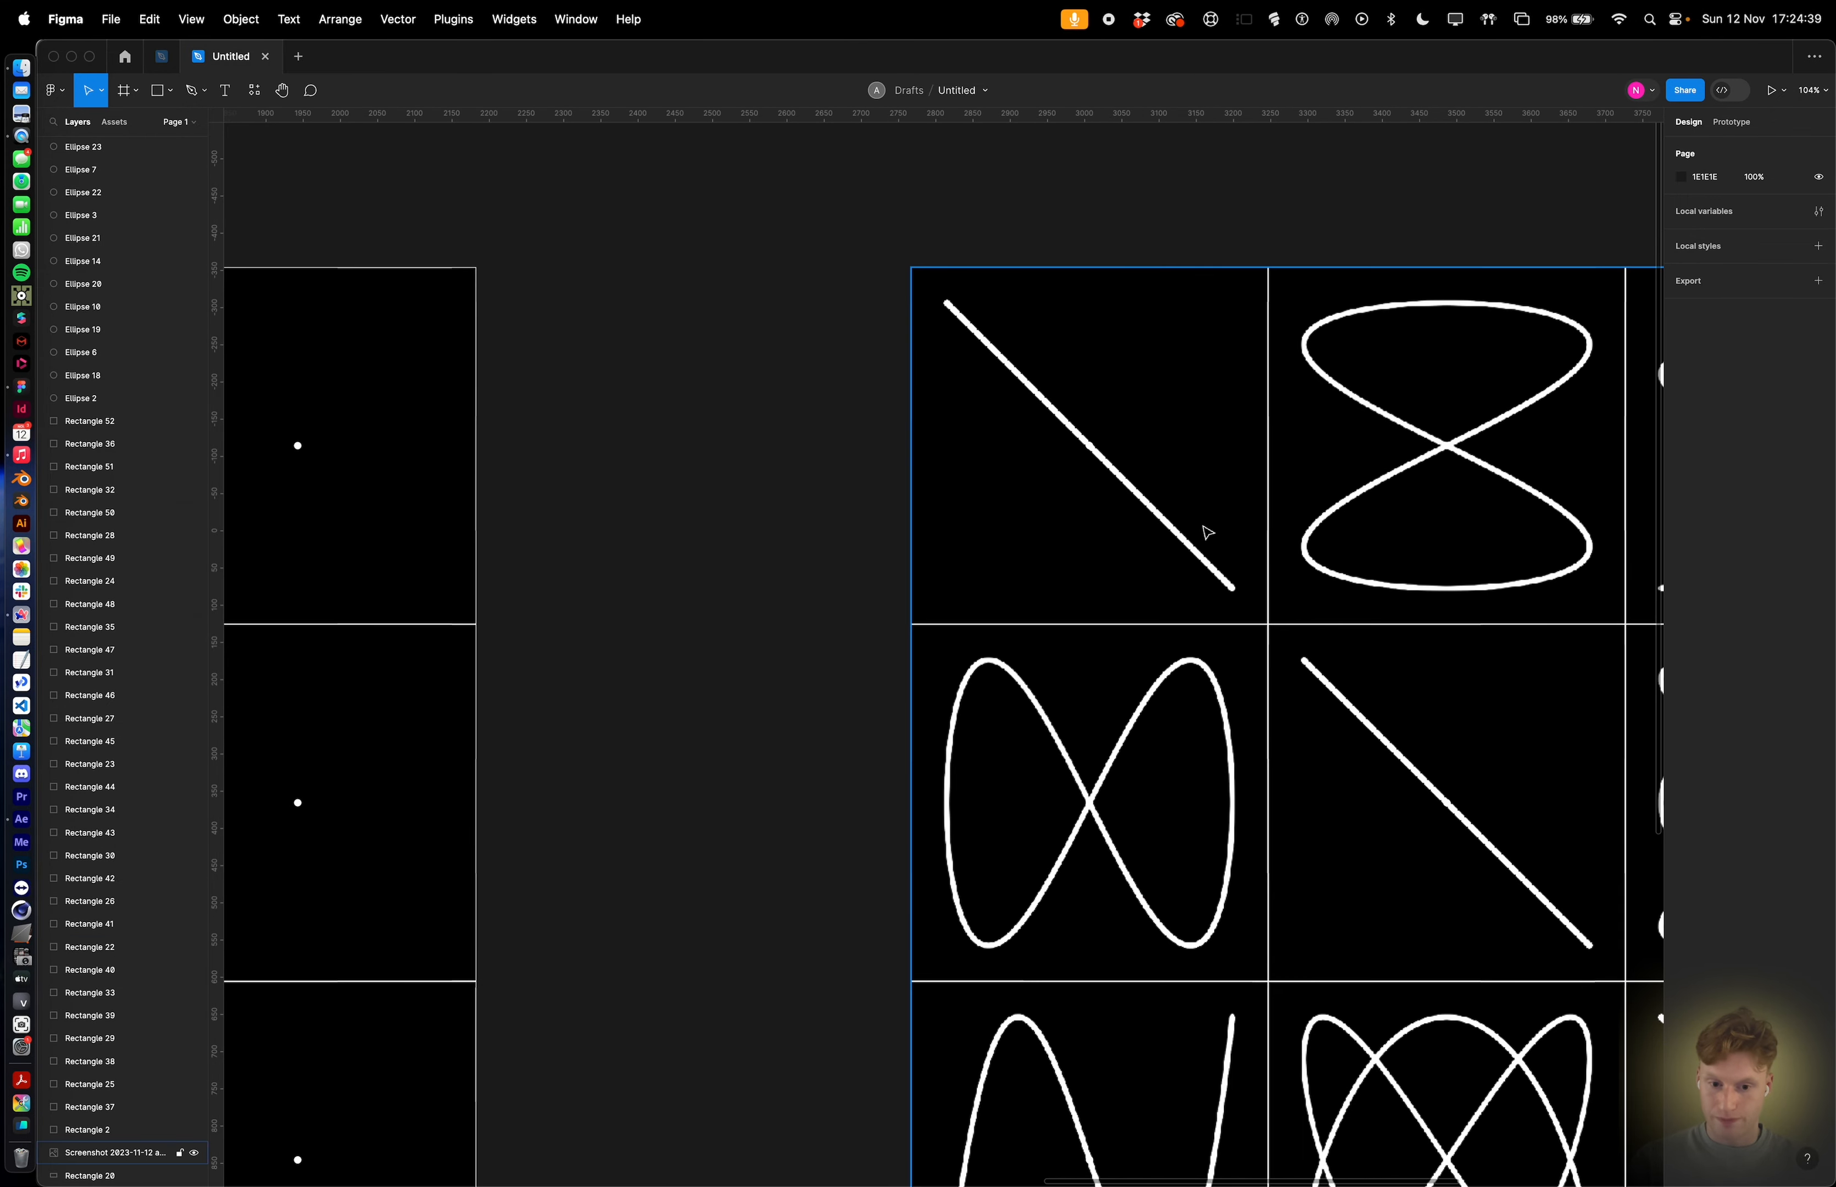
scroll(1204, 532, down, 5)
scroll(942, 521, left, 8)
scroll(890, 496, up, 5)
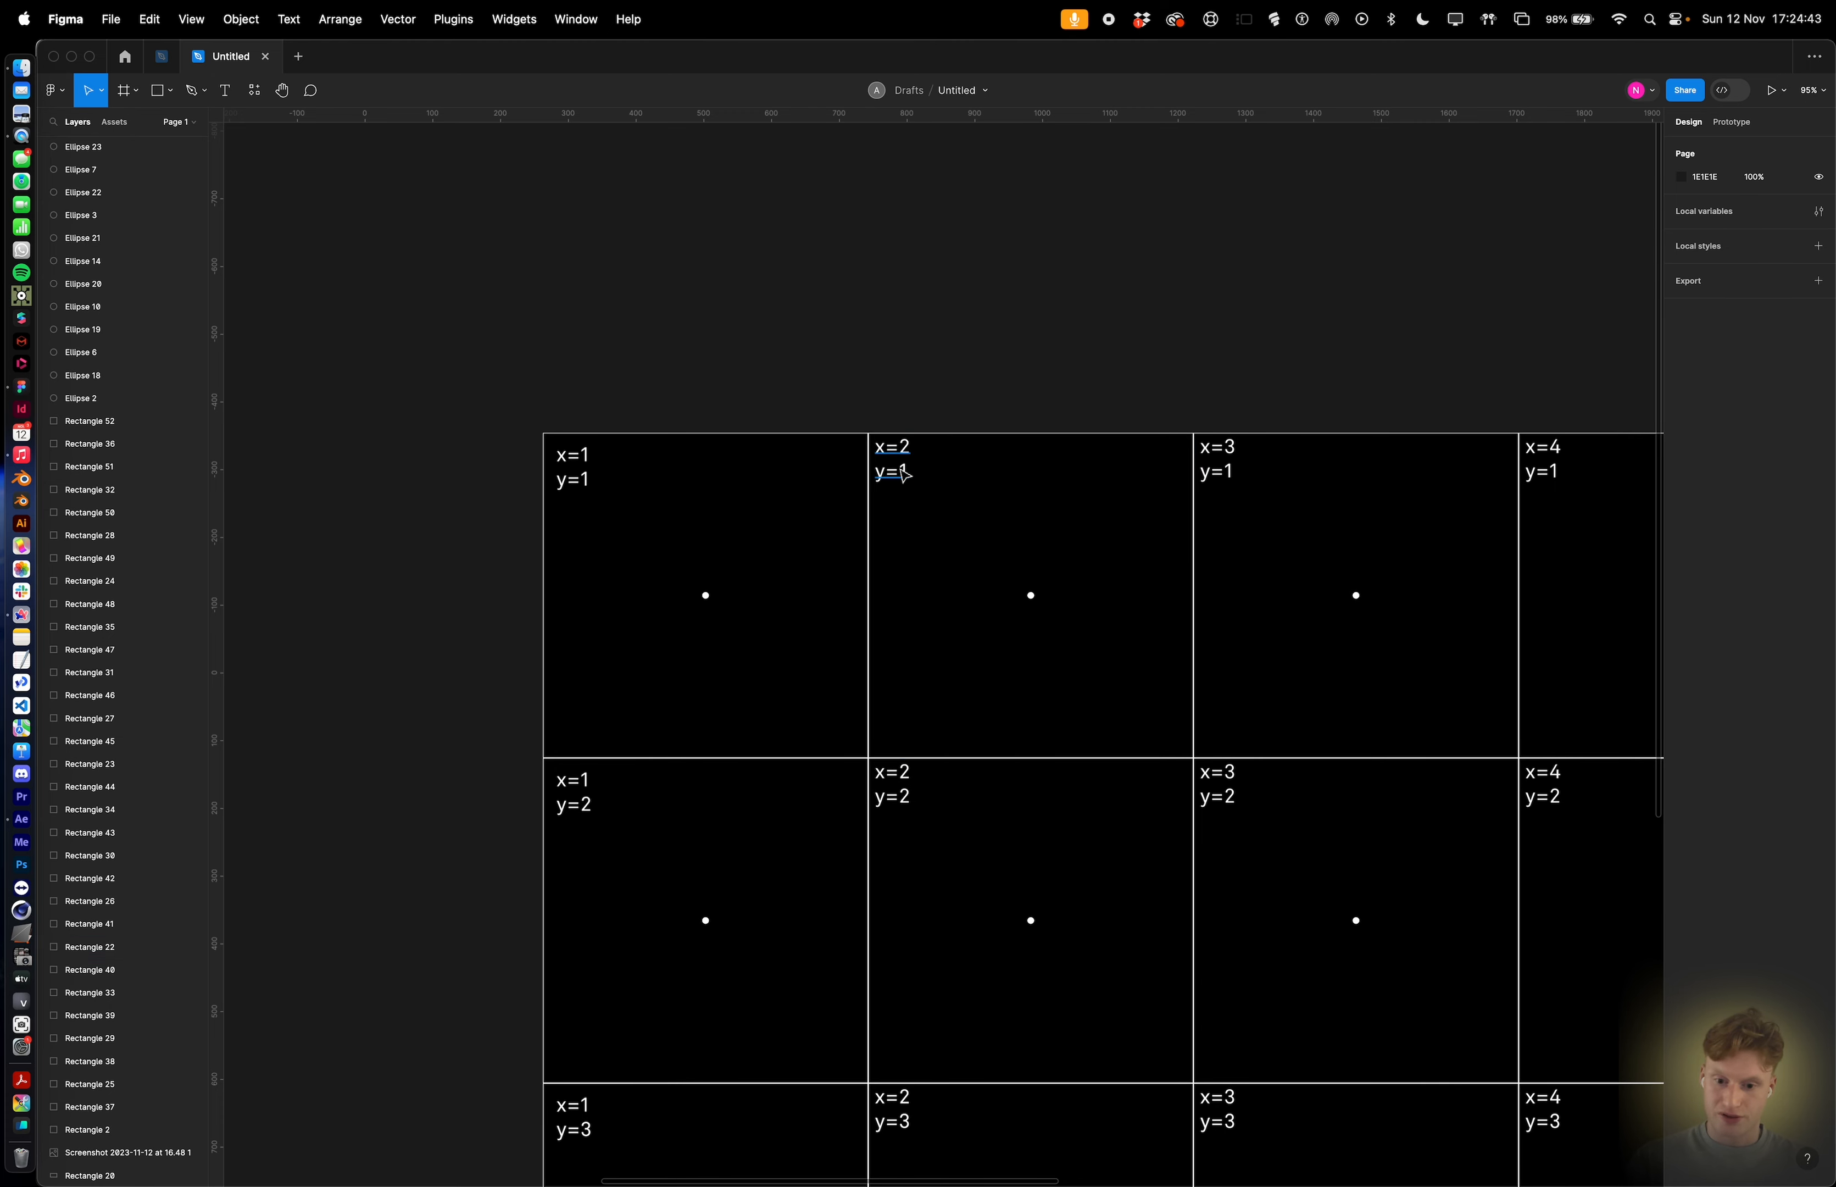
Rename the duplicated composition to x=2,y=1.
scroll(899, 467, up, 3)
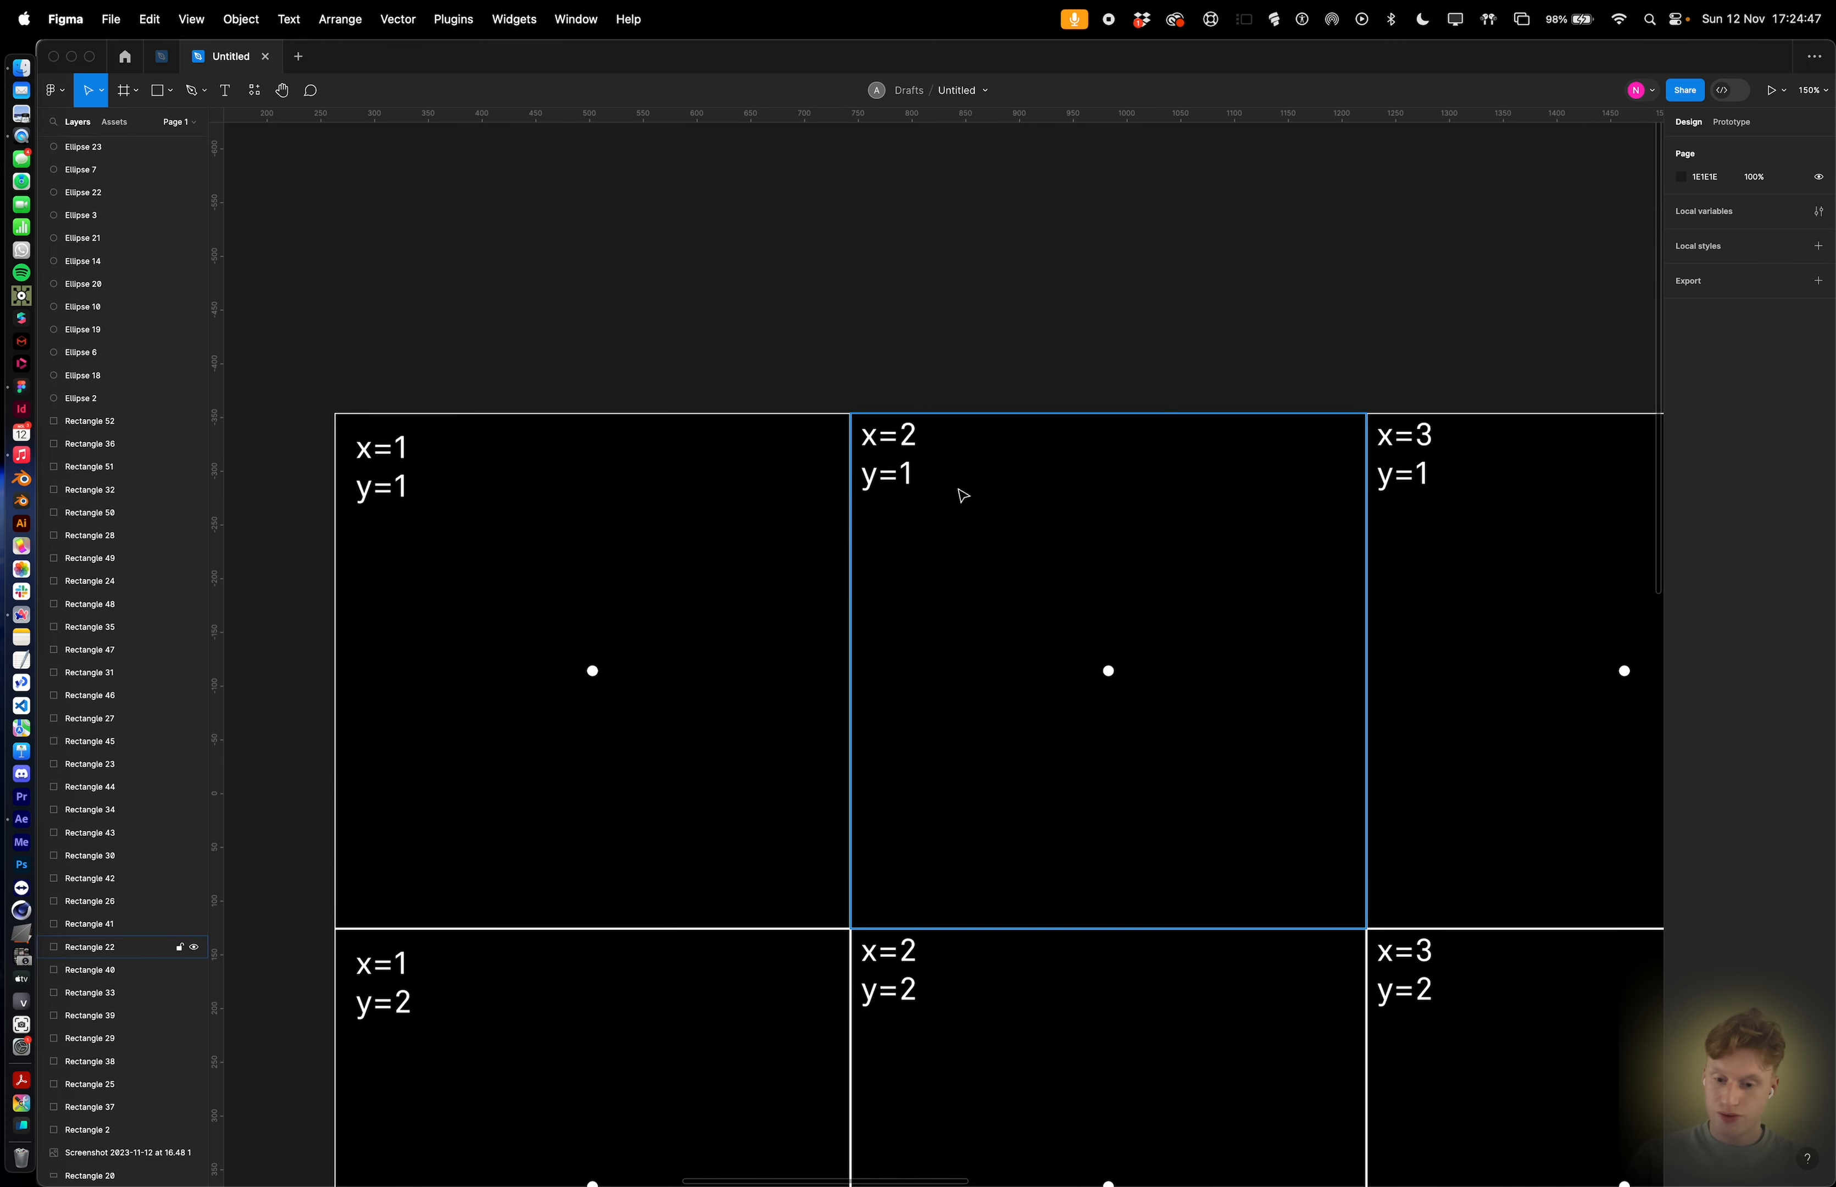
key(super+Tab)
click(101, 342)
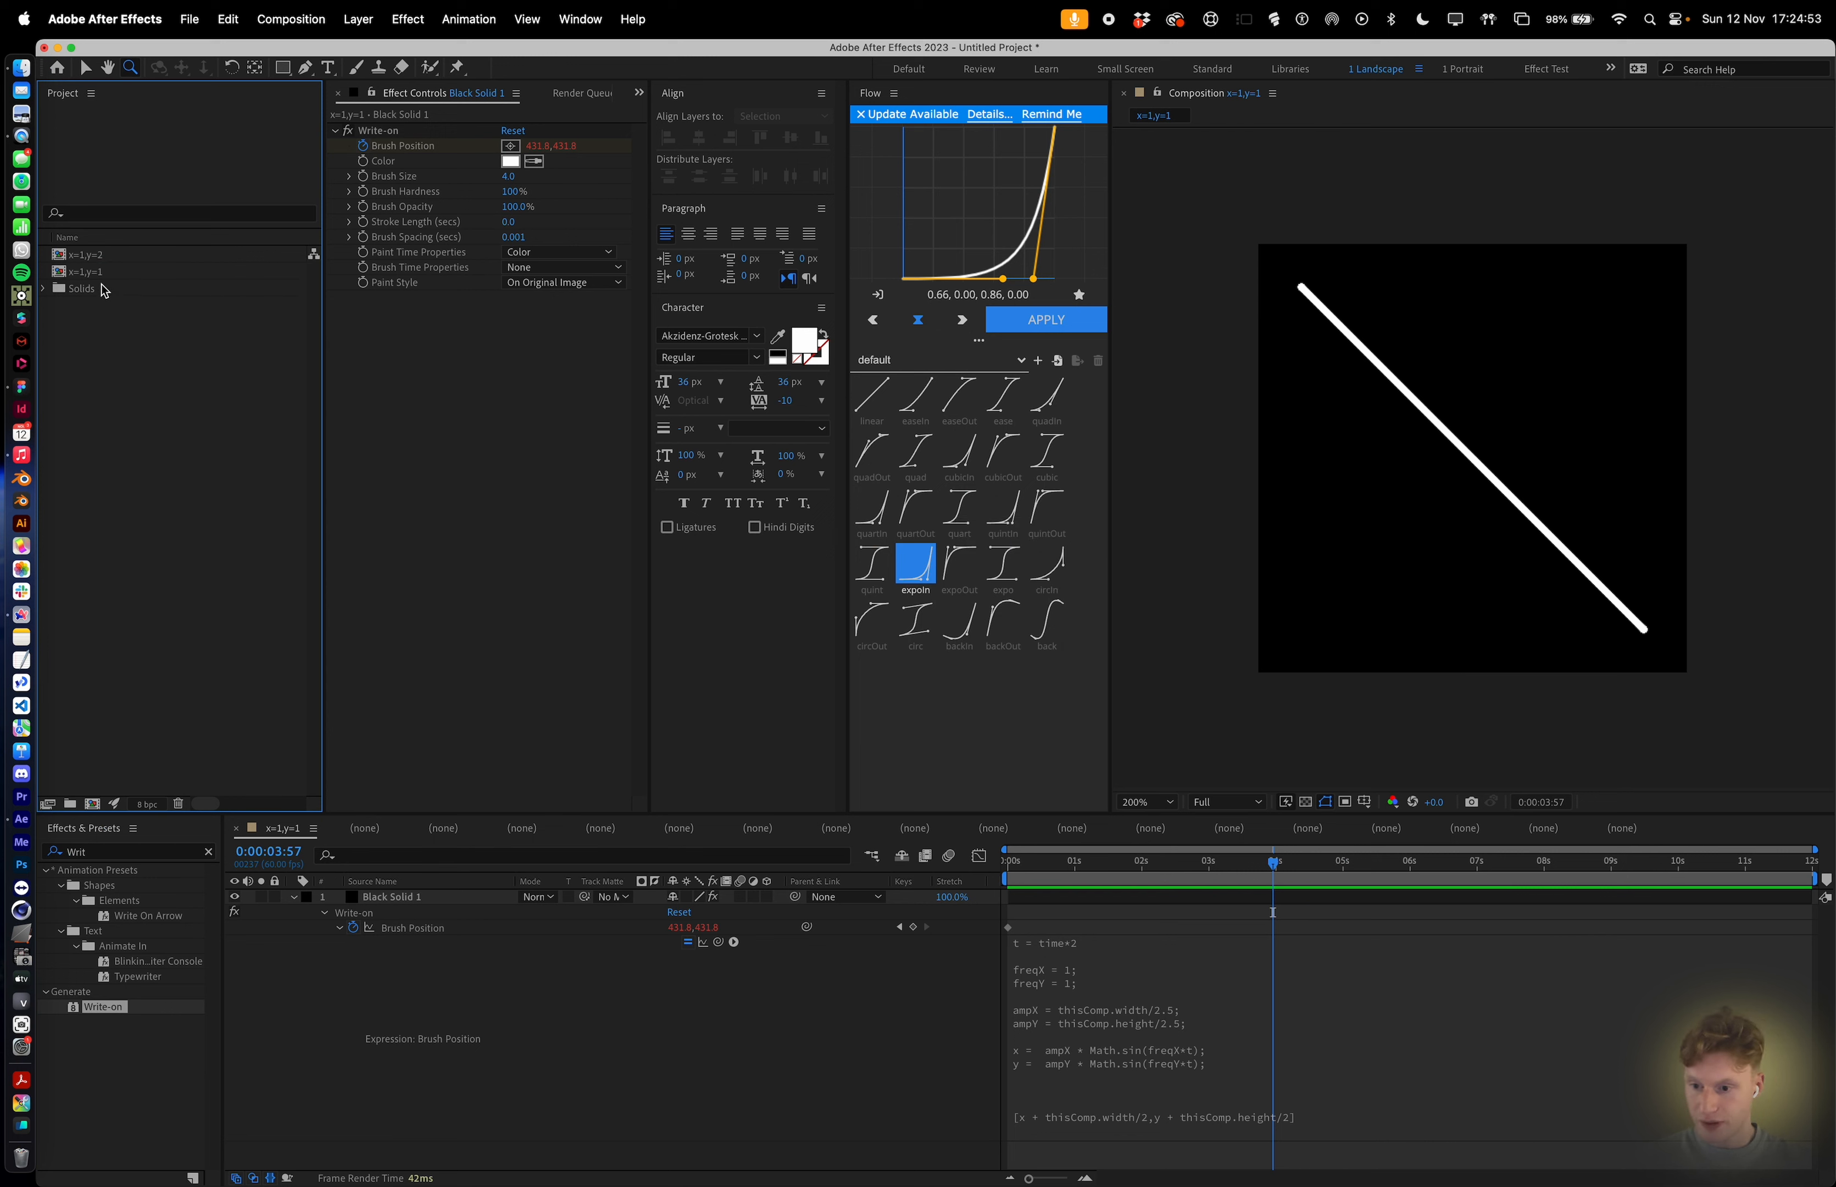
double_click(102, 268)
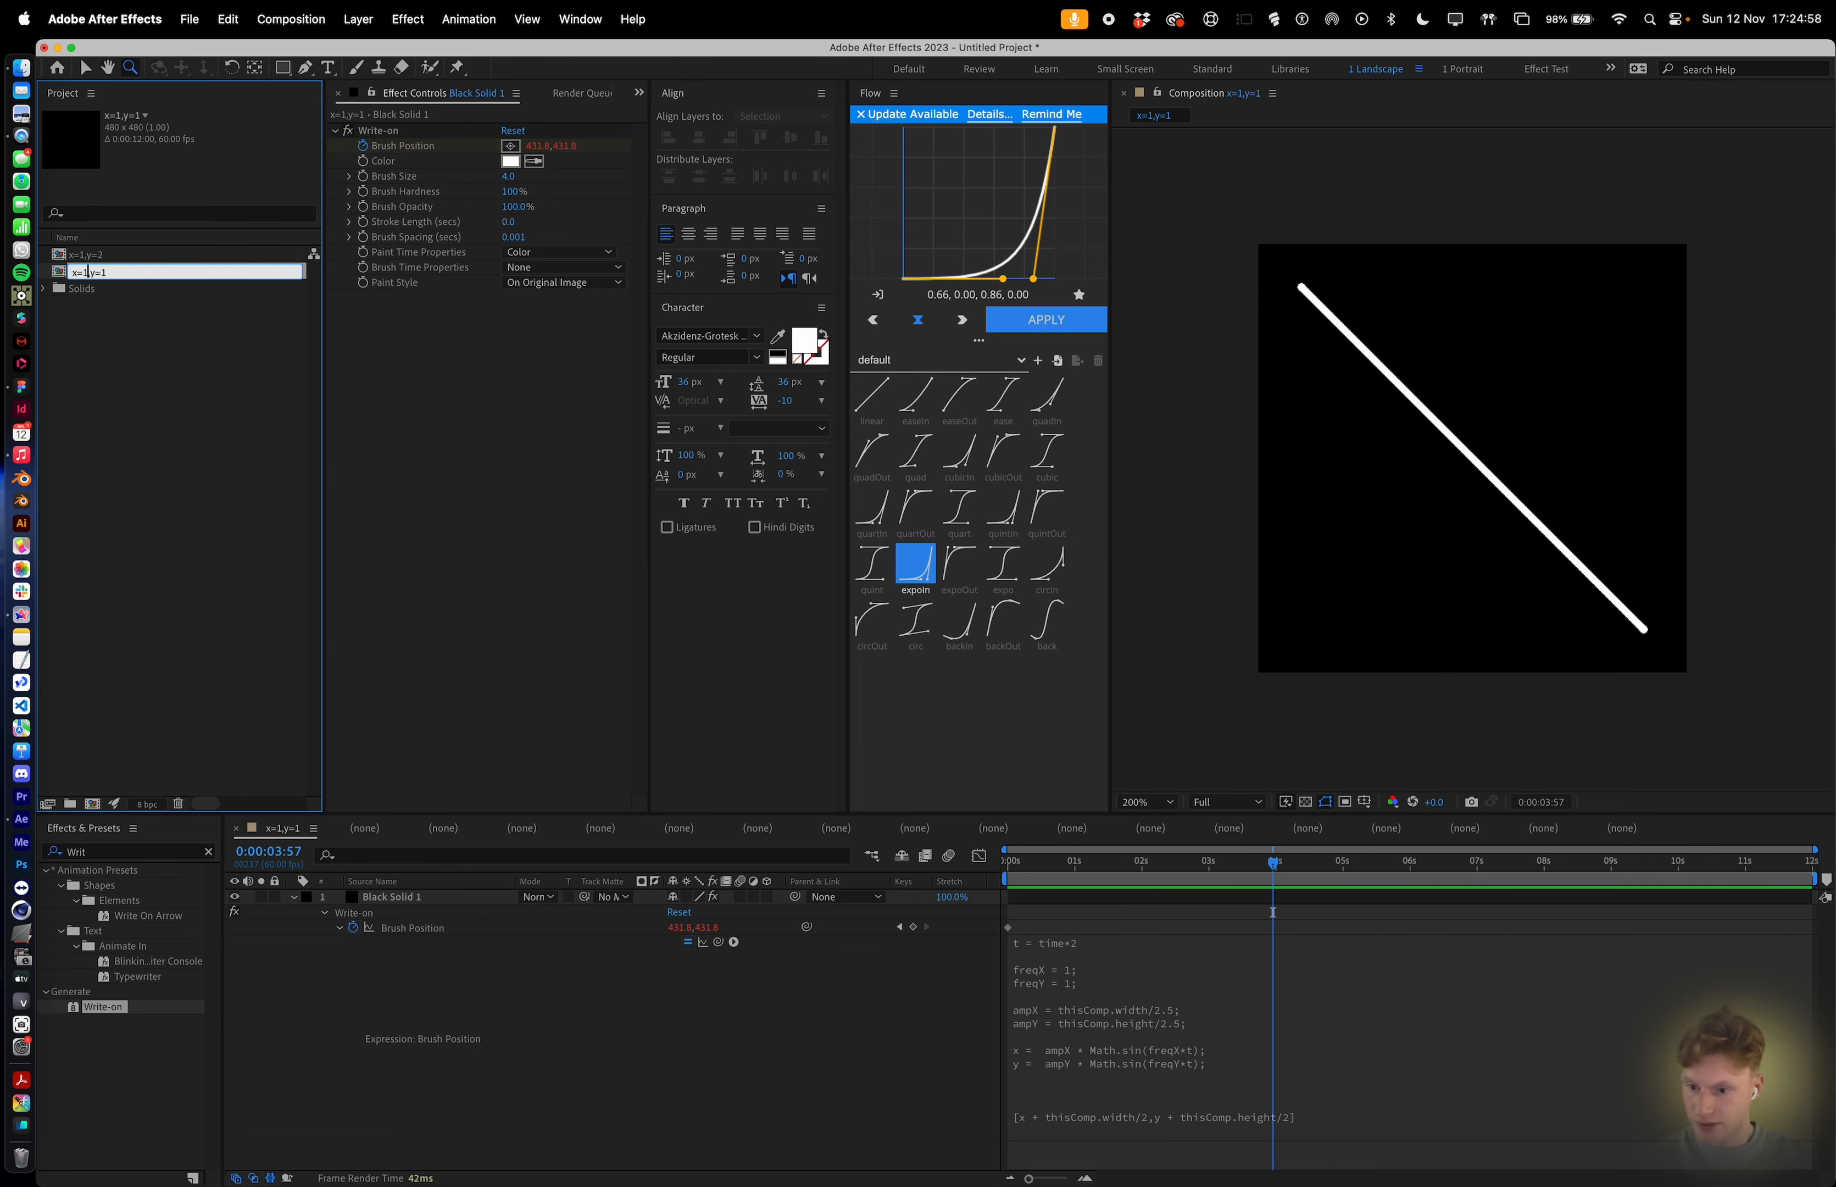
key(Return)
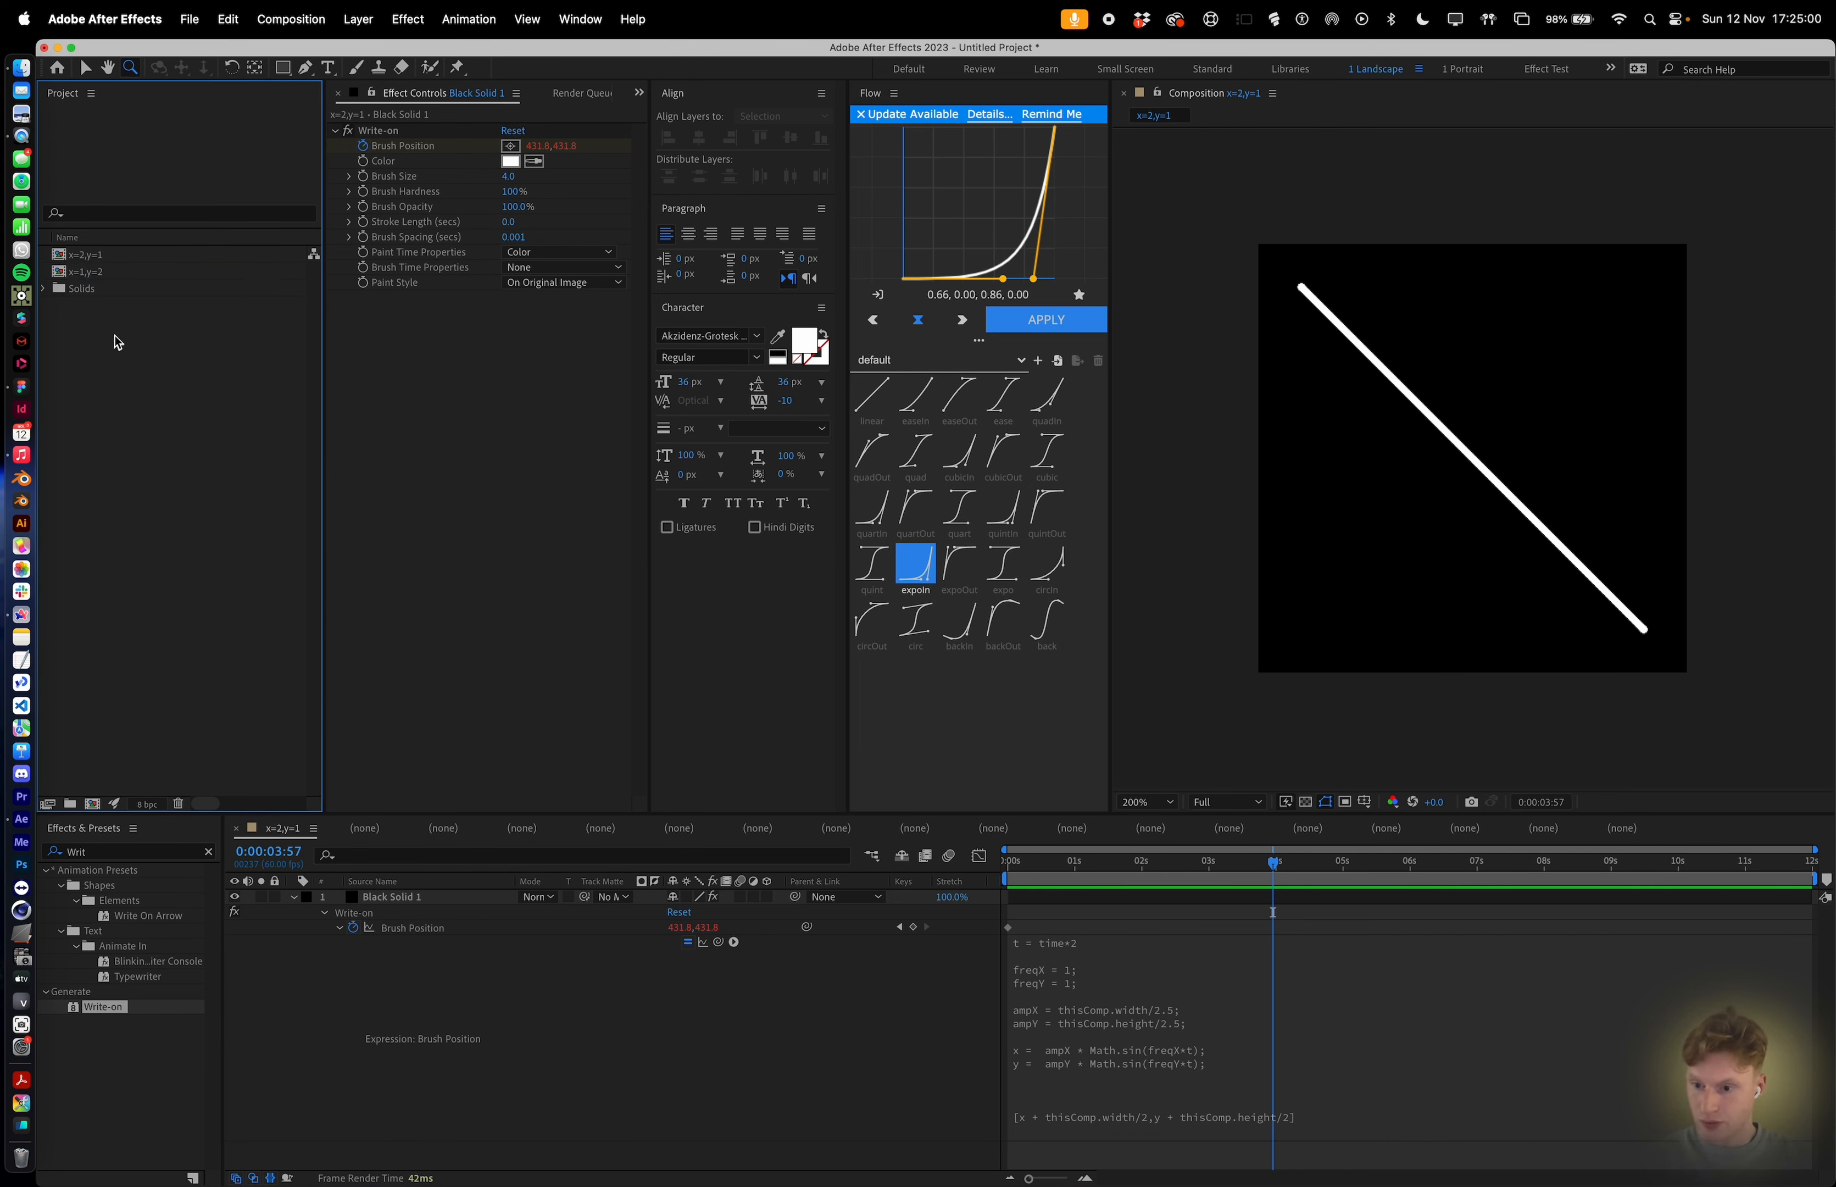
Open the x=2,y=1 composition and set freqX to 2 in the Brush Position expression, then preview it.
double_click(103, 255)
click(1037, 970)
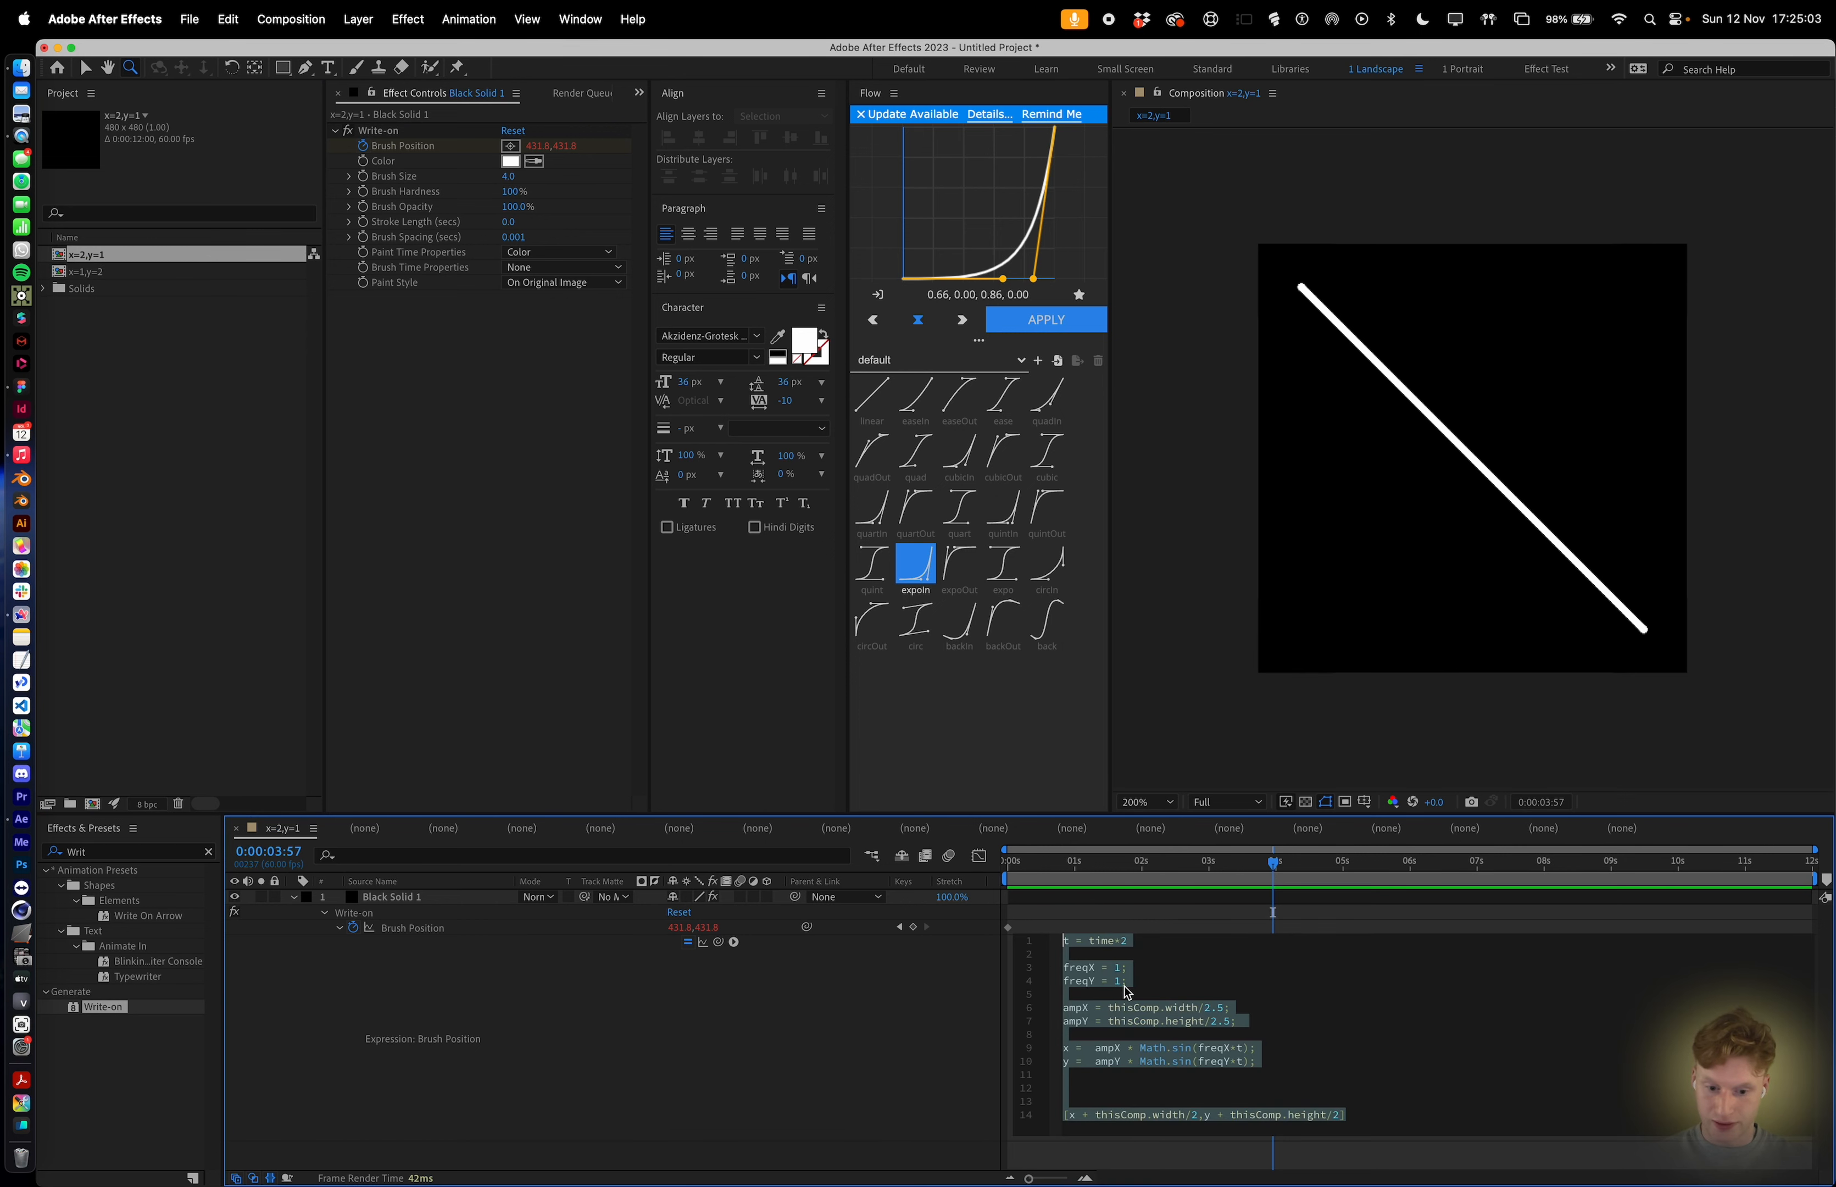
click(1120, 973)
click(1172, 922)
drag(1165, 863, 955, 863)
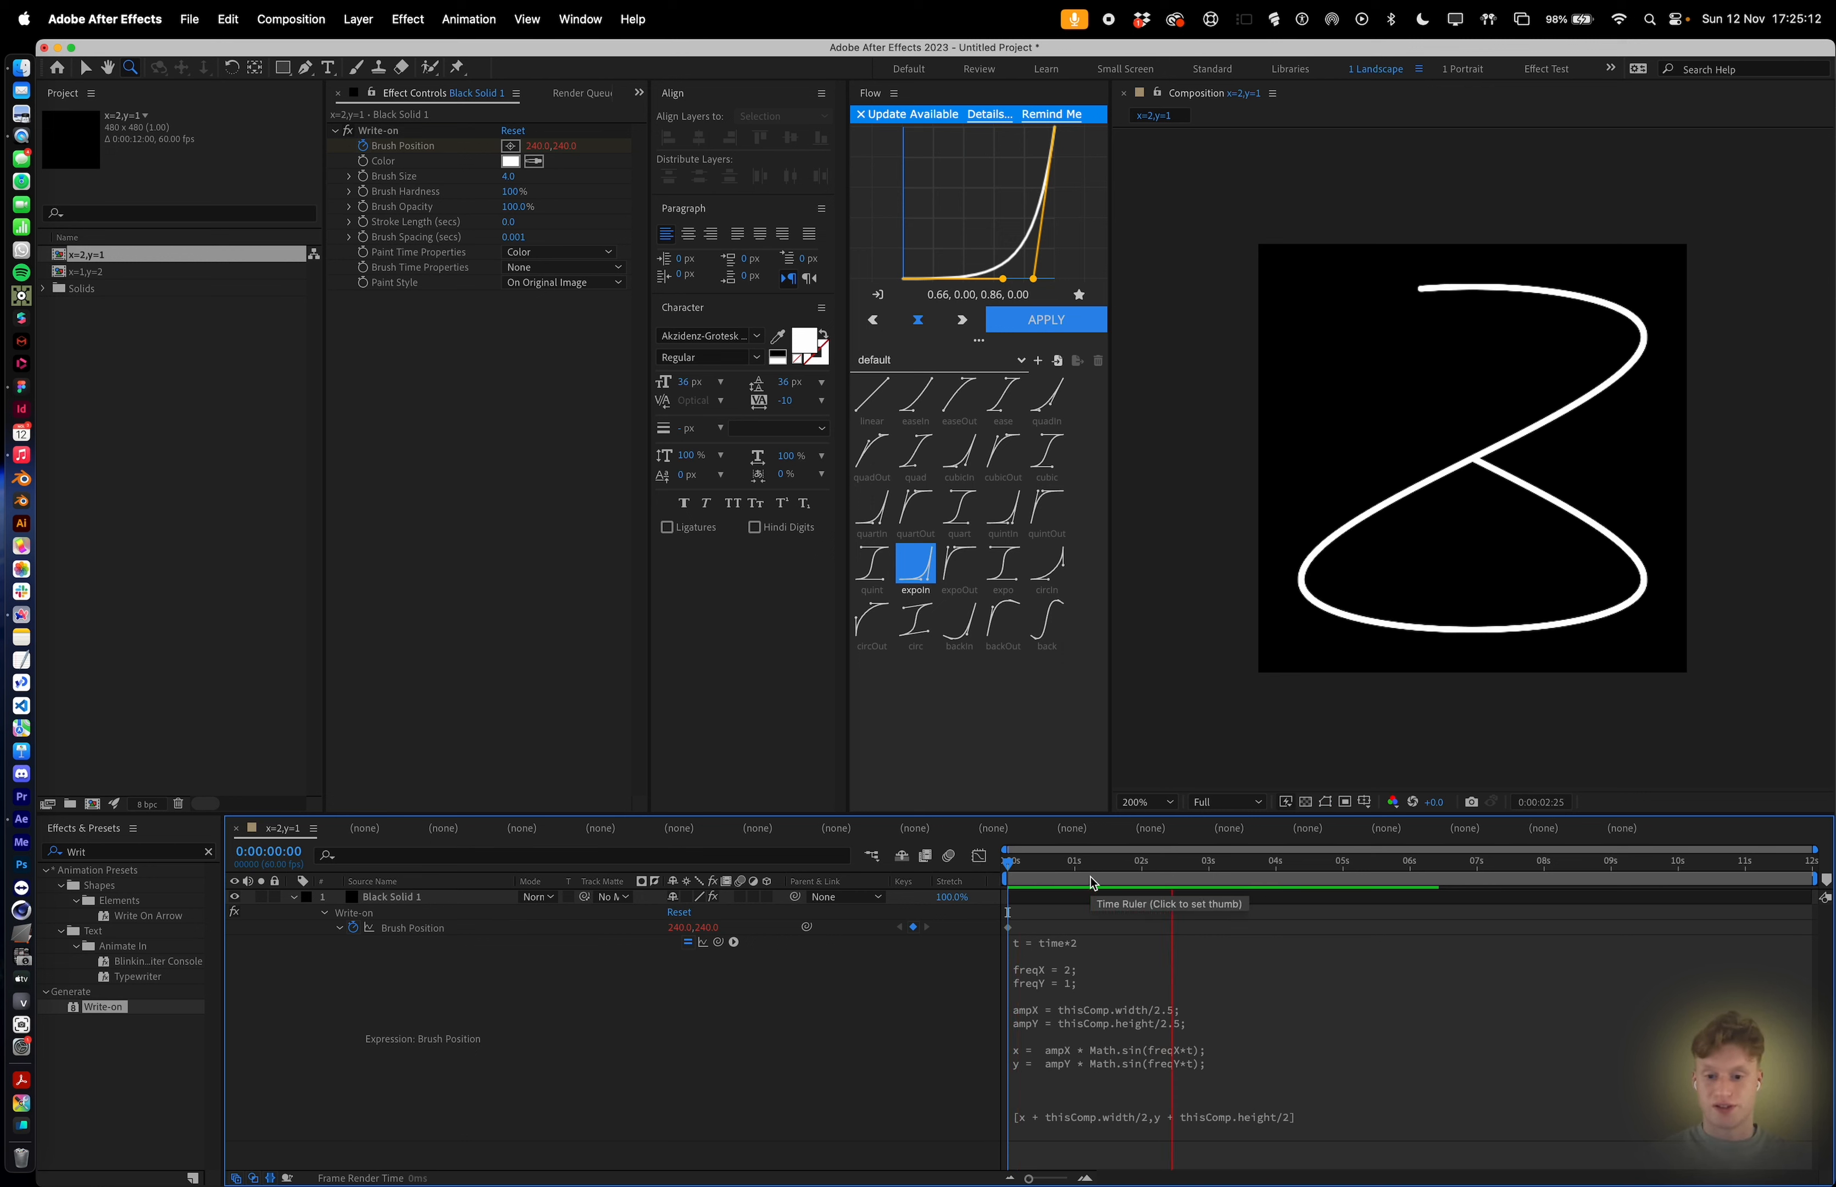
Switch to Figma and view the grid of Lissajous curves for each frequency combination.
key(super+Tab)
scroll(1353, 768, down, 10)
scroll(1355, 769, right, 15)
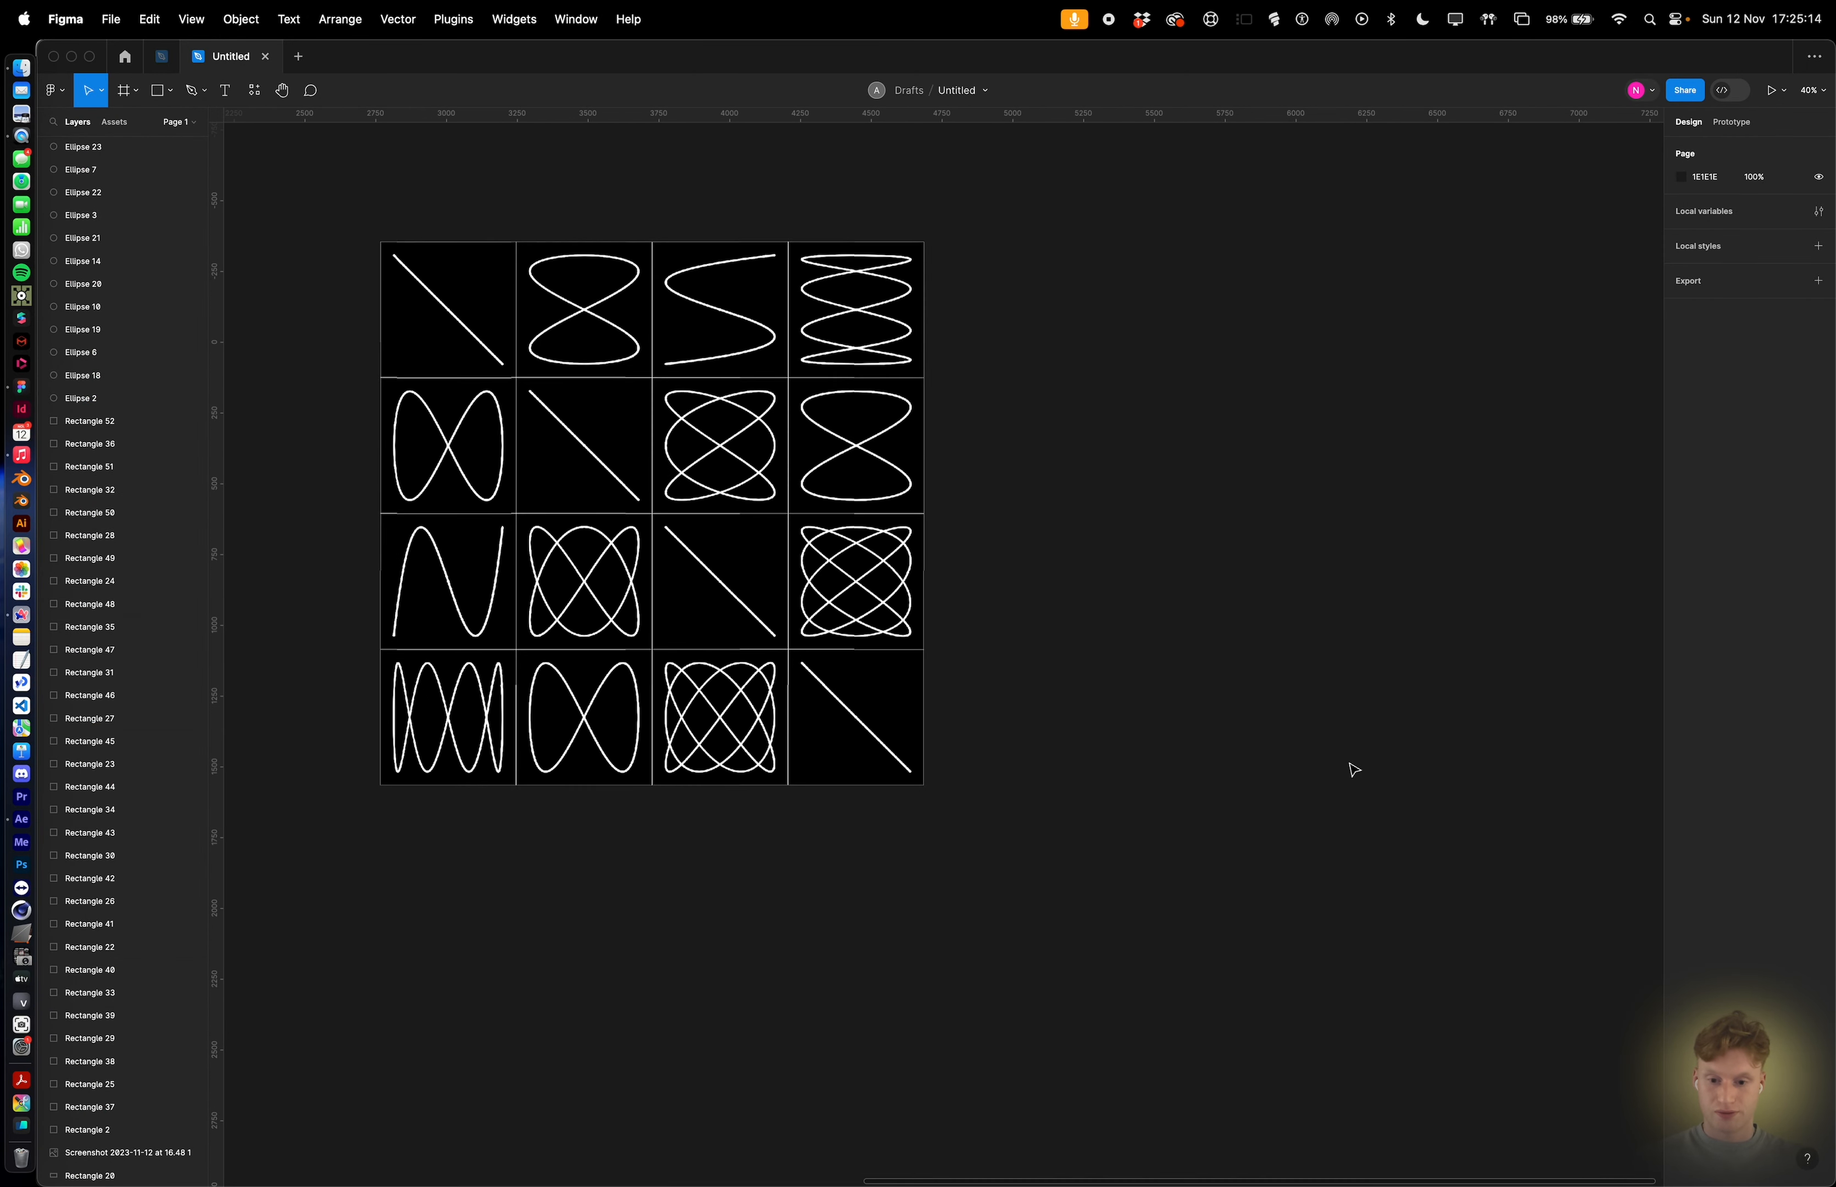
scroll(923, 518, up, 4)
scroll(923, 519, left, 2)
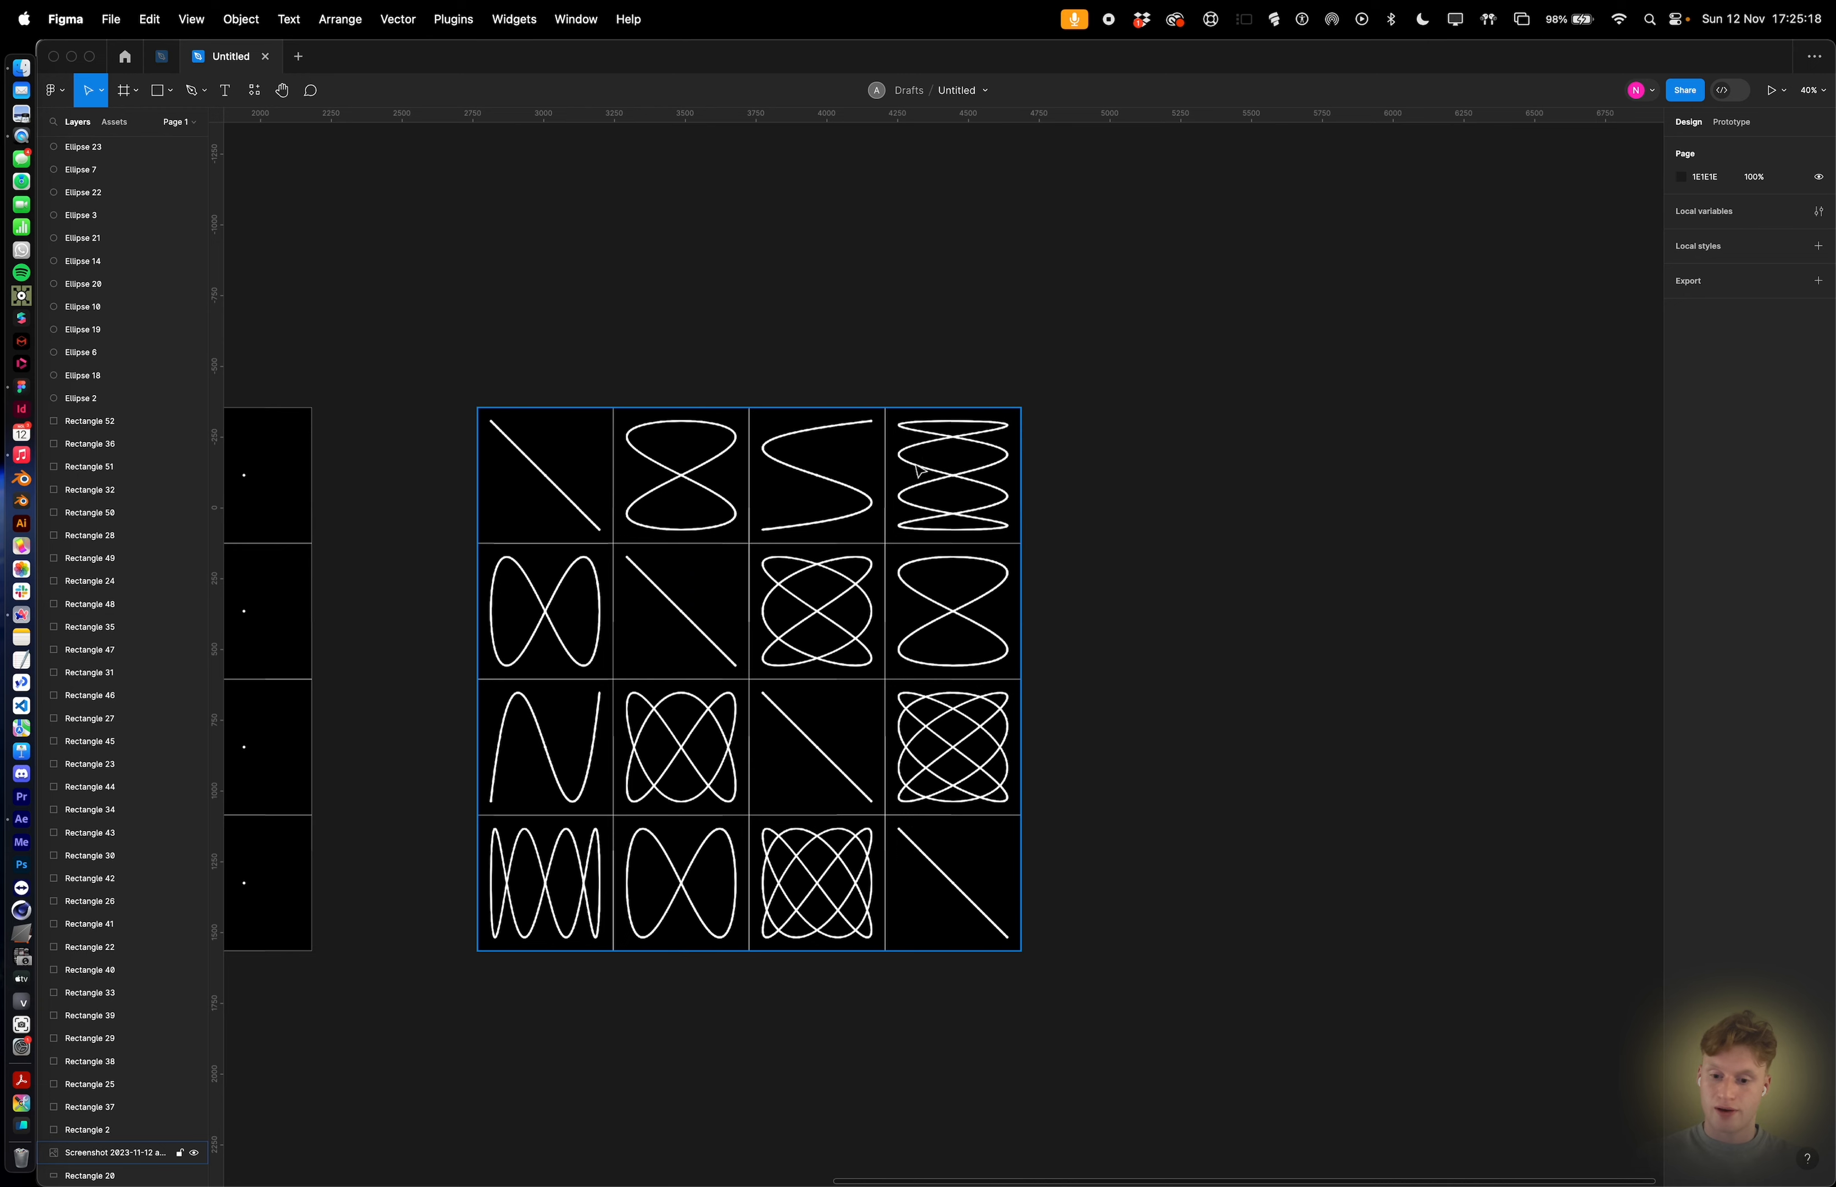
Duplicate and rename compositions into x=1 to x=4 variants with y=1, setting freqX to match each name.
key(super+Tab)
click(1180, 988)
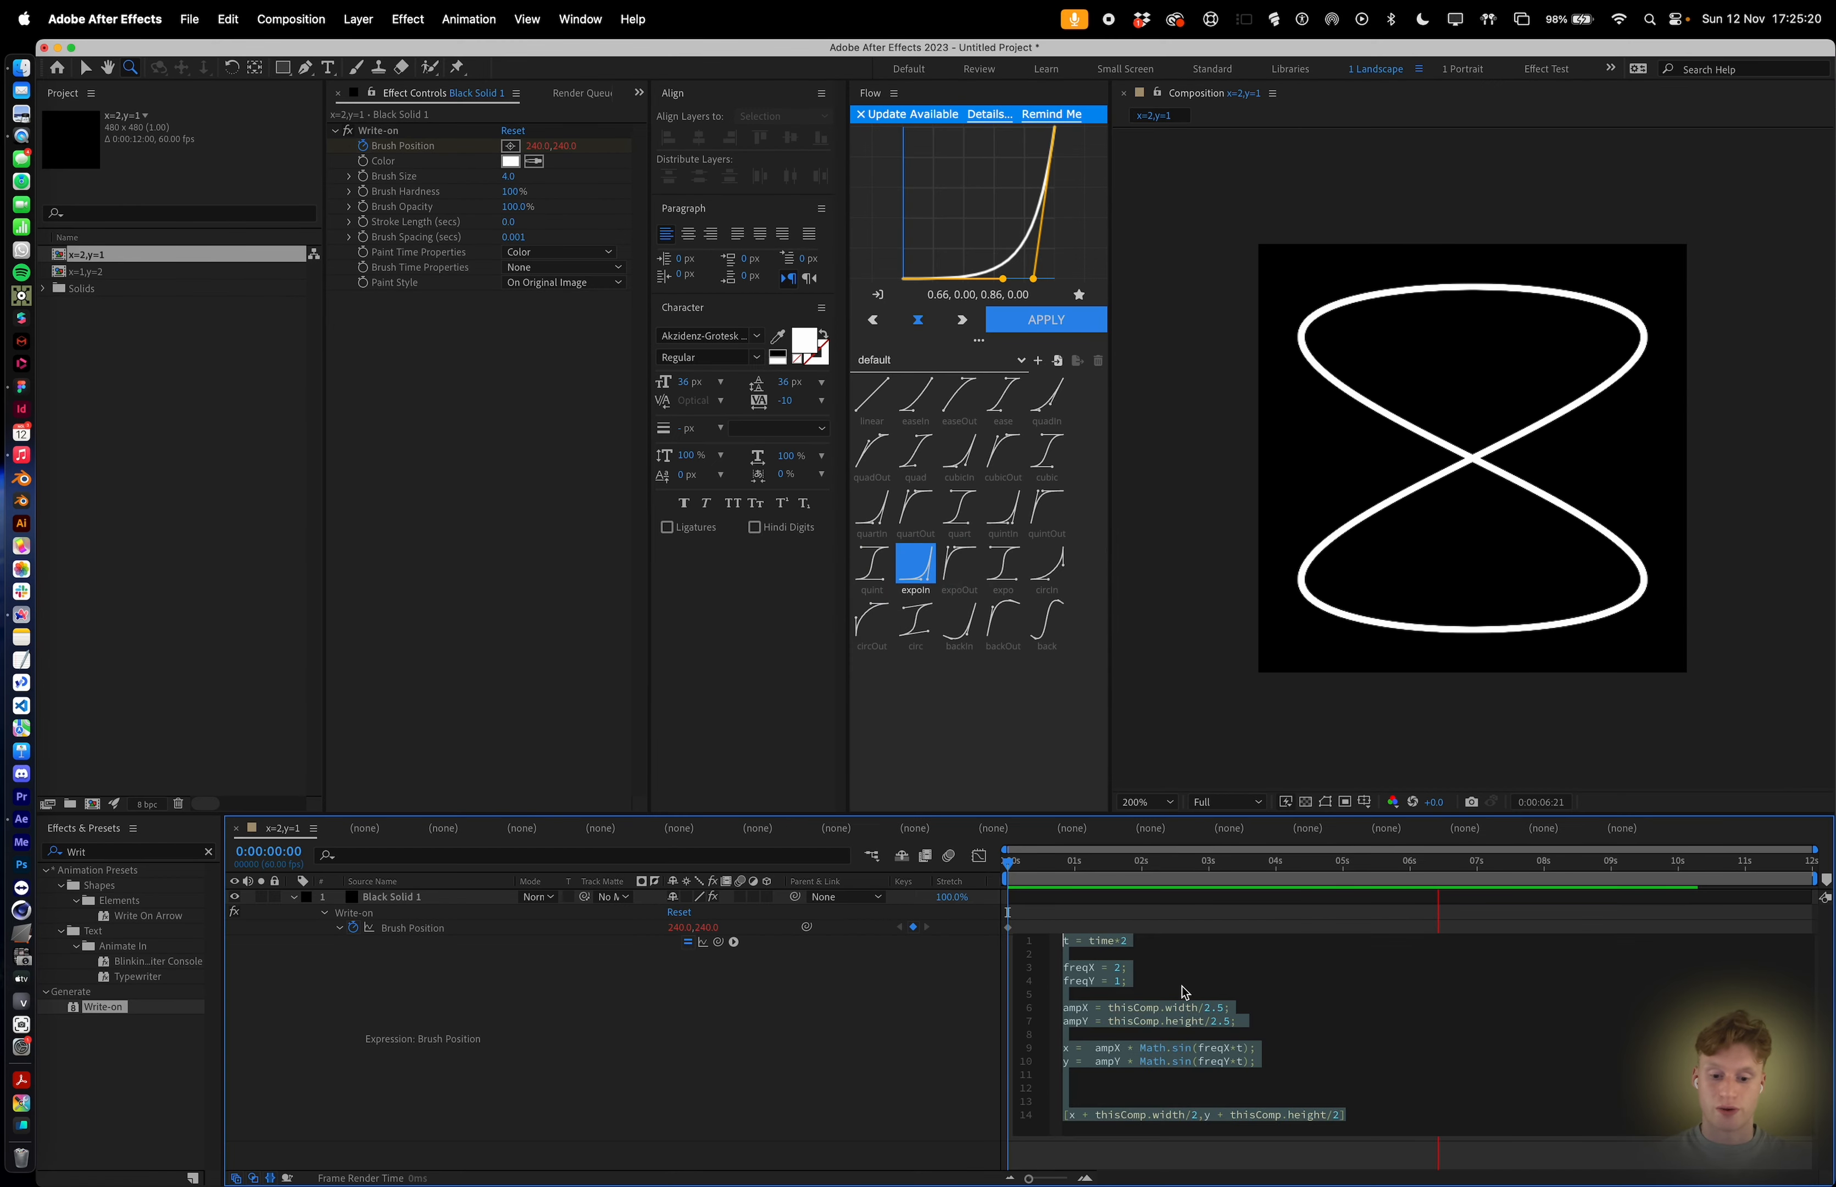
click(1189, 951)
click(107, 290)
key(super+d)
key(Return)
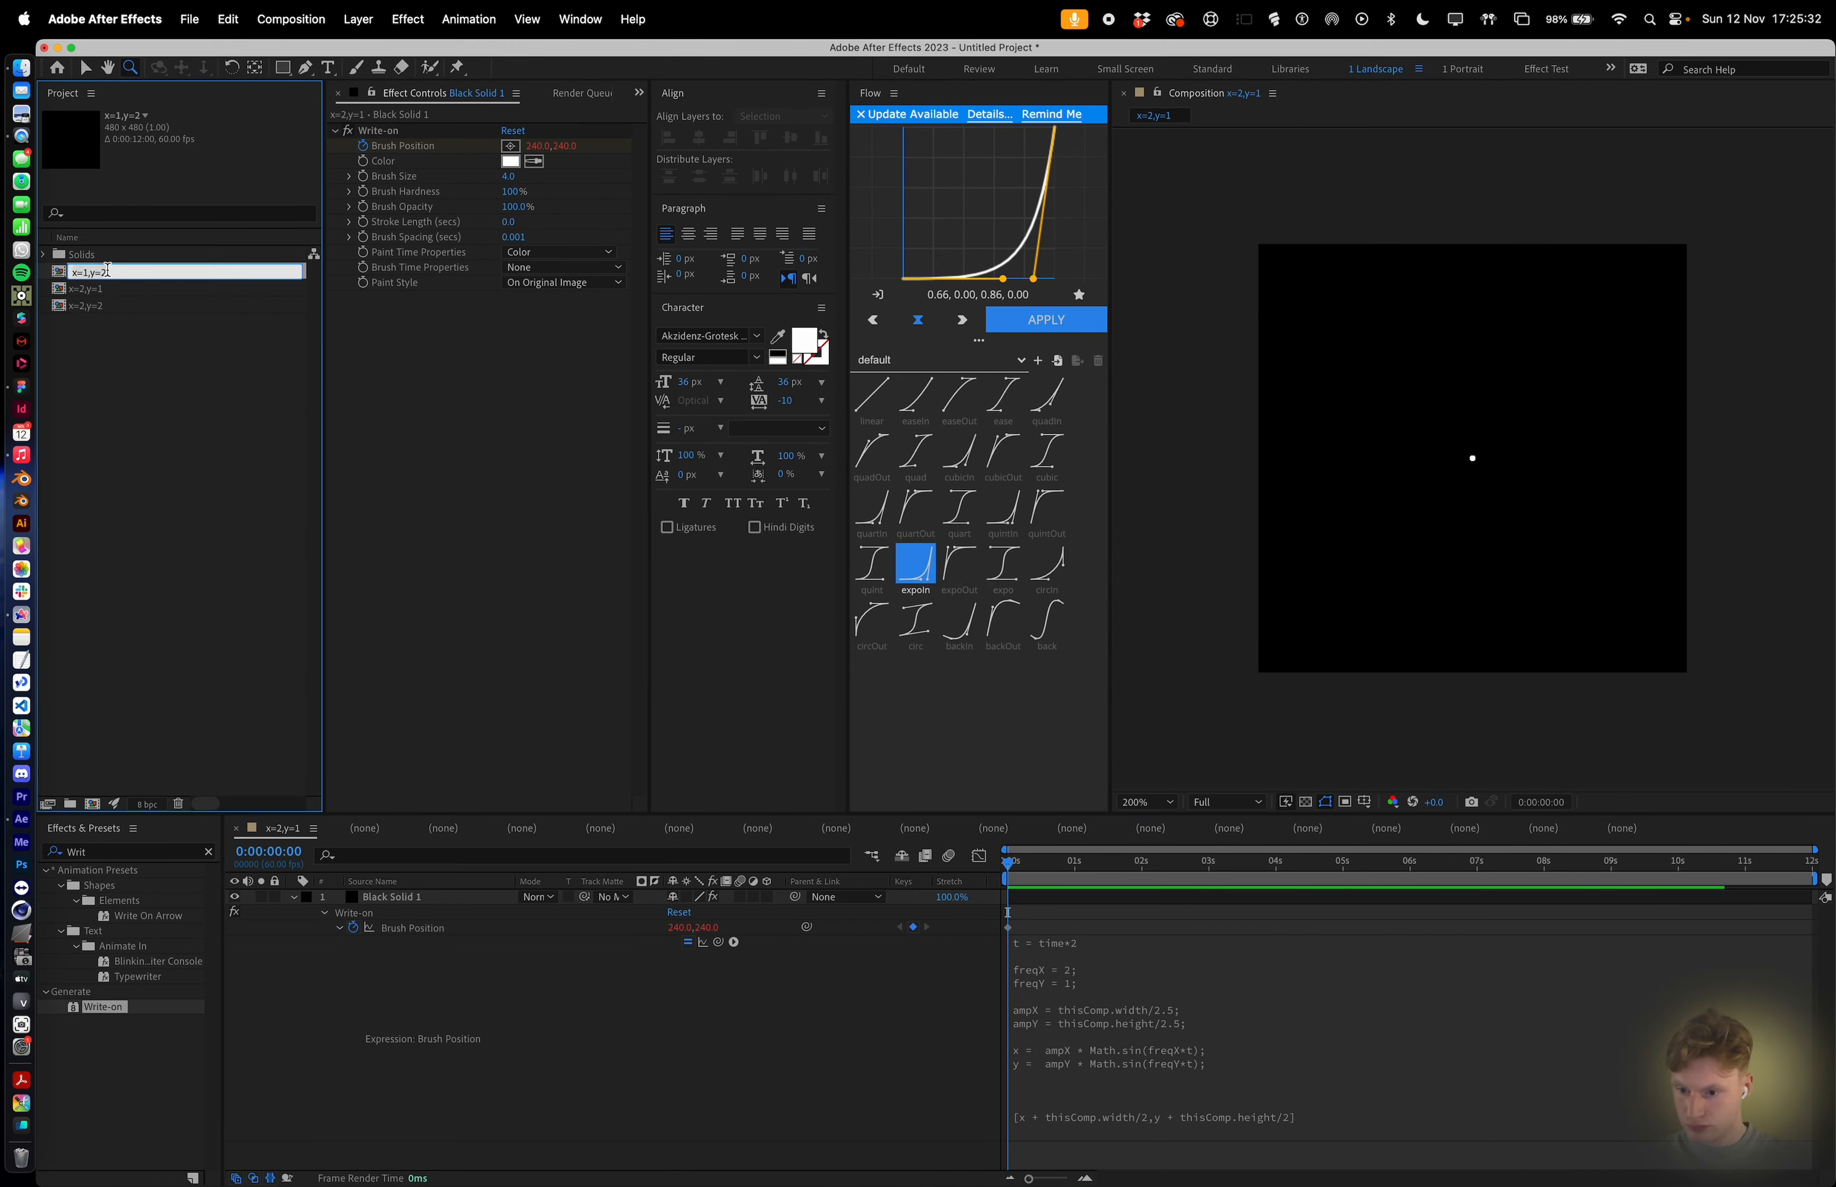
click(107, 305)
key(Return)
text(x=2,y=)
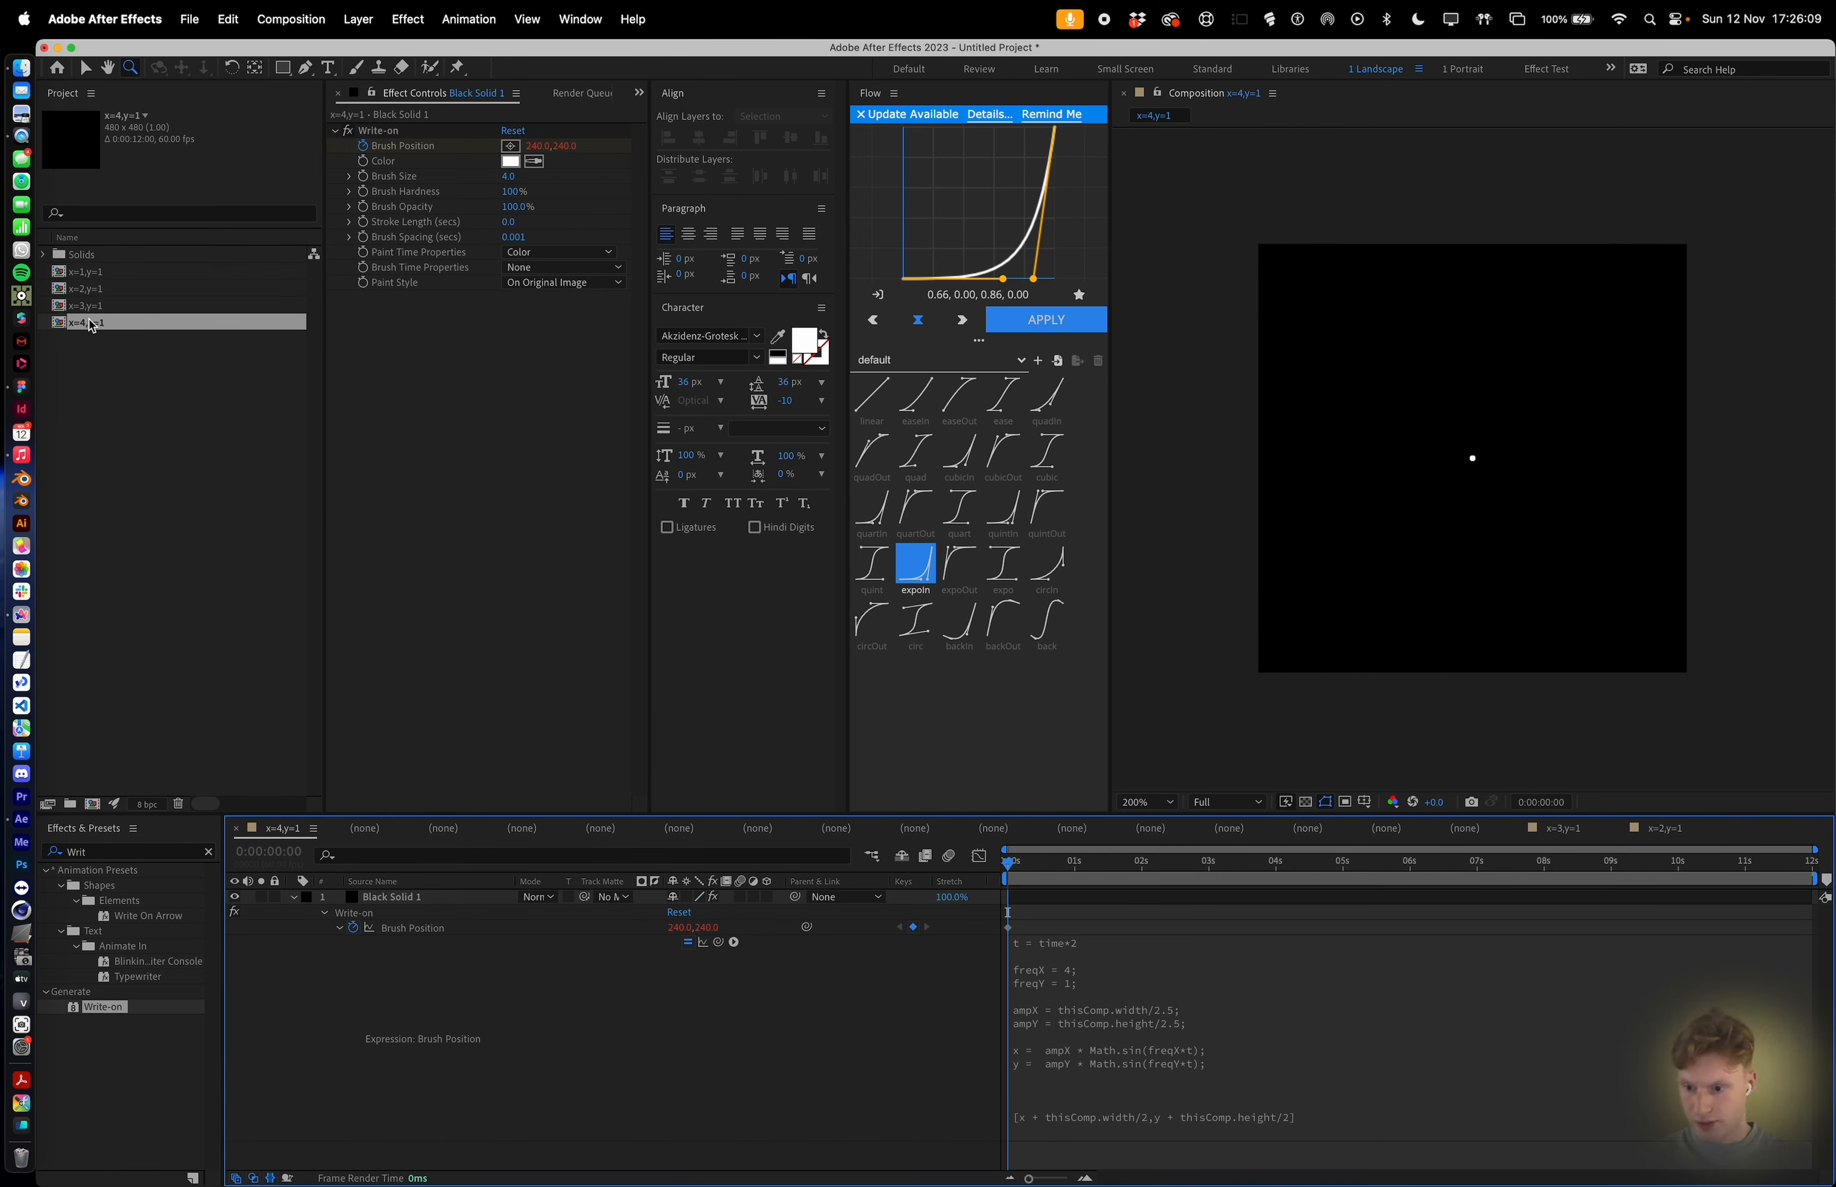
Create a project folder named Row_1 and move the four y=1 compositions into it.
click(108, 354)
click(72, 804)
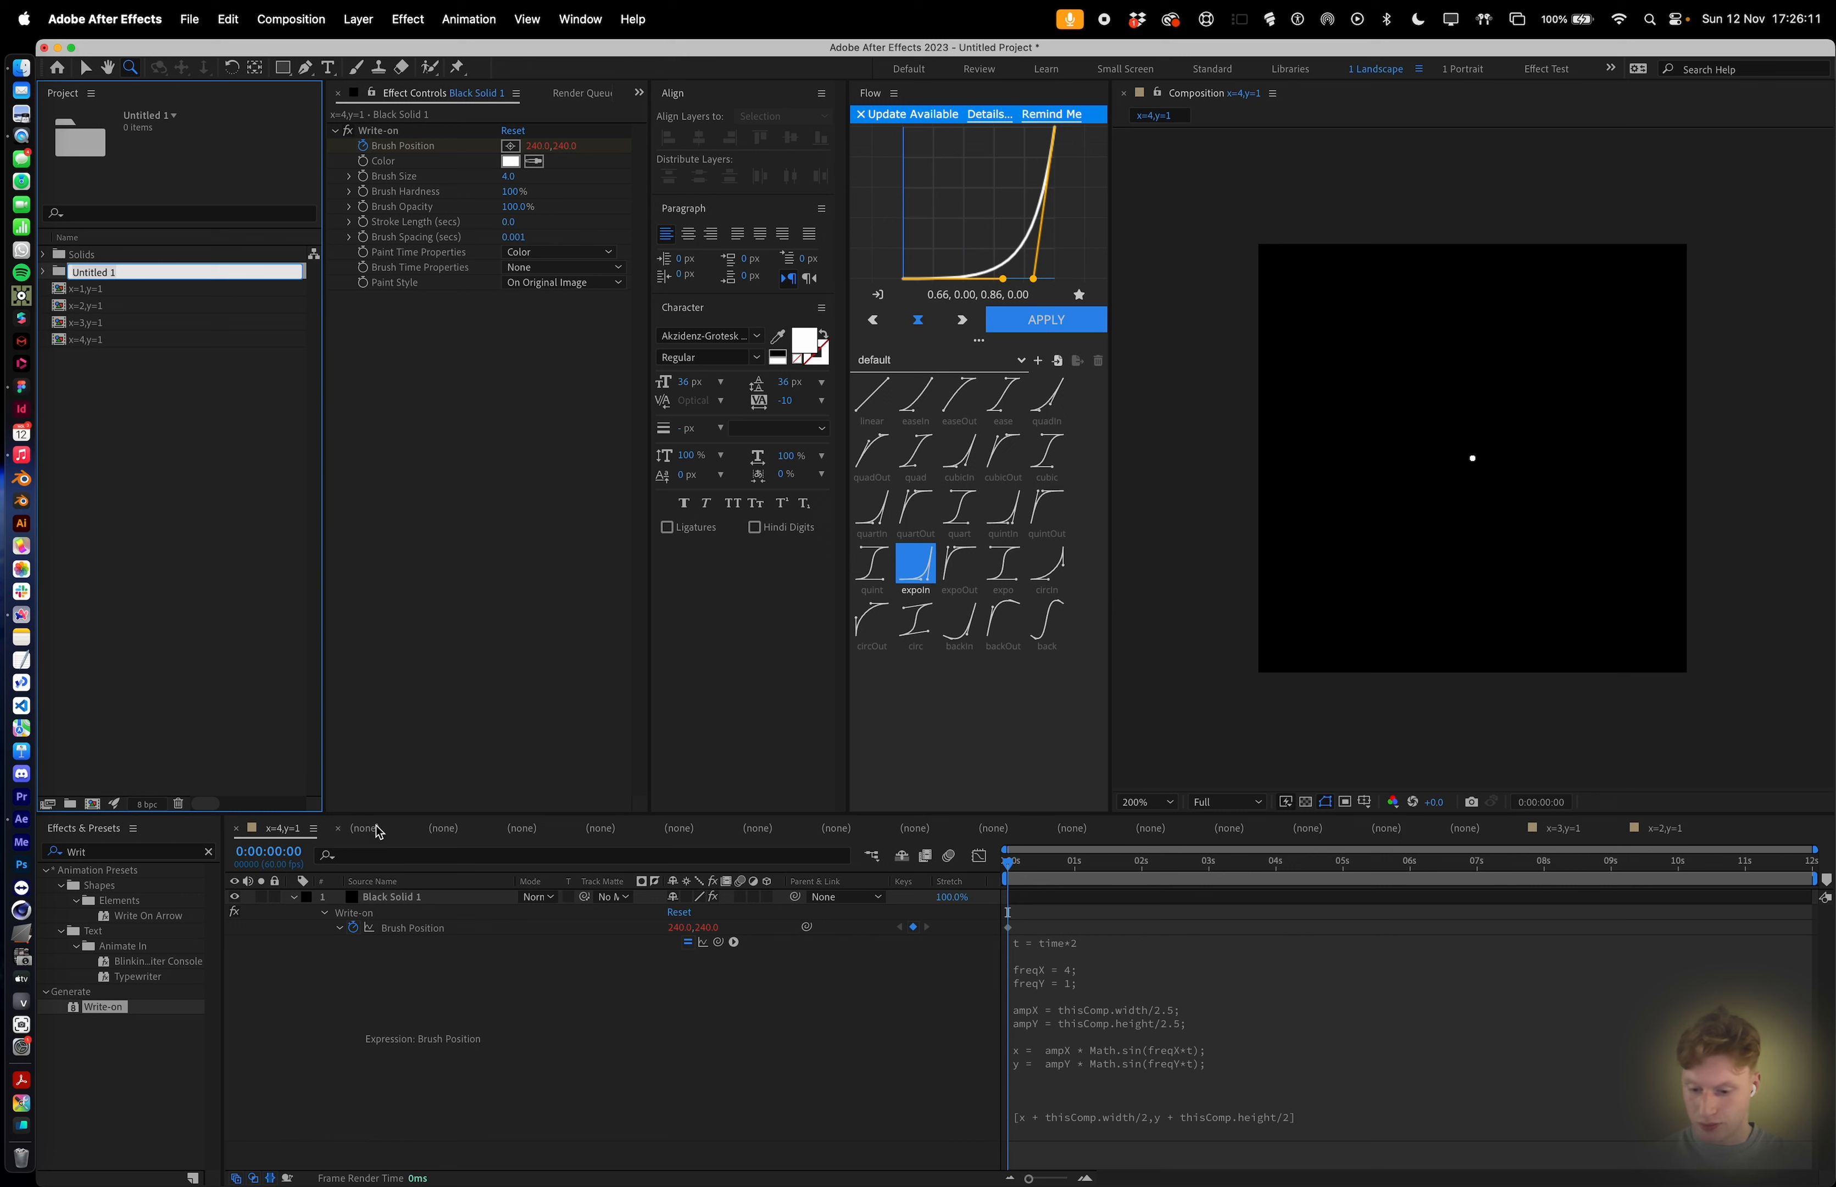
text(Row_)
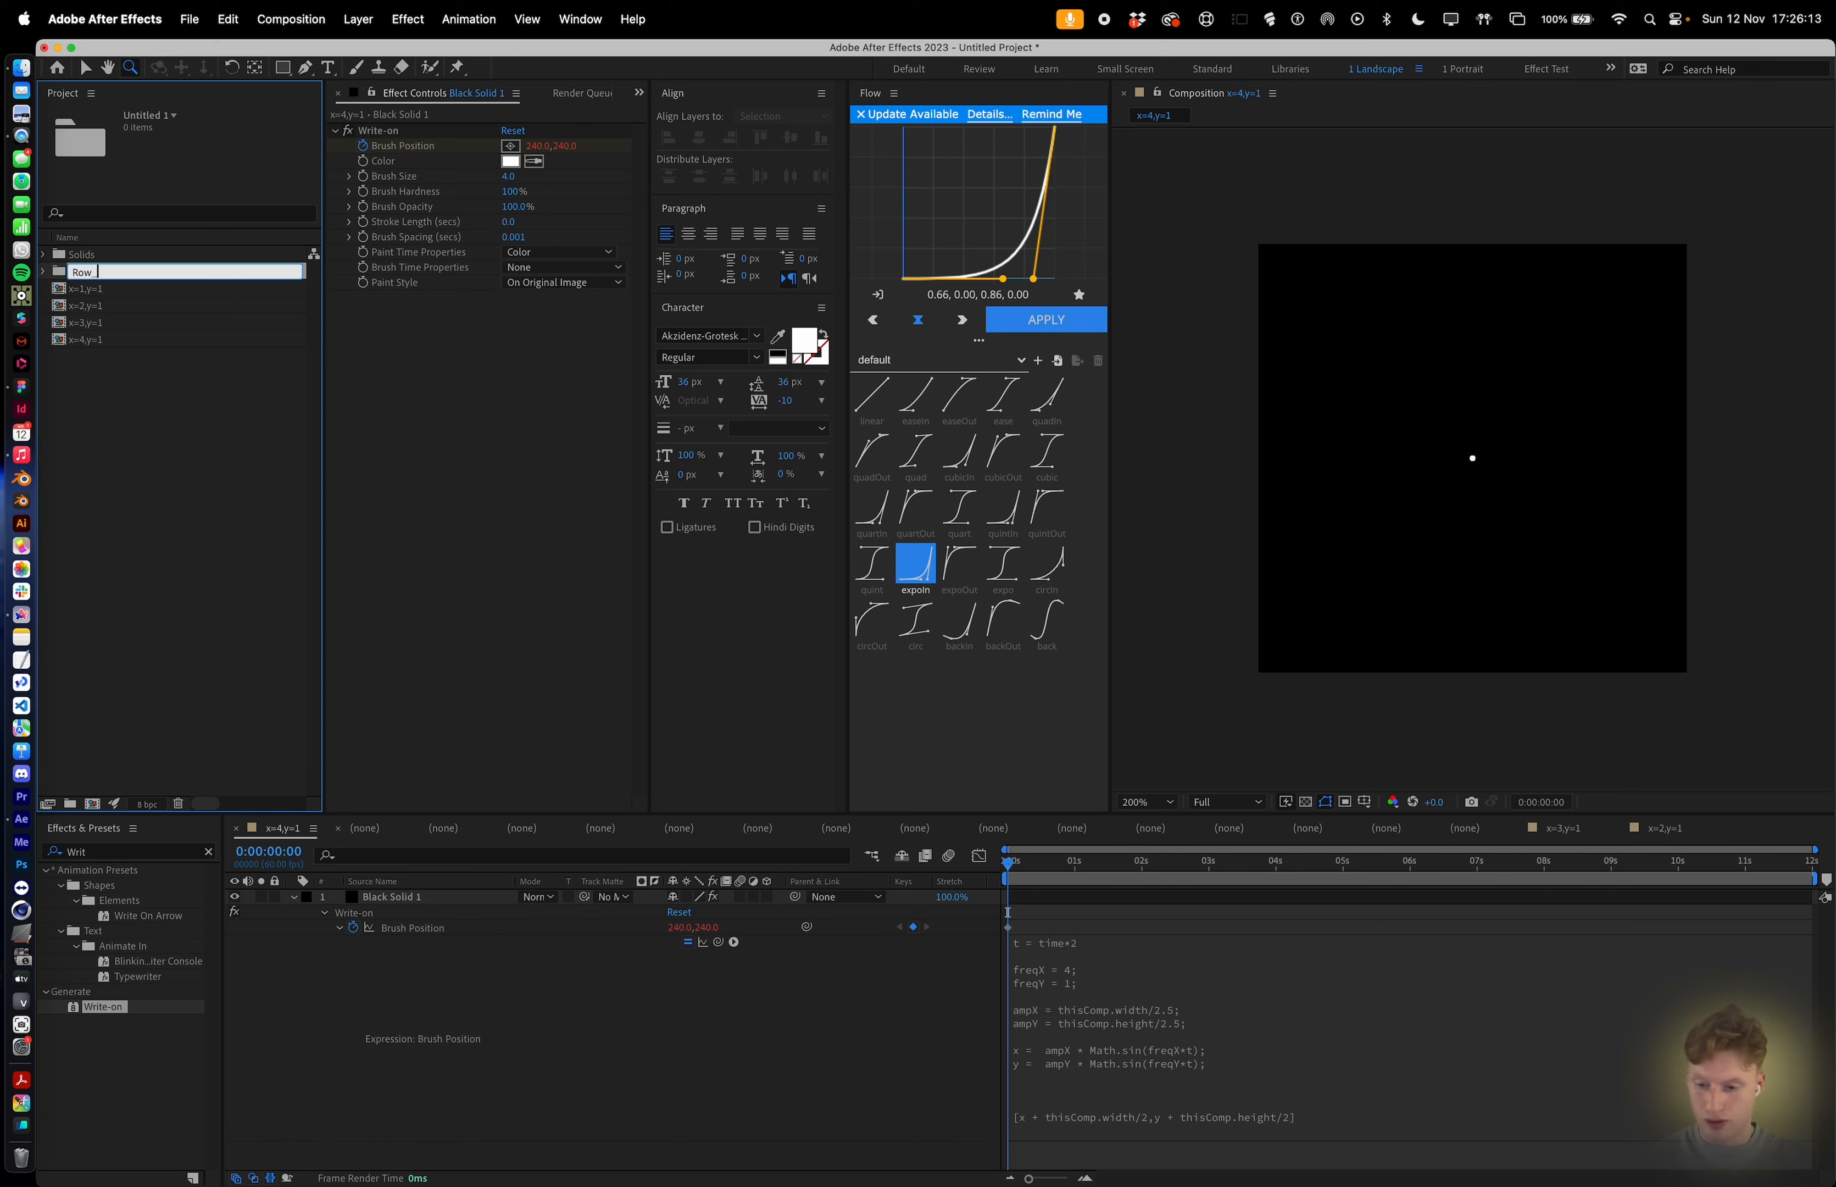
text(1)
key(Return)
click(85, 289)
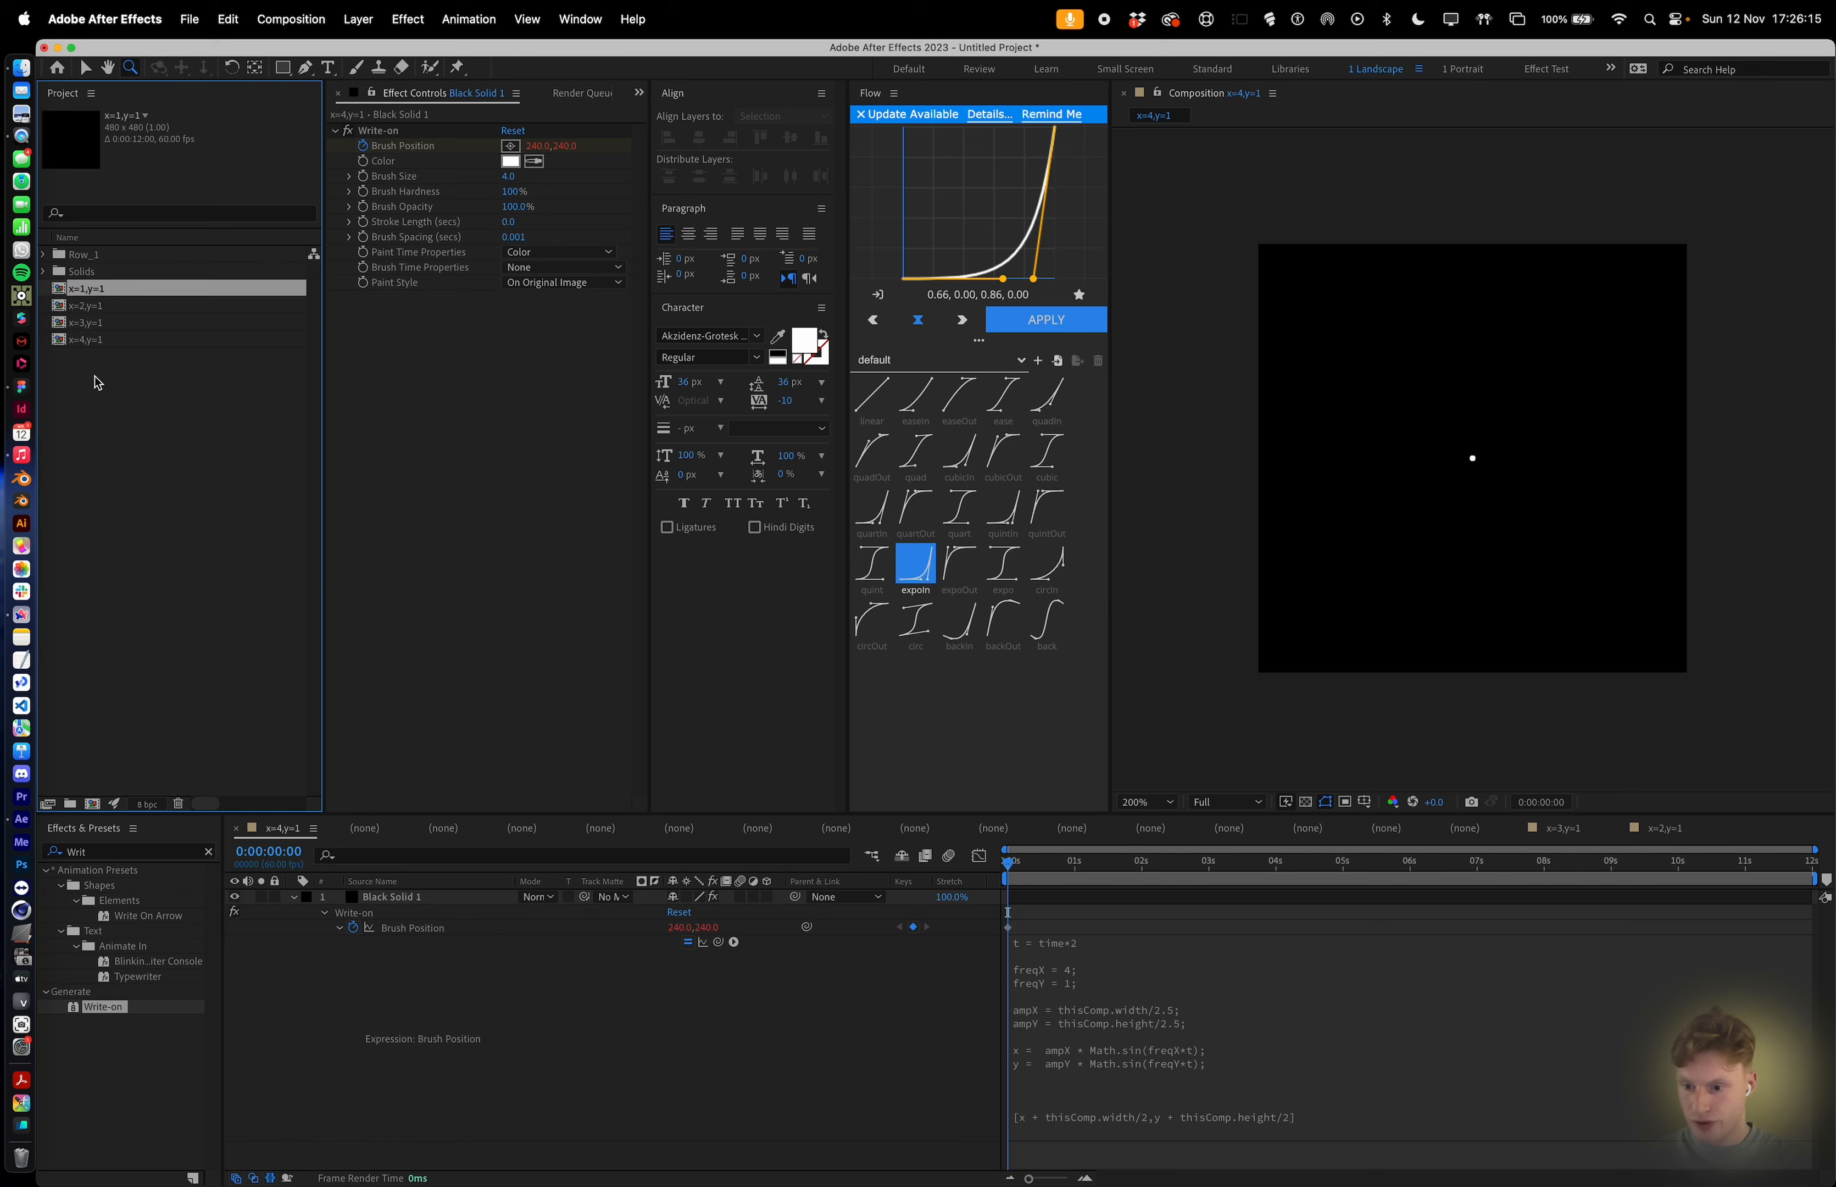
shift+click(91, 346)
drag(91, 346, 93, 260)
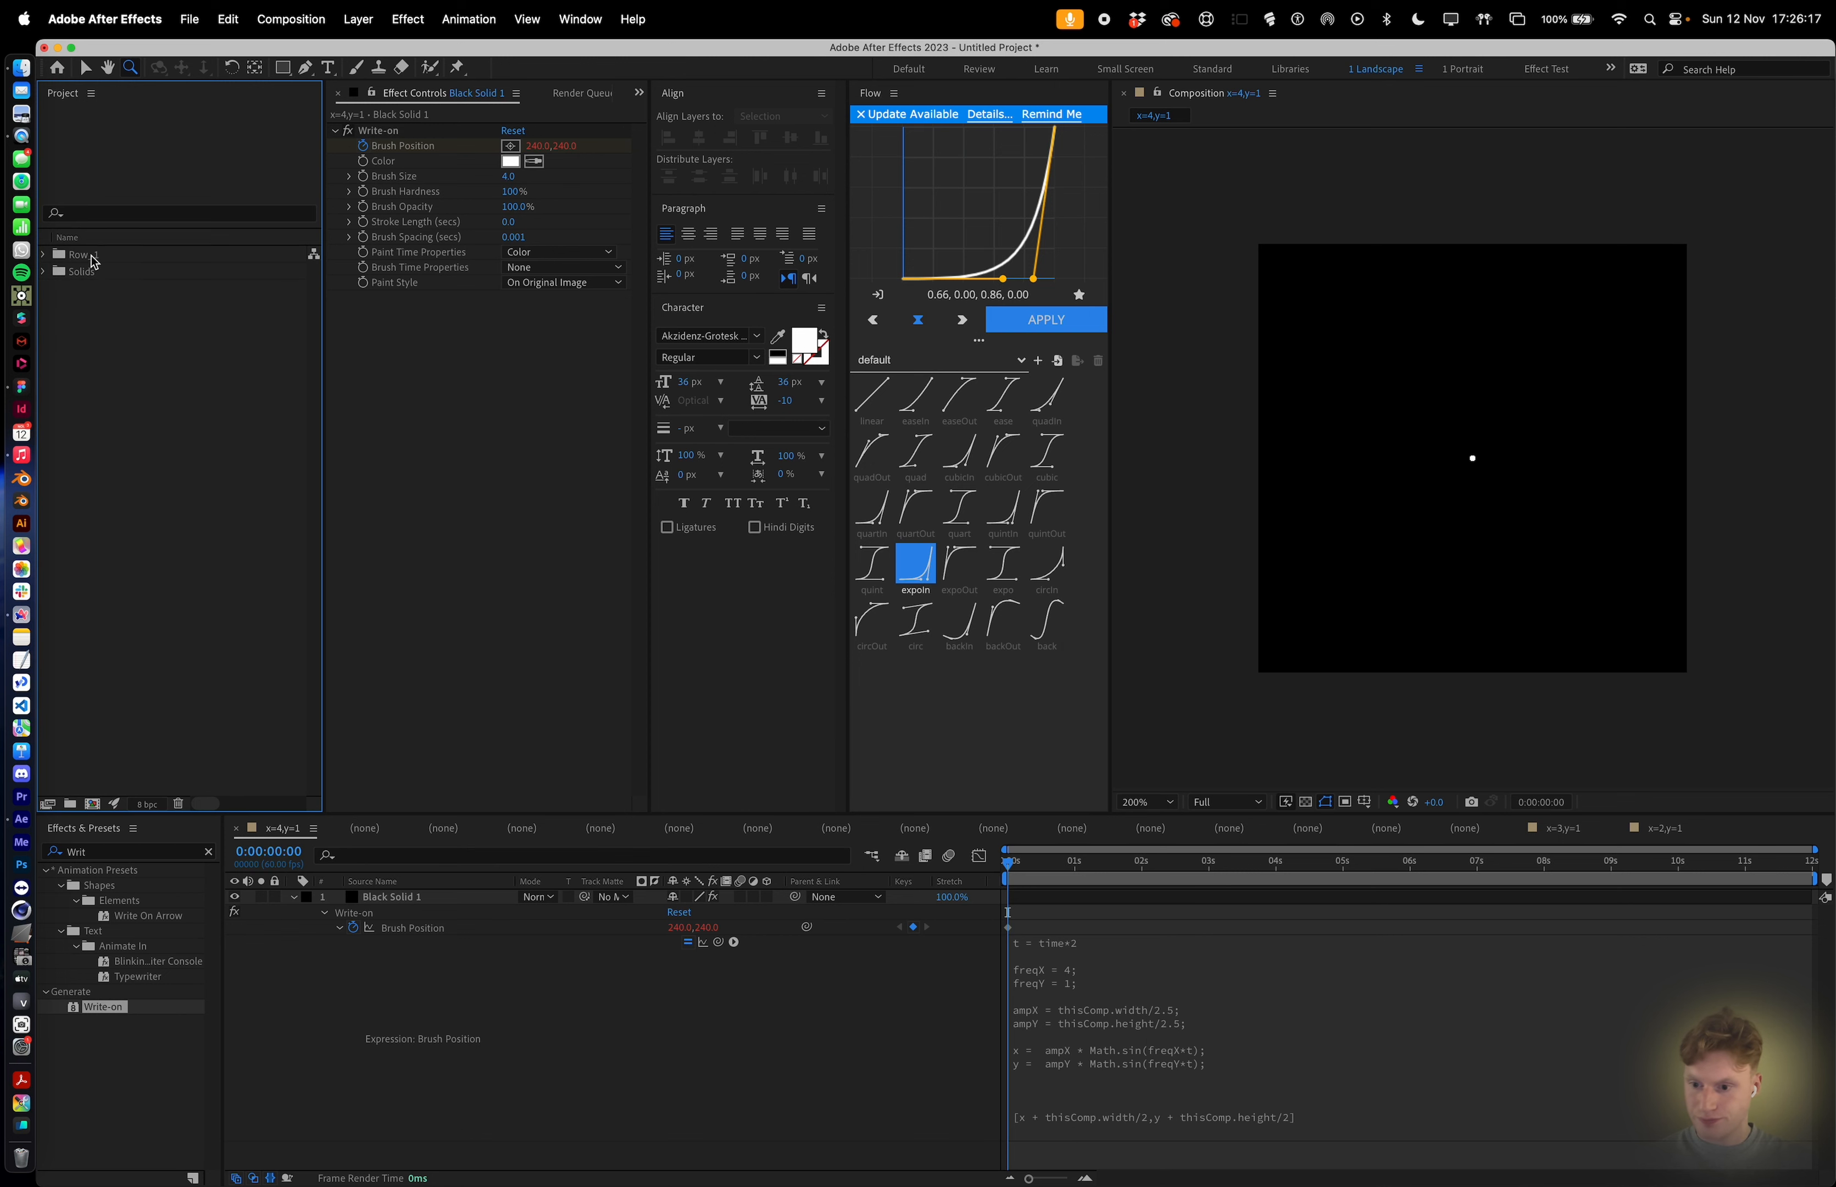
Create a new composition 1920 × 1920 px in size.
click(88, 804)
click(994, 351)
click(942, 335)
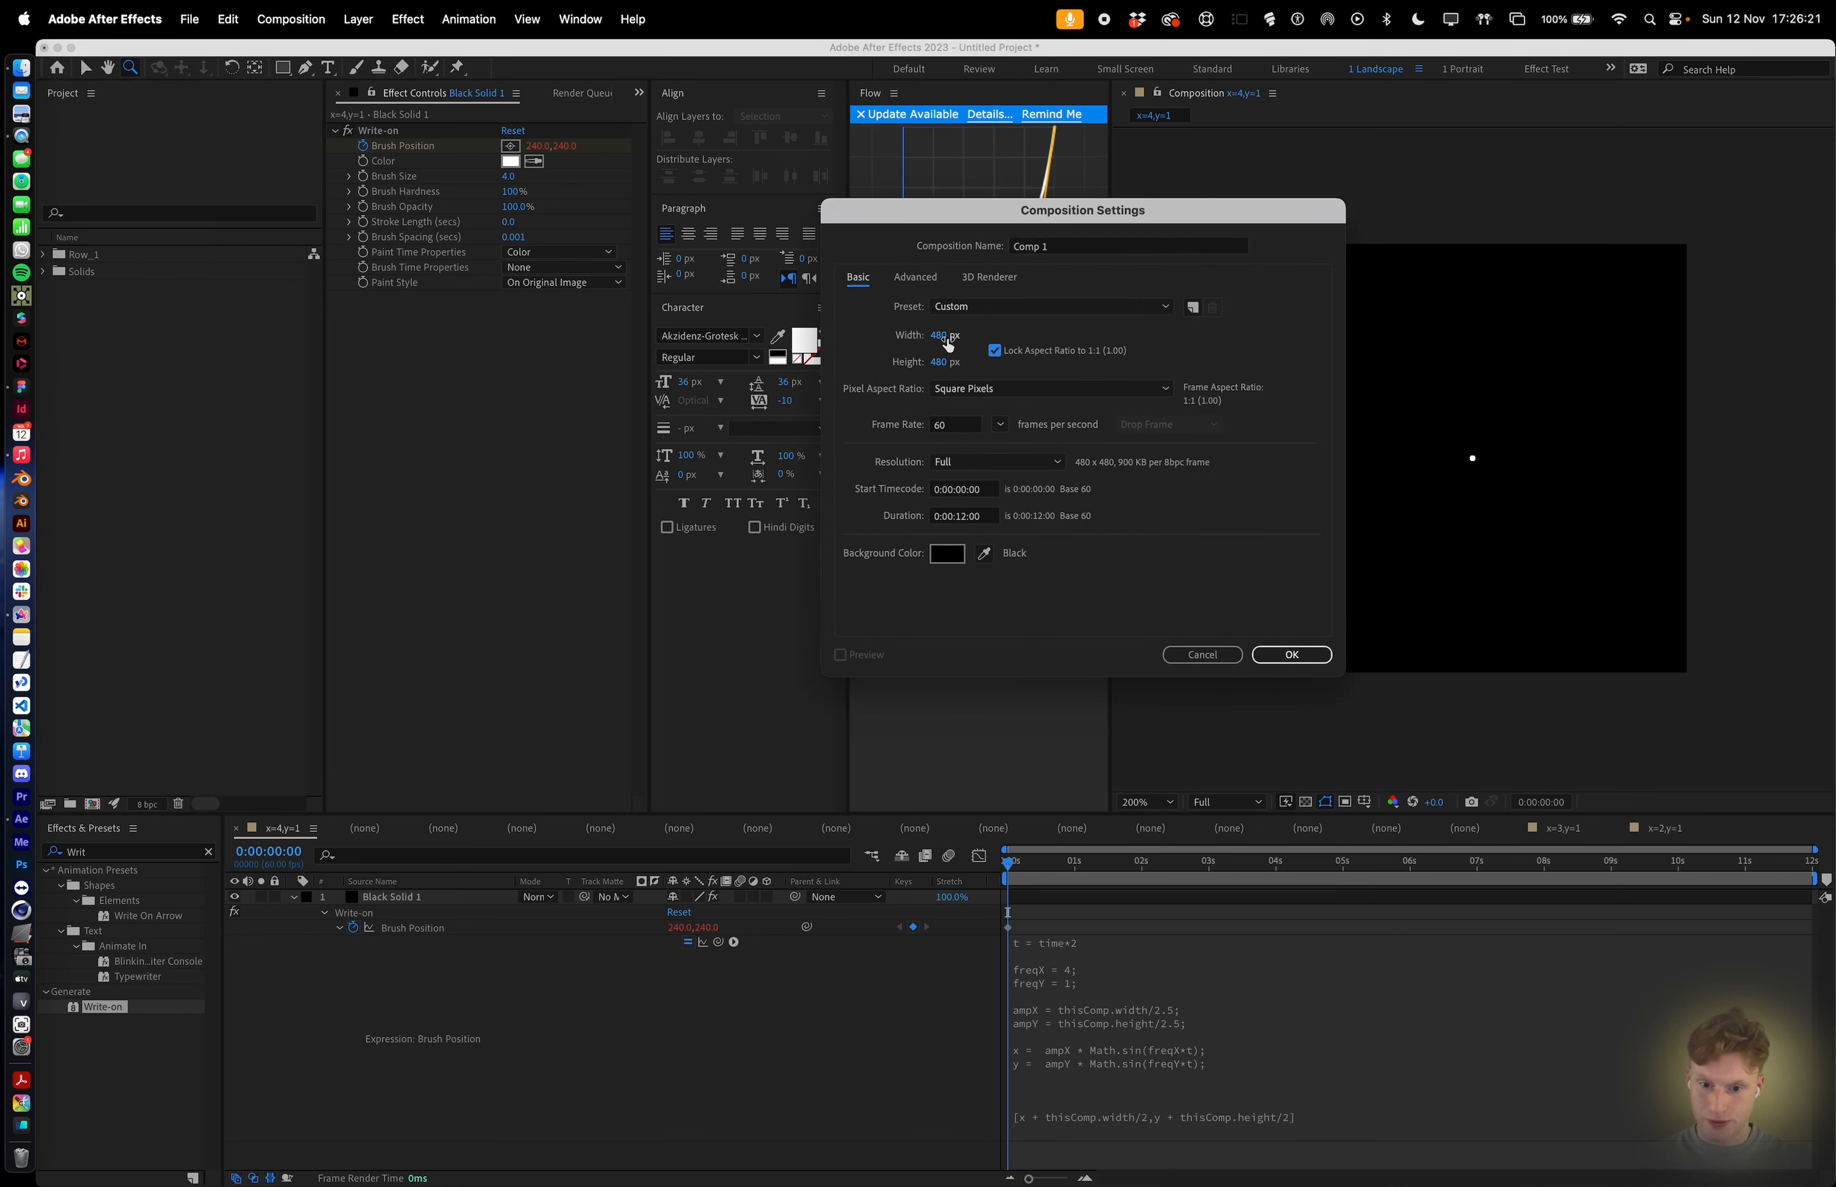
text(1920)
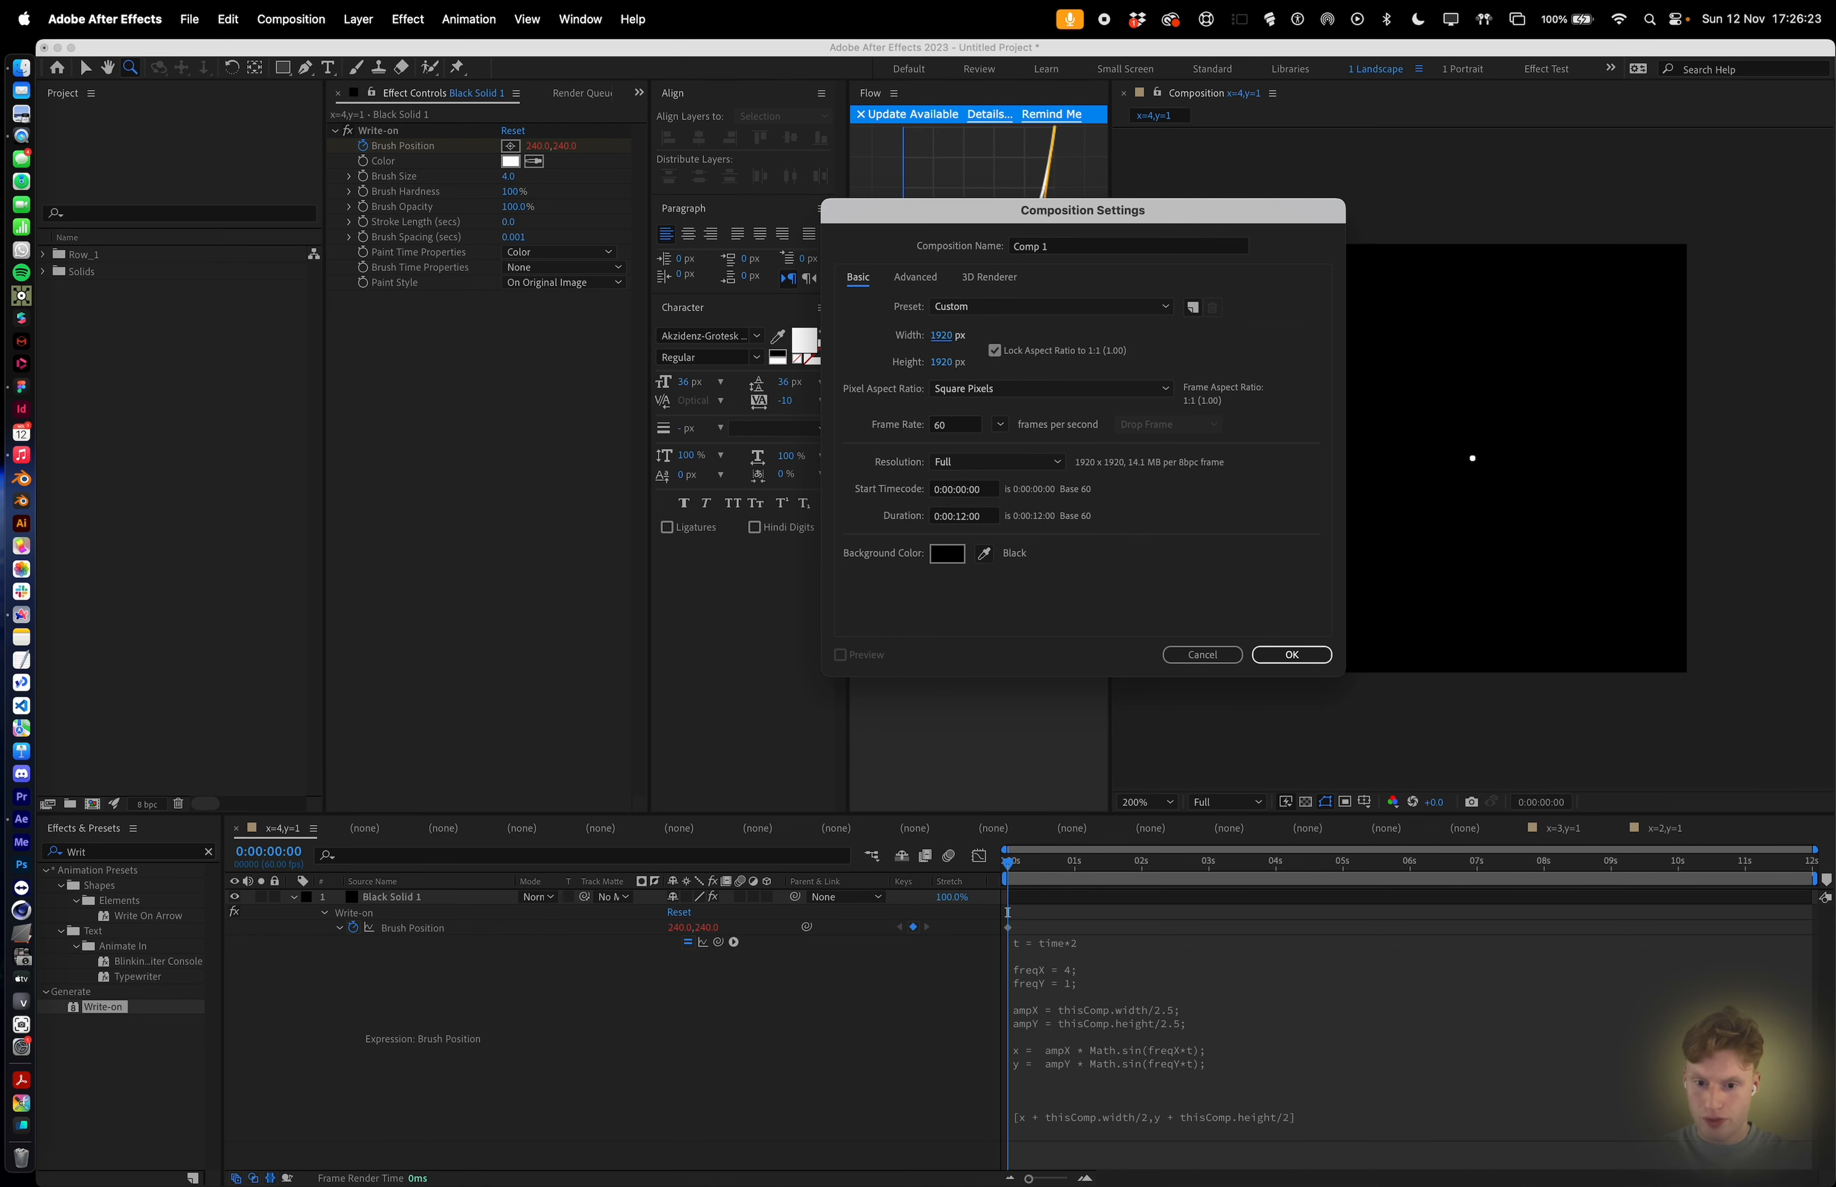
key(Return)
Add the x=1,y=1 composition as a layer in the new composition.
click(101, 290)
drag(101, 290, 451, 991)
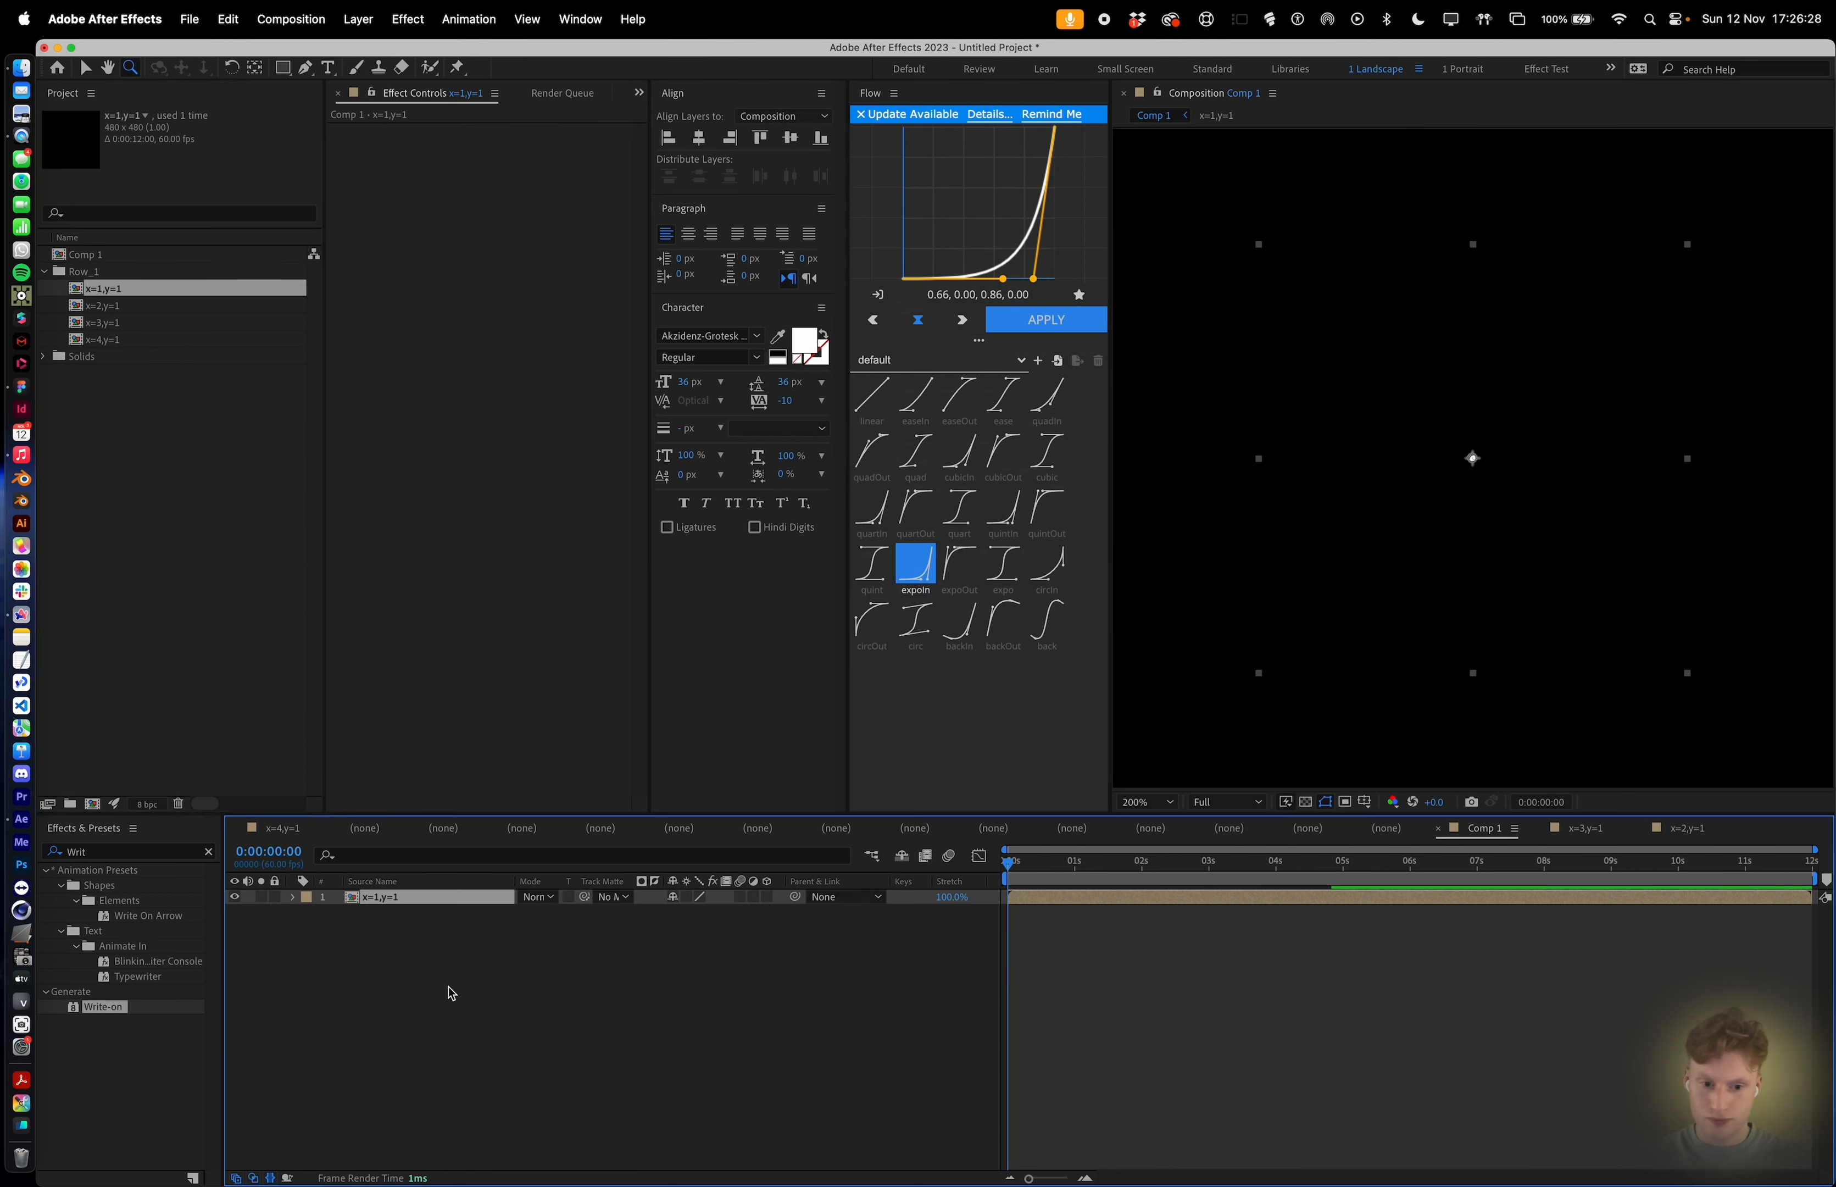
alt+click(1381, 503)
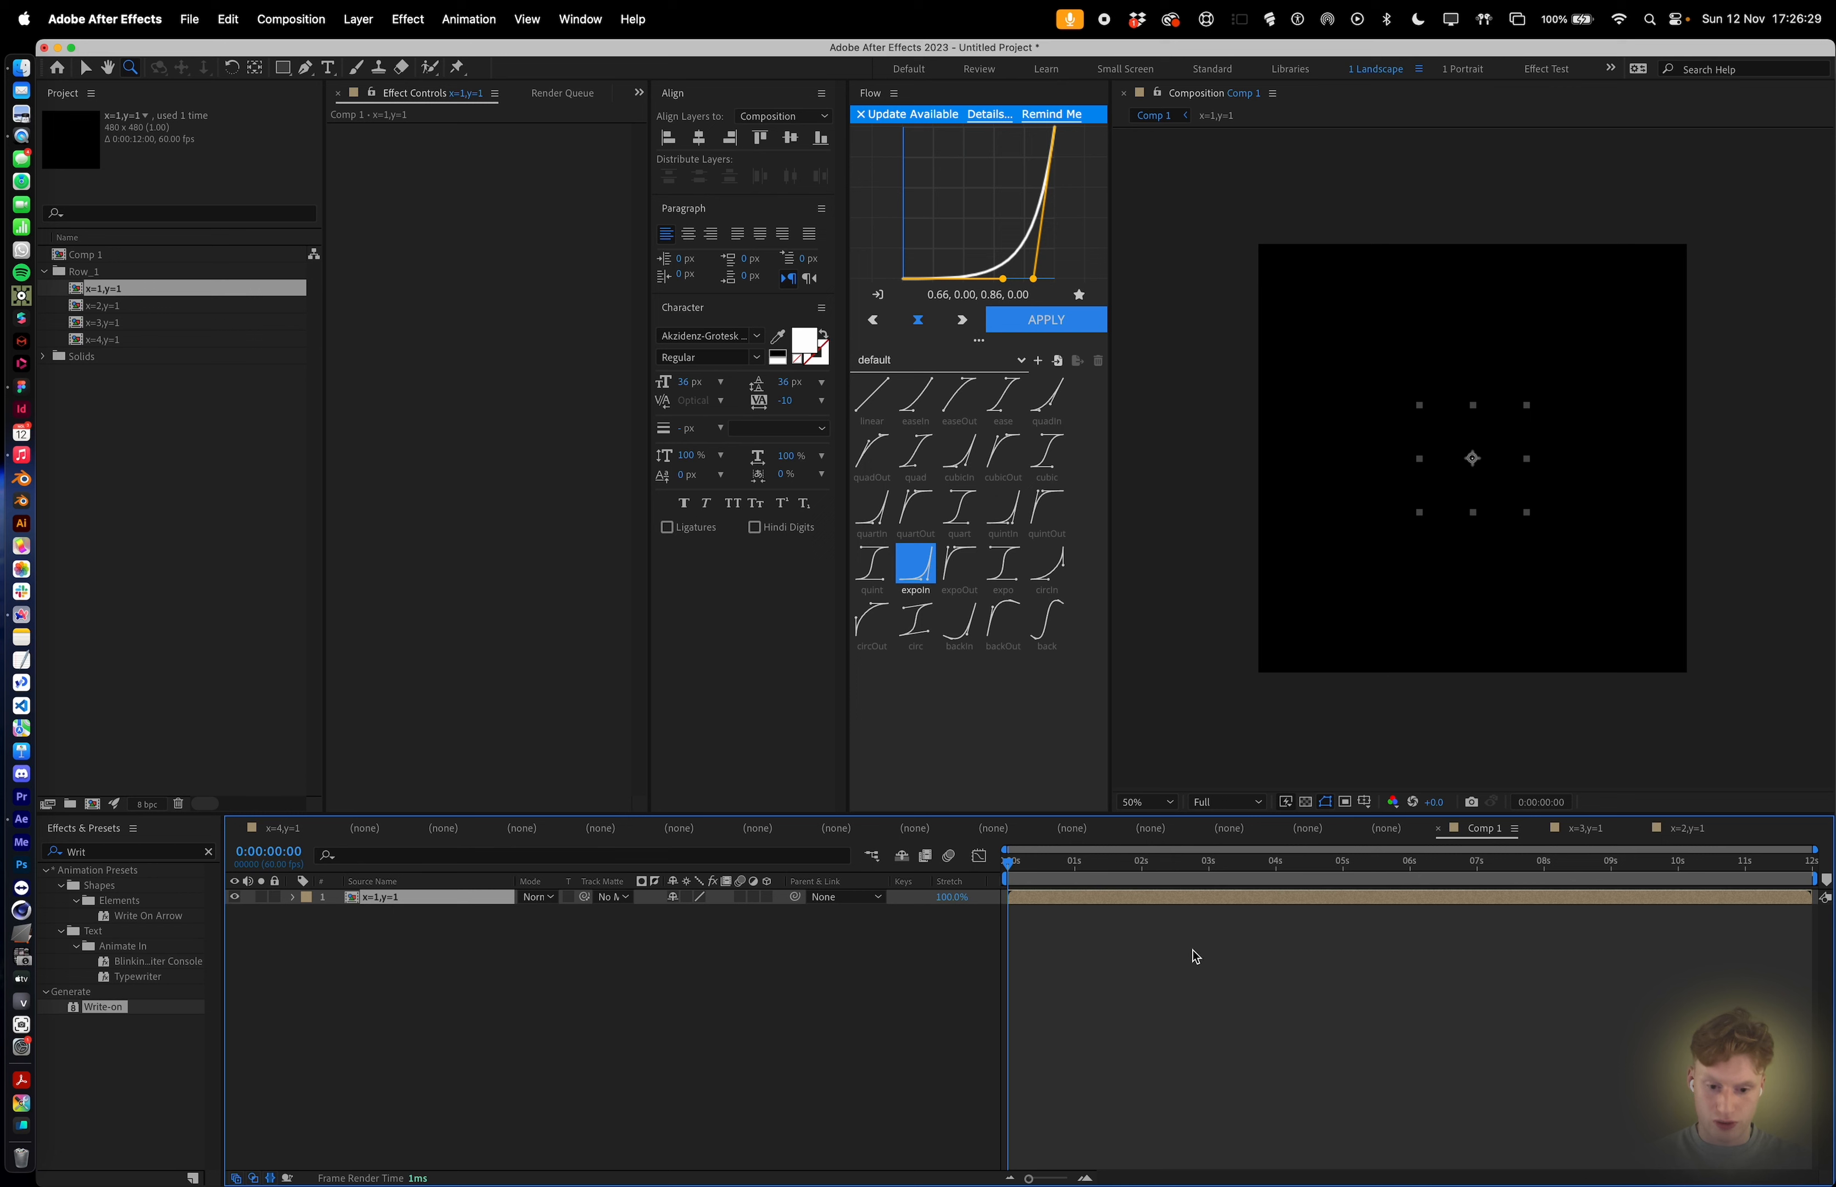
Move the layer's anchor point to its top-left corner with the Pan Behind tool.
click(1141, 803)
click(1155, 830)
key(y)
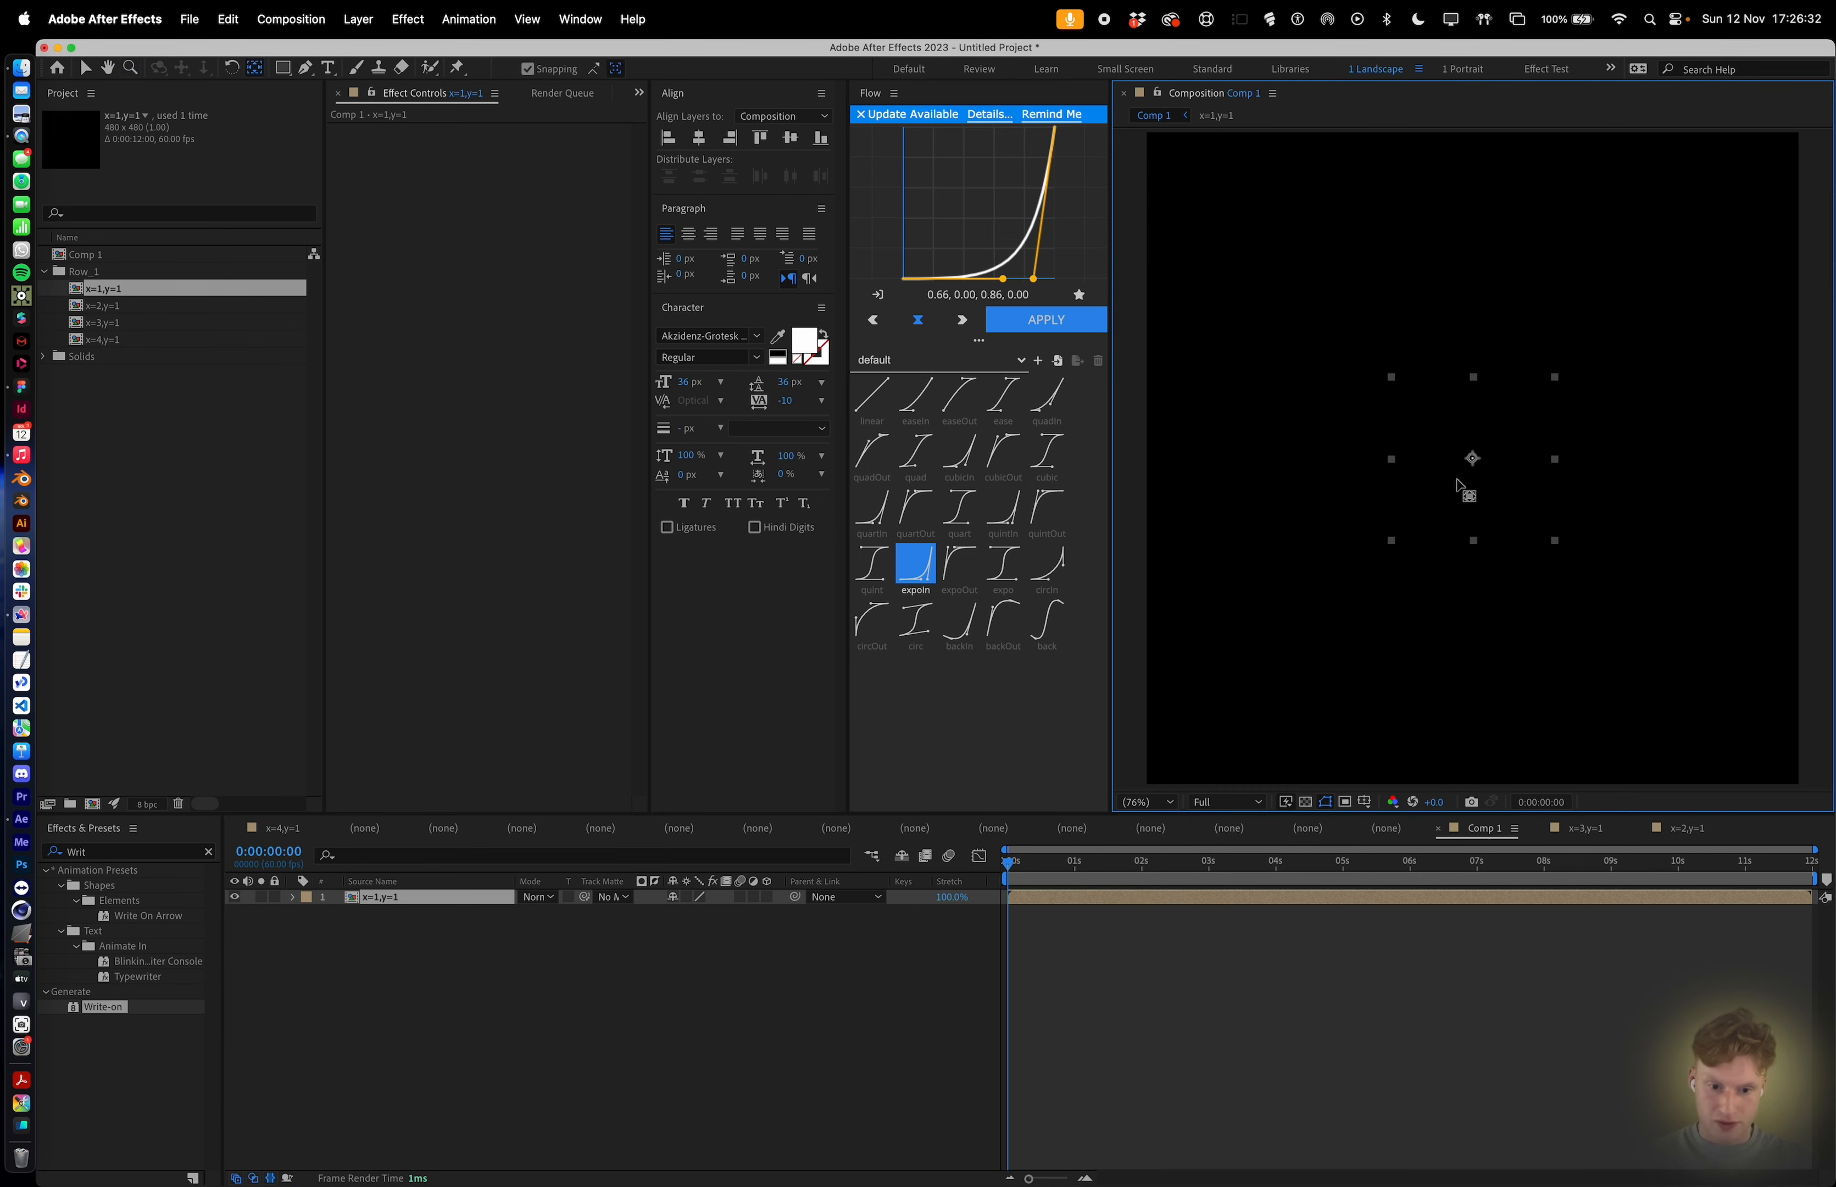
drag(1472, 460, 1391, 377)
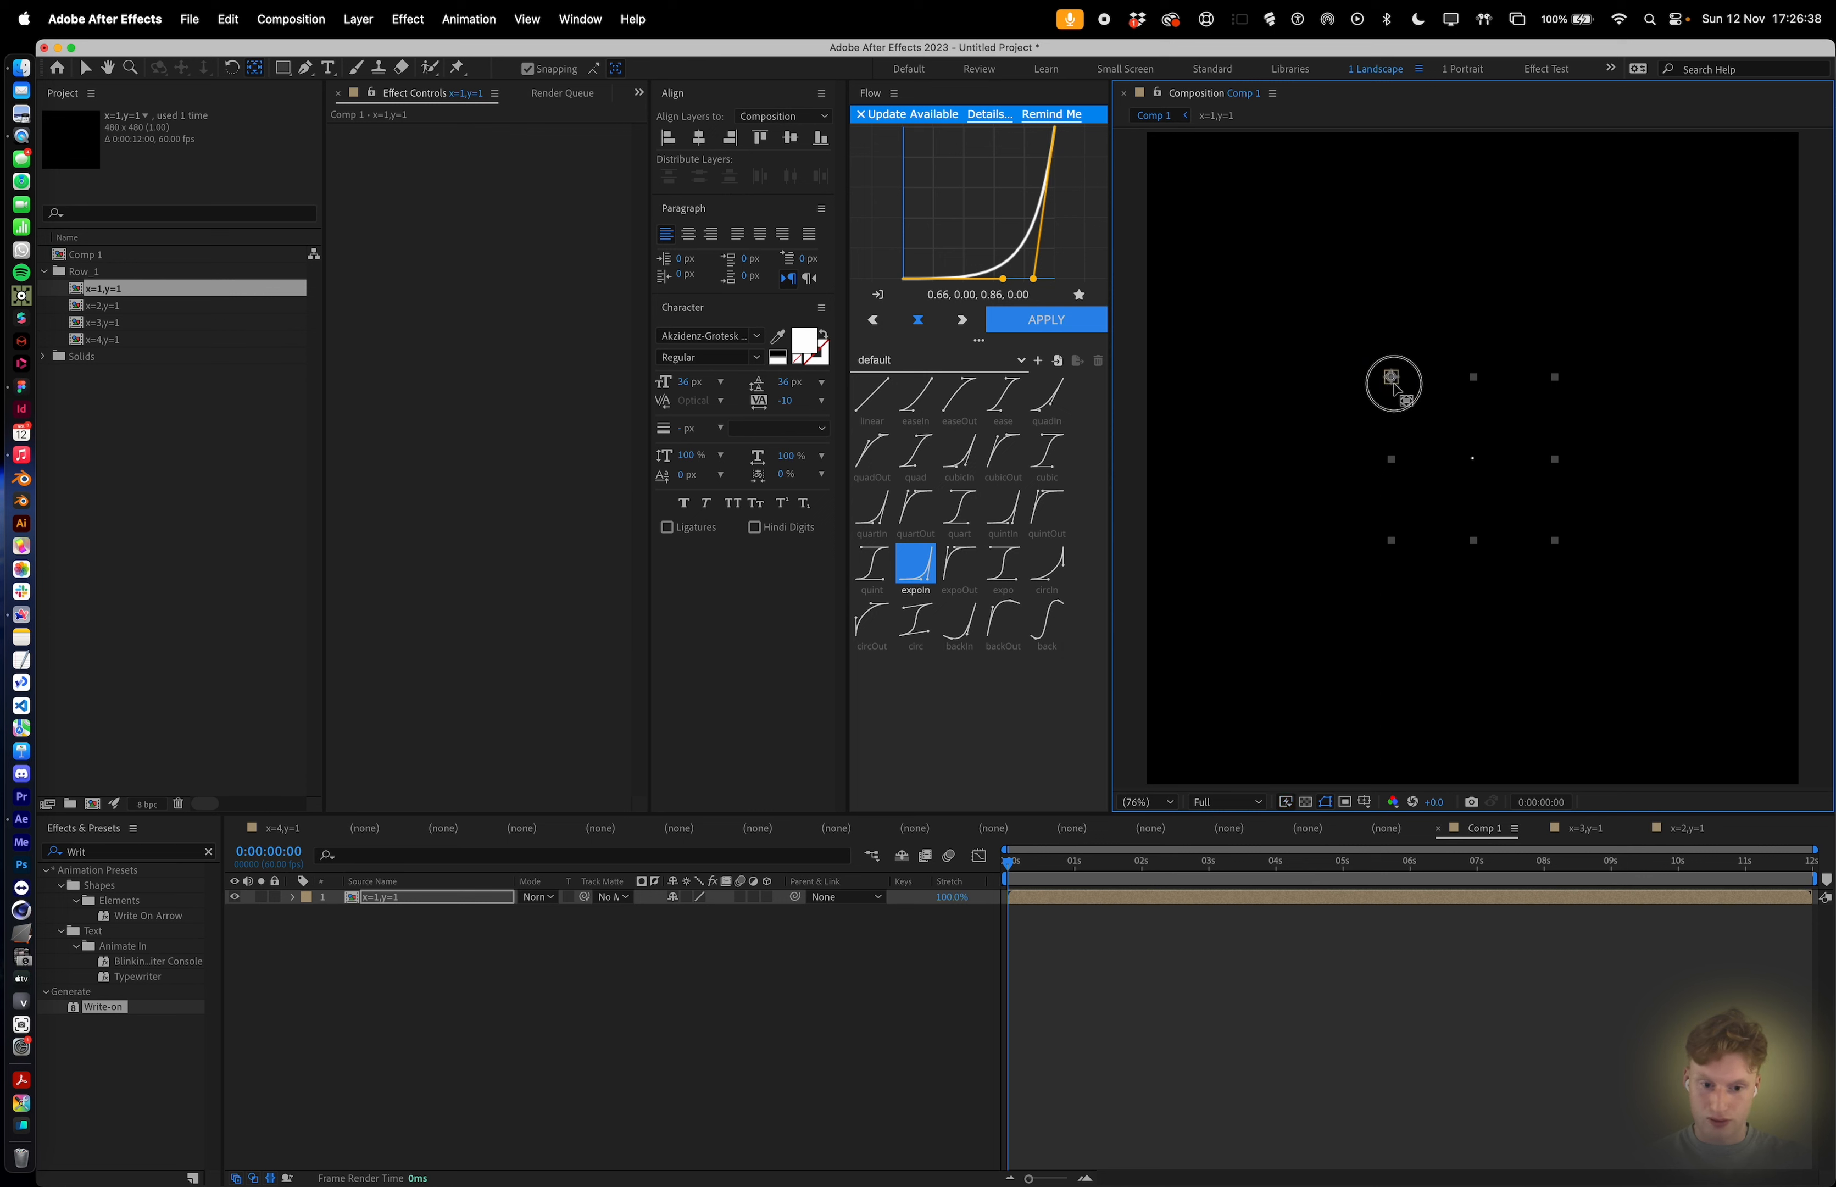
Align the layer to the composition's left and top edges.
click(668, 139)
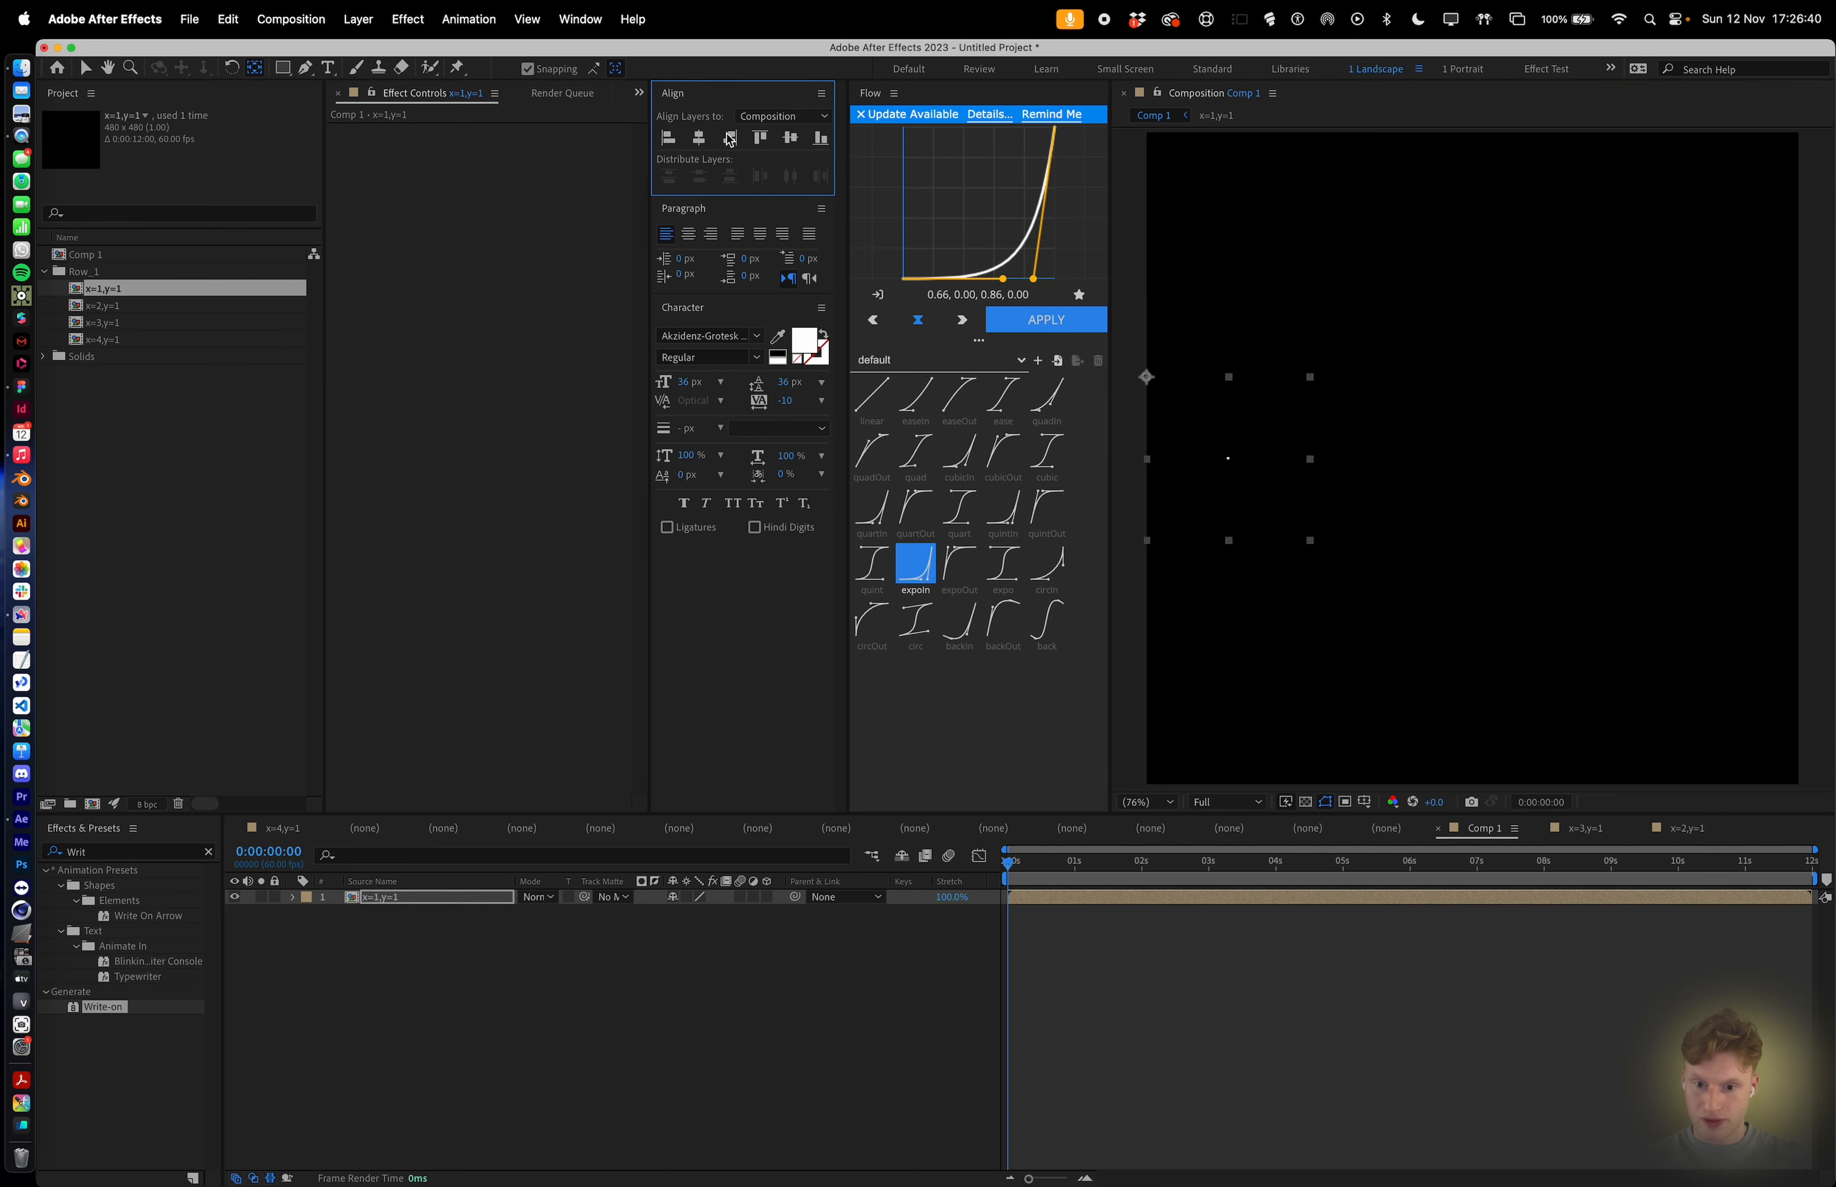
click(759, 139)
click(1147, 287)
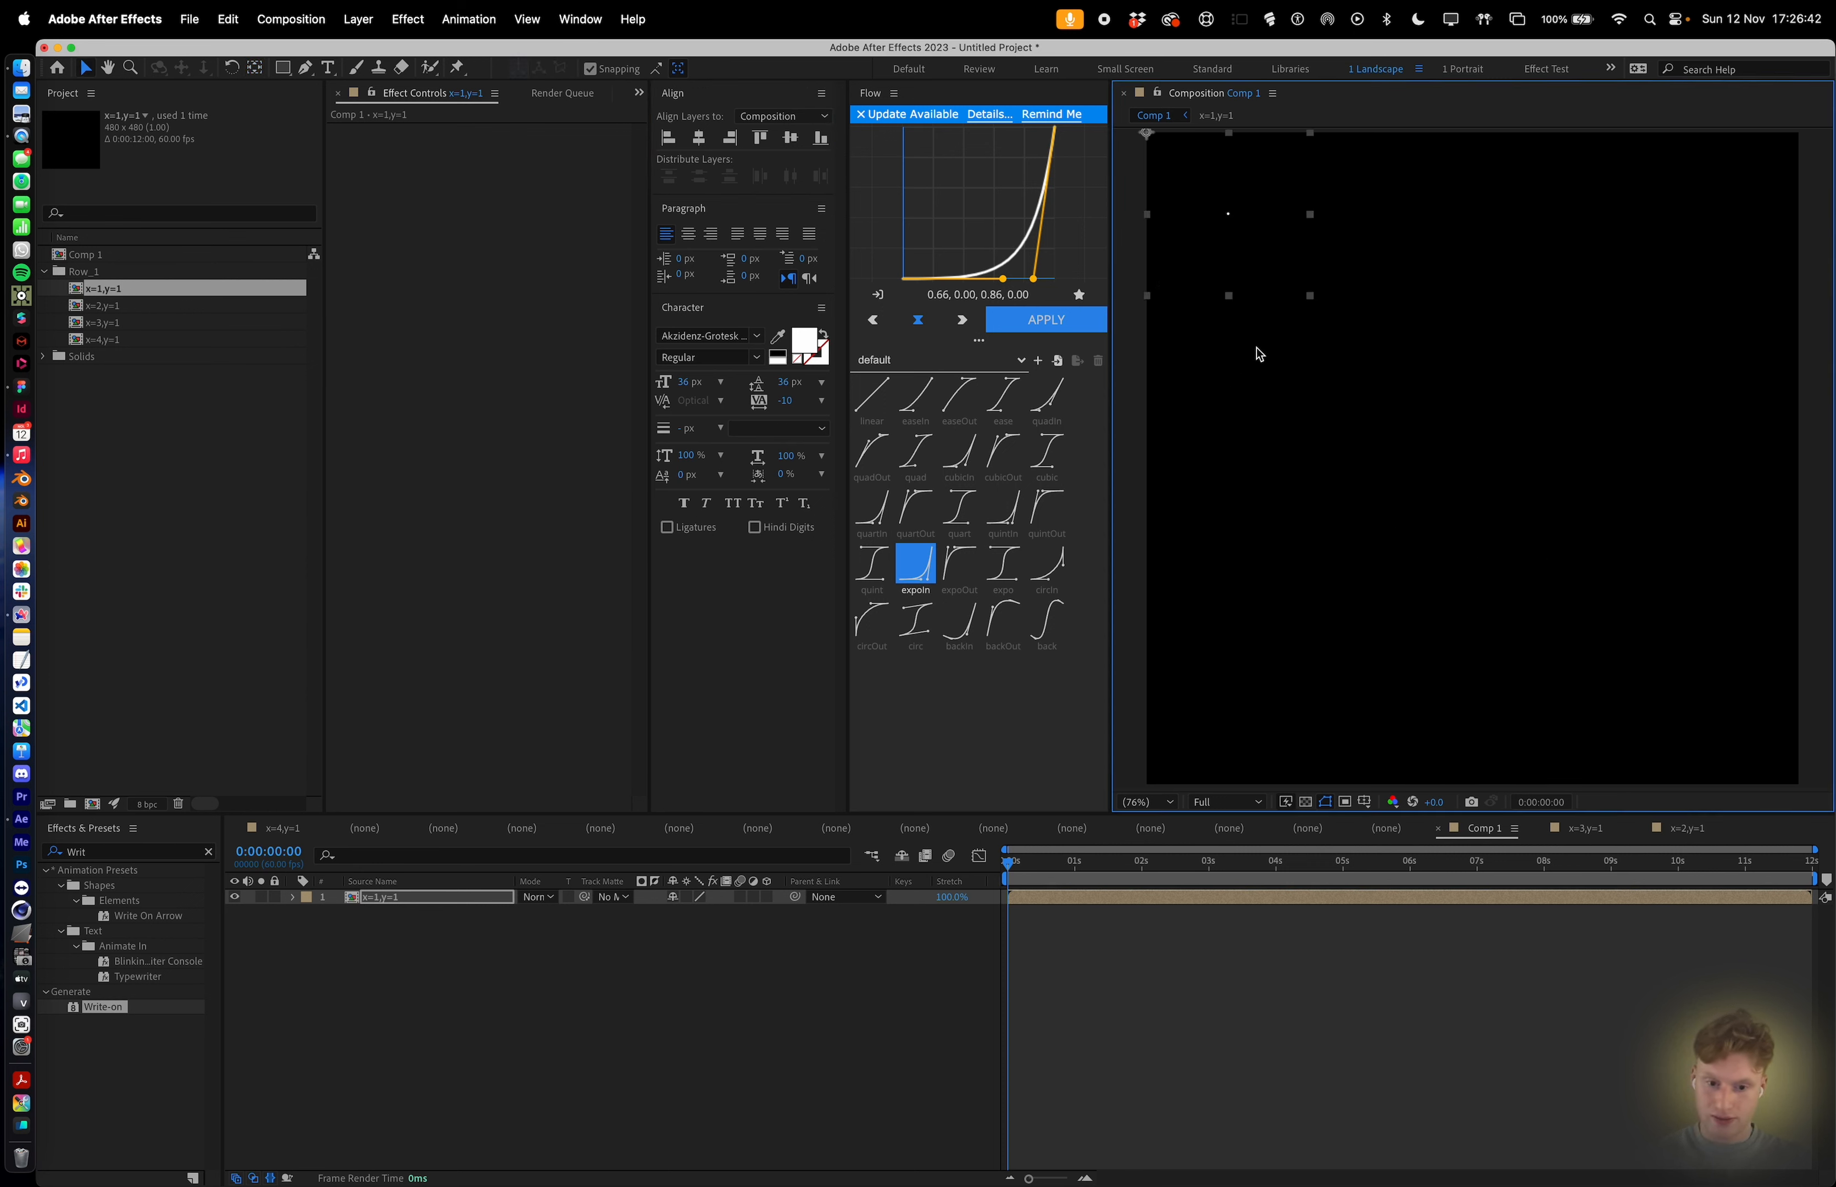
Duplicate the x=1,y=1 layer to get four copies in total.
click(1152, 899)
key(super+d)
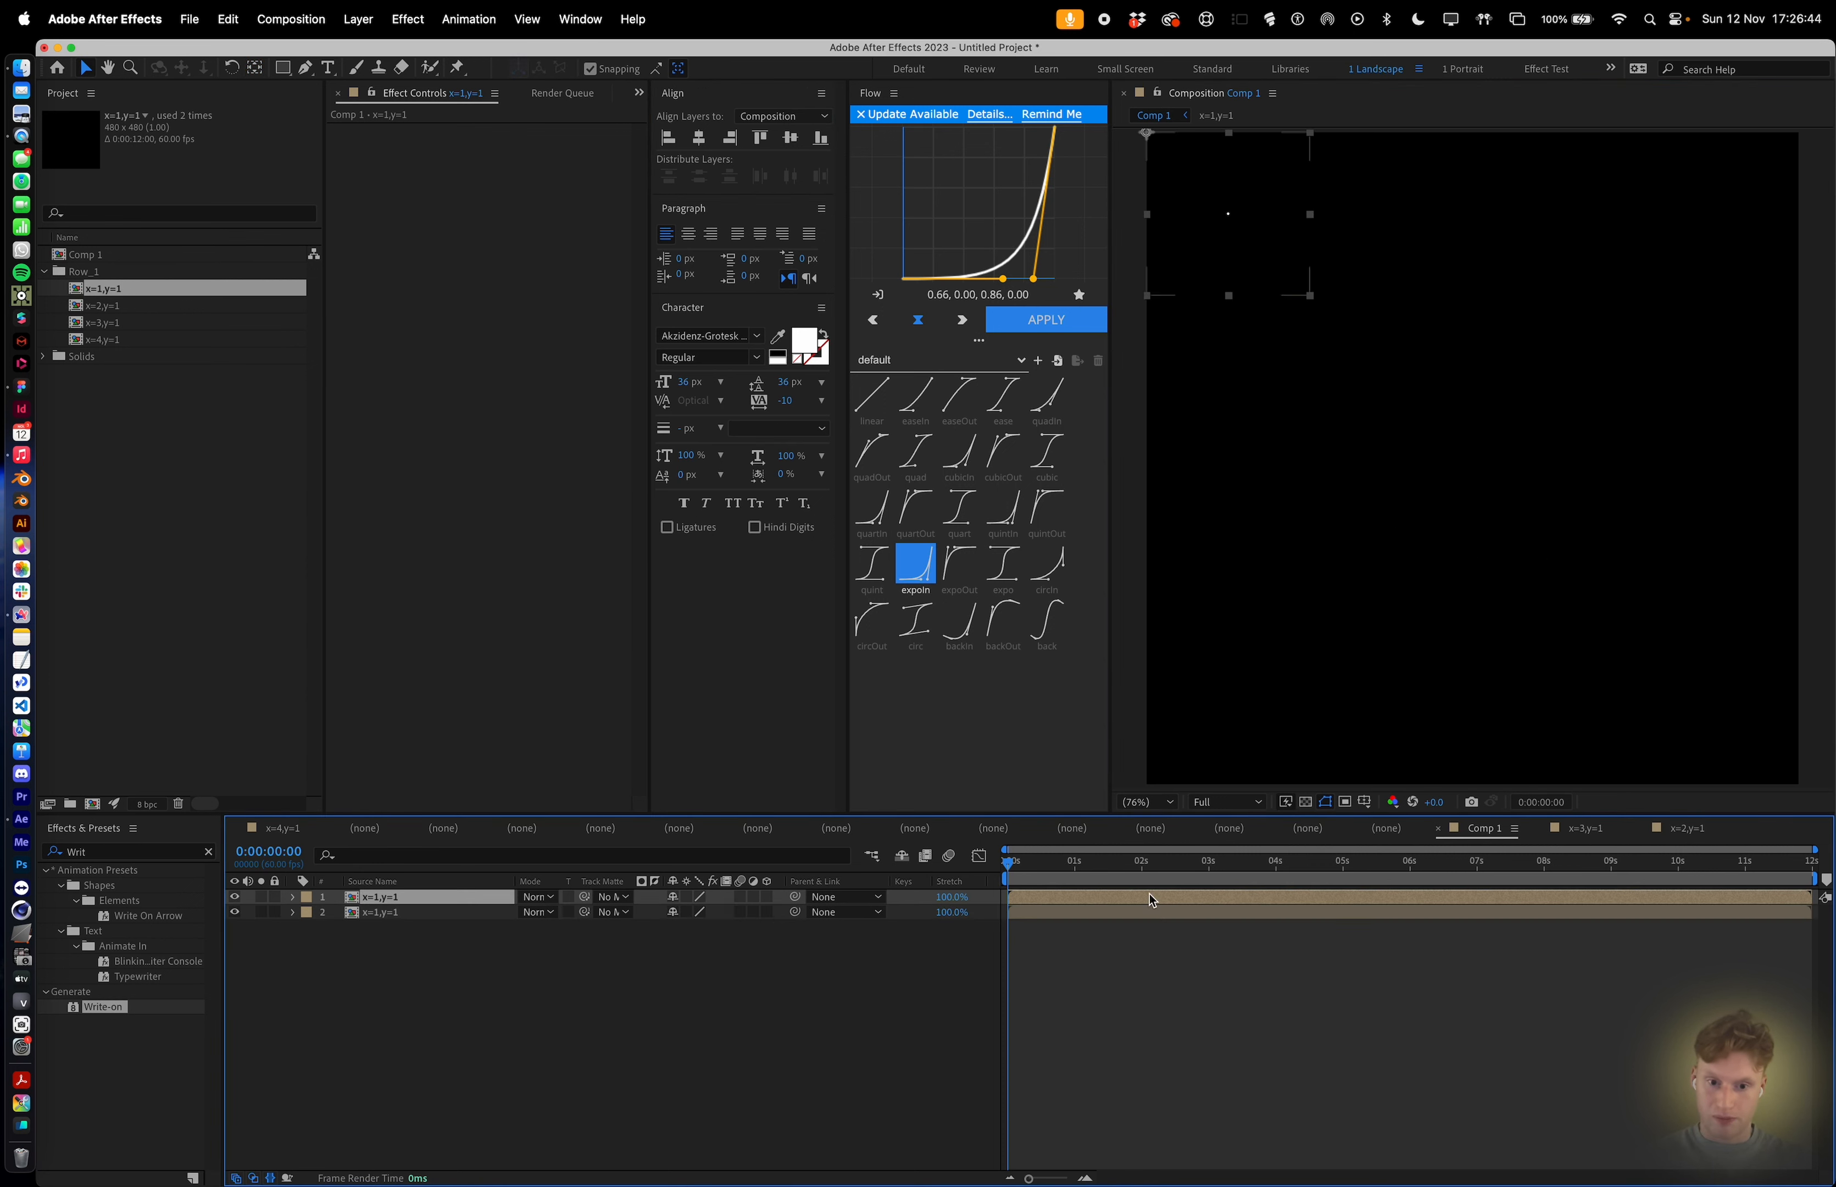
key(super+d)
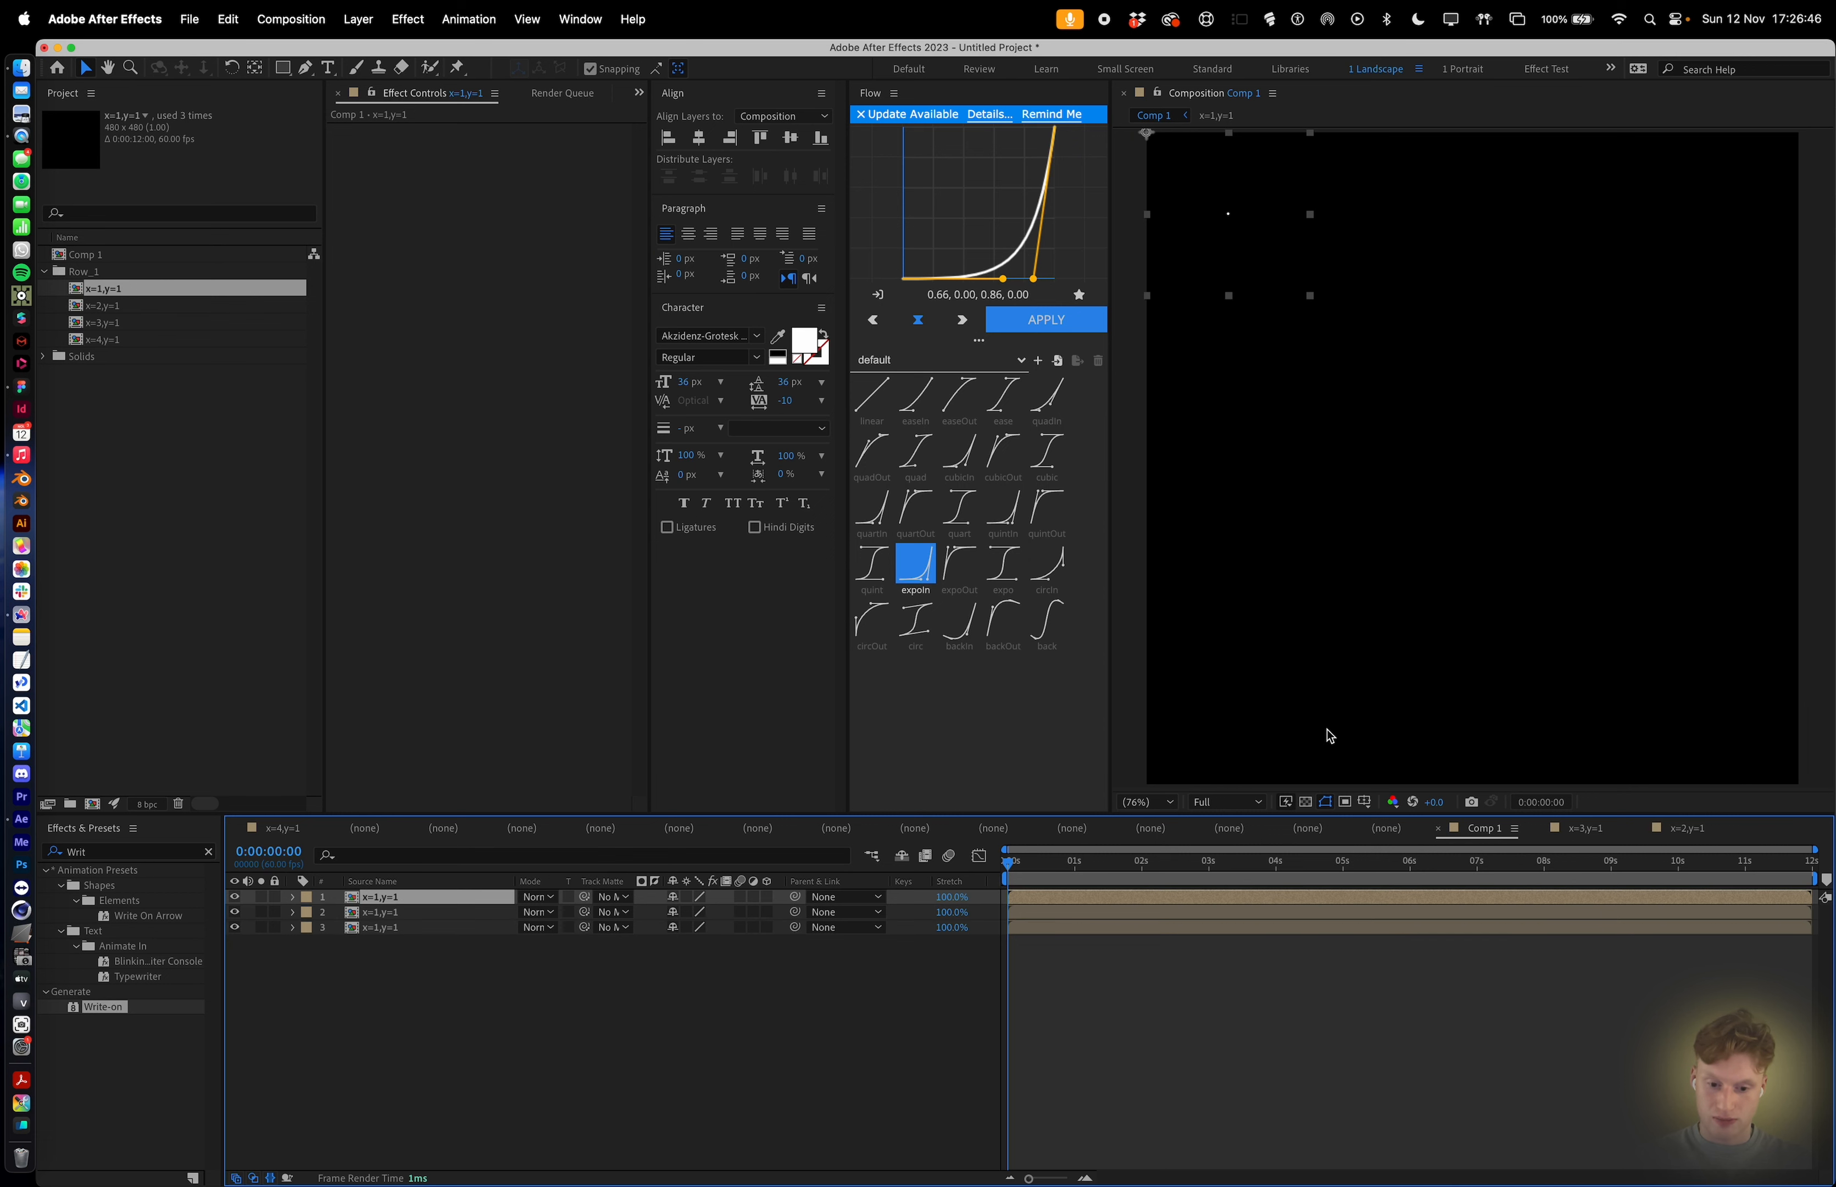
key(super+z)
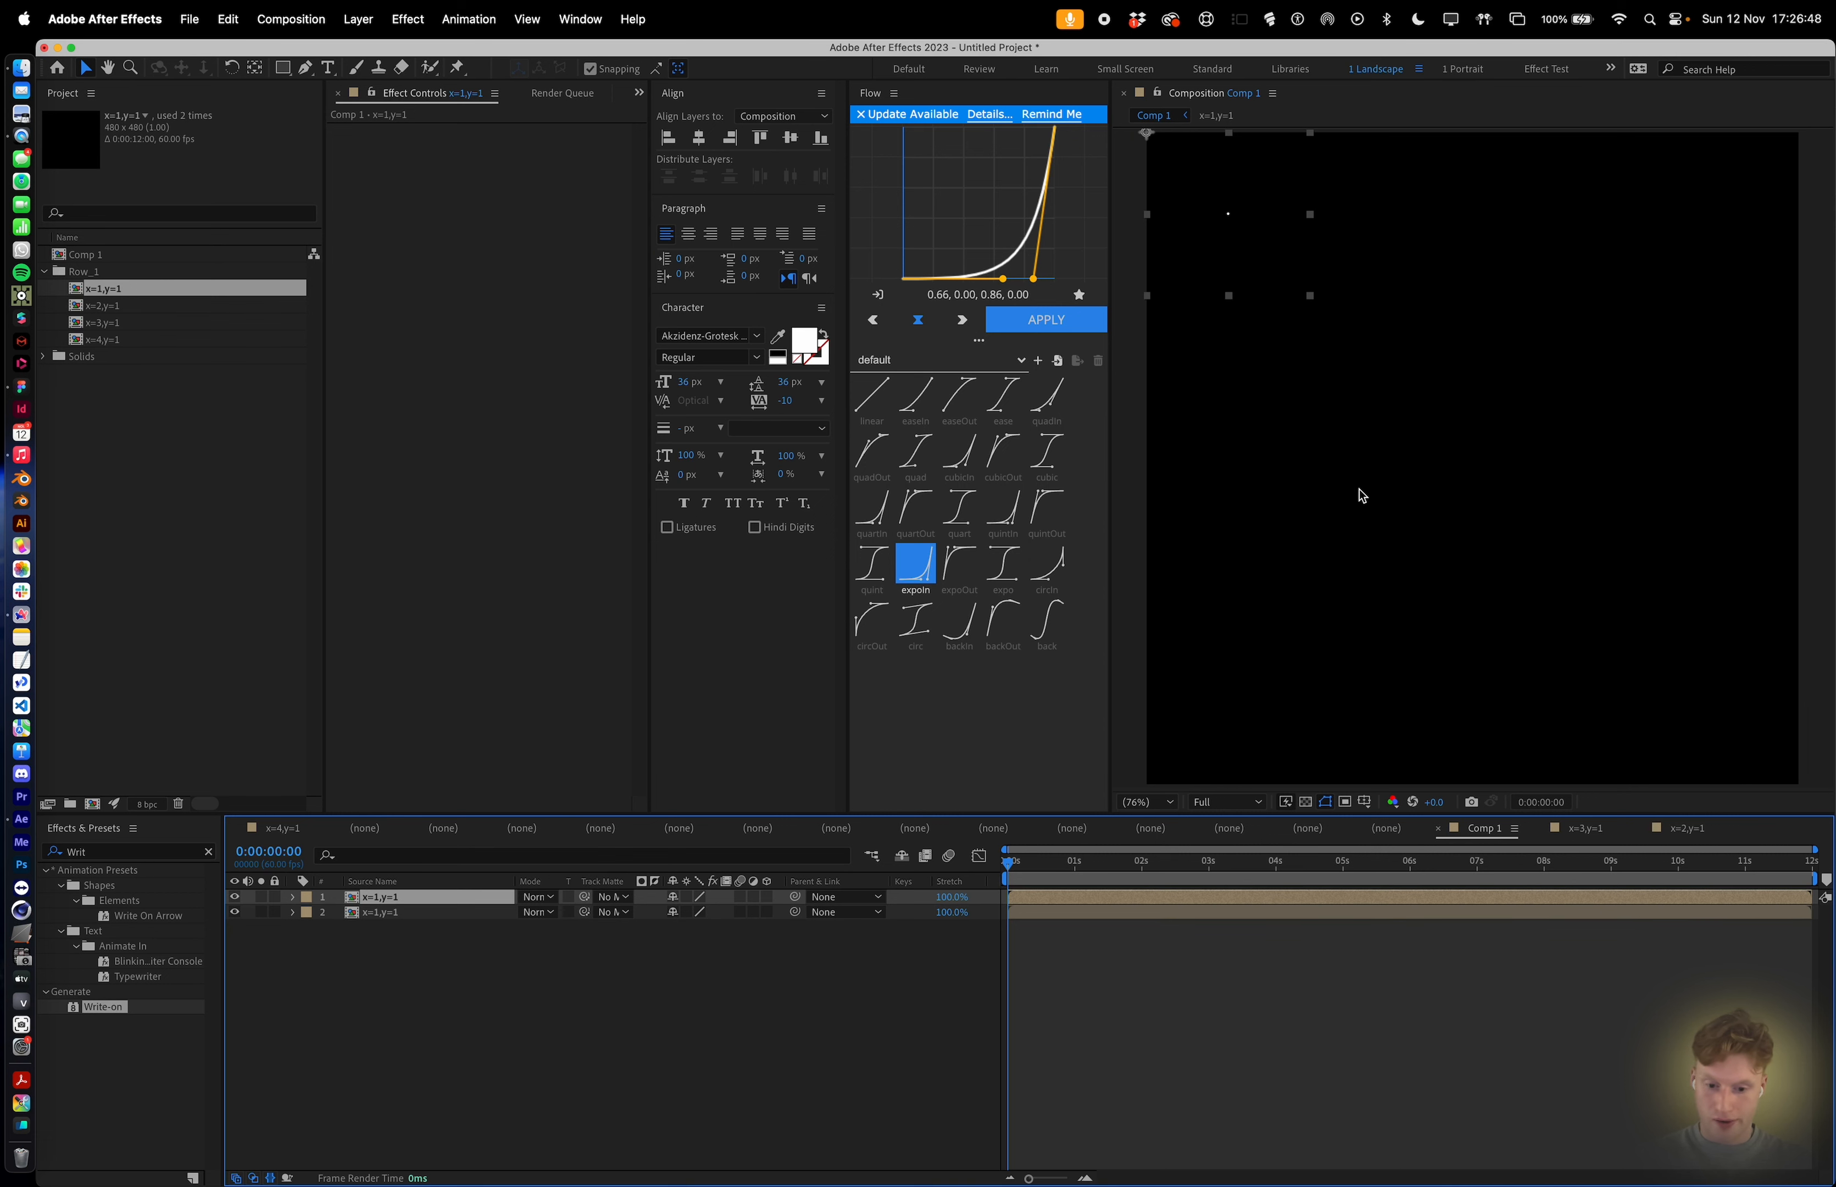
key(super+d)
key(super+d)
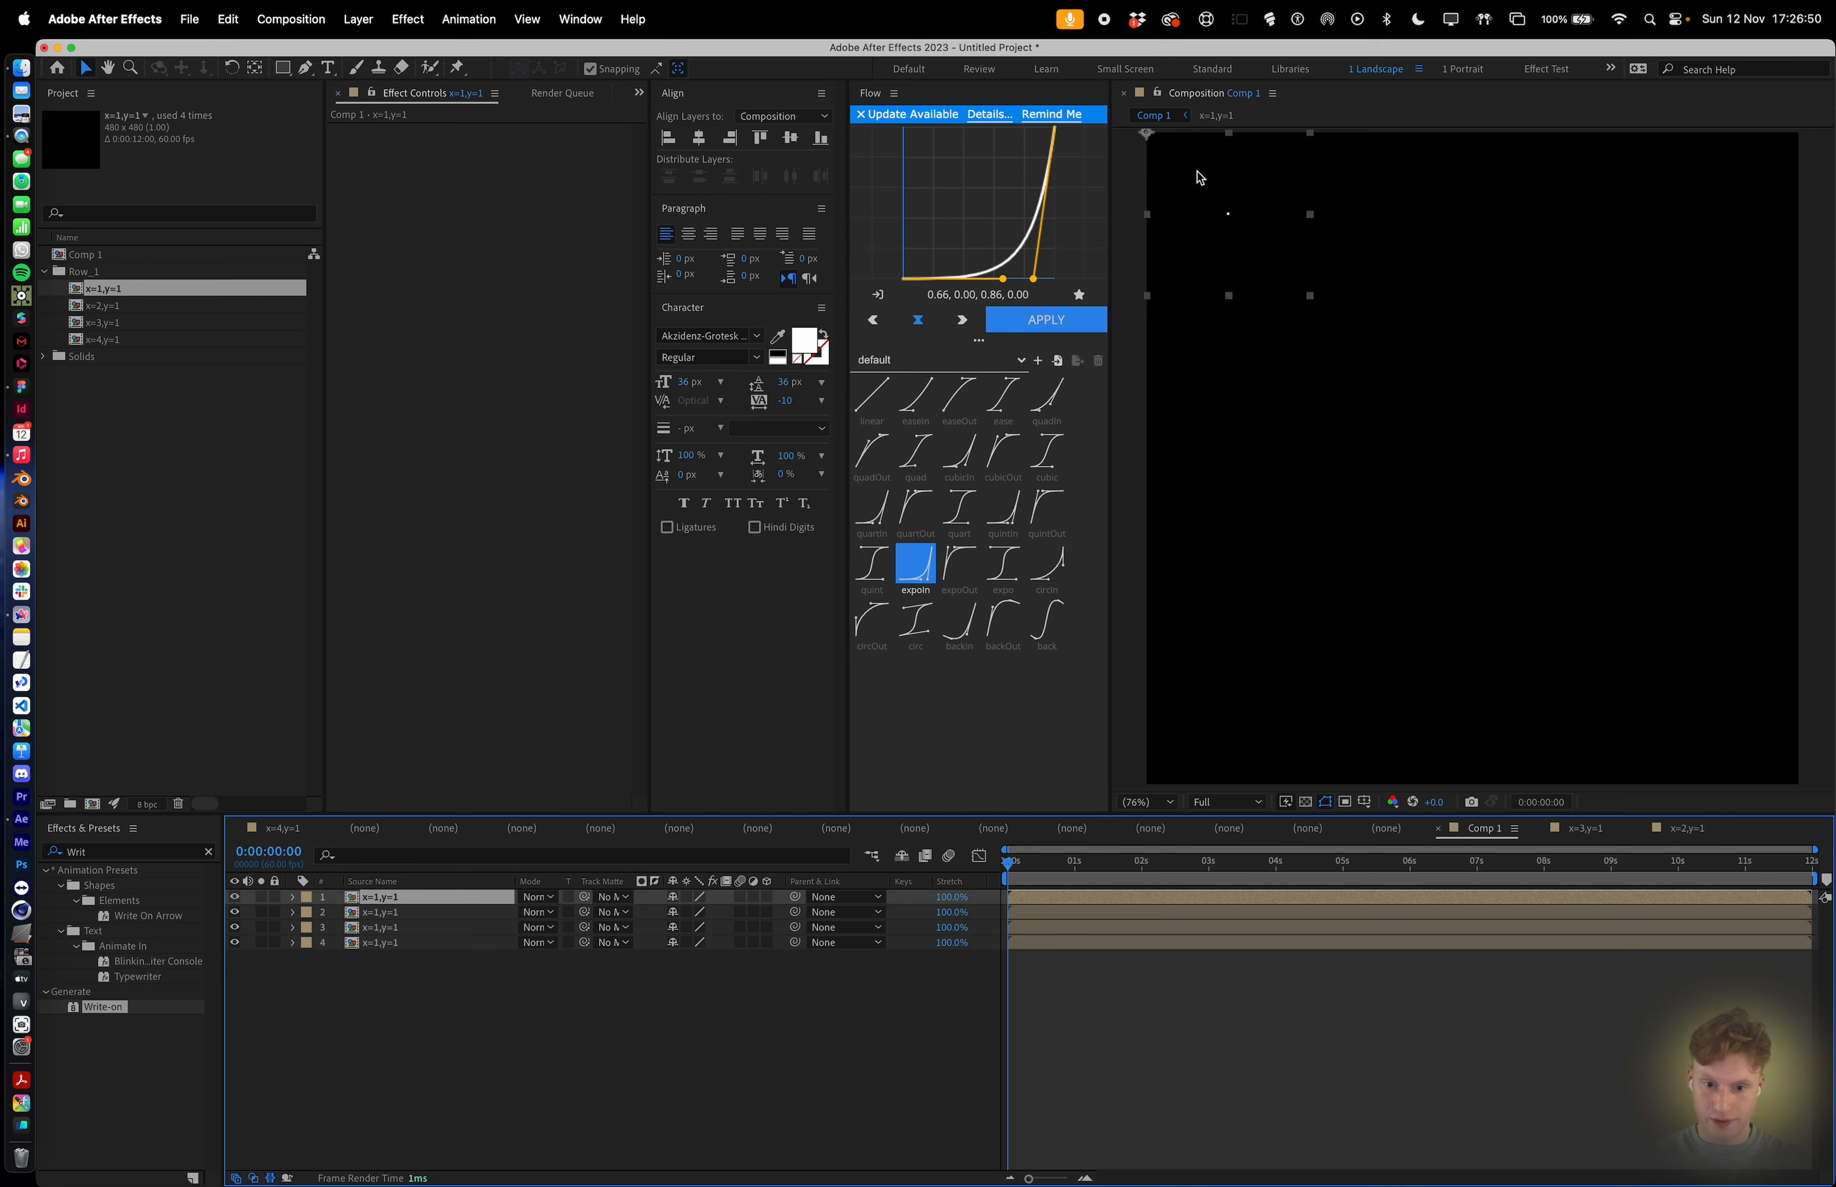
Position the duplicate layers side by side across the top row of the composition.
drag(1200, 178, 1309, 135)
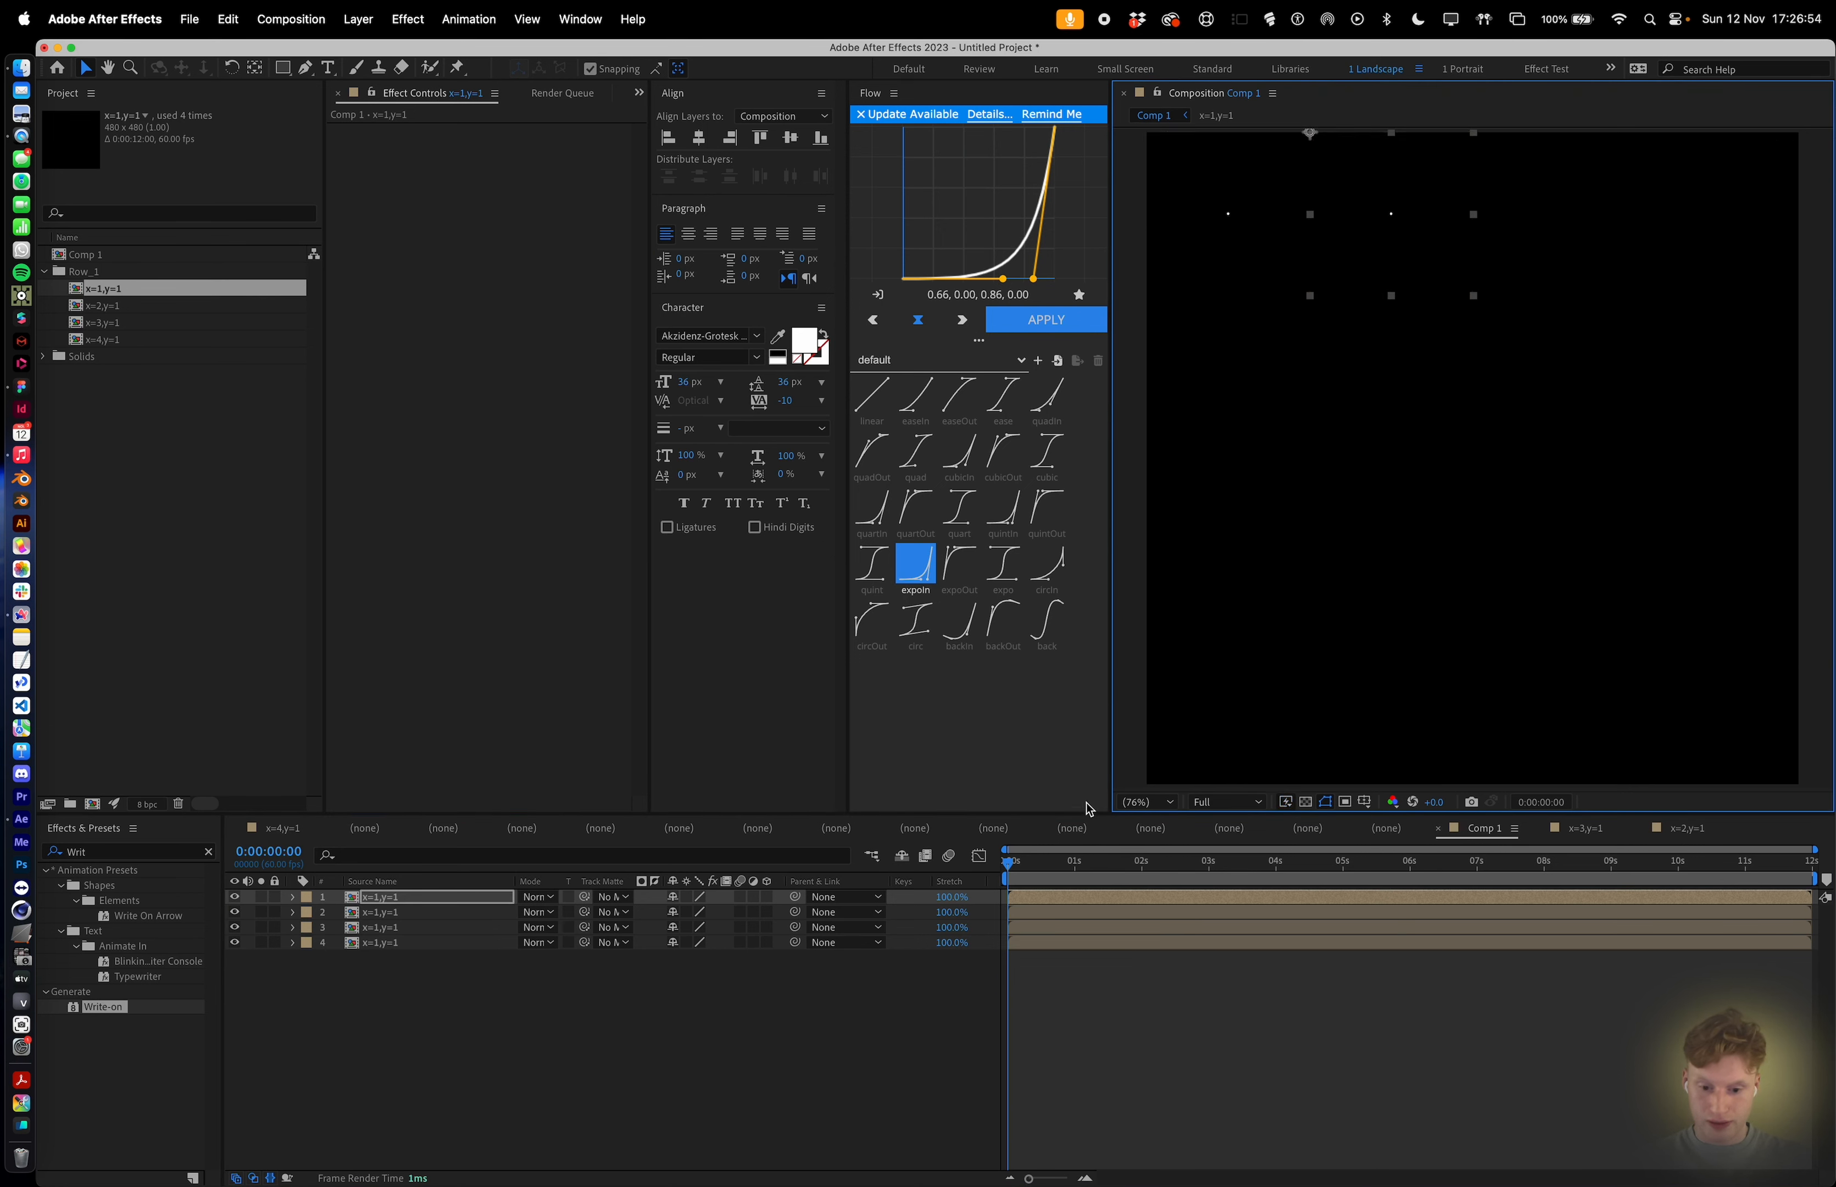
click(1049, 928)
drag(1147, 137, 1465, 137)
click(1183, 168)
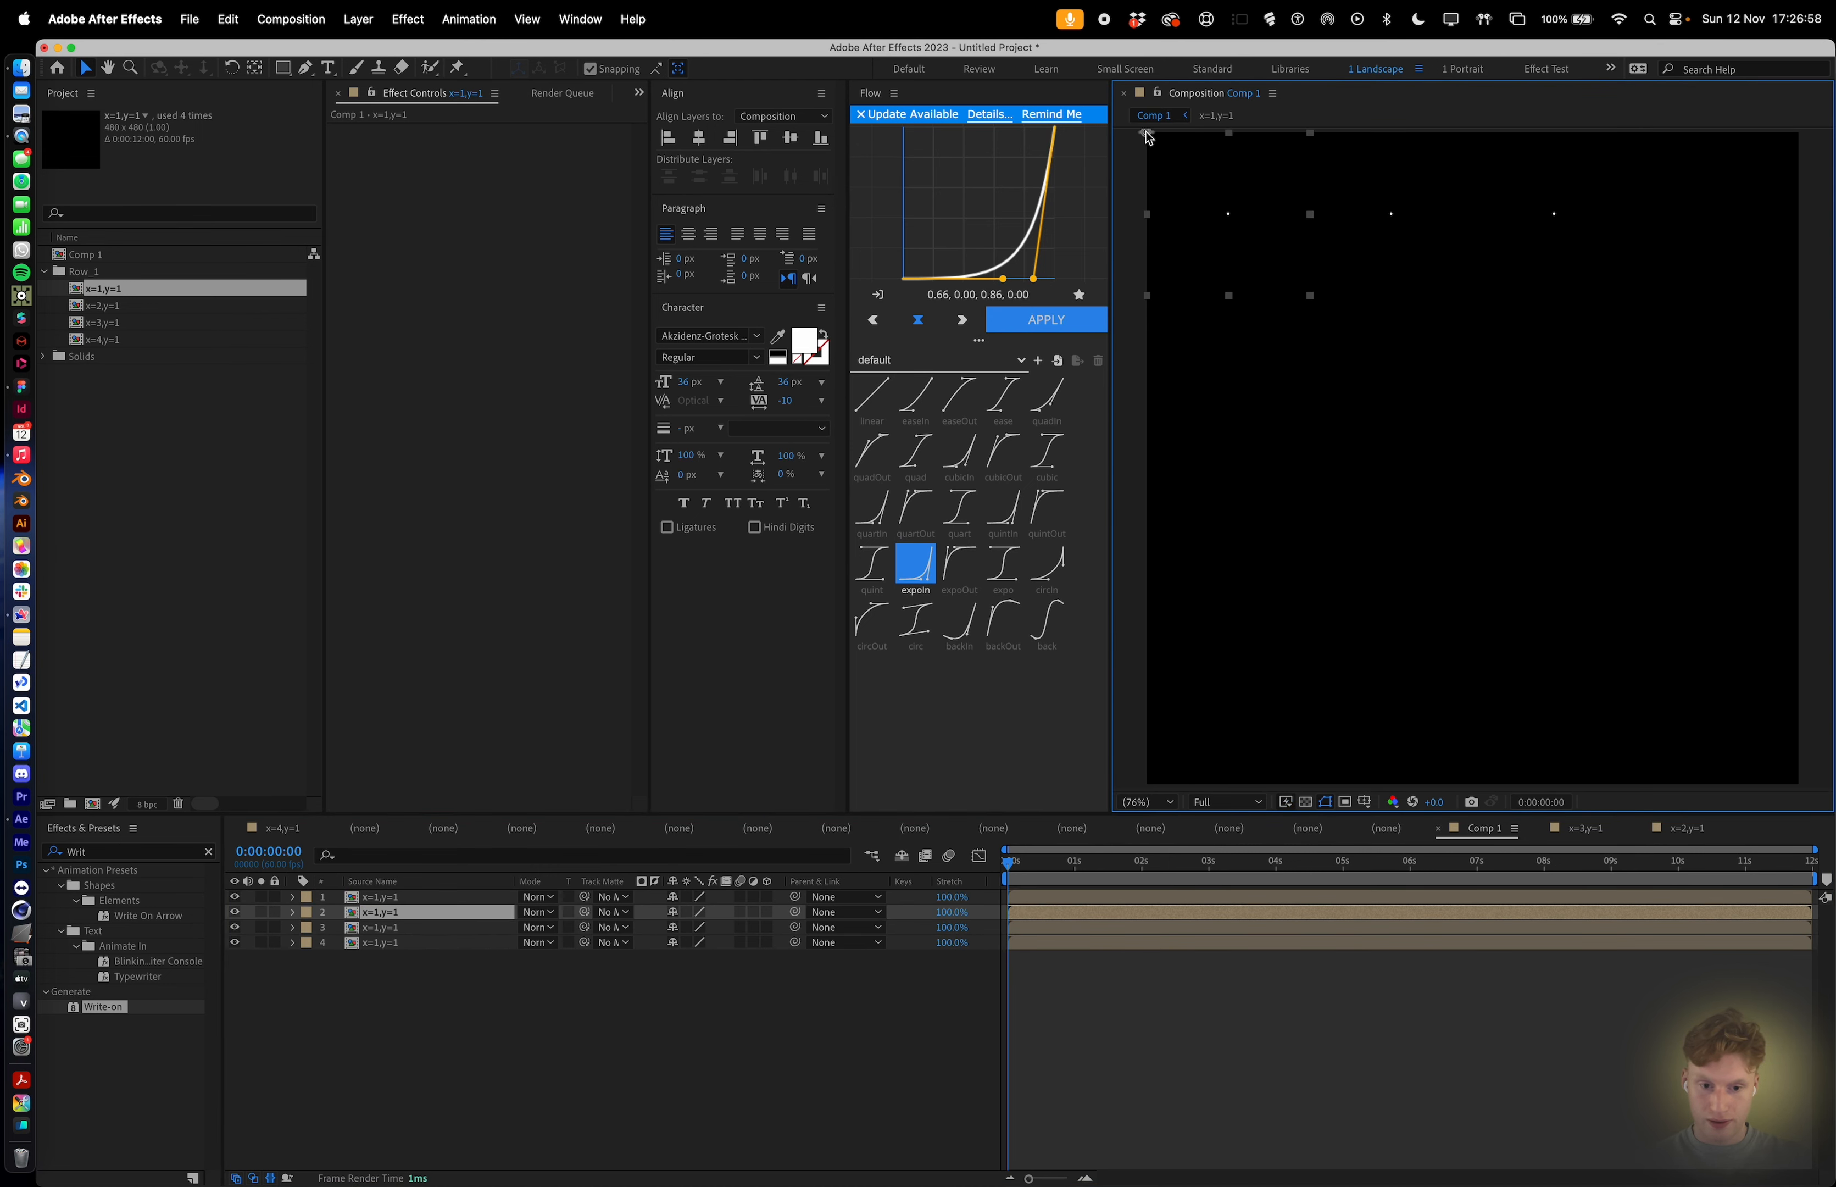
drag(1149, 137, 1637, 137)
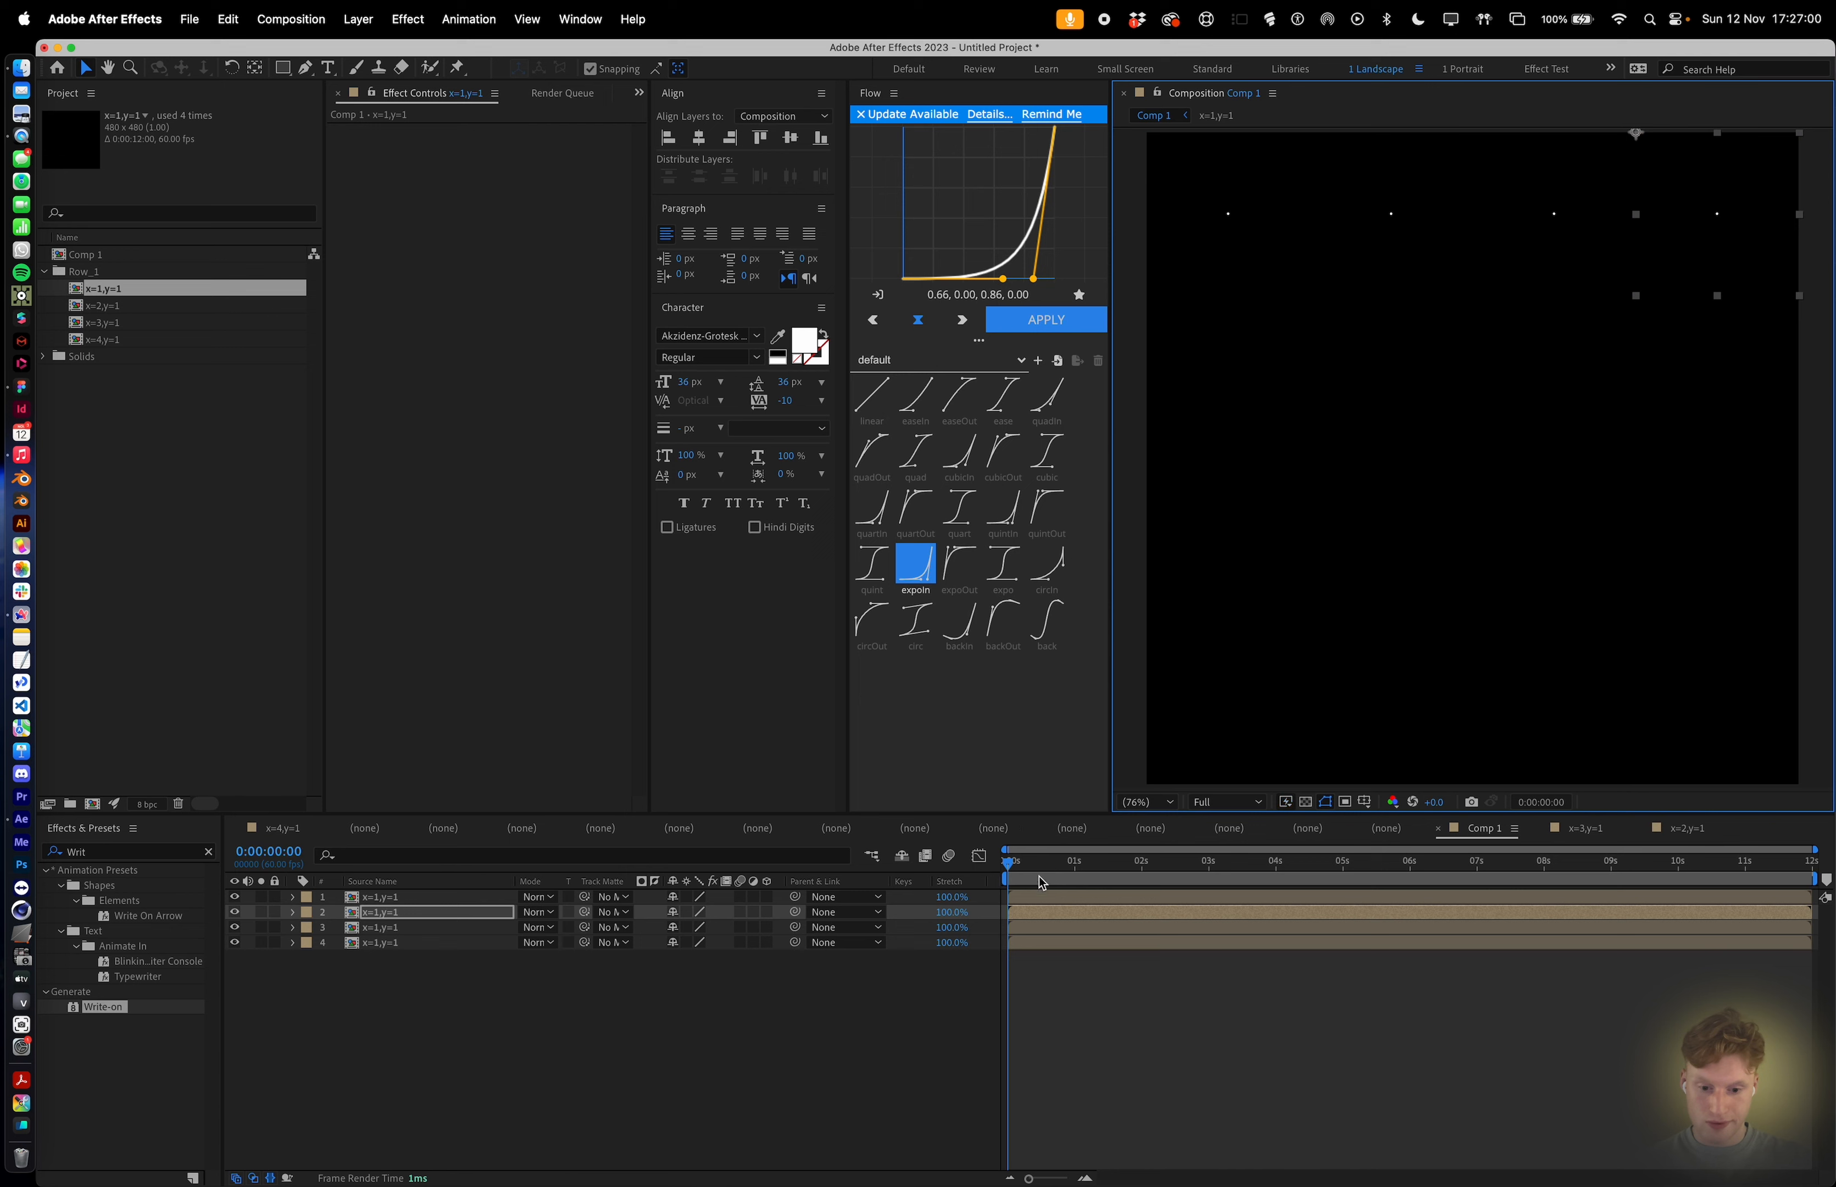
Replace the second layer with the x=2,y=1 composition.
drag(1042, 882, 1215, 879)
click(1330, 221)
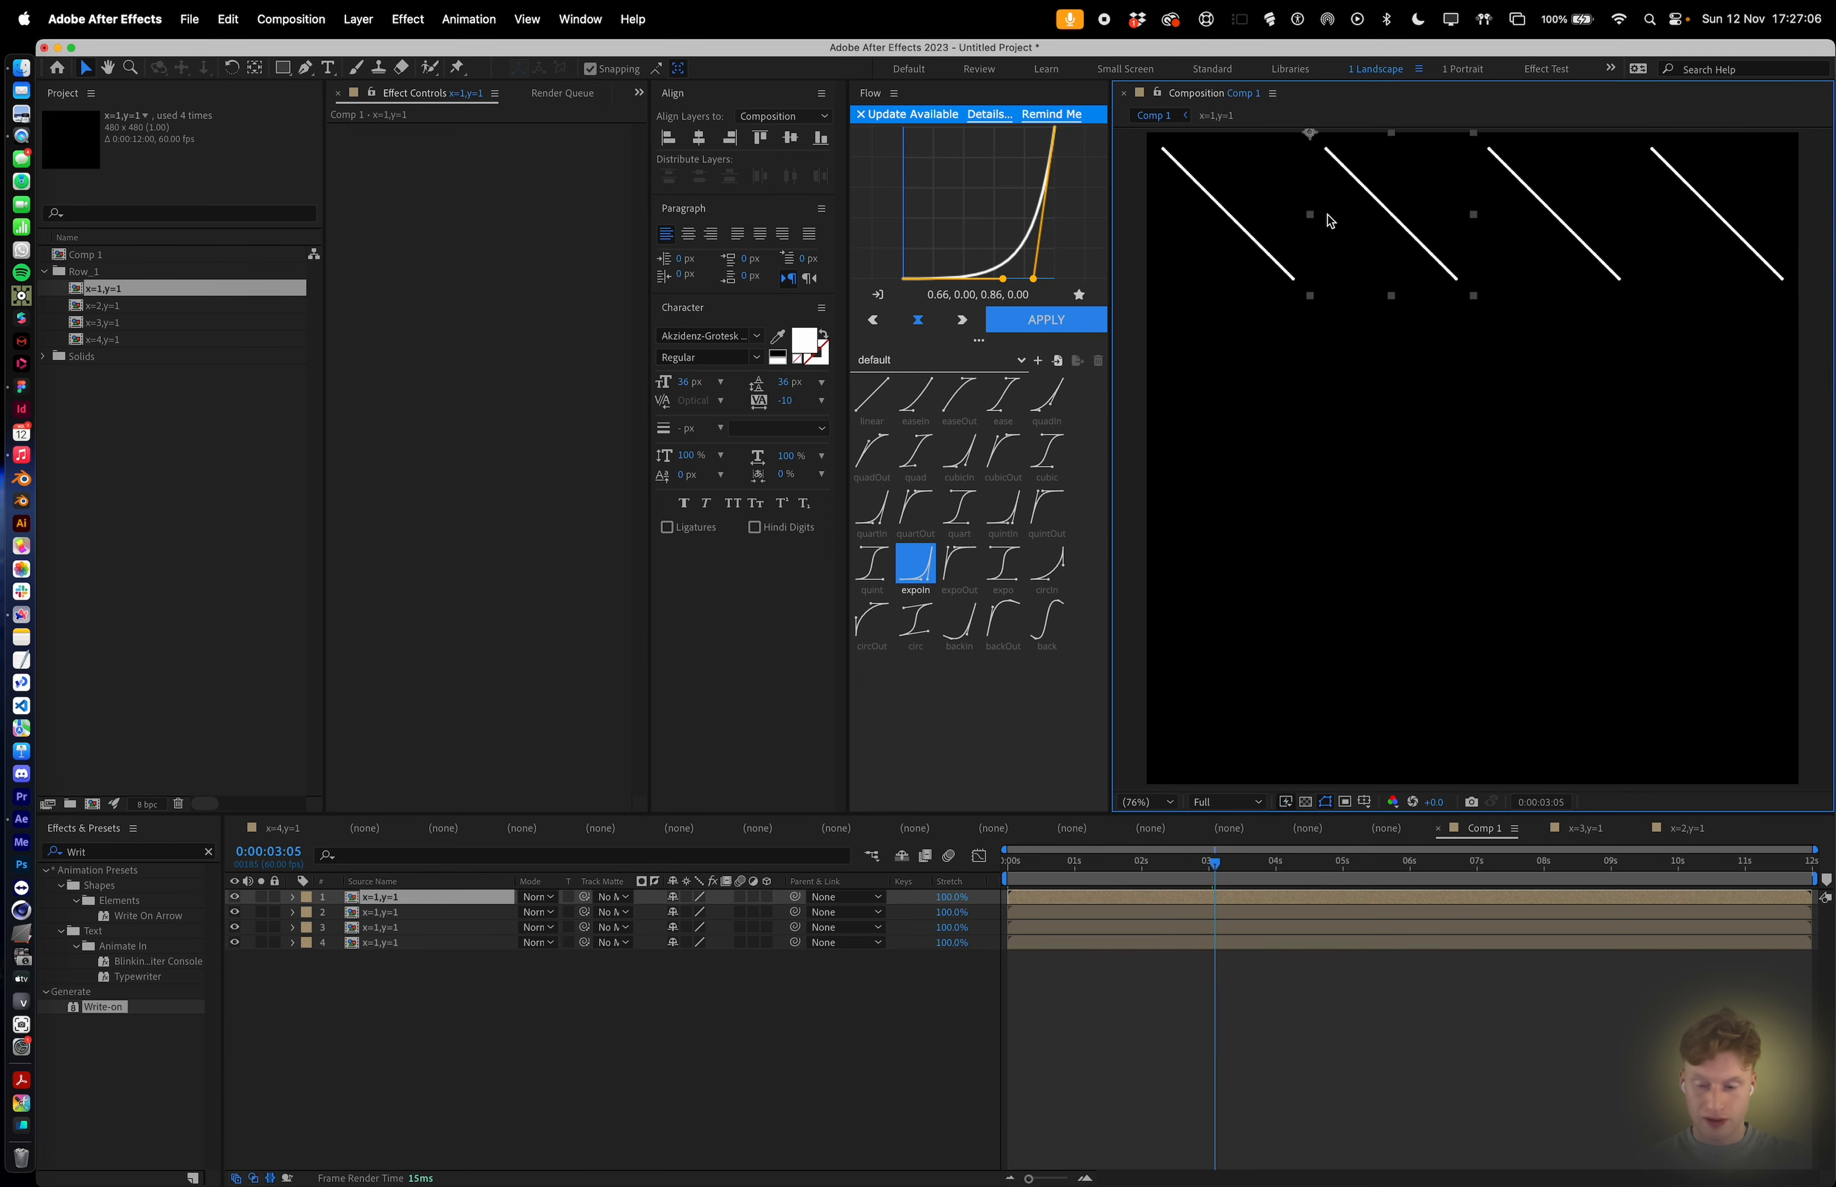
click(114, 307)
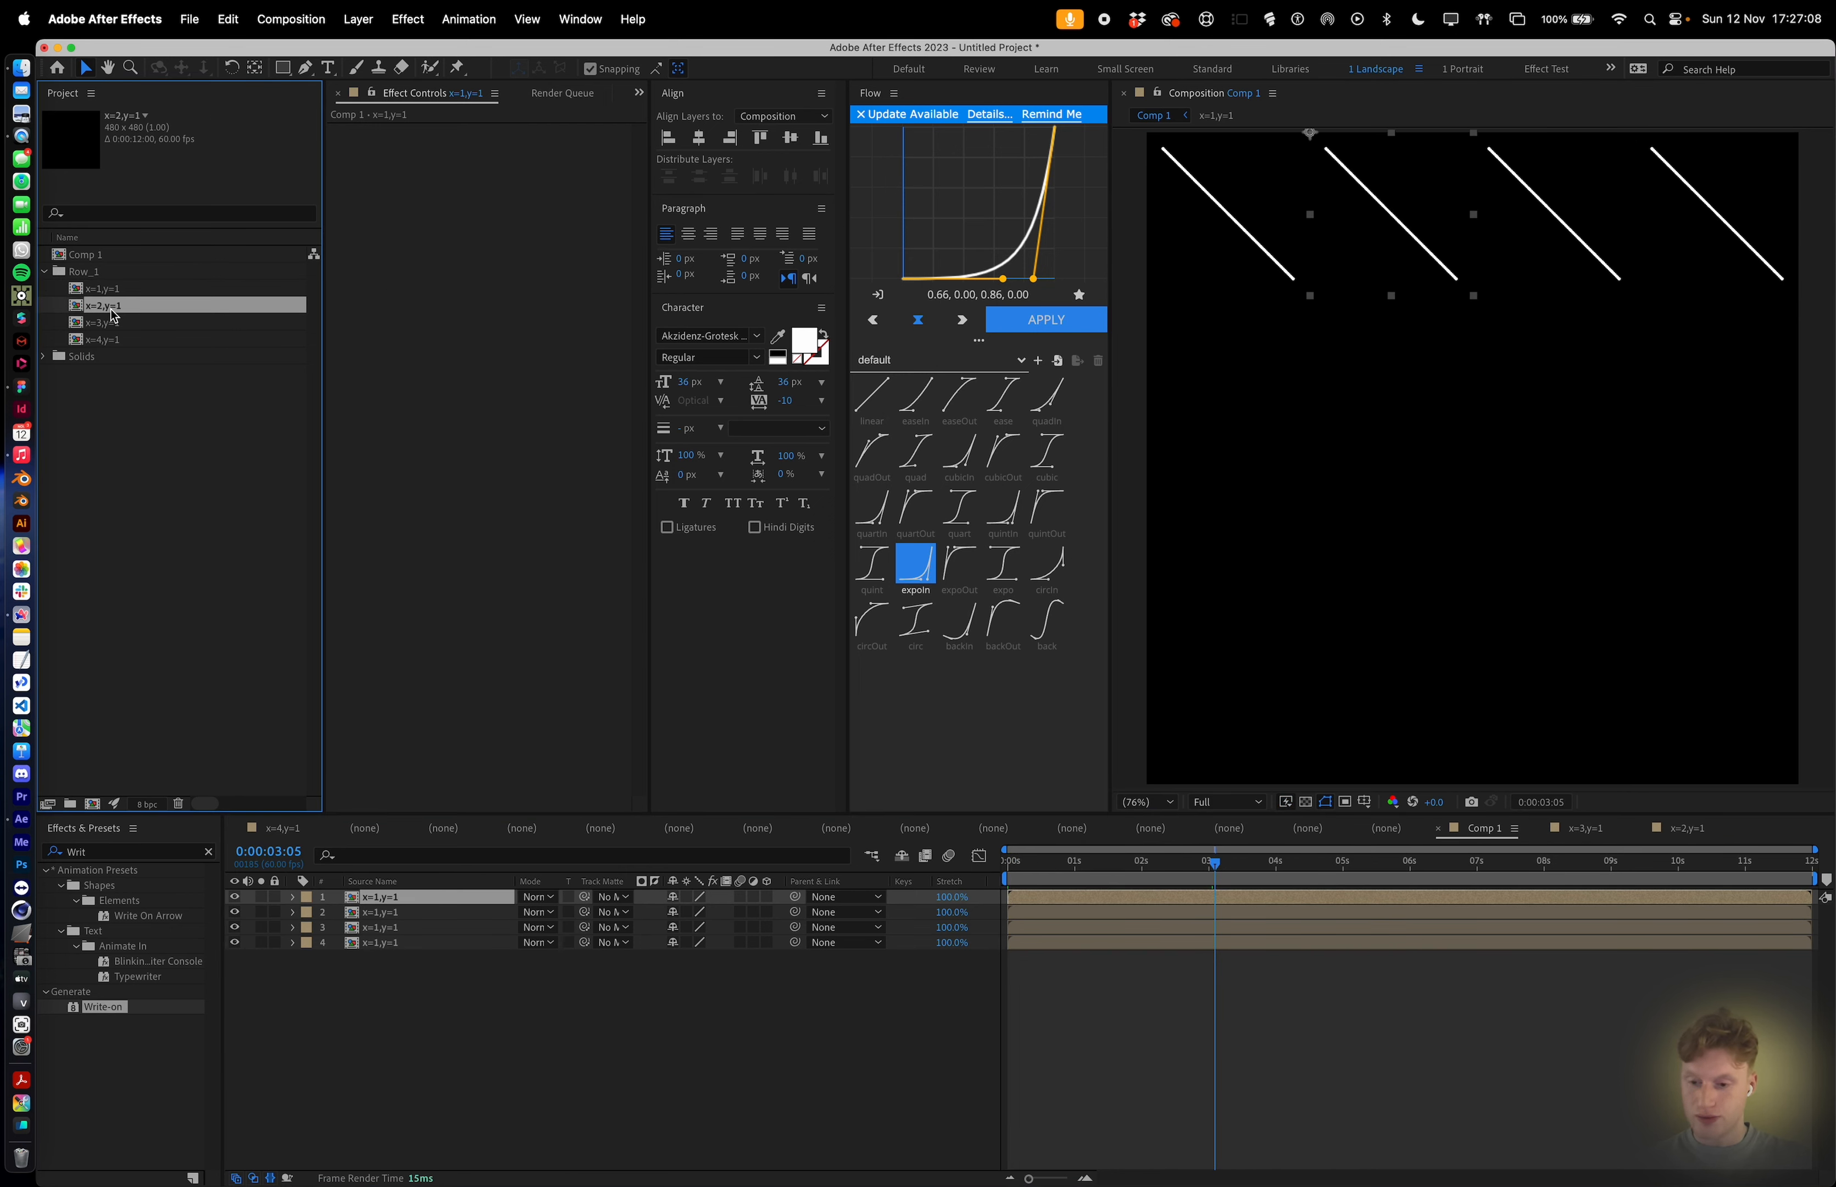
drag(113, 315, 1398, 216)
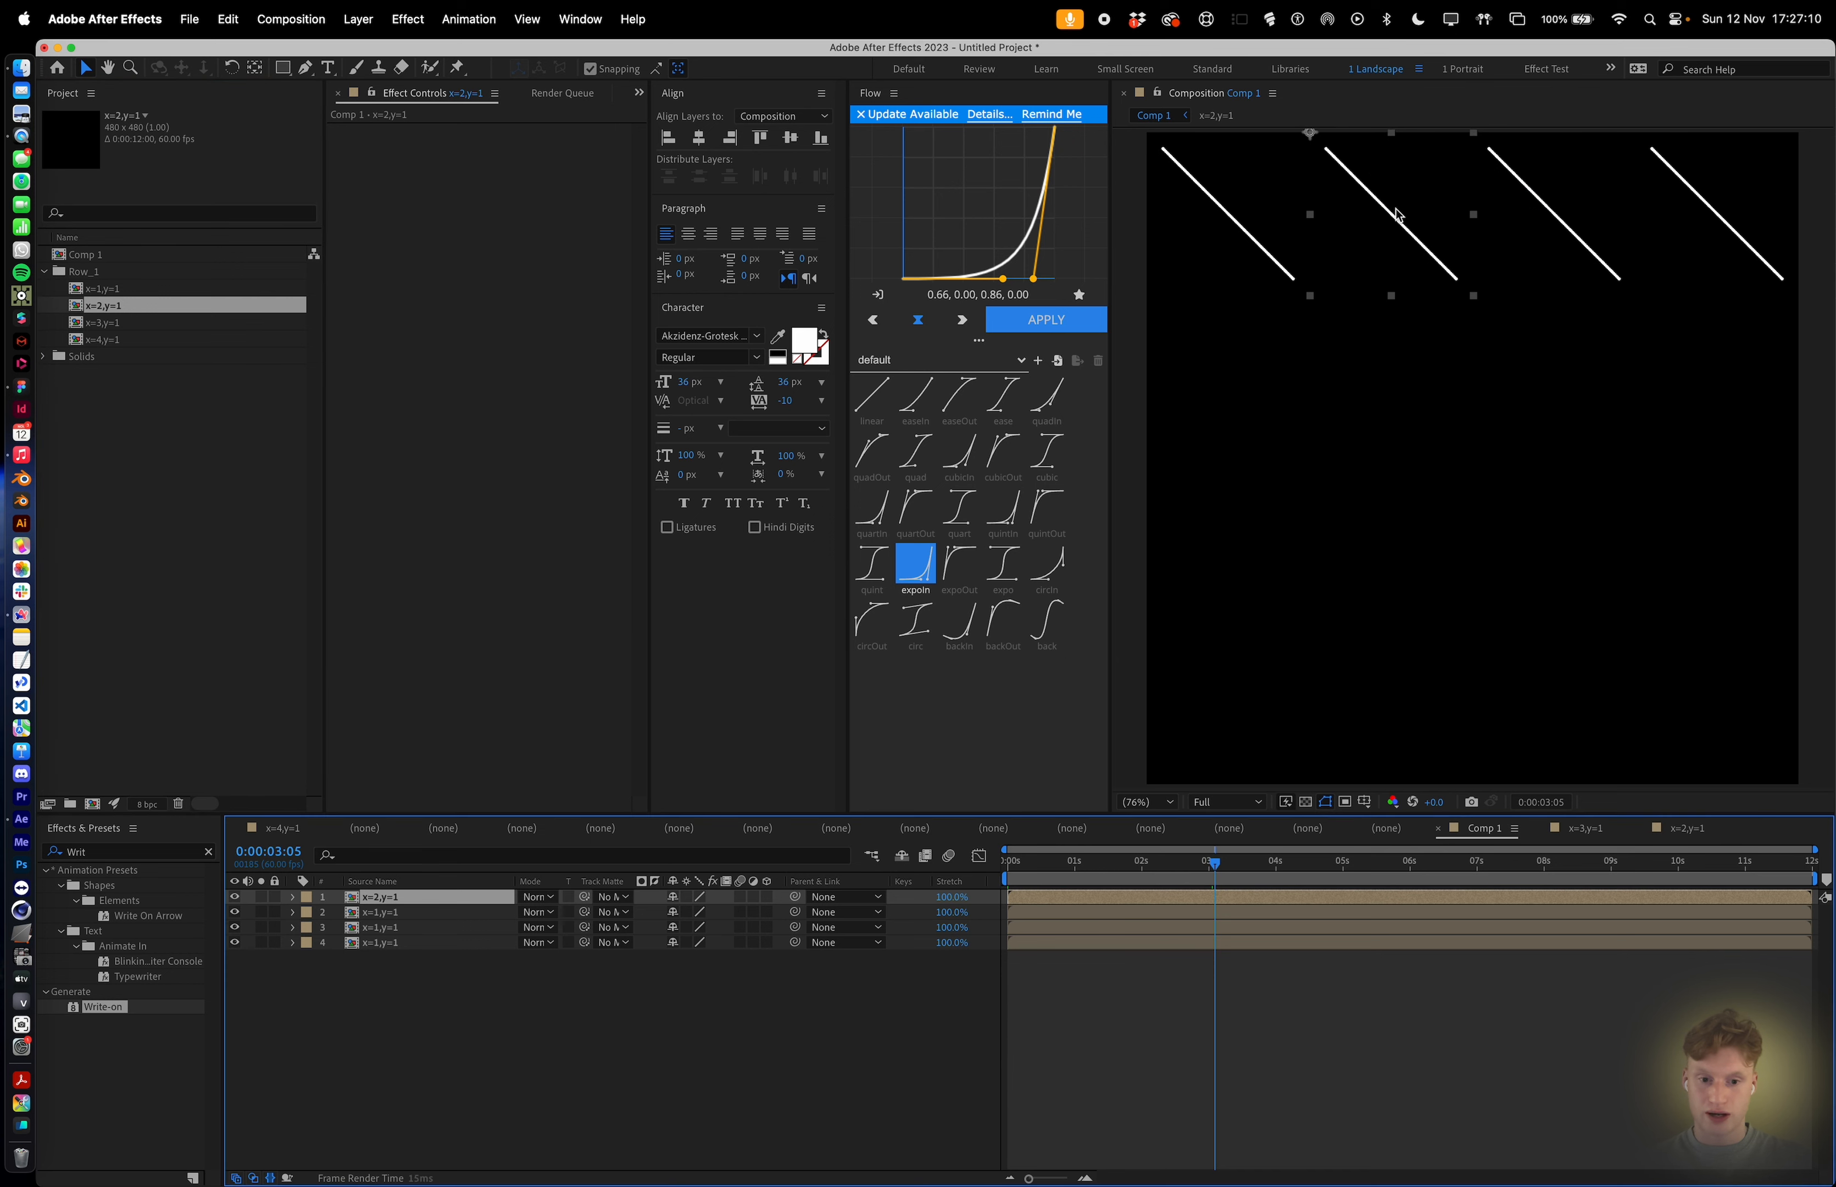
Replace the third layer in the top row with the x=3,y=1 composition.
click(1565, 215)
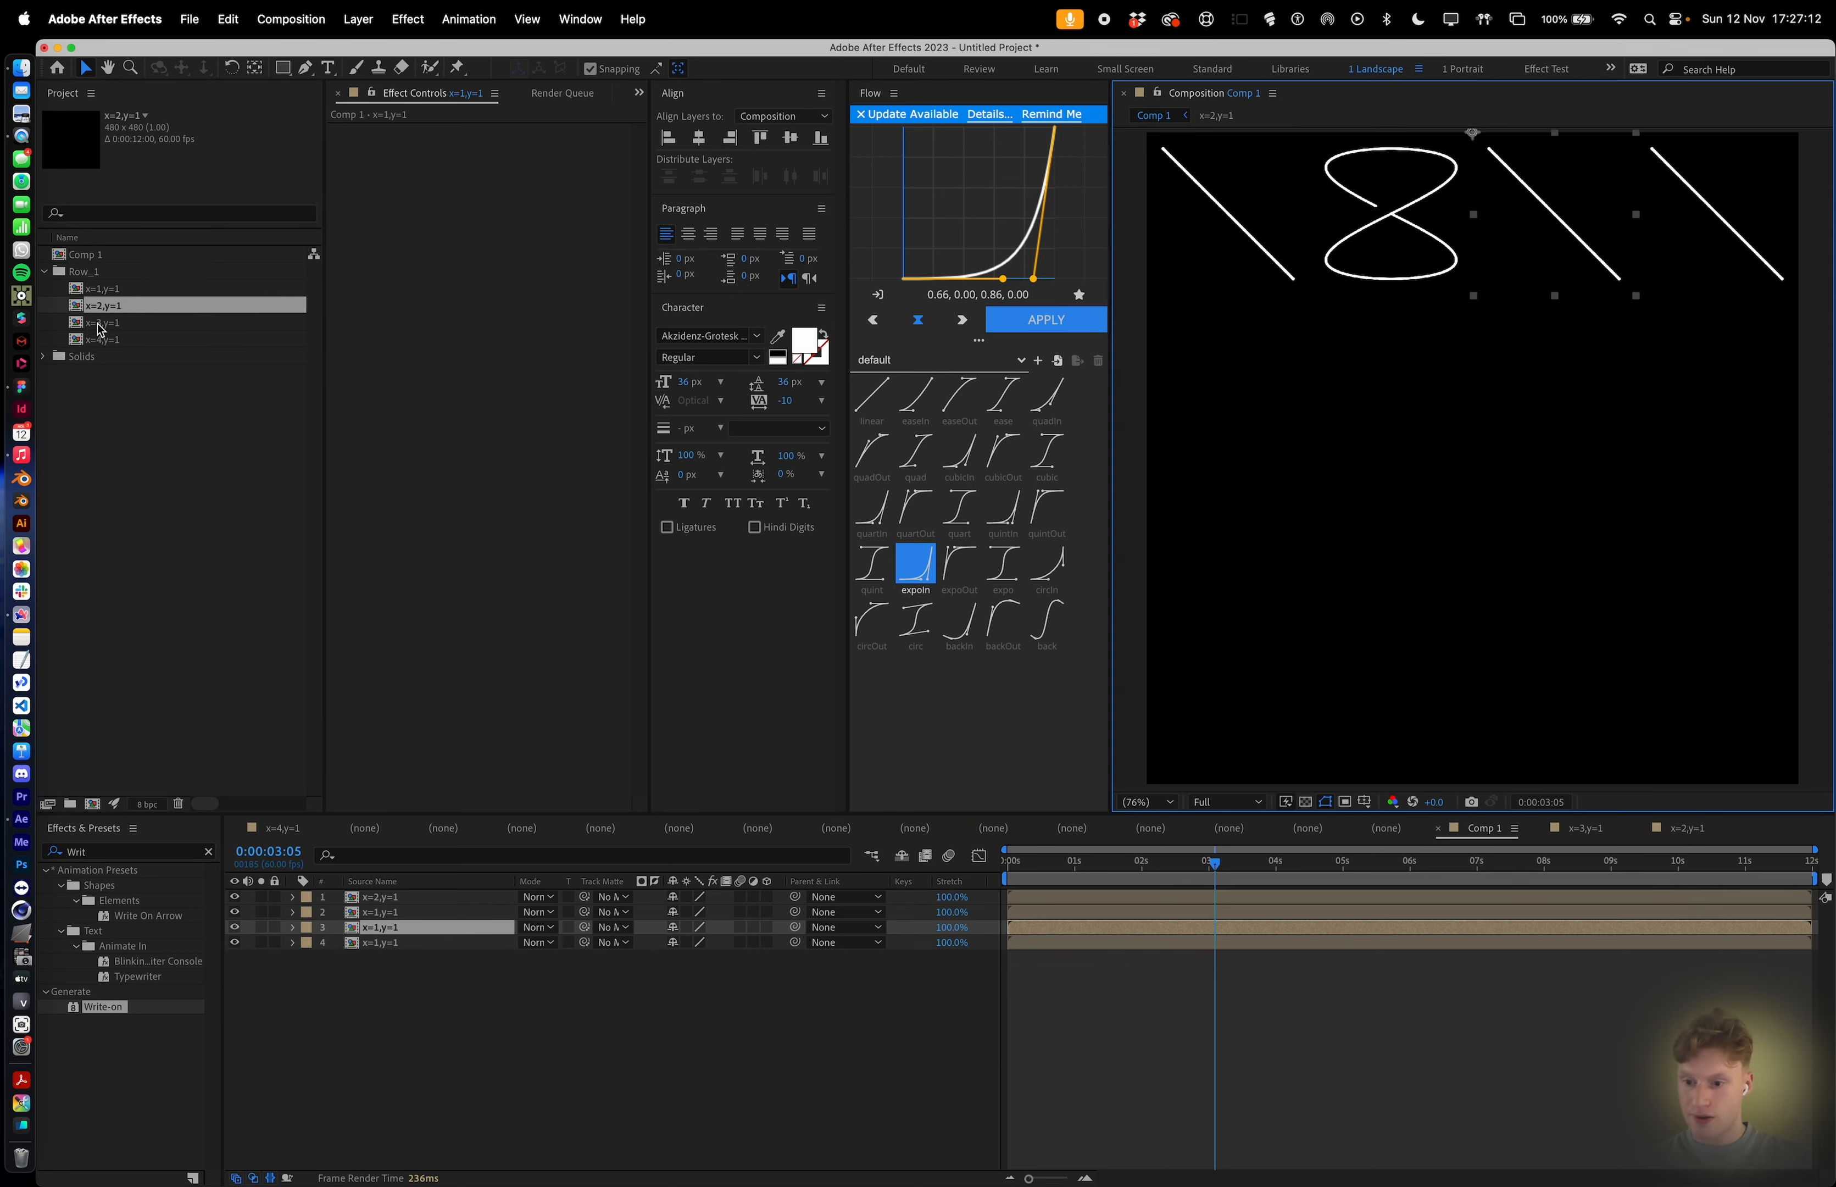
drag(101, 330, 1574, 219)
Replace the fourth layer in the top row with the x=4,y=1 composition.
click(1714, 215)
click(127, 340)
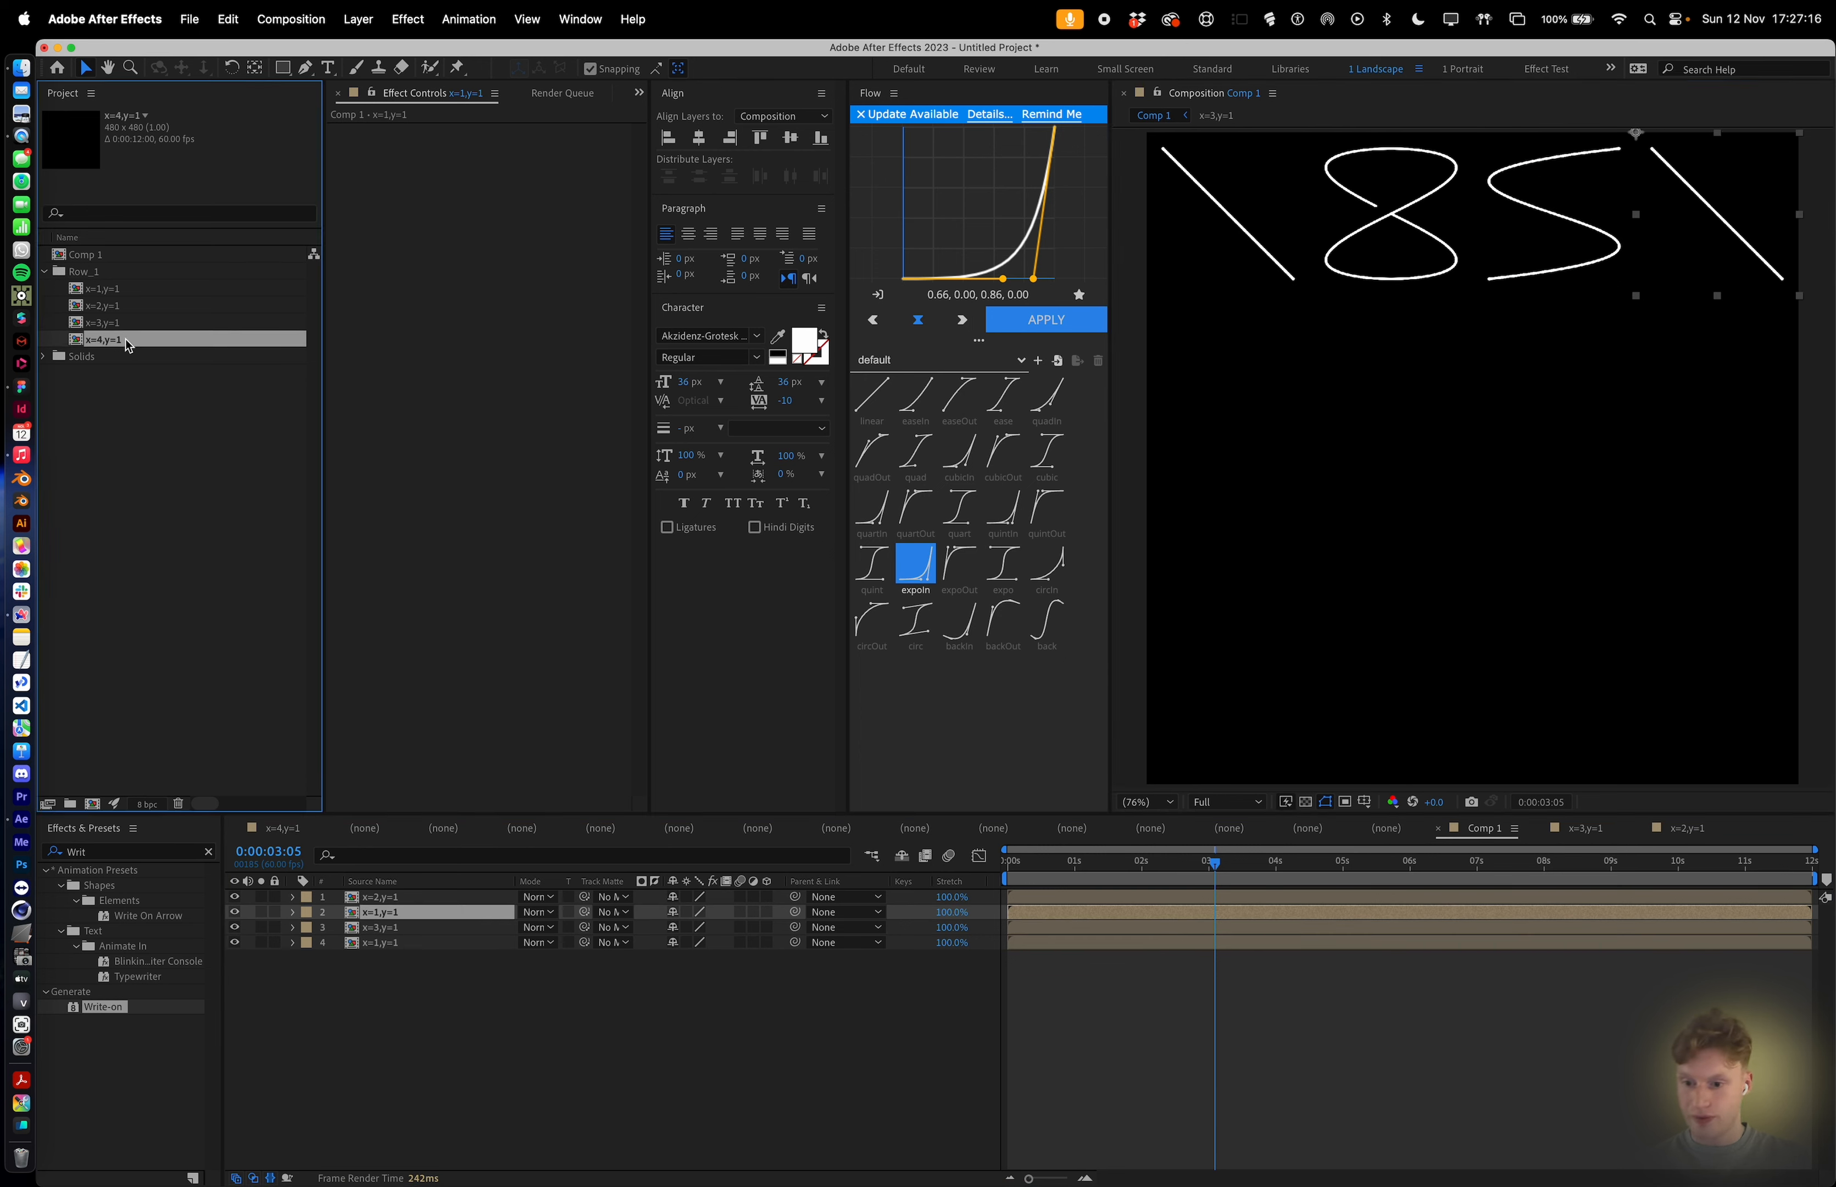
drag(991, 345, 1697, 205)
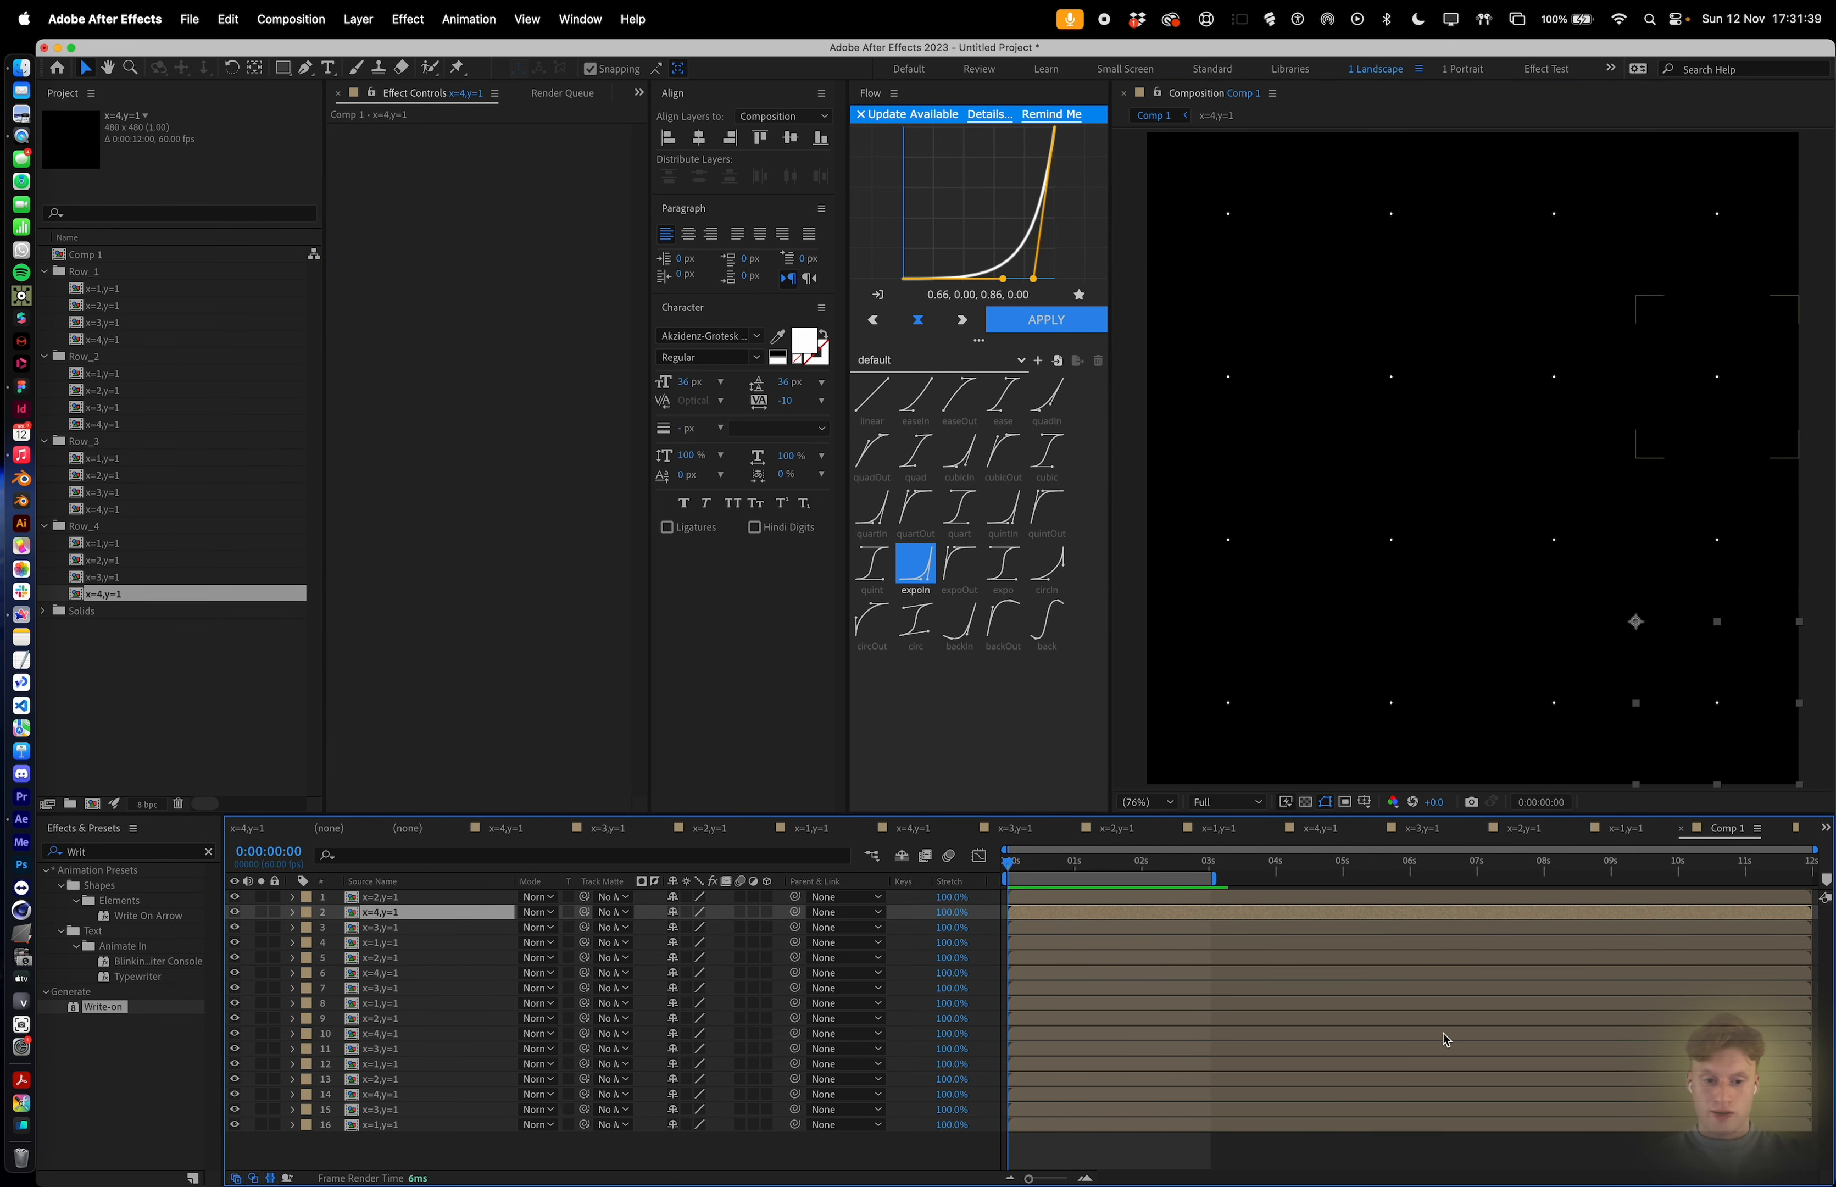
Preview the finished grid animation and move the current time to about 0:00:03:10.
key(space)
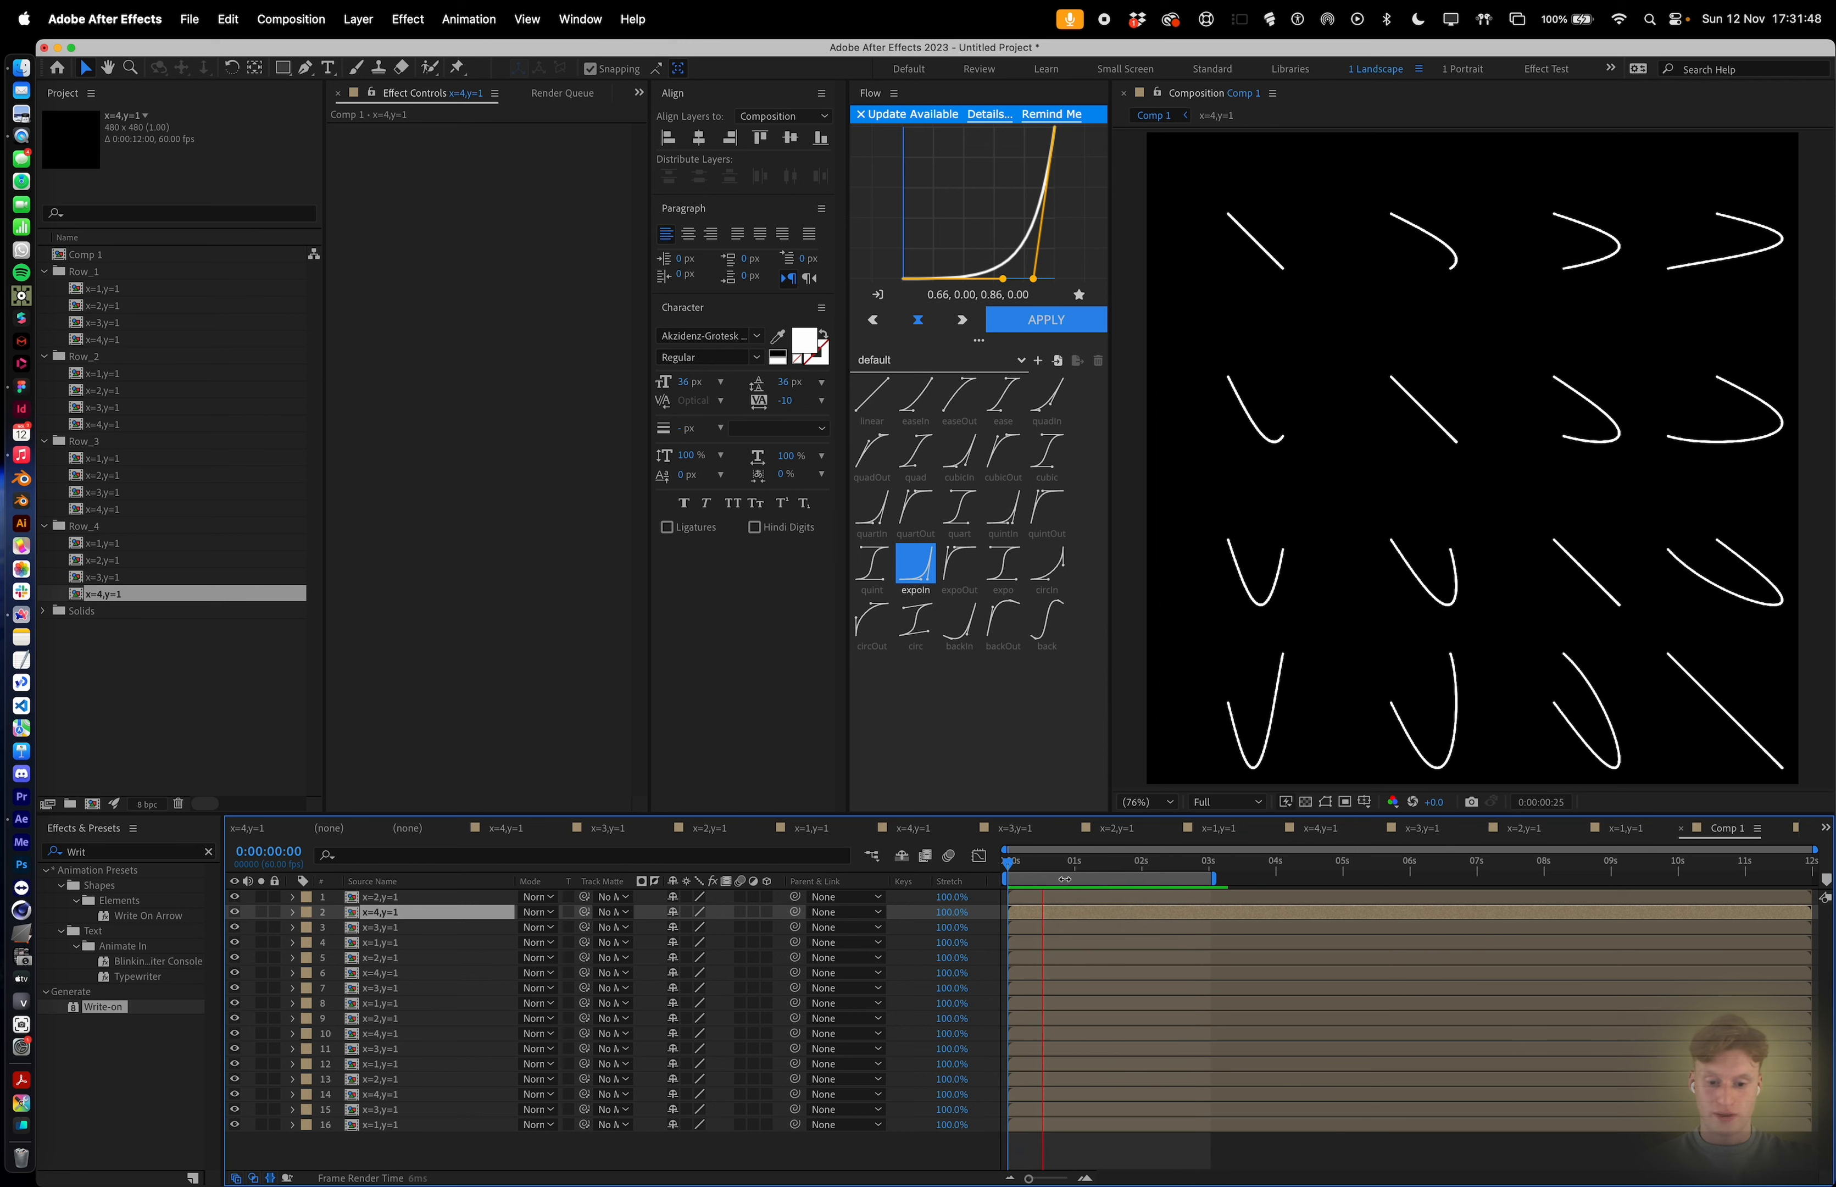
click(1196, 868)
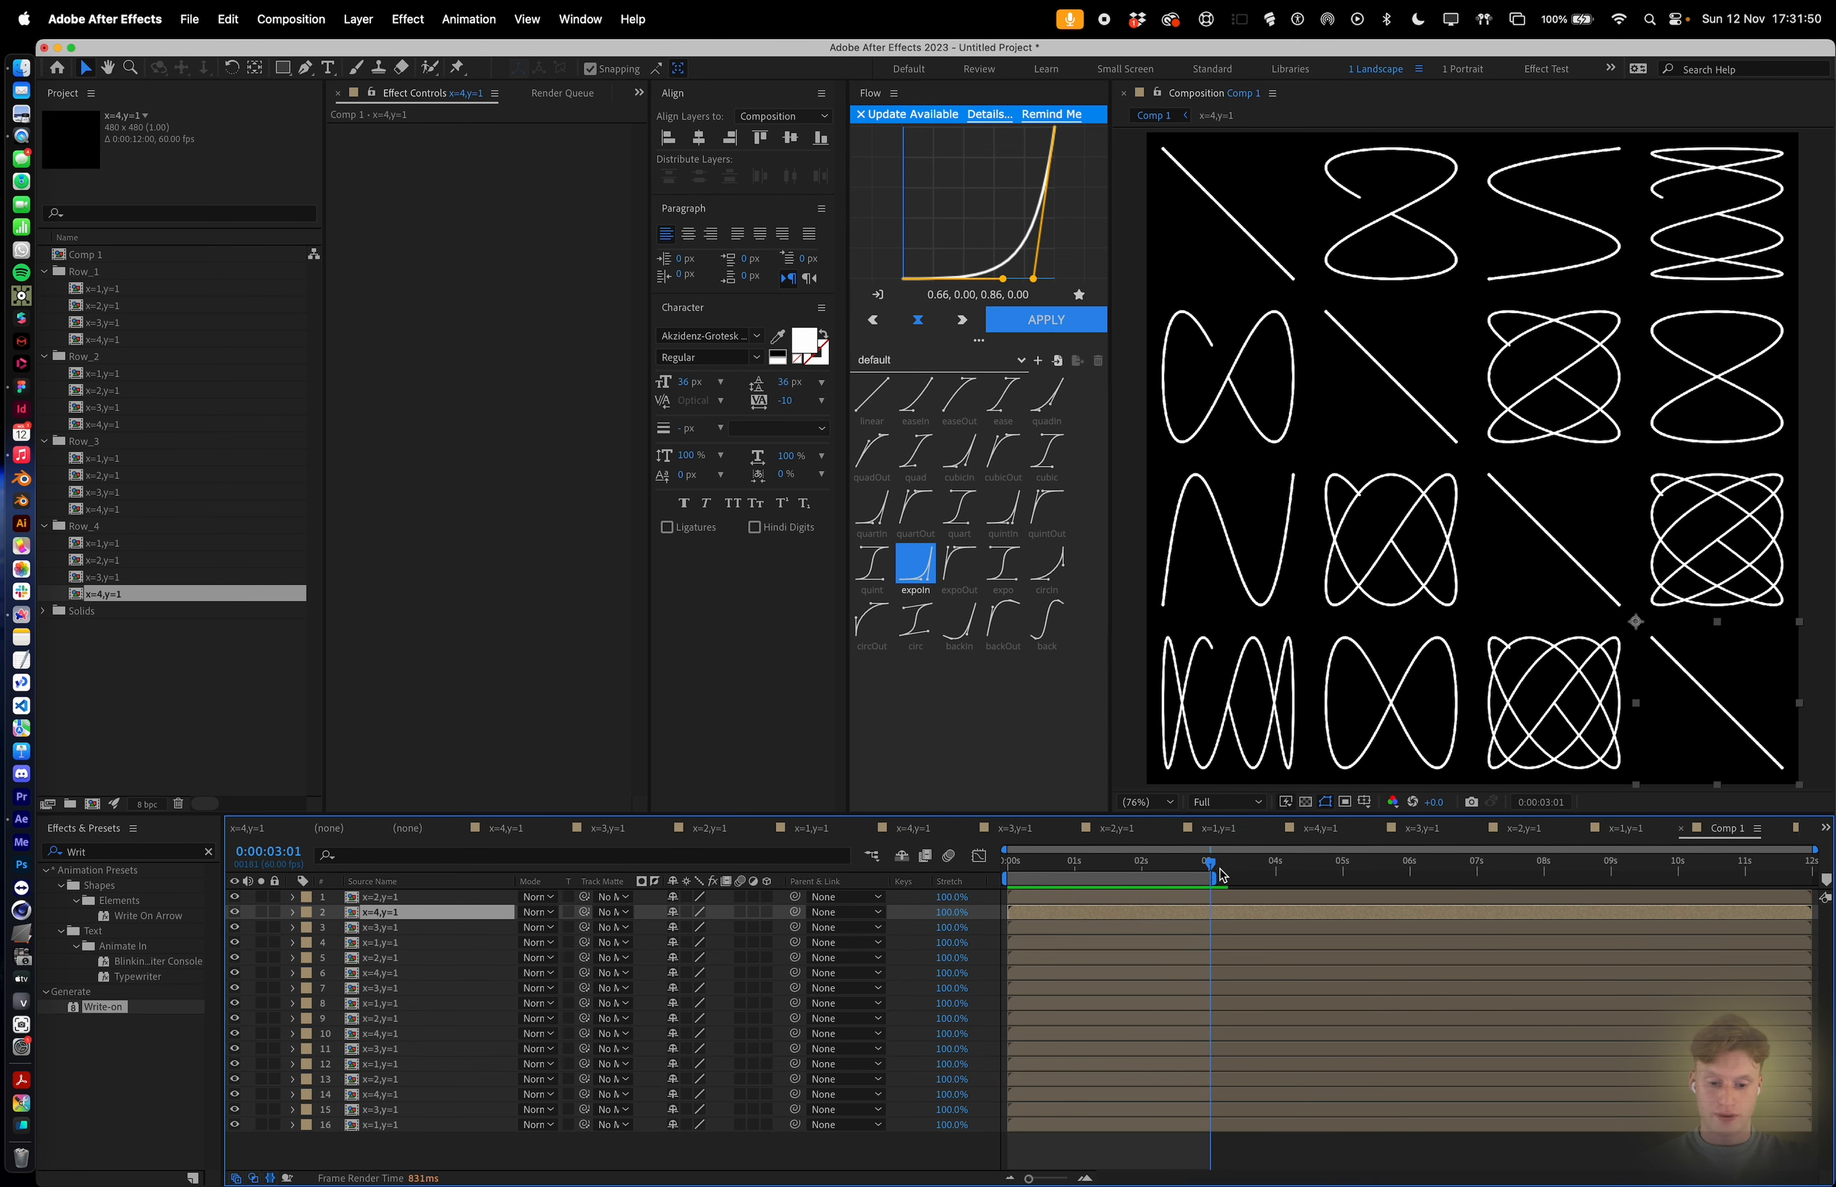
mouse_move(1217, 873)
mouse_down()
mouse_move(1239, 874)
mouse_move(1223, 868)
mouse_up()
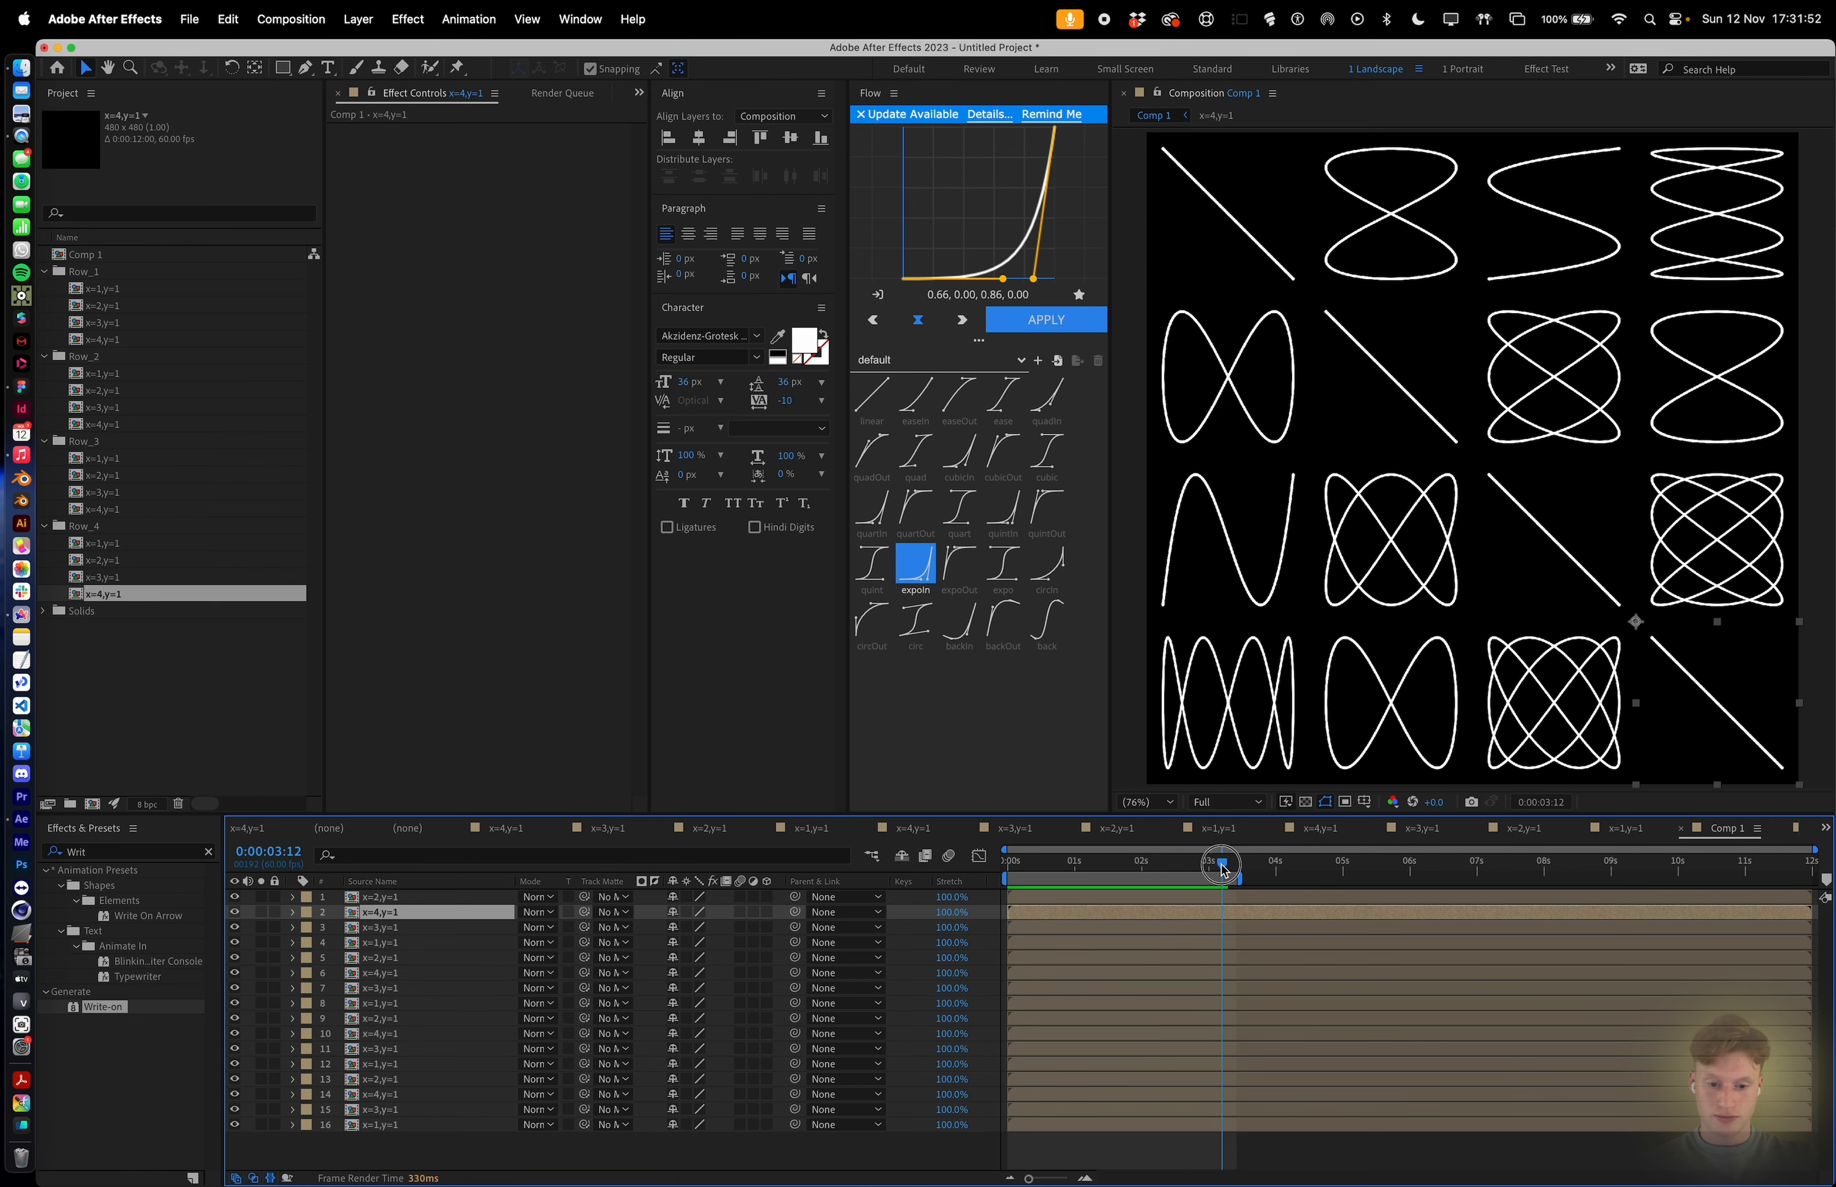
Create a new composition and add the grid composition Comp 1 into it as a layer.
click(92, 803)
key(Return)
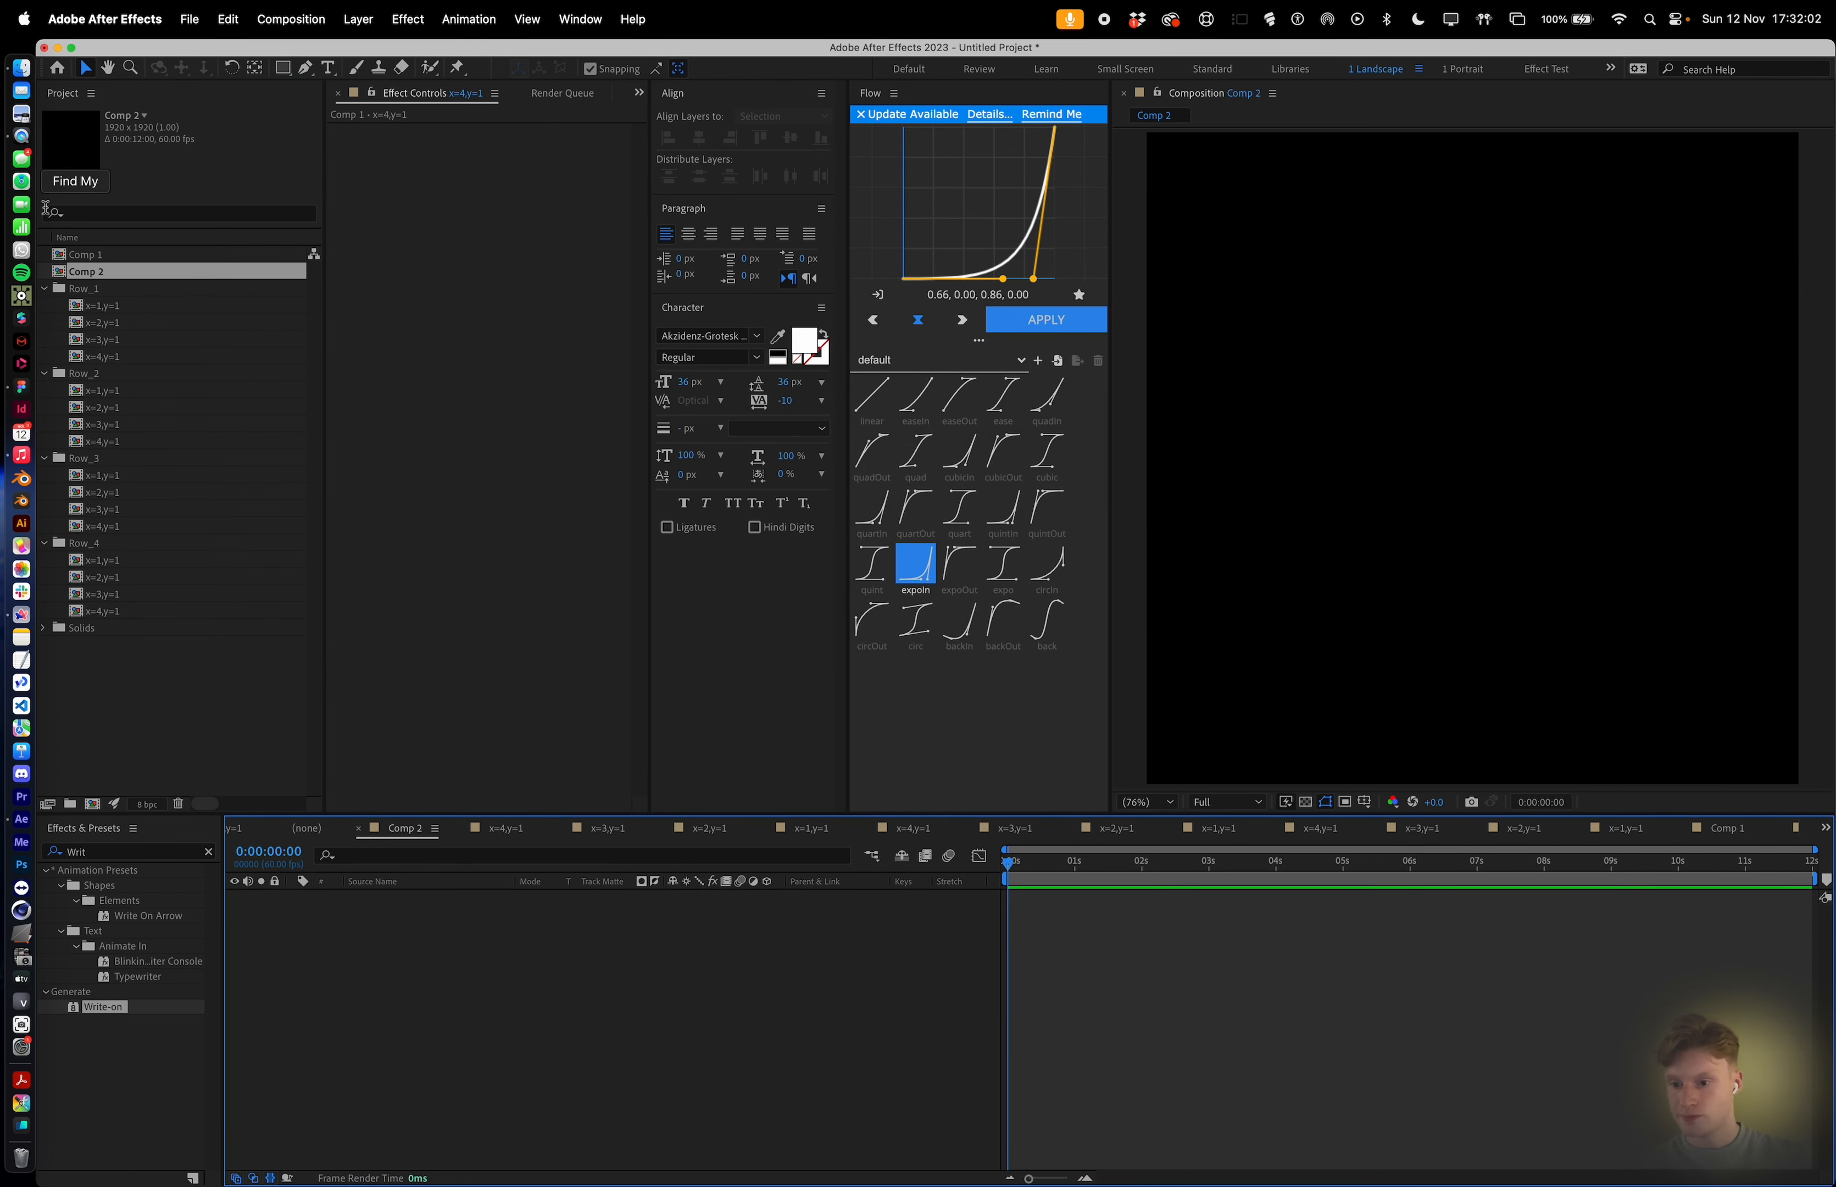
drag(71, 257, 544, 996)
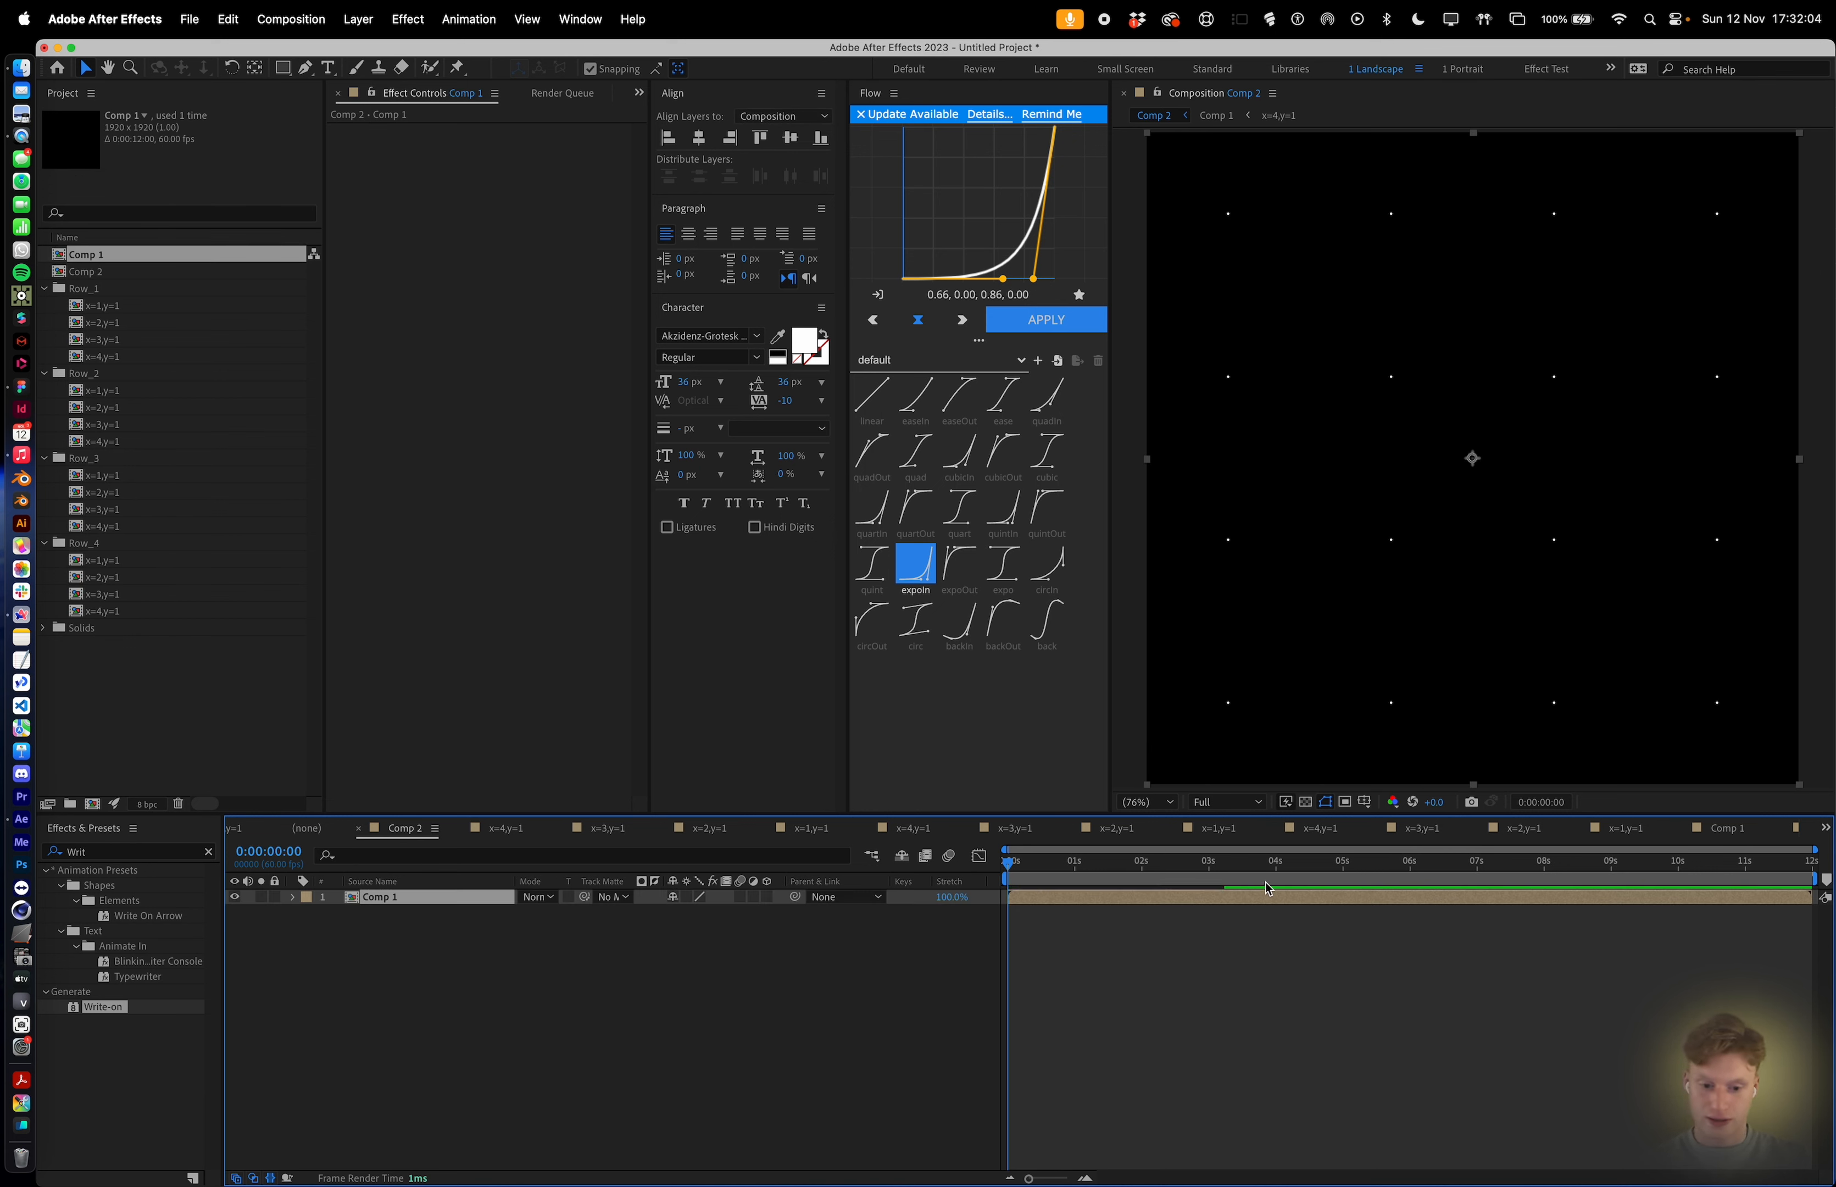
Trim the Comp 1 layer so it ends at 0:00:03:10, where the drawing completes.
click(1217, 872)
drag(1217, 869, 1219, 869)
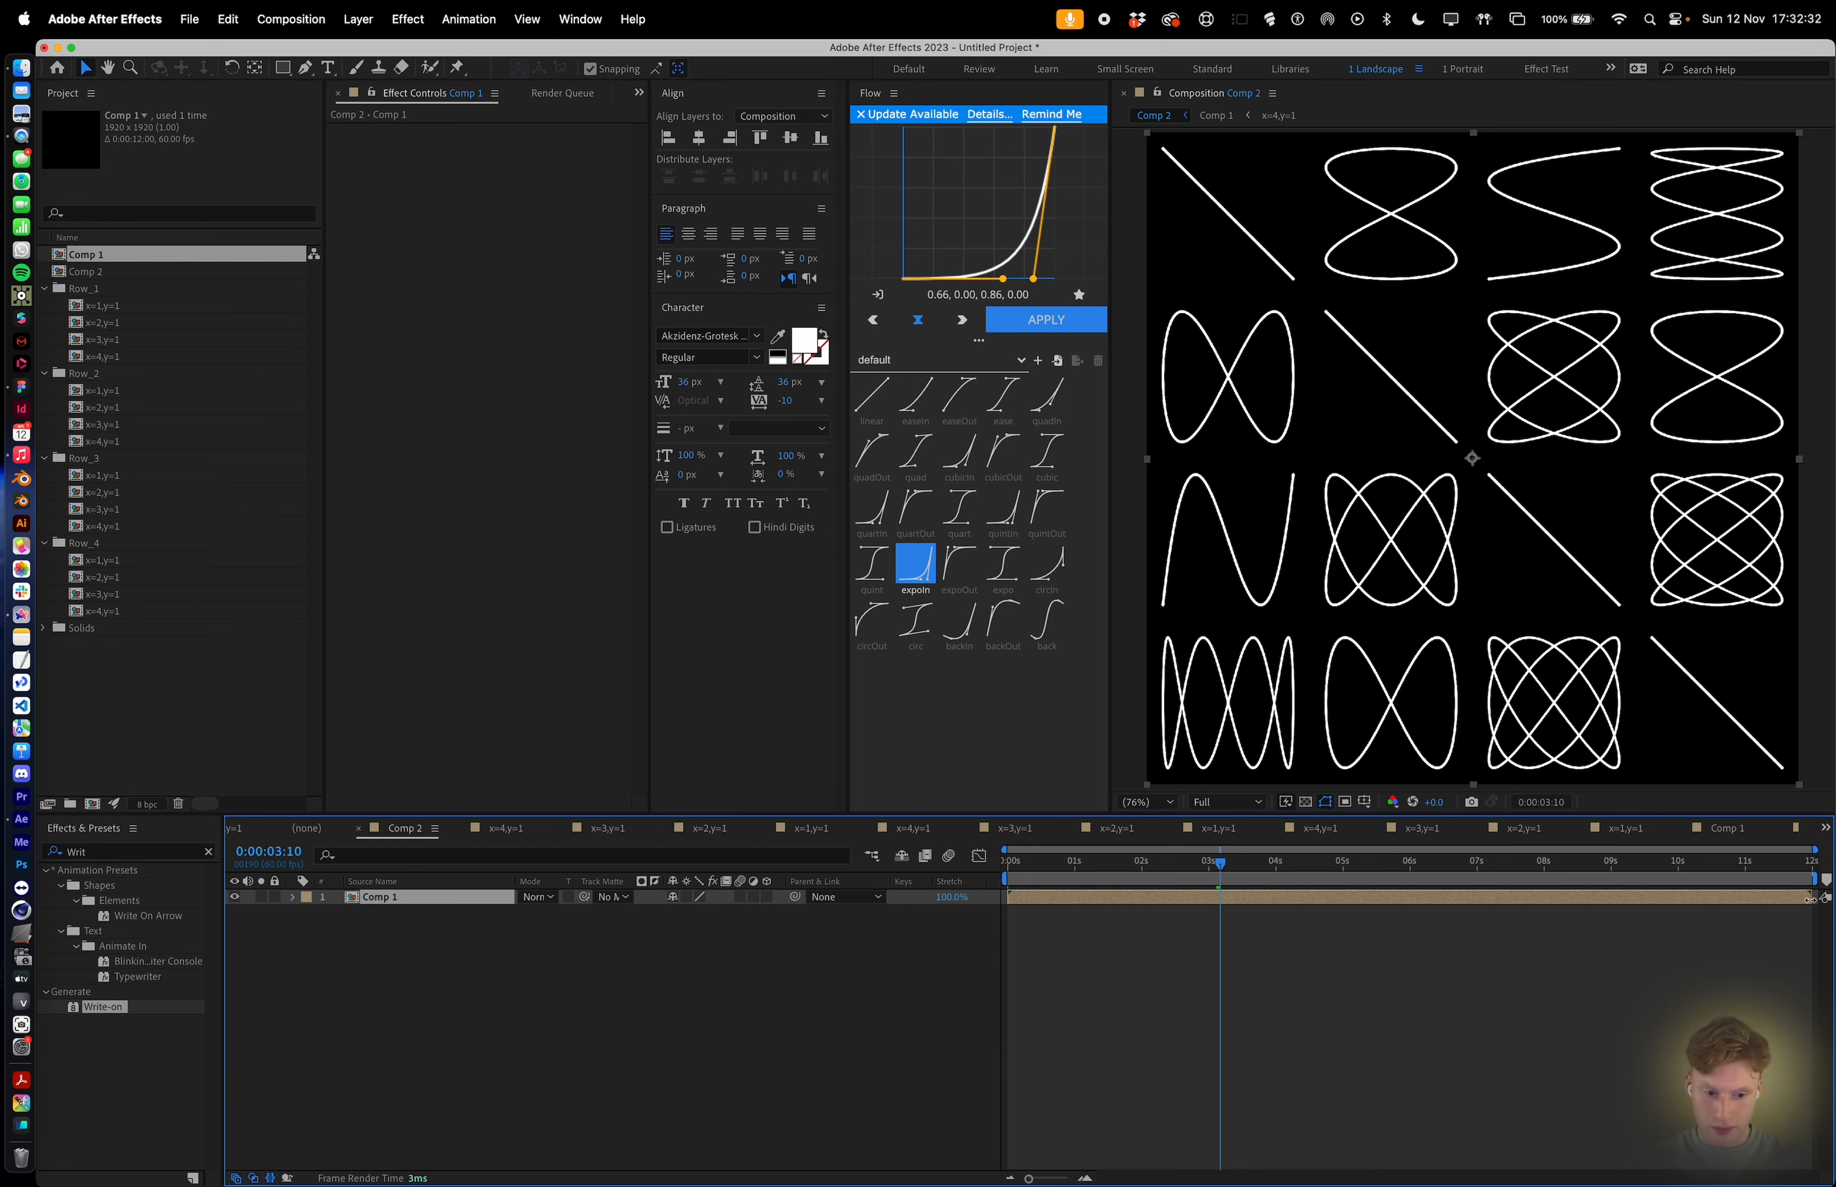
drag(1807, 899, 1216, 903)
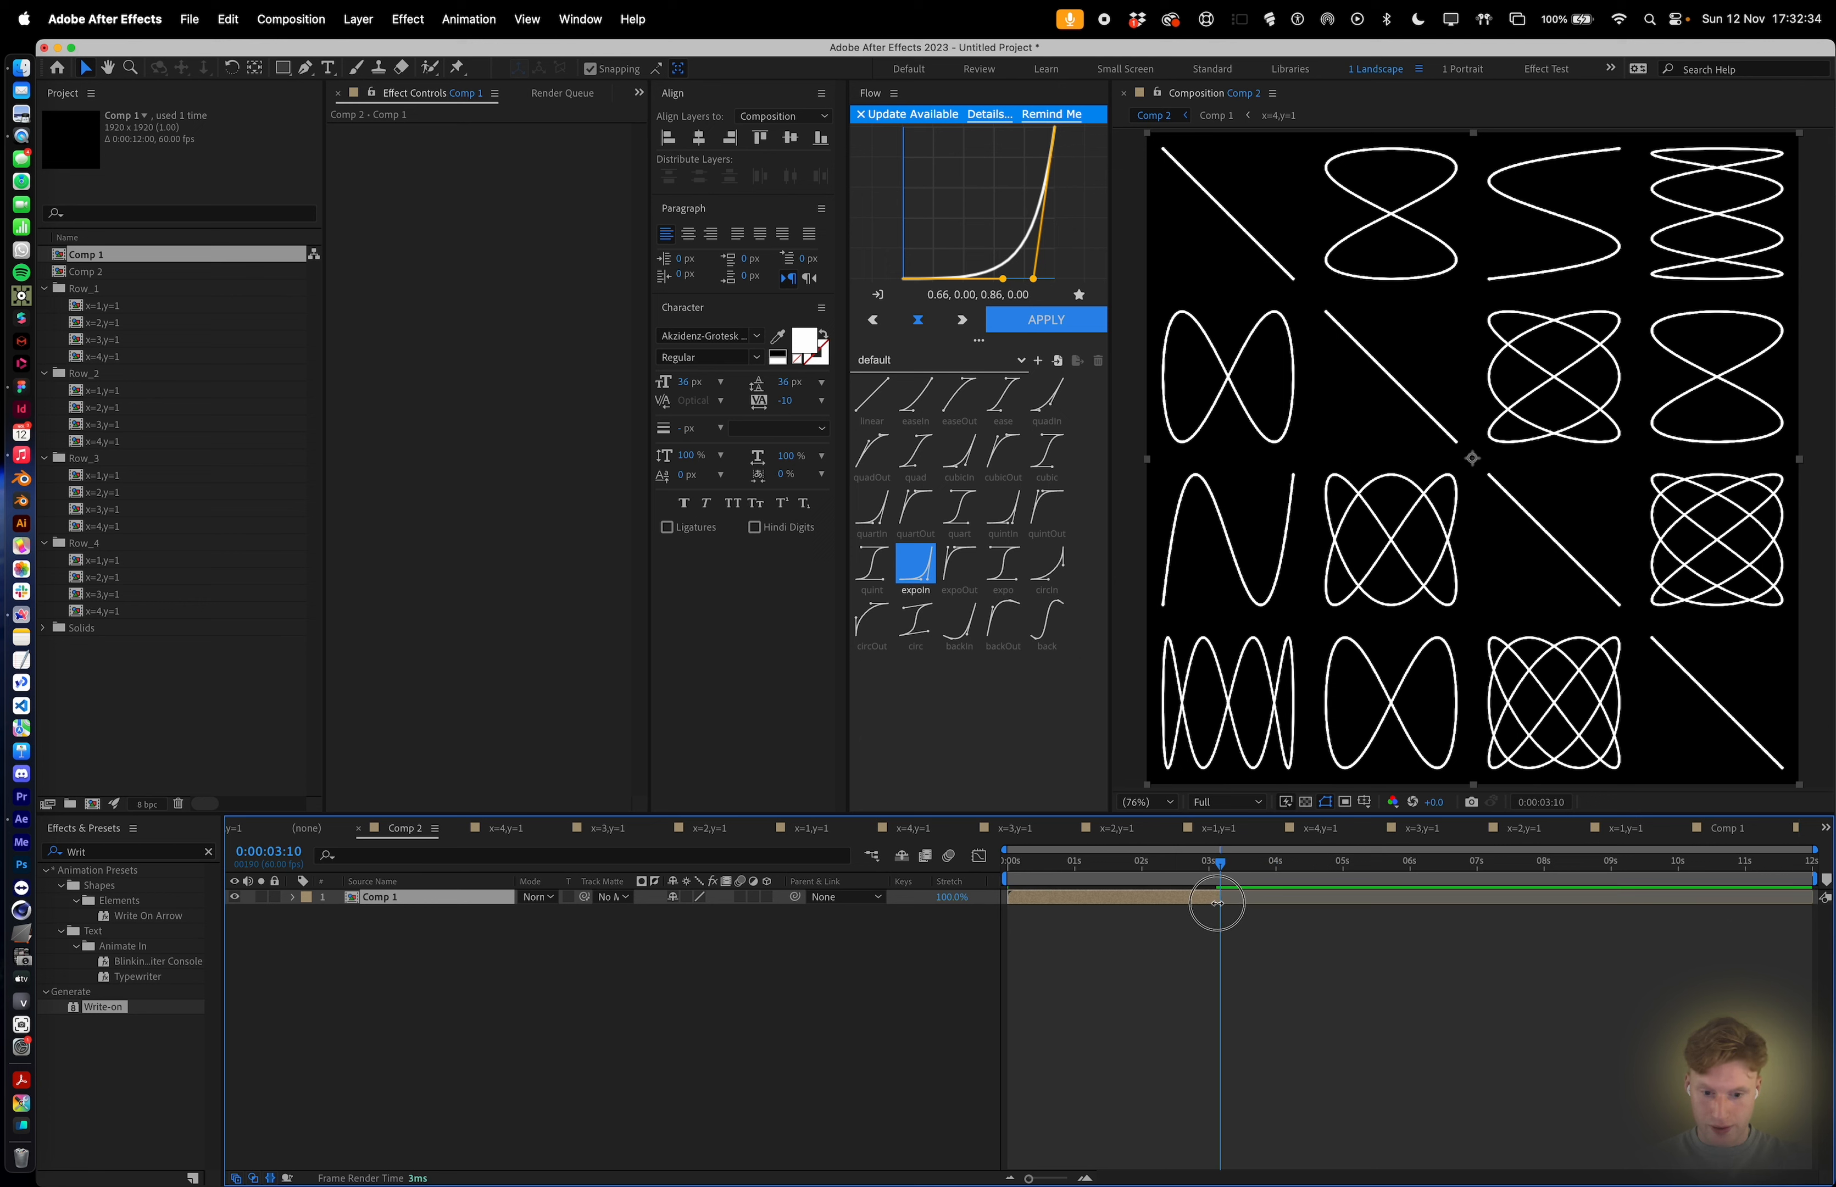
Duplicate the trimmed Comp 1 layer and apply Time-Reverse Layer to the duplicate.
key(super+d)
right_click(1181, 904)
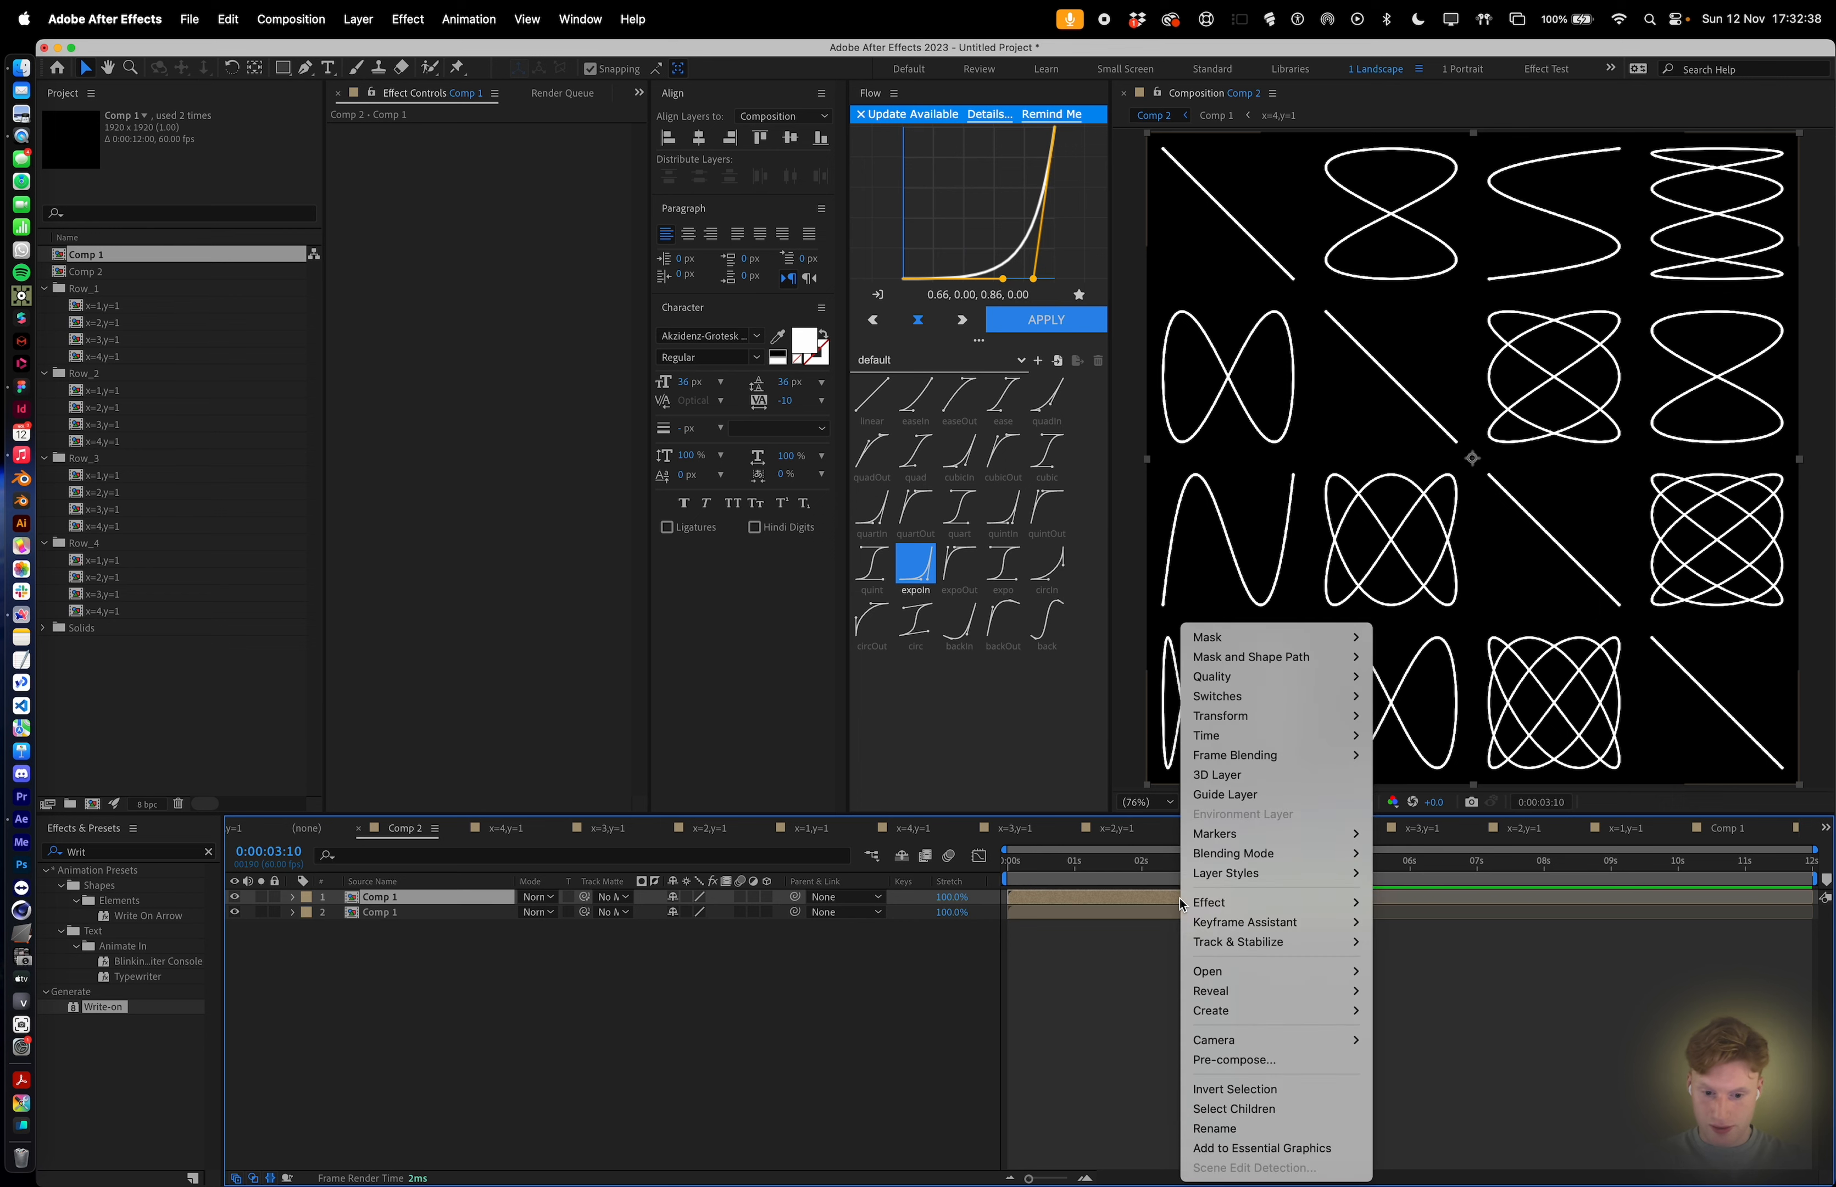
mouse_move(1212, 739)
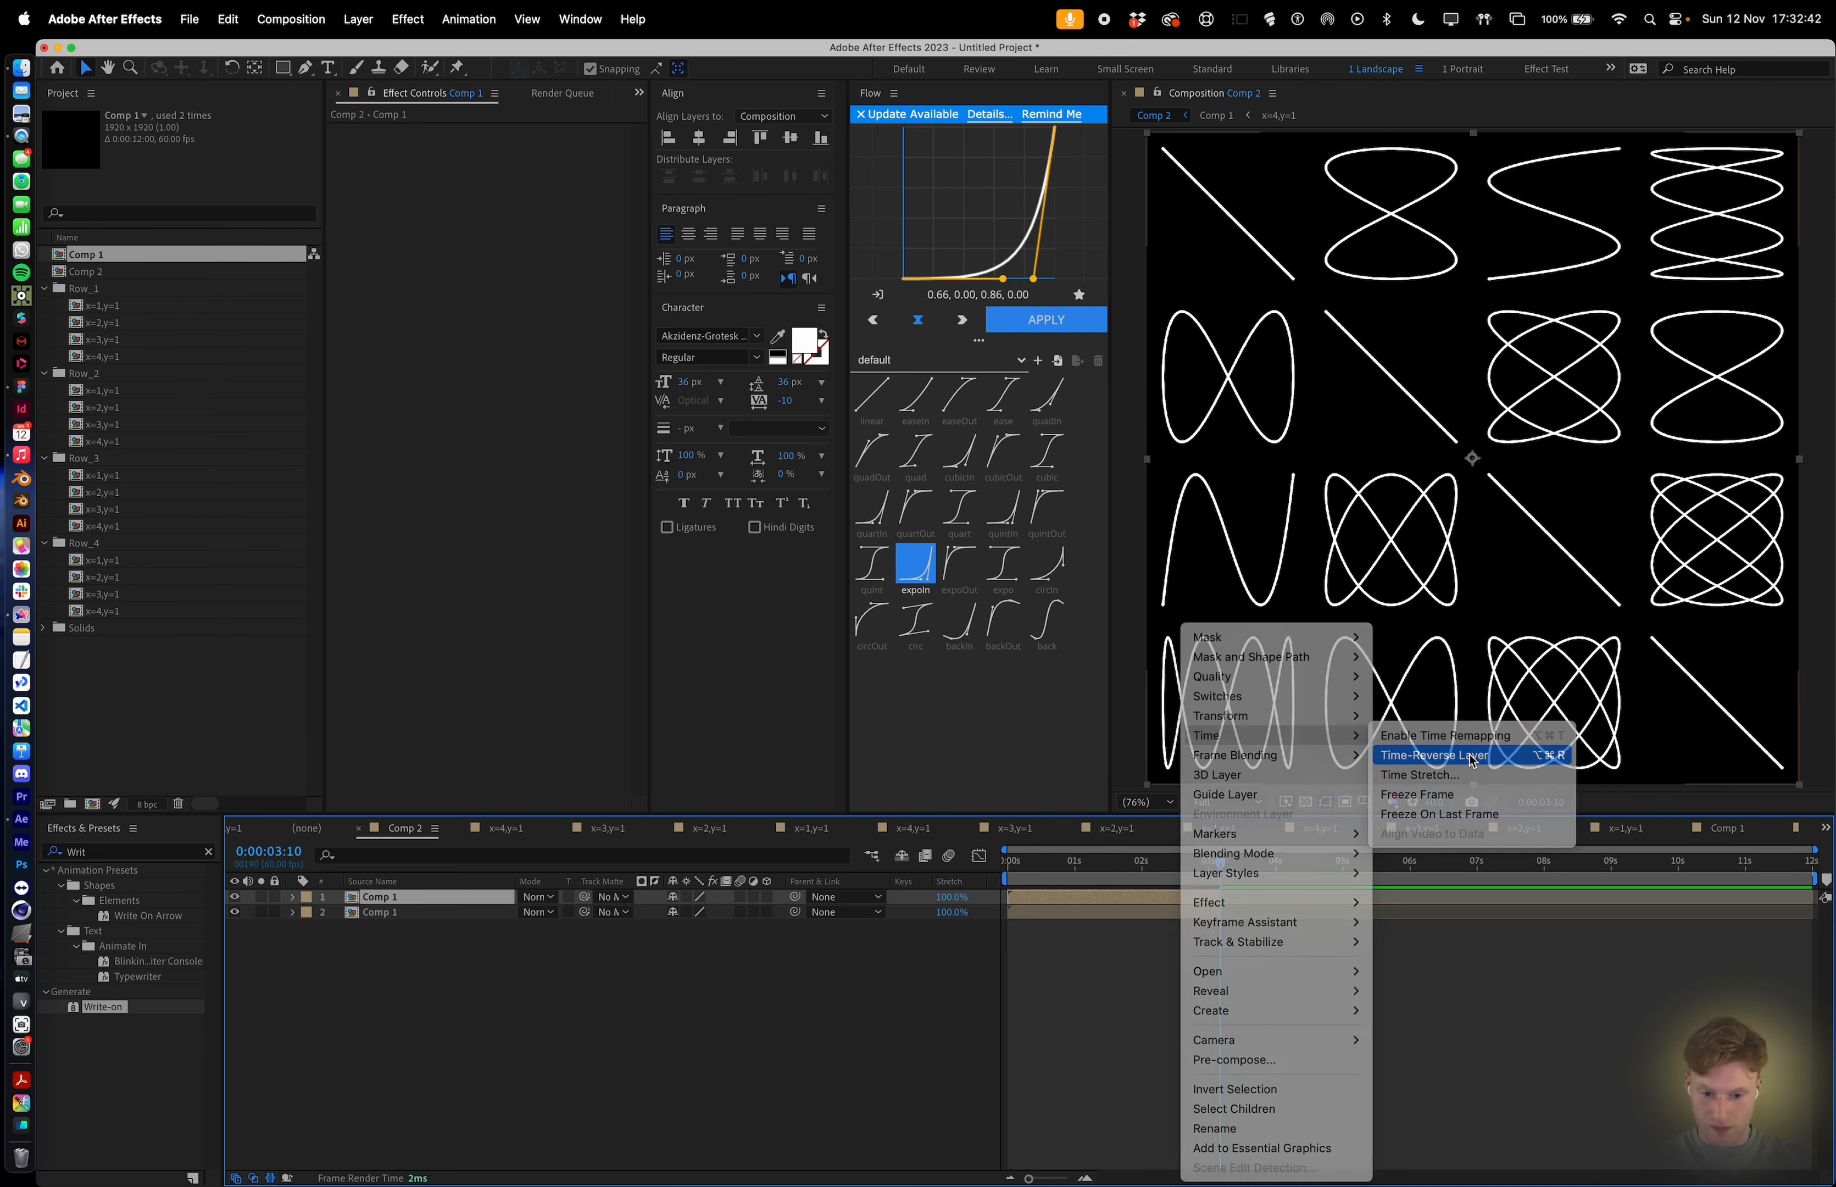
click(1469, 756)
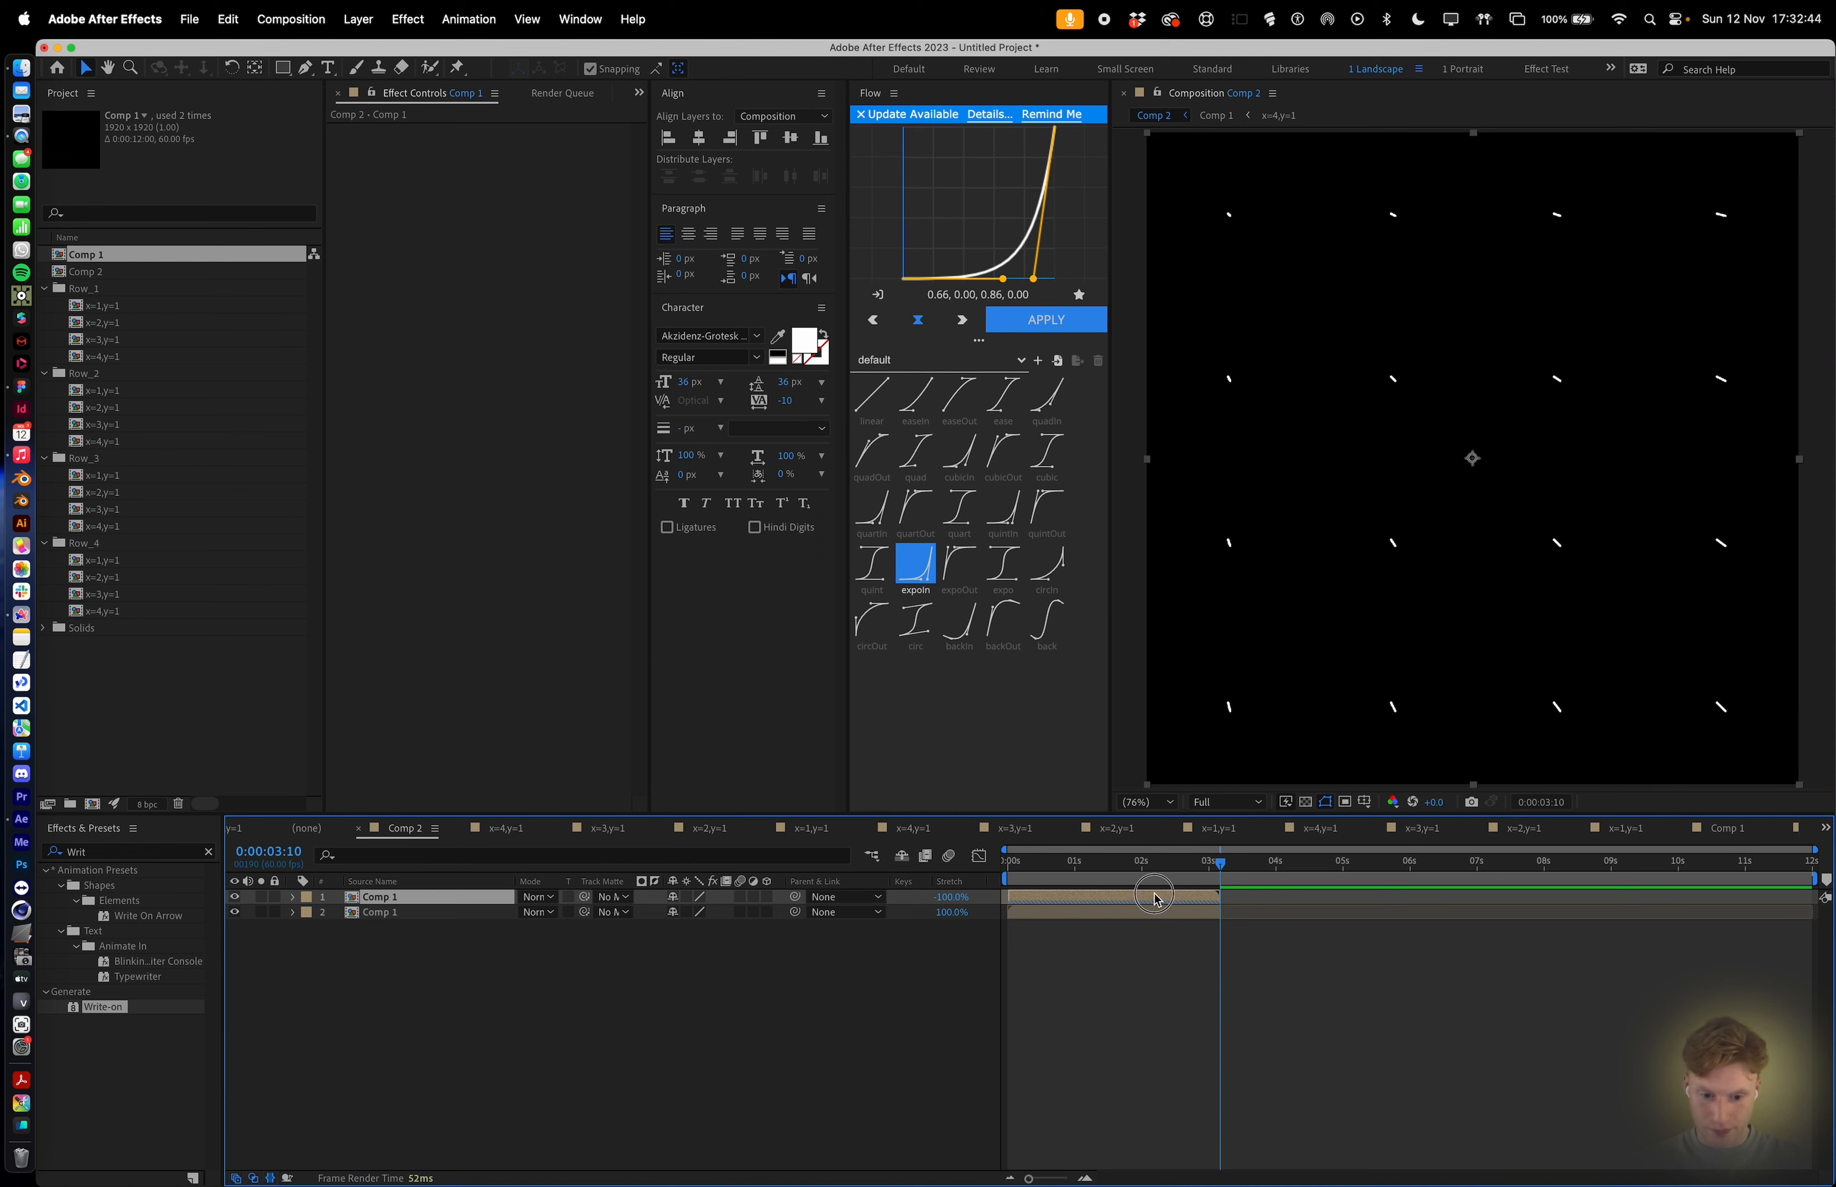
Move the reversed duplicate so it starts at 0:00:03:10, right after the original layer ends.
drag(1155, 899, 1363, 906)
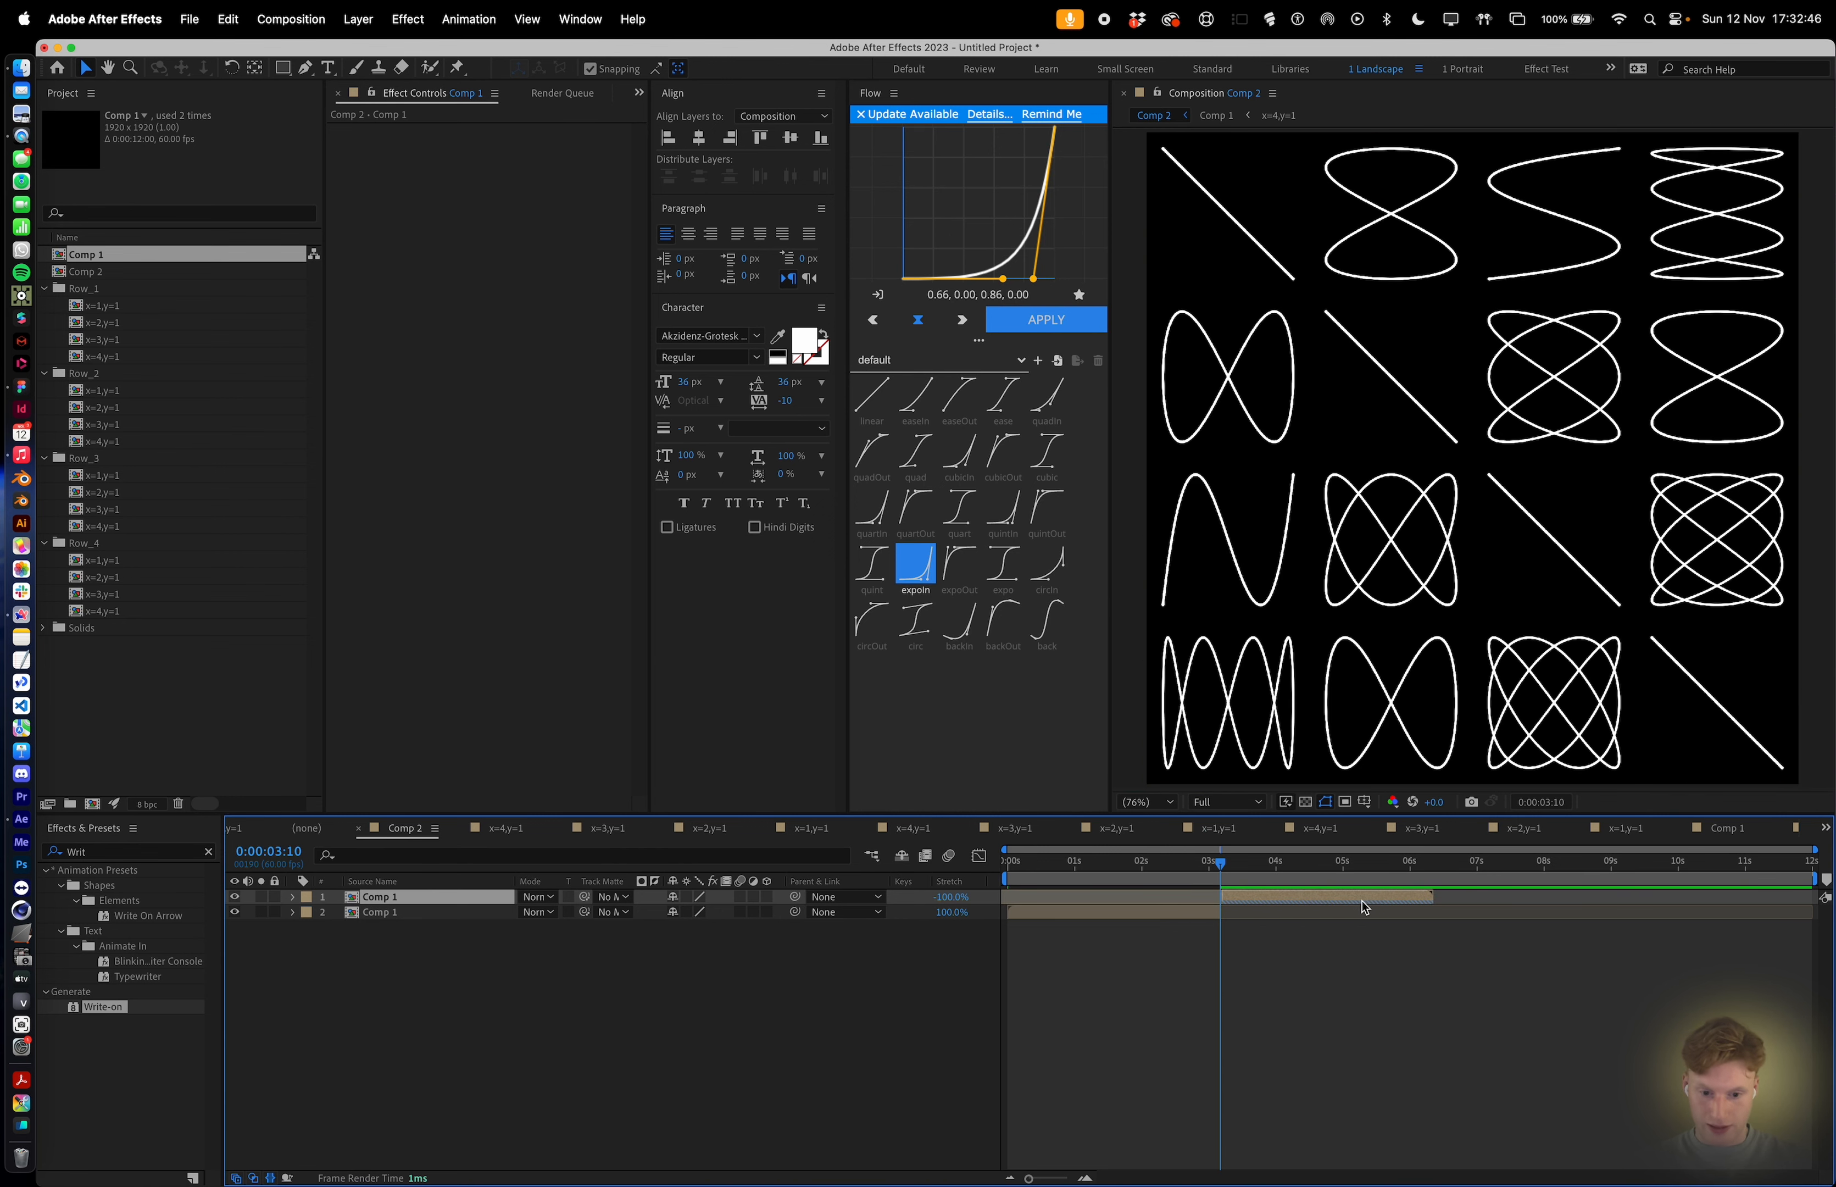
click(1341, 971)
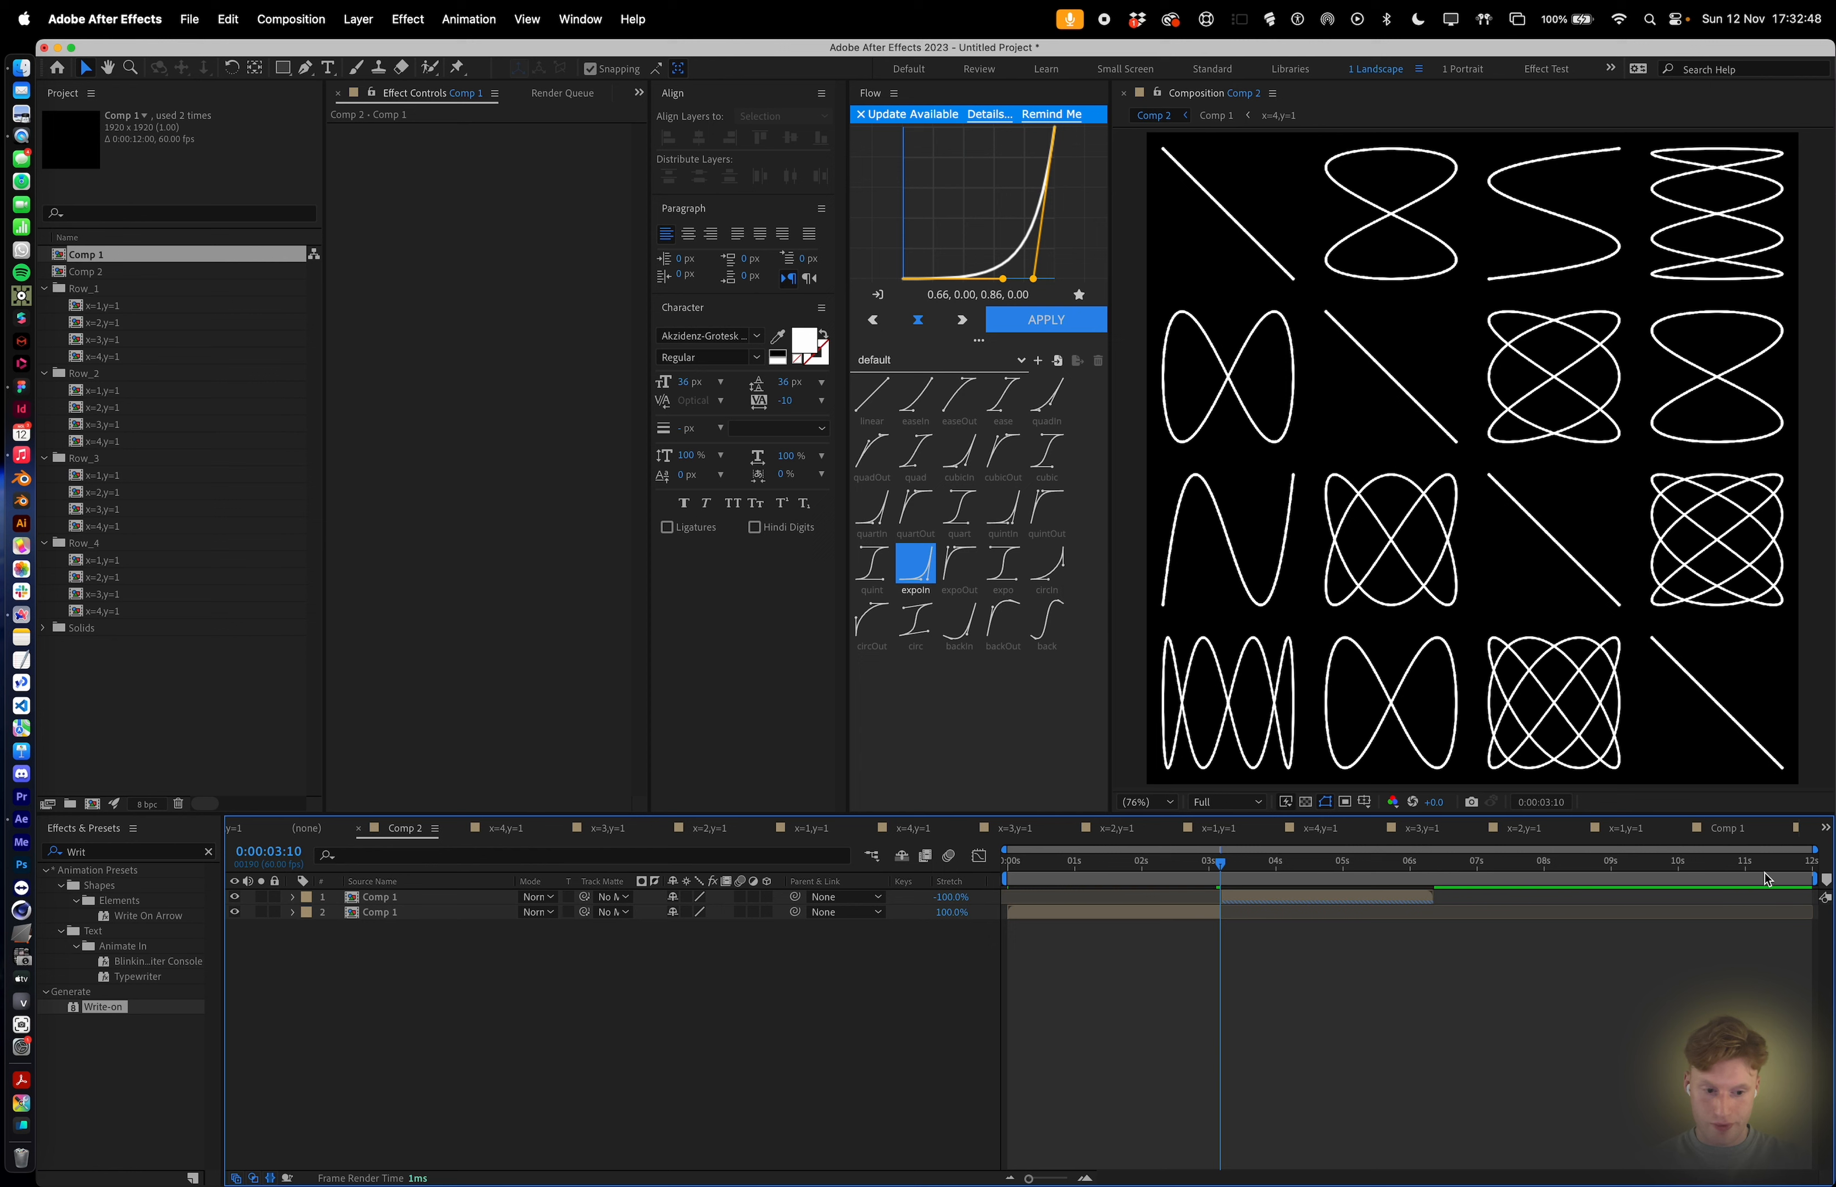
Set the work area to end where the reversed layer finishes and preview the animation from the start.
mouse_move(1813, 879)
mouse_down()
mouse_move(1537, 1055)
mouse_move(1440, 1051)
mouse_up()
key(Home)
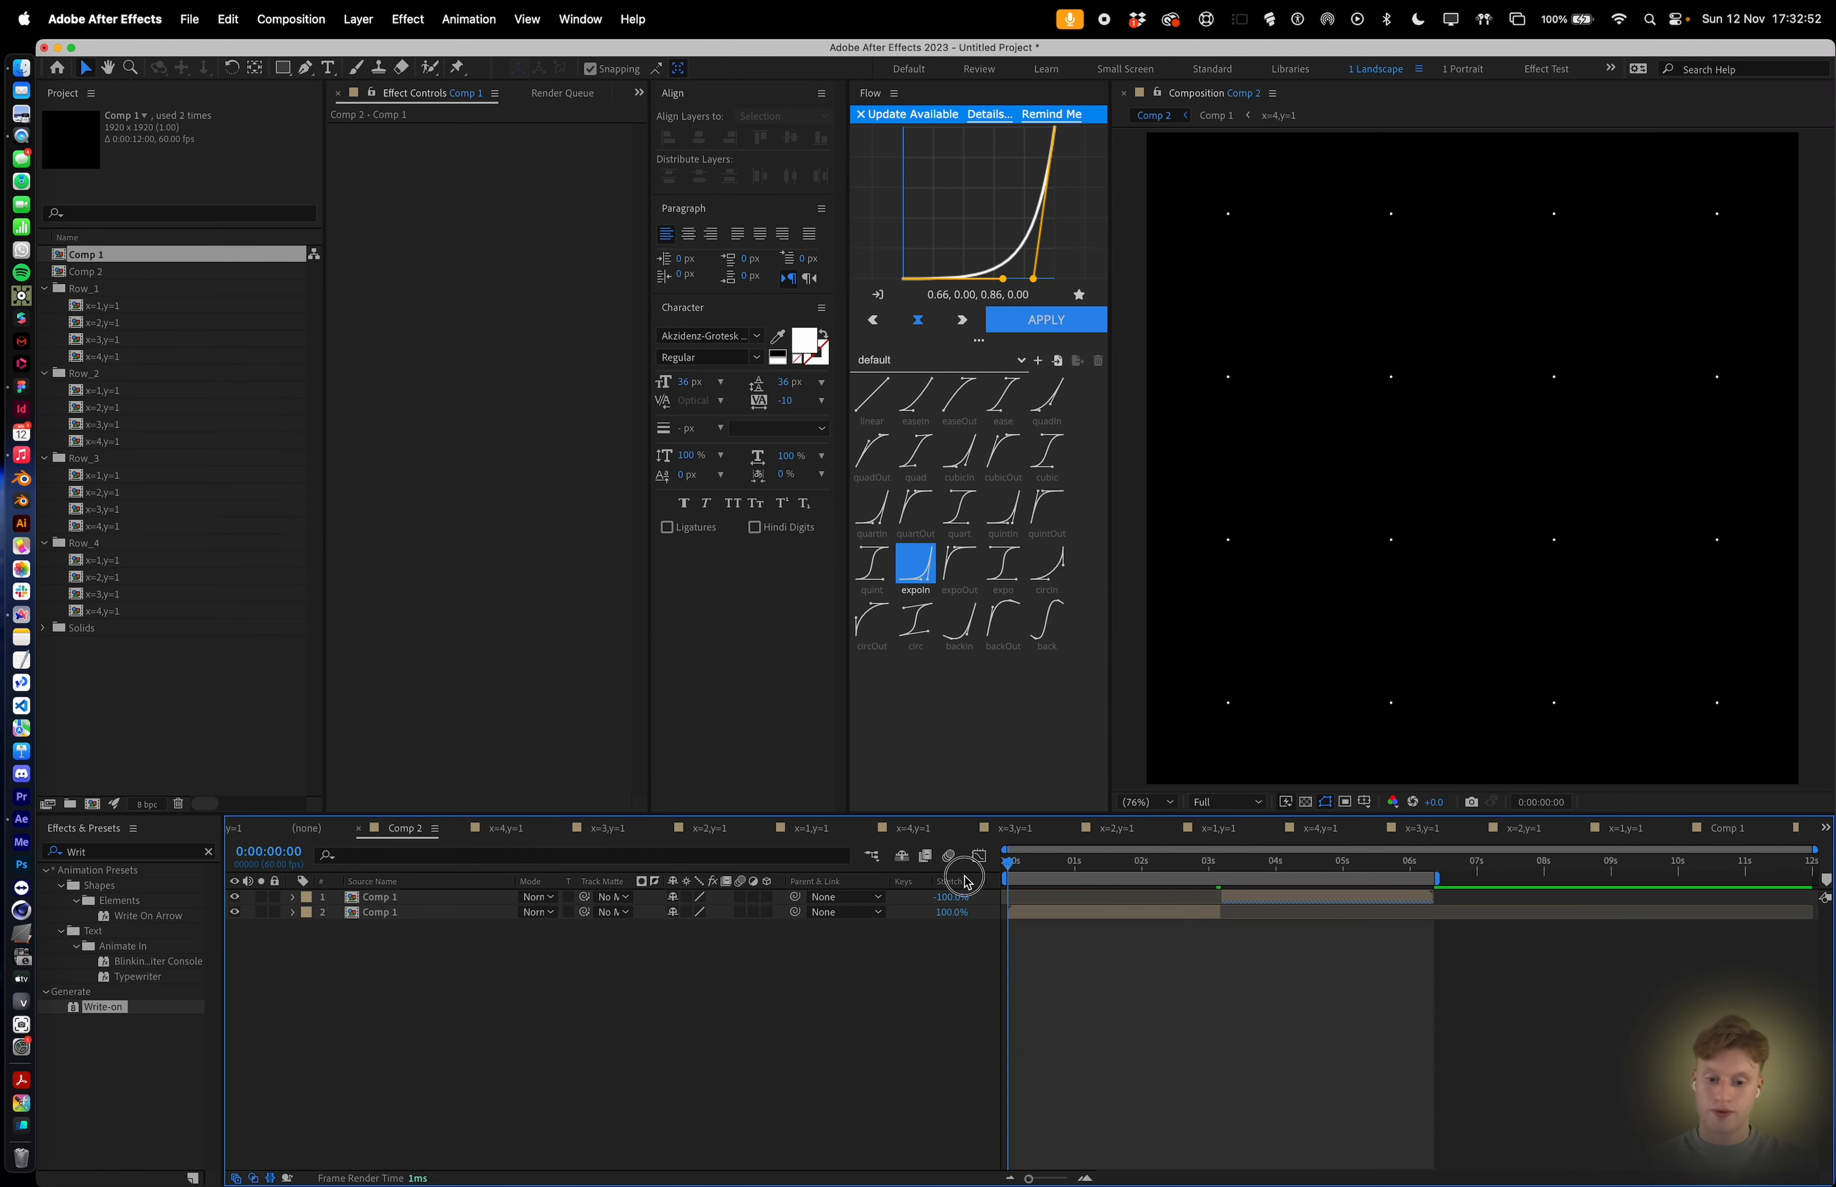
key(space)
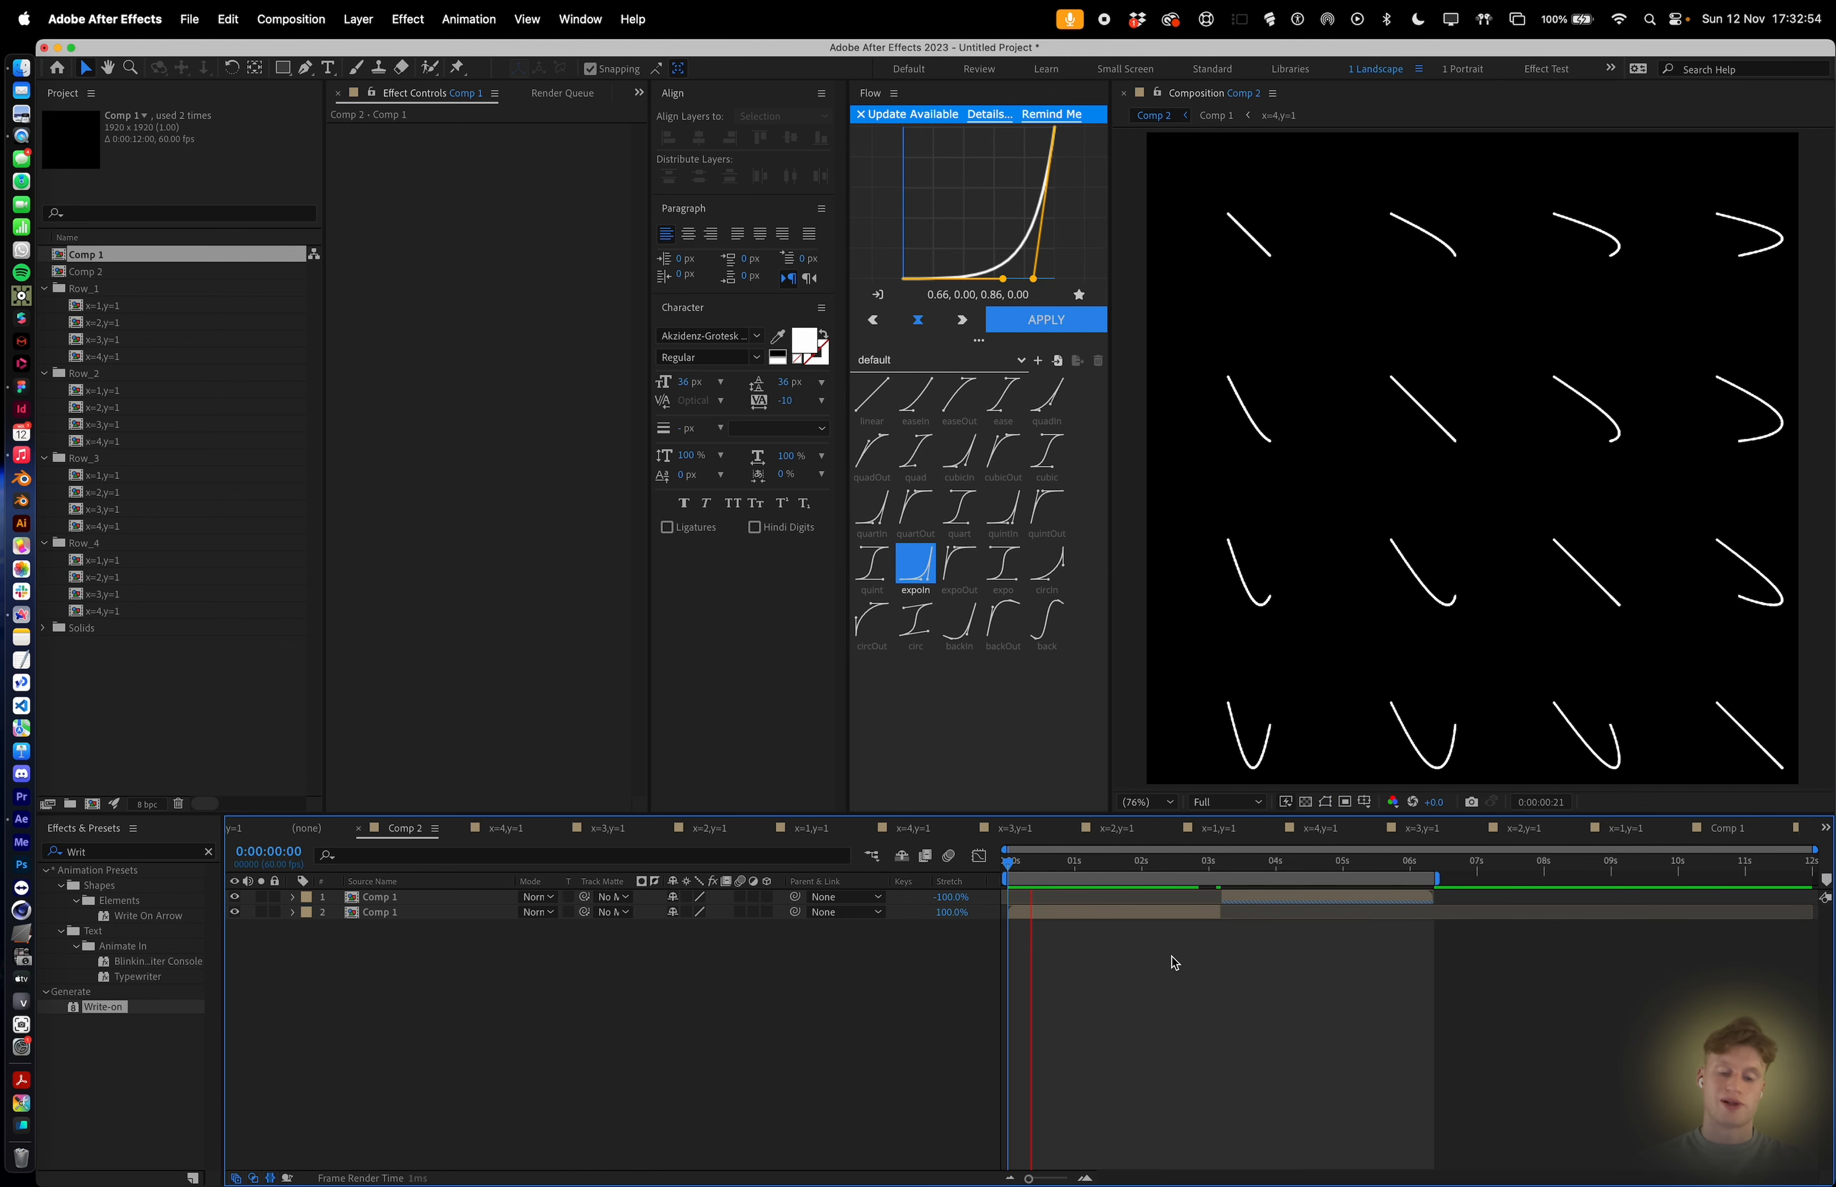